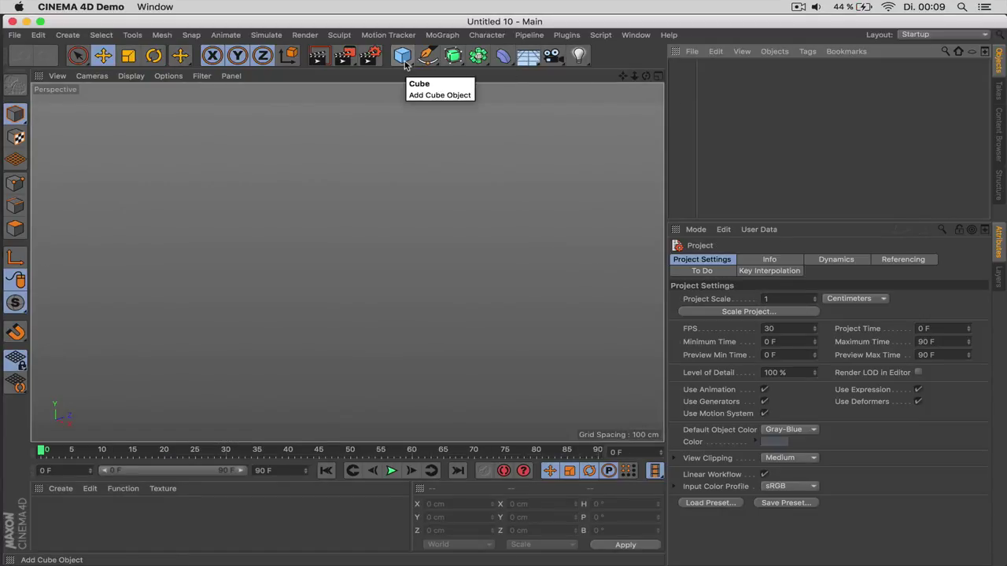
# Step: Add a cube to the scene and set the project's default object color to 80% Gray
pyautogui.moveTo(404, 65); pyautogui.dragTo(532, 72)
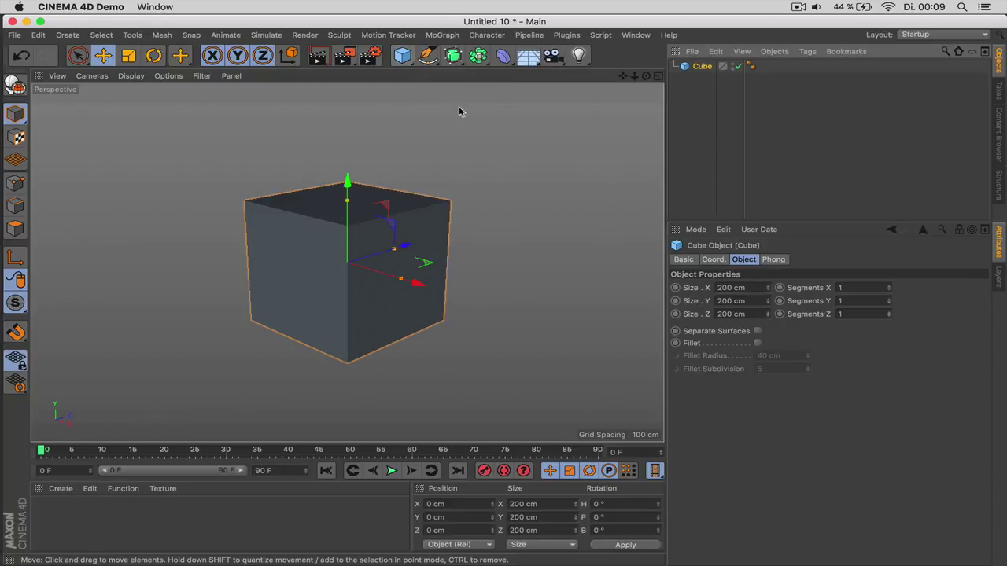
pyautogui.click(923, 228)
pyautogui.click(801, 429)
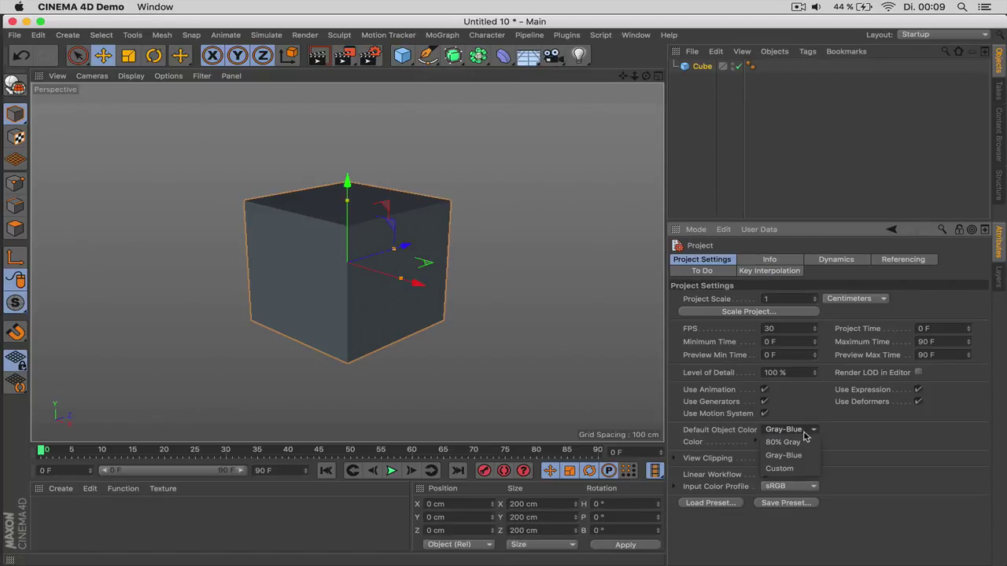
pyautogui.click(791, 442)
# Step: Flatten the cube to a height of about 38 cm and display the viewport in Gouraud Shading (Lines)
pyautogui.moveTo(348, 202); pyautogui.dragTo(357, 254)
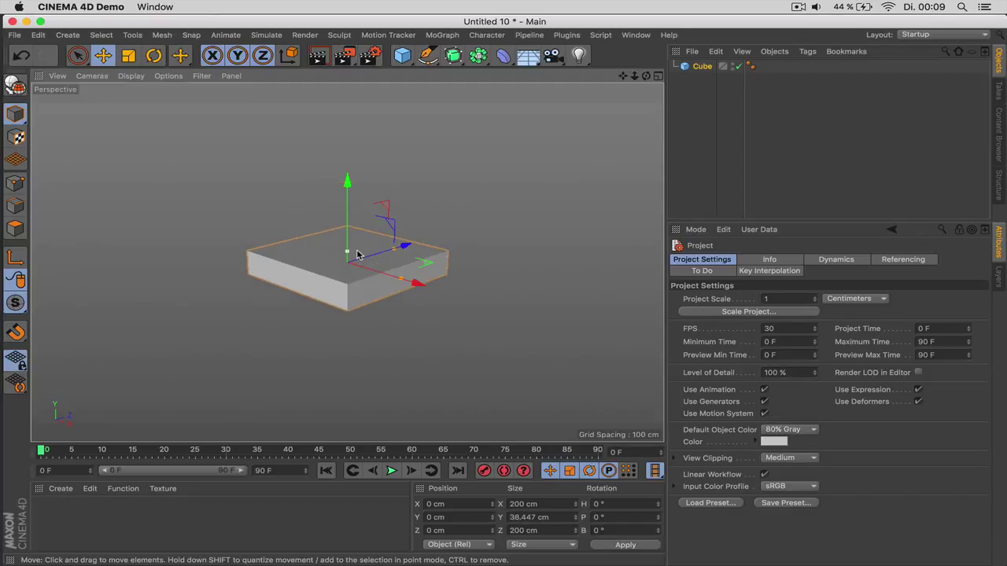
pyautogui.click(131, 75)
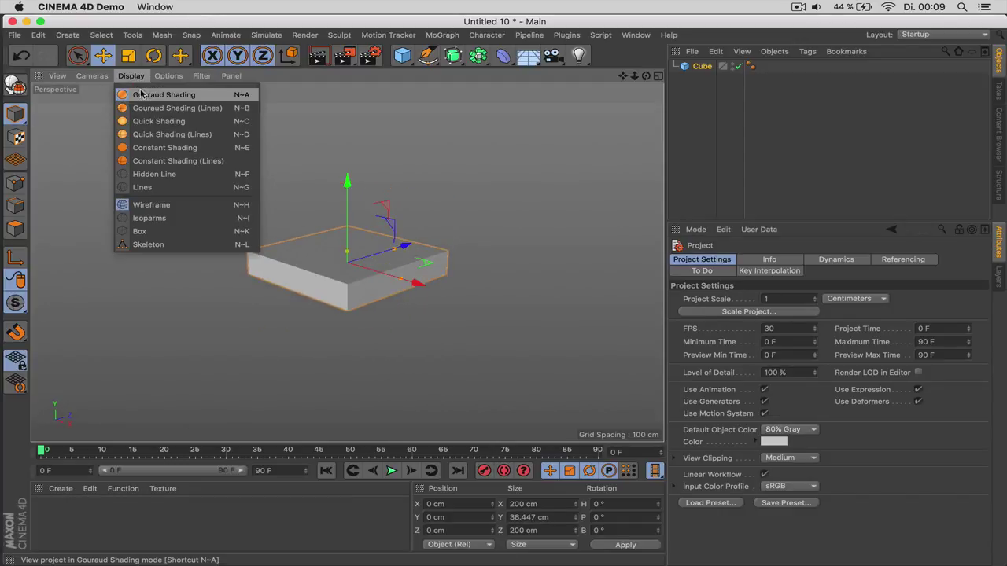
pyautogui.click(183, 111)
pyautogui.scroll(2, 303, 249)
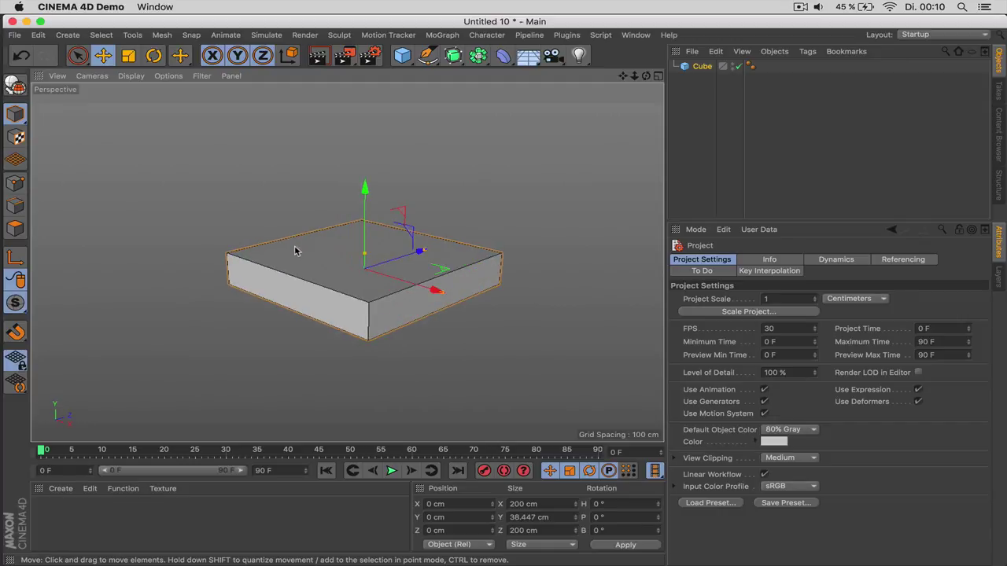
pyautogui.keyDown('alt'); pyautogui.moveTo(295, 250); pyautogui.dragTo(297, 281); pyautogui.keyUp('alt')
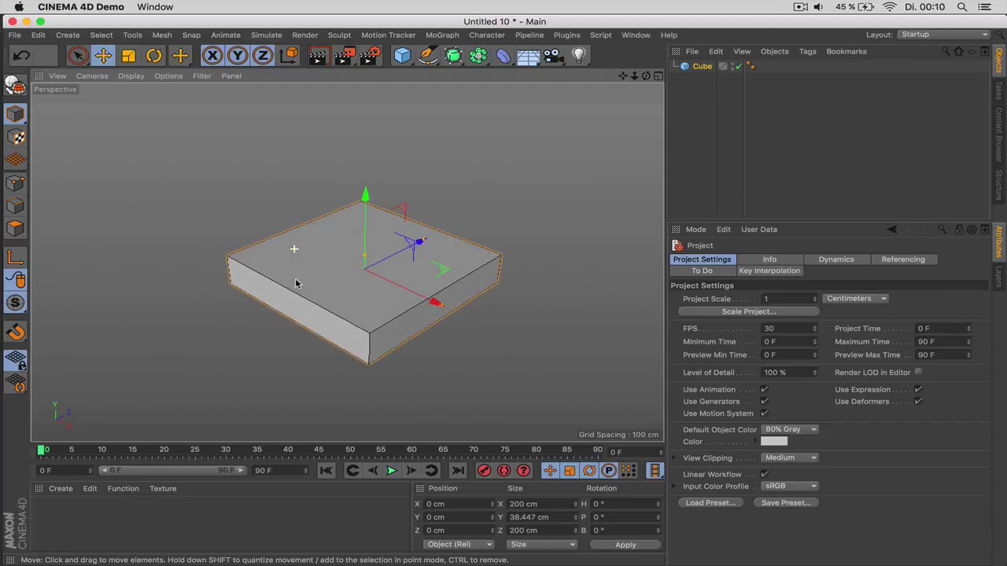
# Step: Add a cylinder beside the slab at Z about -183 cm and reduce its radius to about 37 cm
pyautogui.click(402, 55)
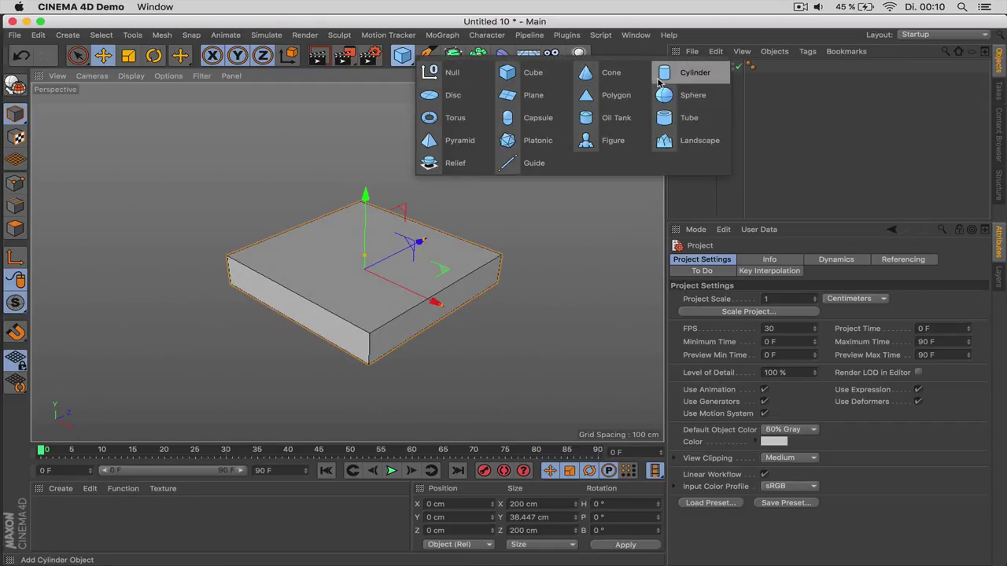
pyautogui.click(694, 73)
pyautogui.moveTo(417, 250); pyautogui.dragTo(276, 291)
pyautogui.keyDown('alt'); pyautogui.moveTo(413, 225); pyautogui.dragTo(350, 240); pyautogui.keyUp('alt')
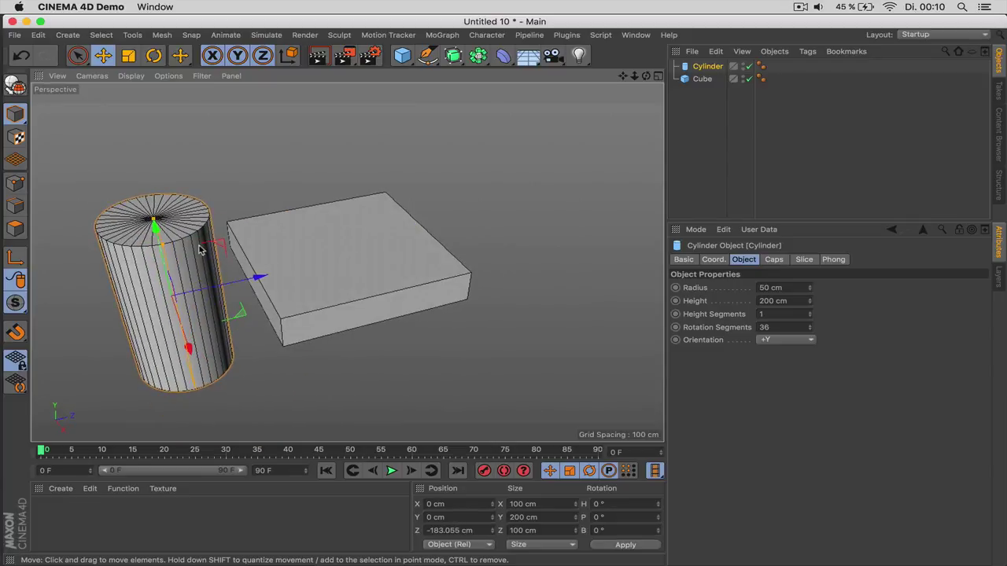
pyautogui.moveTo(162, 245); pyautogui.dragTo(149, 246)
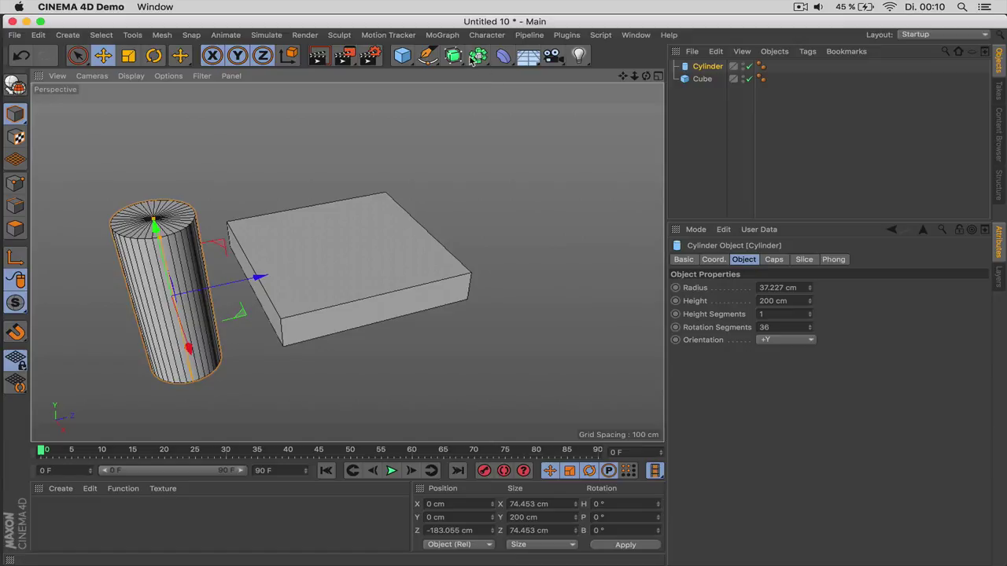
# Step: Add a Boole object of type A subtract B and nest the cube and cylinder in it, with the cube first
pyautogui.moveTo(481, 62); pyautogui.dragTo(727, 75)
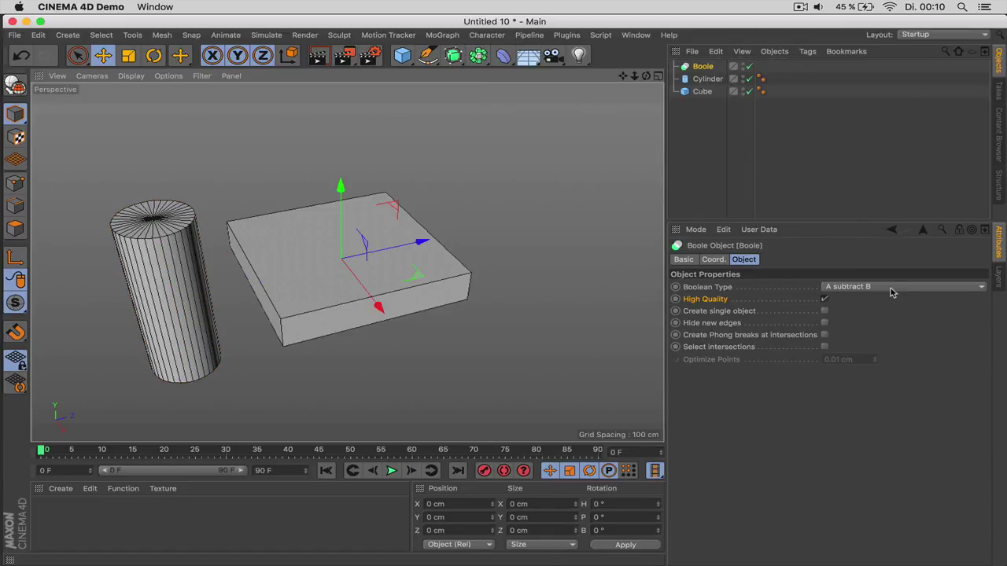
pyautogui.click(863, 288)
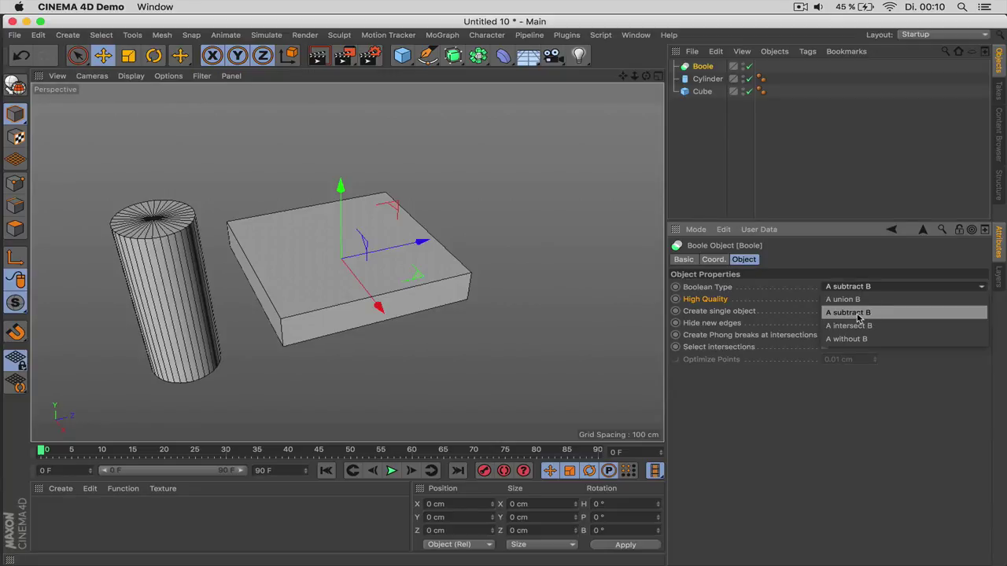
pyautogui.click(859, 313)
pyautogui.moveTo(703, 91)
pyautogui.mouseDown()
pyautogui.moveTo(703, 66)
pyautogui.moveTo(712, 87)
pyautogui.moveTo(709, 75)
pyautogui.mouseUp()
pyautogui.click(709, 82)
pyautogui.click(710, 92)
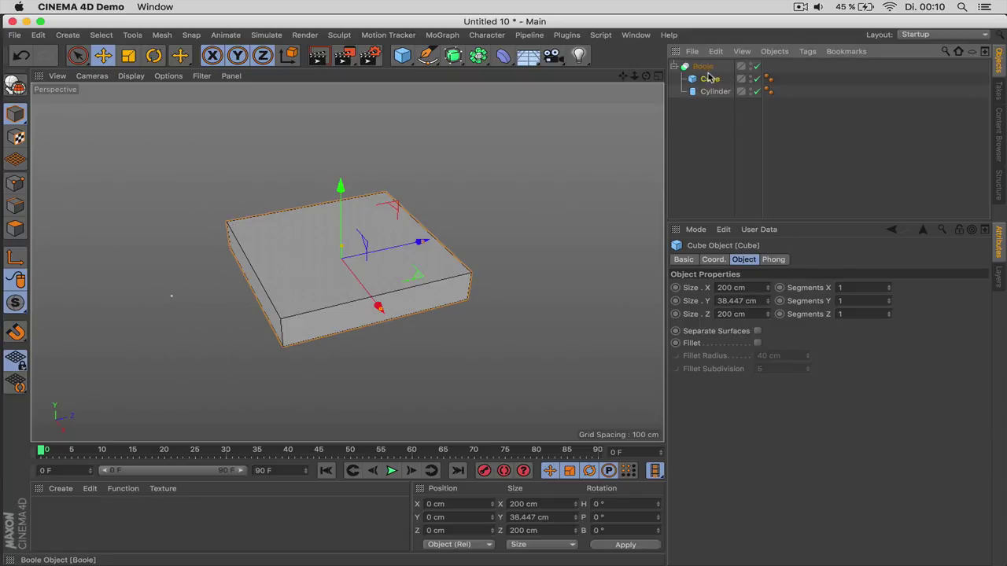
# Step: Move the cylinder along Z to about -87 cm so that it cuts into the slab's edge
pyautogui.click(717, 92)
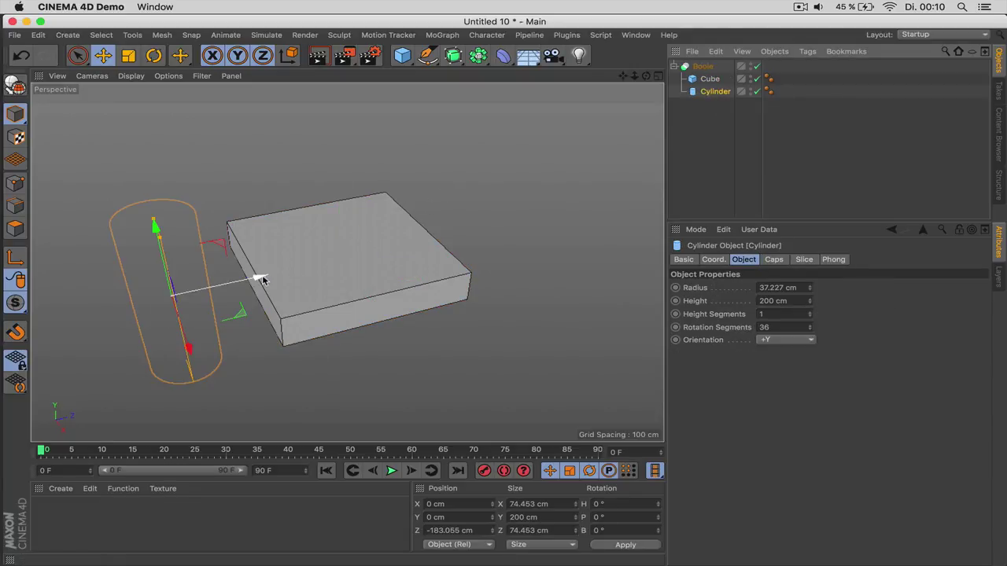
pyautogui.moveTo(259, 278); pyautogui.dragTo(352, 265)
pyautogui.keyDown('alt'); pyautogui.moveTo(353, 265); pyautogui.dragTo(293, 268); pyautogui.keyUp('alt')
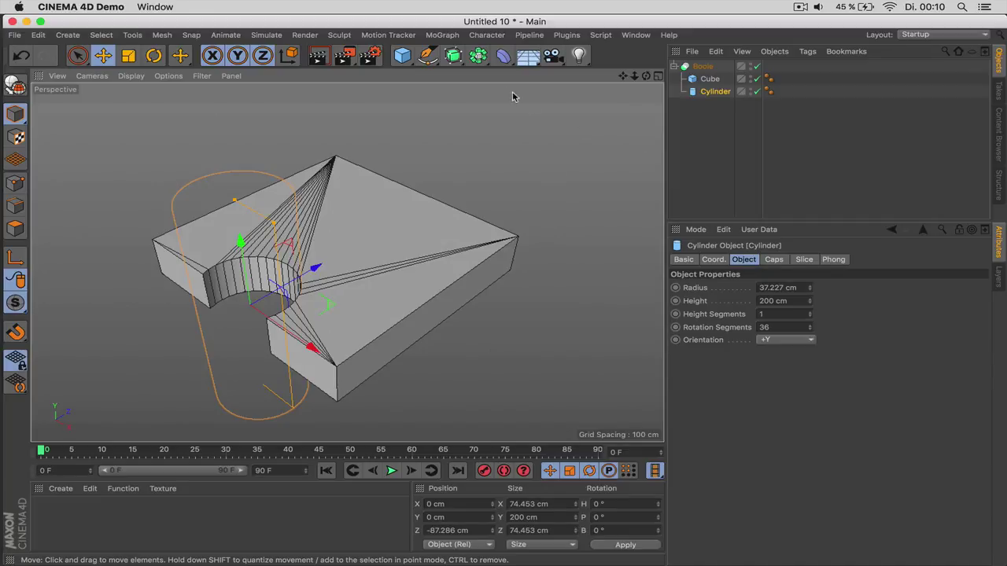
# Step: Add a capsule and position it over the slab's edge at X about 72 cm and Z about -20 cm
pyautogui.click(406, 60)
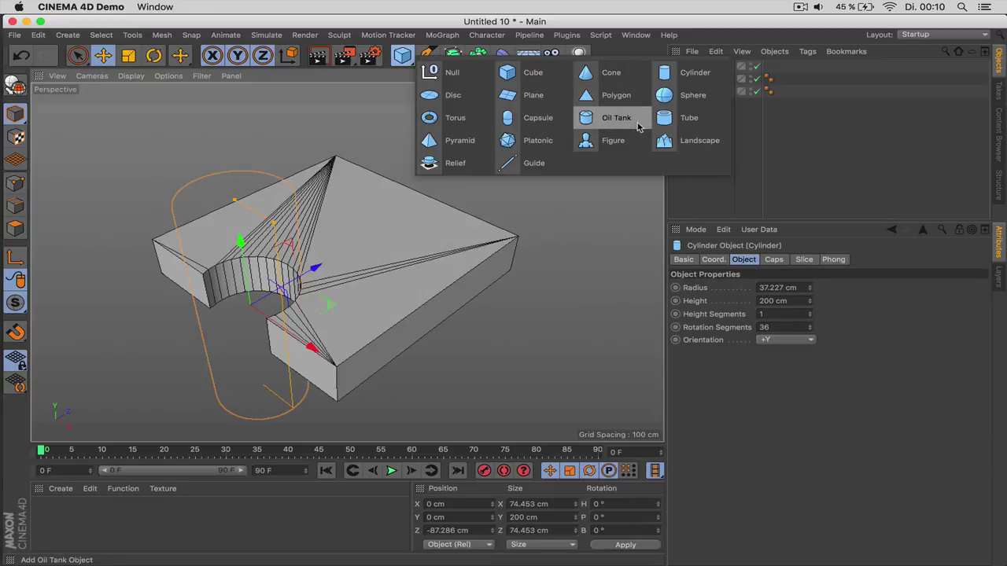
pyautogui.click(540, 117)
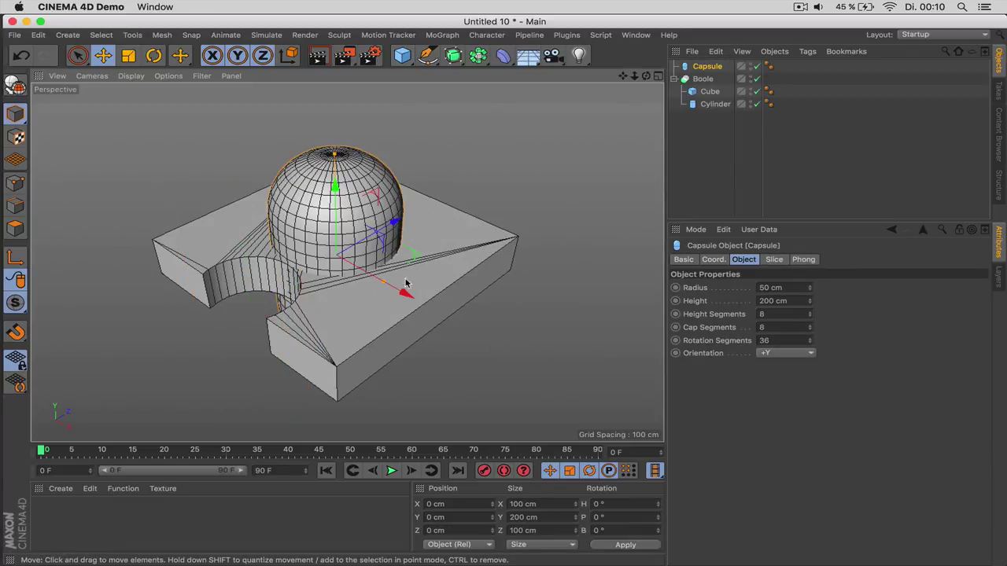
pyautogui.moveTo(406, 287); pyautogui.dragTo(484, 323)
pyautogui.moveTo(460, 254); pyautogui.dragTo(406, 264)
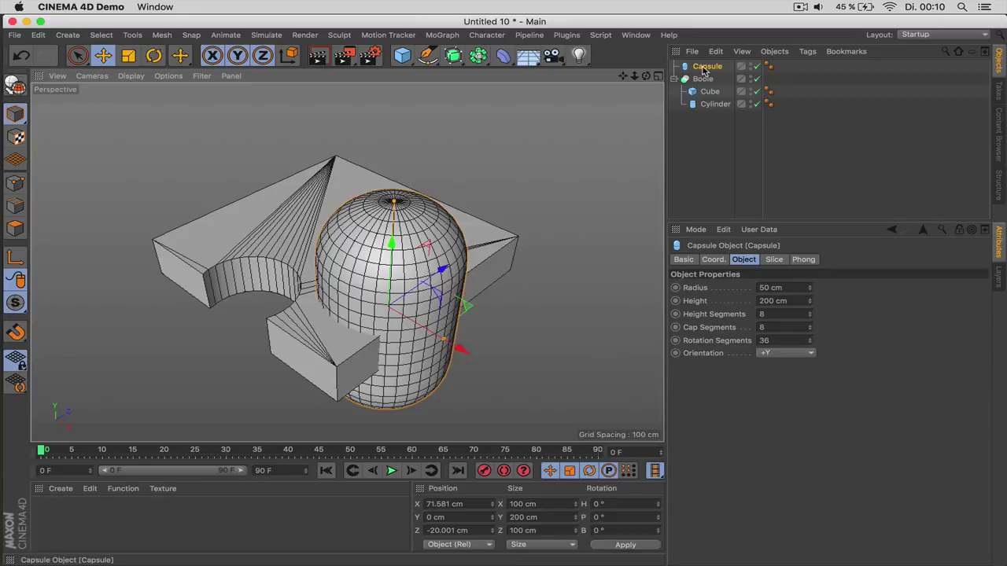
# Step: Make the capsule a child of the cylinder, shift it to Z about 97 cm, and shift the cylinder to Z about -82 cm
pyautogui.moveTo(706, 68); pyautogui.dragTo(711, 94)
pyautogui.moveTo(454, 271); pyautogui.dragTo(478, 255)
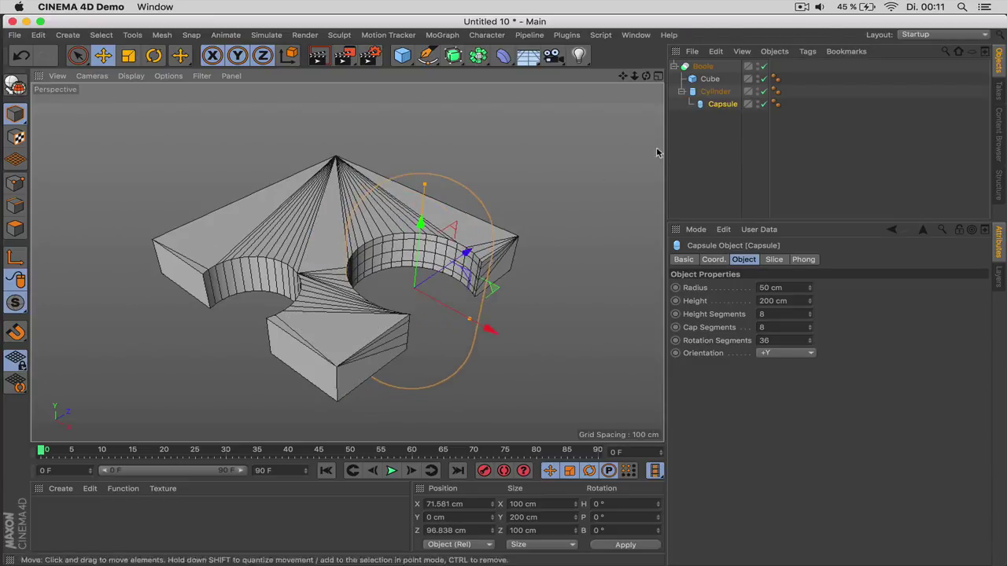
pyautogui.click(715, 91)
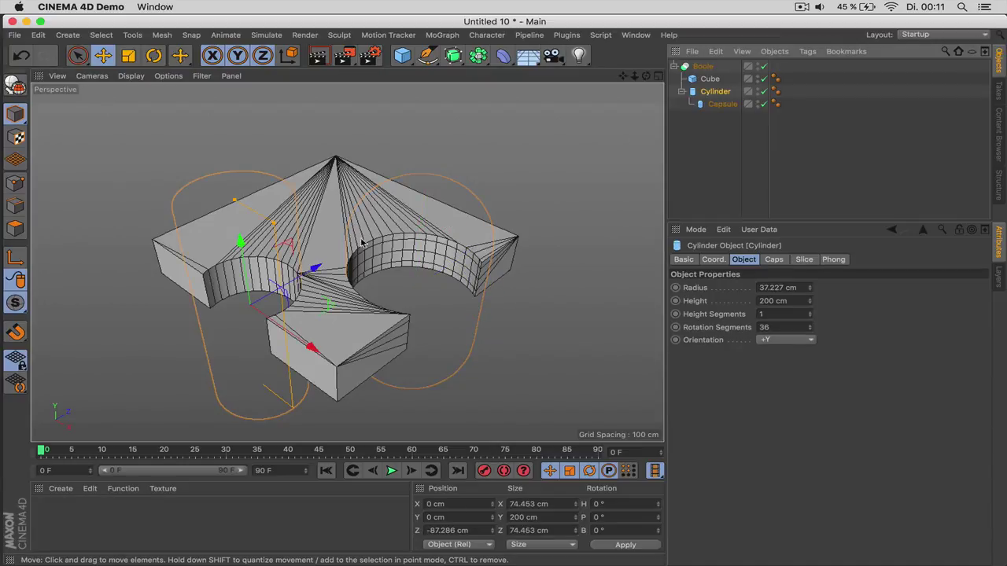
pyautogui.moveTo(317, 269); pyautogui.dragTo(321, 264)
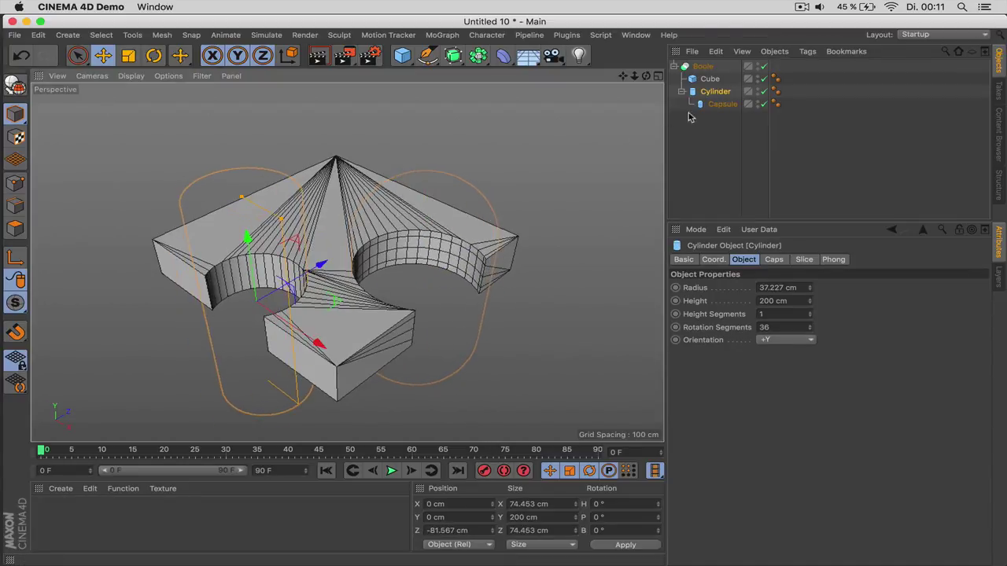
# Step: Take the capsule out of the Boole hierarchy and add a null object named Subtraction
pyautogui.click(720, 107)
pyautogui.moveTo(720, 110); pyautogui.dragTo(692, 118)
pyautogui.click(402, 55)
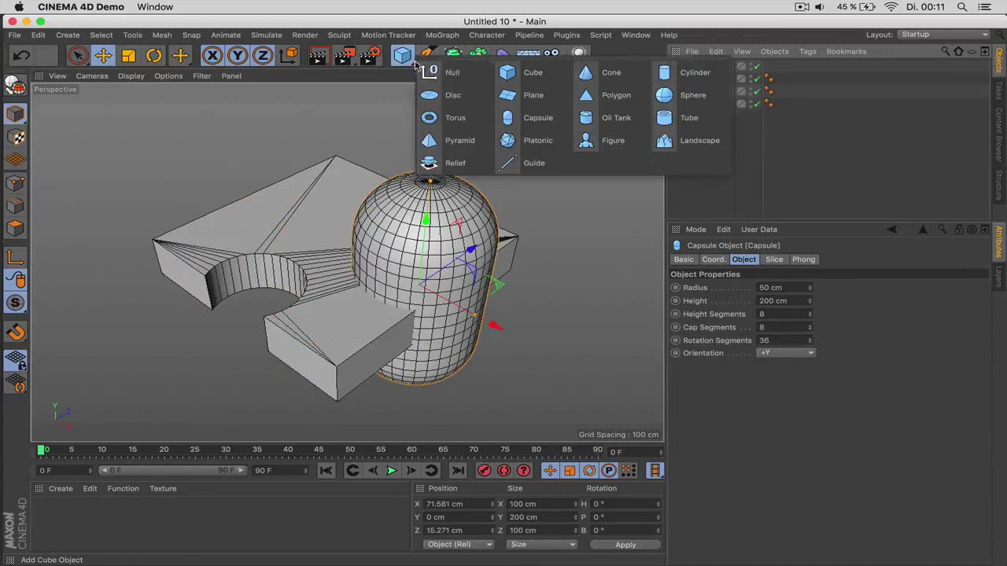
pyautogui.click(427, 74)
pyautogui.doubleClick(700, 66)
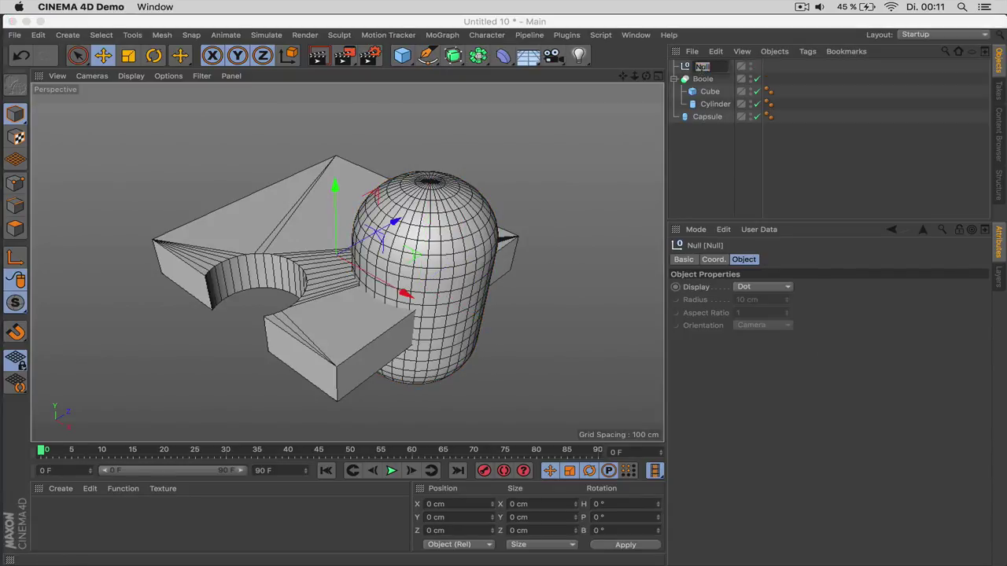
pyautogui.write('Subtract')
pyautogui.press('Return')
pyautogui.write('ion')
pyautogui.press('Return')
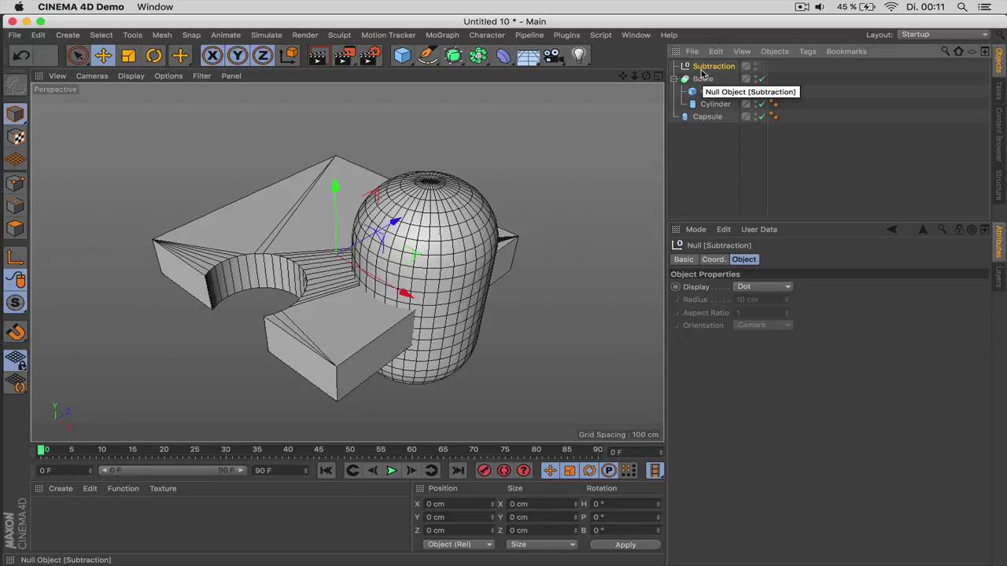
# Step: Group the capsule and cylinder under the Subtraction null and place it below the cube inside the Boole
pyautogui.moveTo(710, 92); pyautogui.dragTo(722, 104)
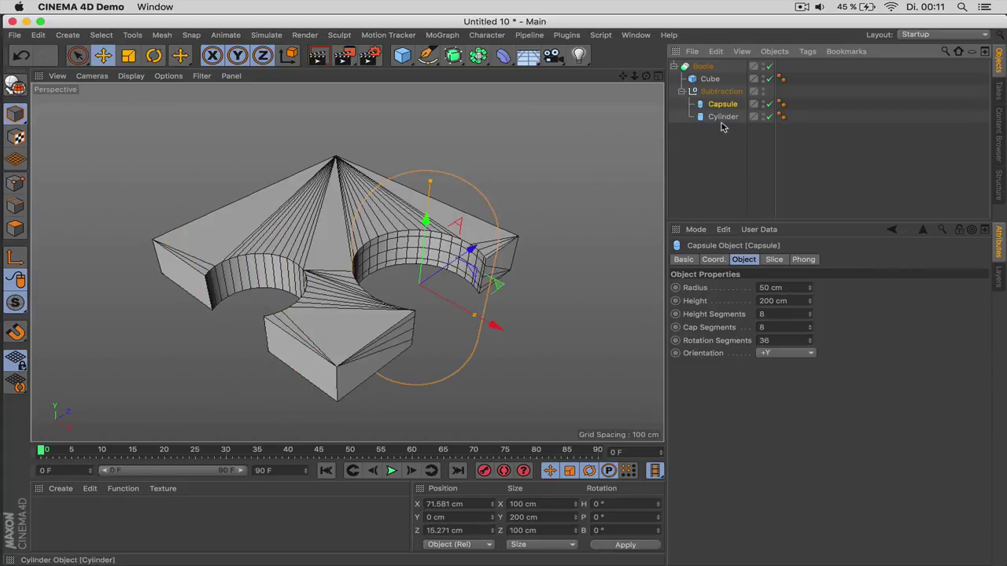
pyautogui.click(721, 92)
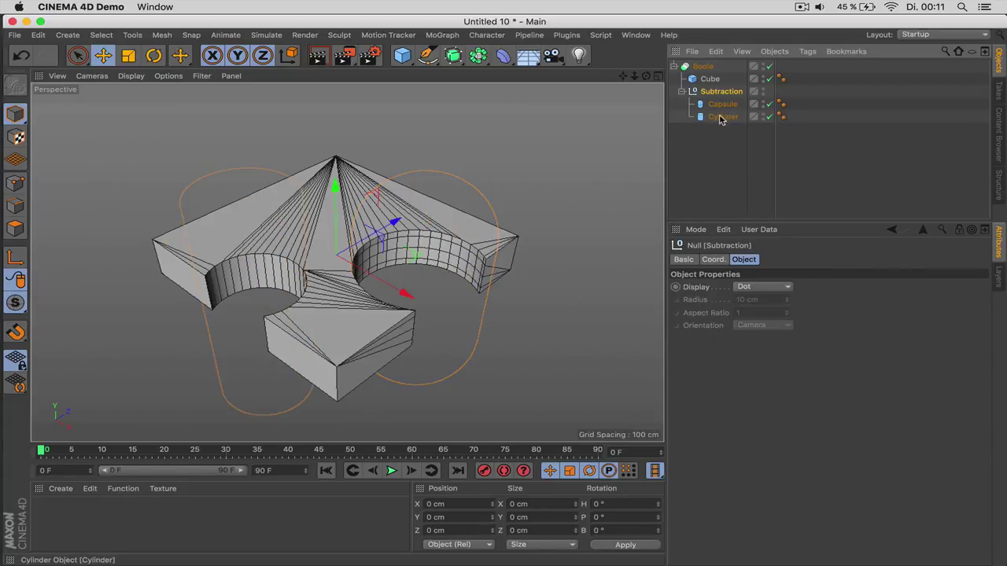
# Step: Reposition the cylinder's cutout in the slab to X about 33 cm and Z about -96 cm
pyautogui.click(722, 117)
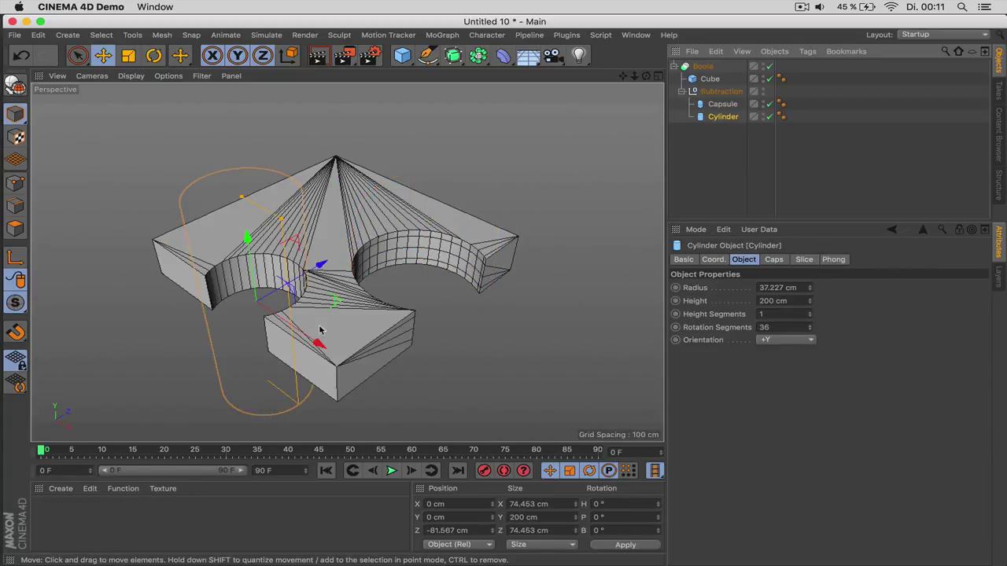
pyautogui.moveTo(317, 343); pyautogui.dragTo(354, 363)
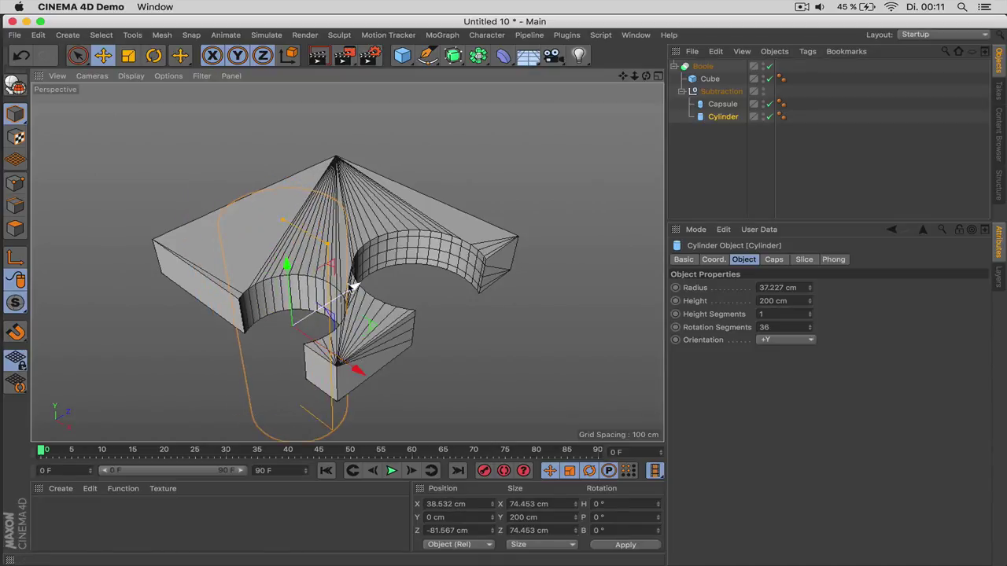
pyautogui.moveTo(353, 287); pyautogui.dragTo(396, 280)
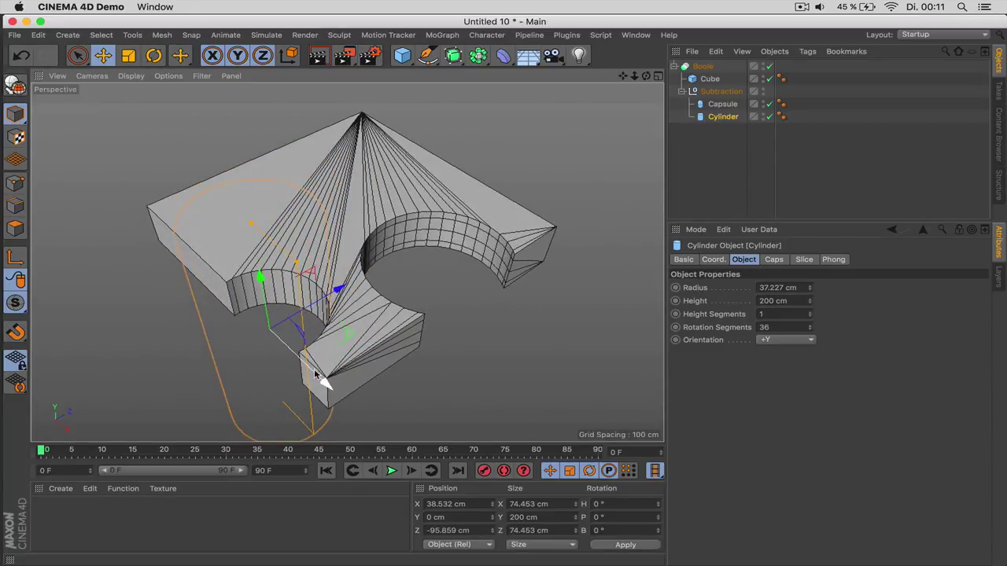
pyautogui.moveTo(320, 376); pyautogui.dragTo(354, 293)
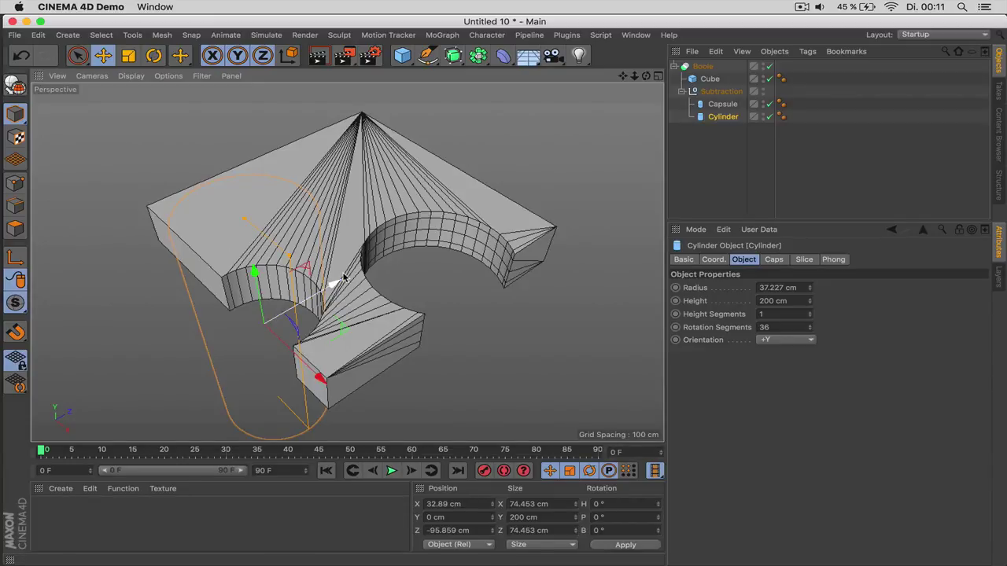
# Step: Try making the Boole editable with Create single object enabled, and undo the conversion
pyautogui.click(707, 68)
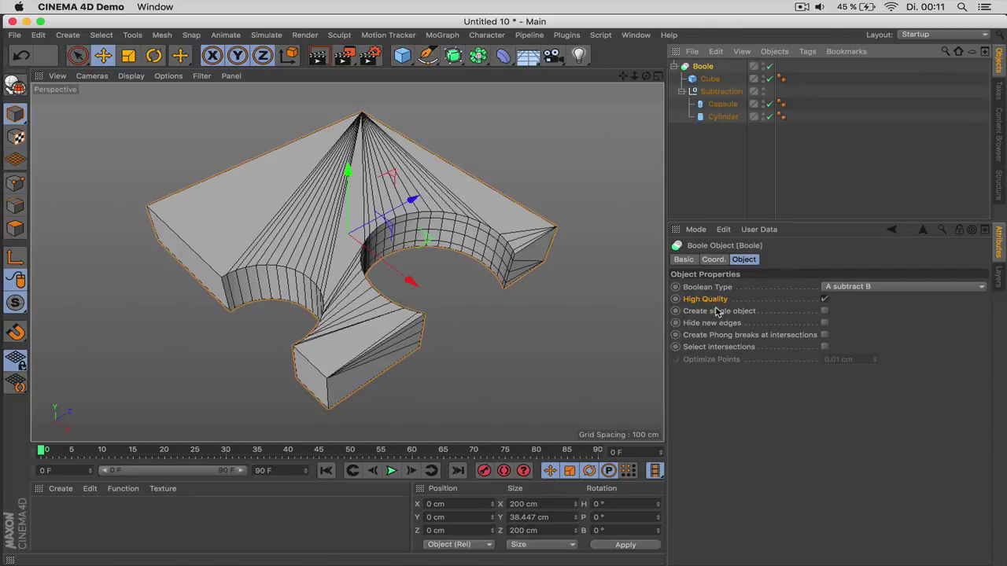
pyautogui.click(824, 311)
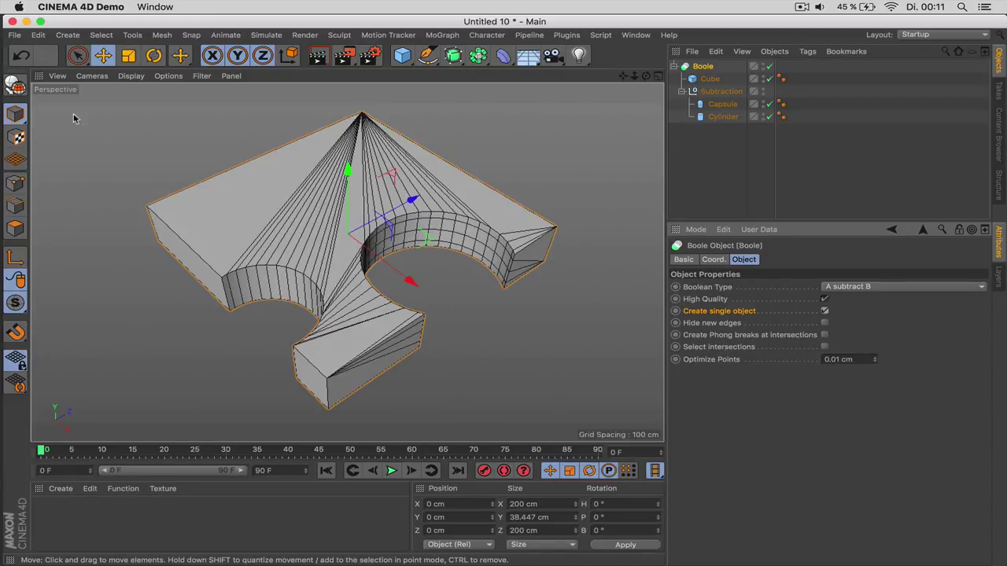
pyautogui.click(16, 85)
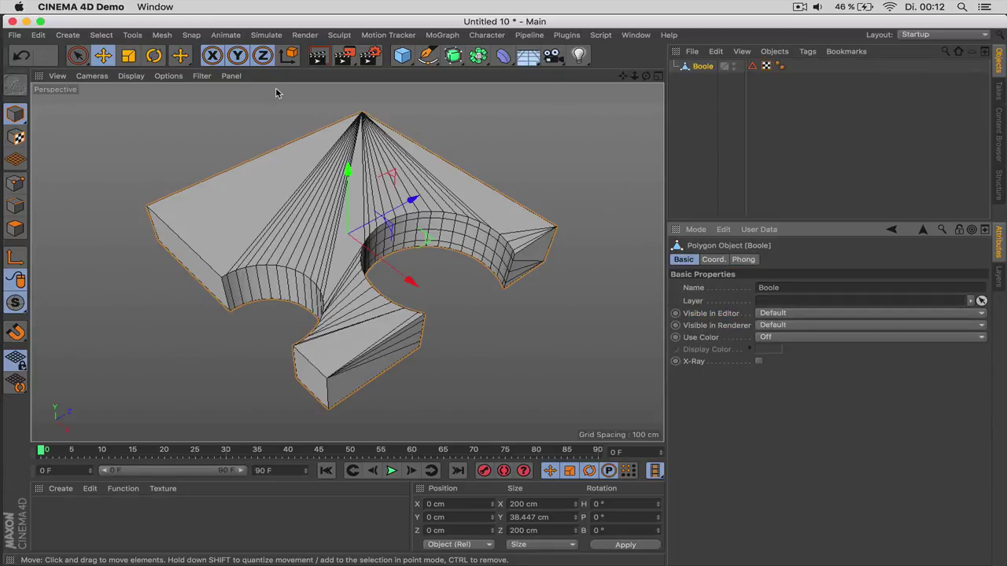
pyautogui.press('super+z')
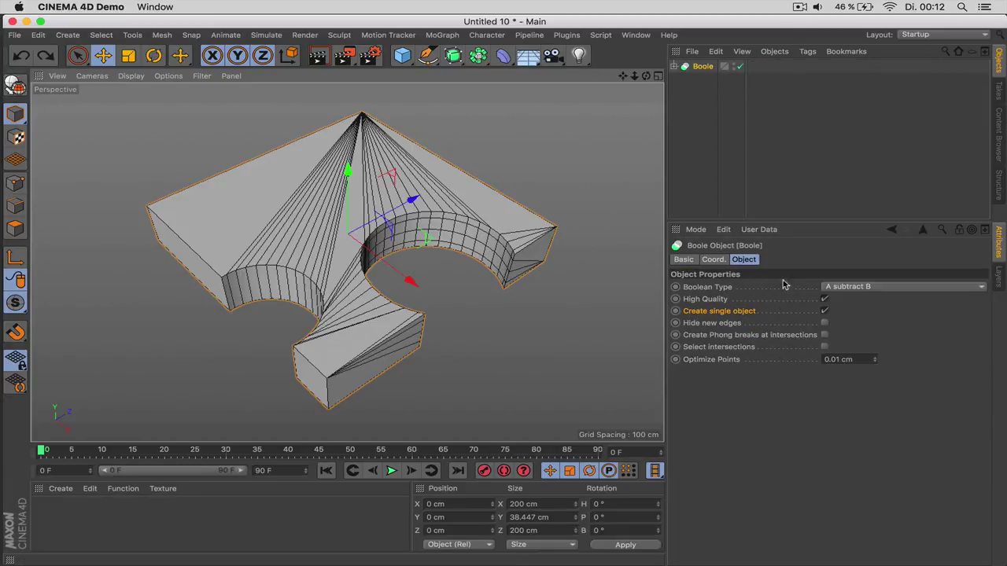
# Step: Disable Create single object on the Boole and make it editable
pyautogui.click(824, 311)
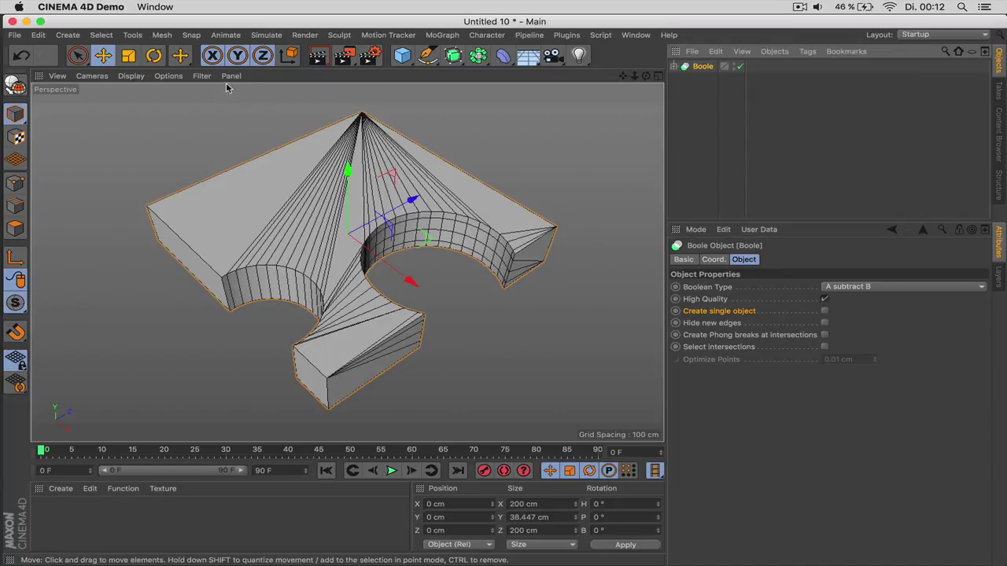
pyautogui.click(15, 85)
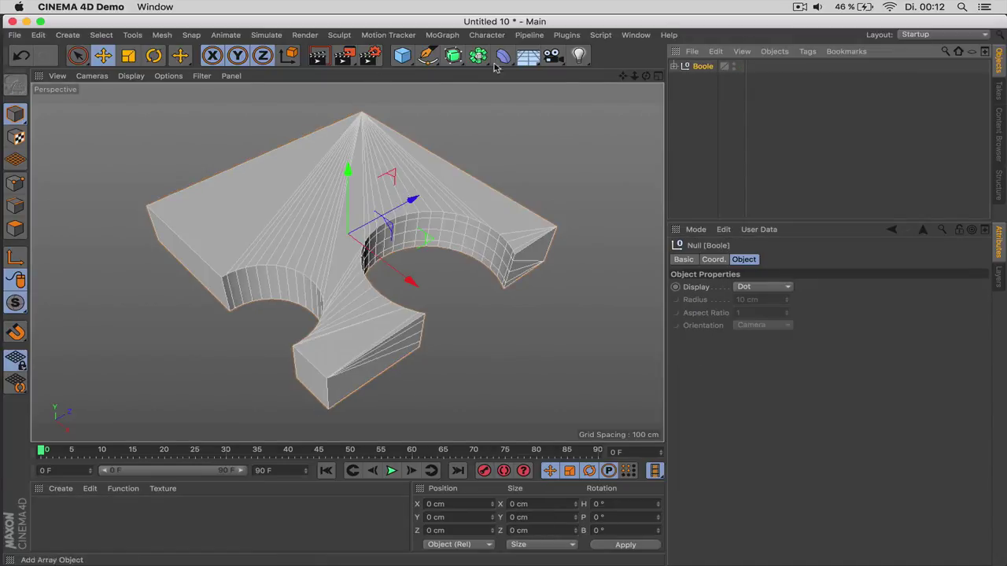
# Step: Pull the converted cylinder and capsule cutout walls out of the slab, to Z about -149 cm and X about 139 cm respectively
pyautogui.click(674, 66)
pyautogui.click(720, 104)
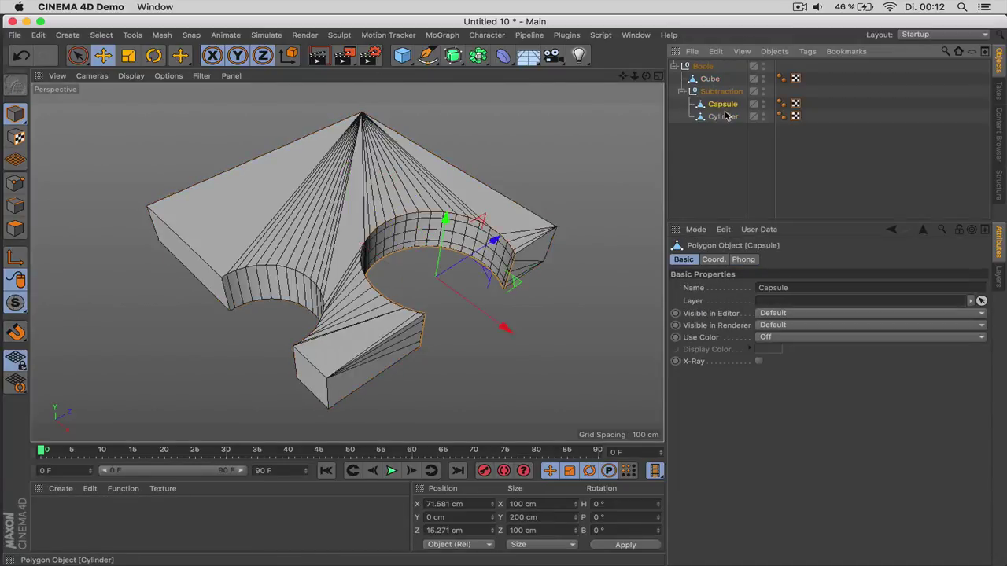
pyautogui.click(720, 117)
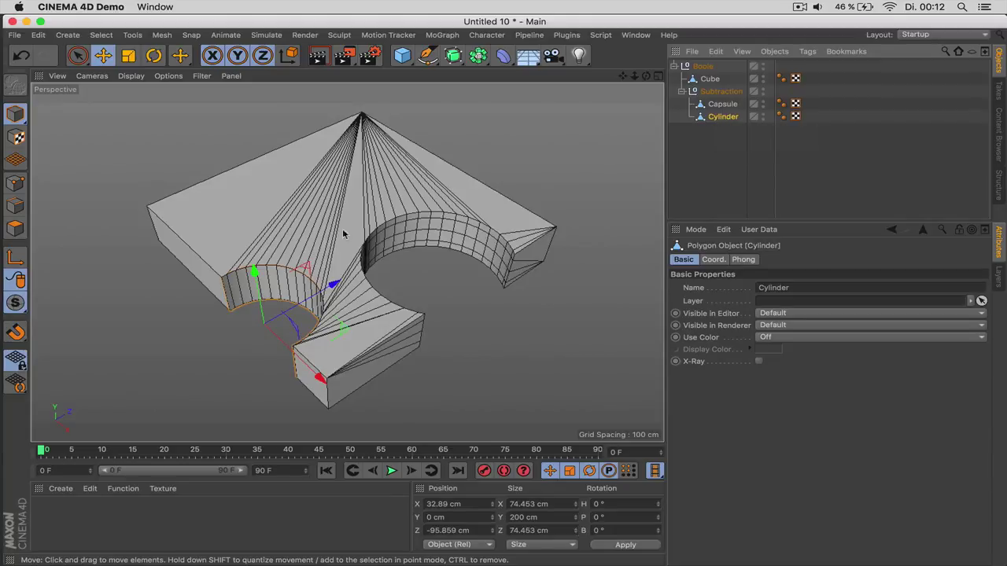
pyautogui.moveTo(339, 295); pyautogui.dragTo(267, 312)
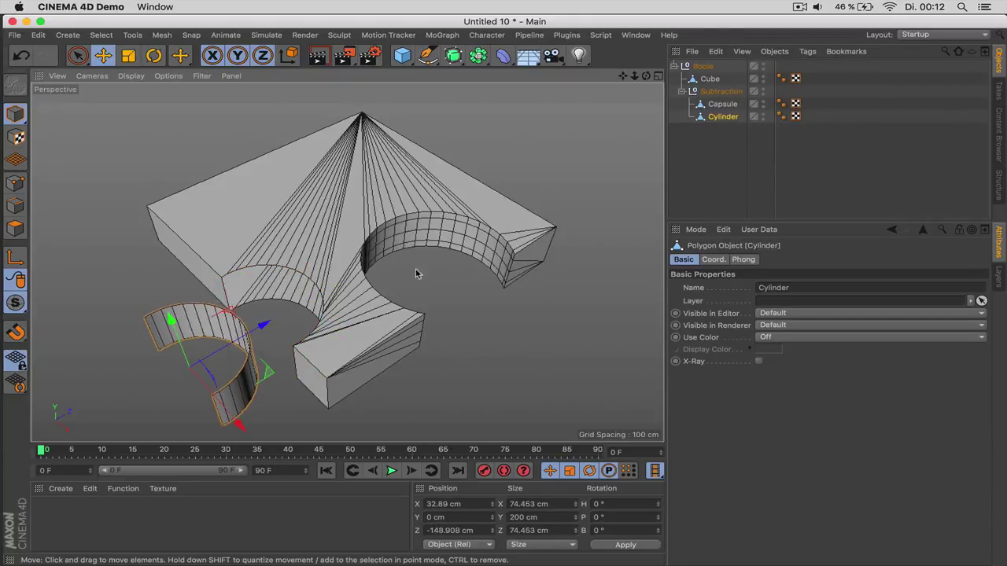
pyautogui.click(437, 243)
pyautogui.moveTo(506, 331); pyautogui.dragTo(572, 350)
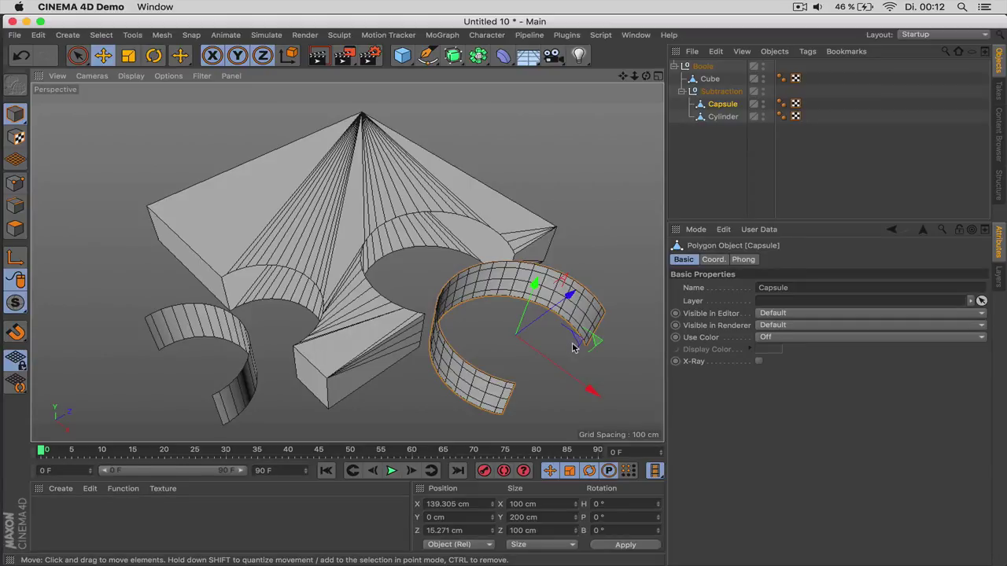
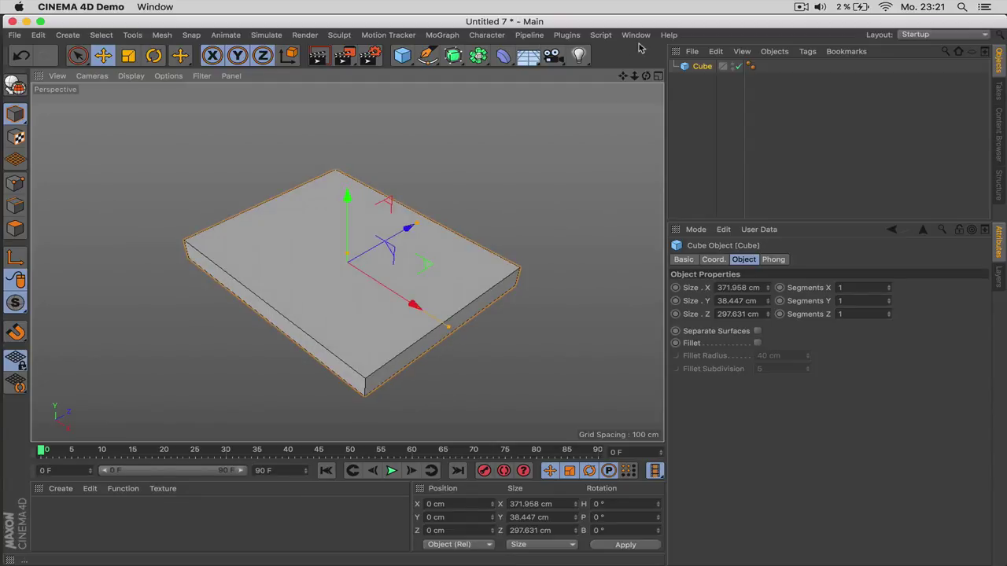
# Step: Add a cylinder to the flattened cube scene and move it to Z about -160 cm at the slab's edge
pyautogui.moveTo(622, 75); pyautogui.dragTo(641, 55)
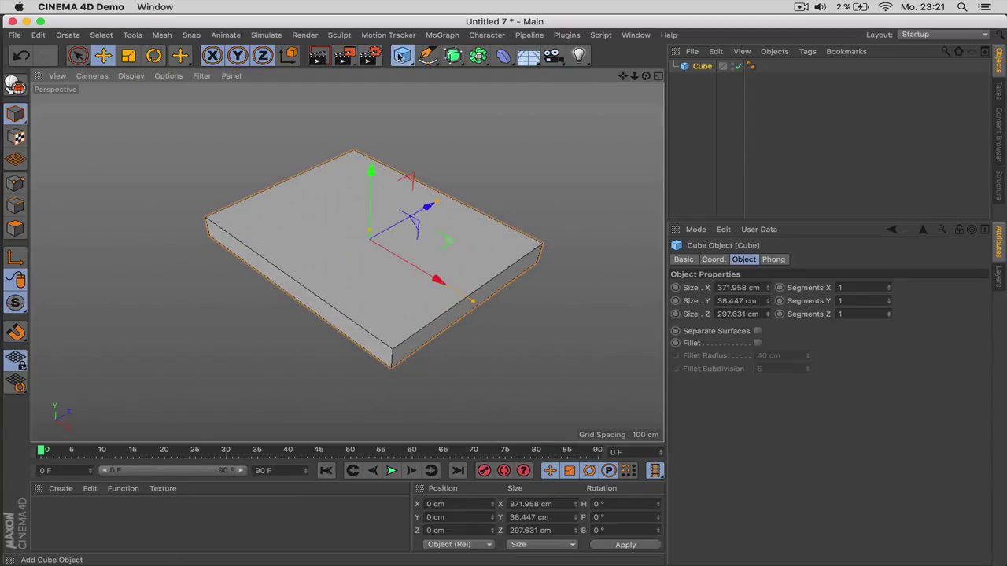
pyautogui.moveTo(402, 55); pyautogui.dragTo(678, 73)
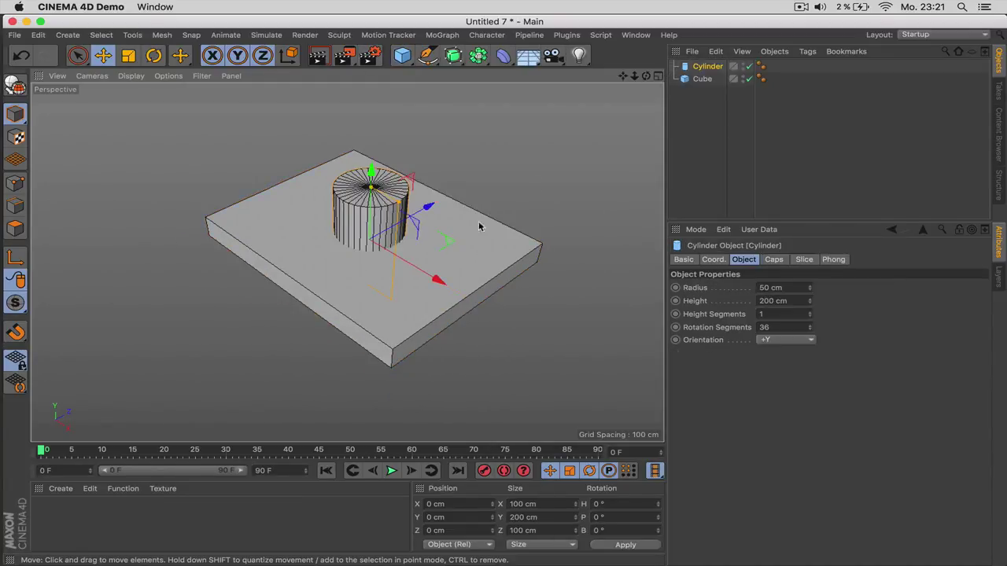
pyautogui.moveTo(417, 214); pyautogui.dragTo(338, 263)
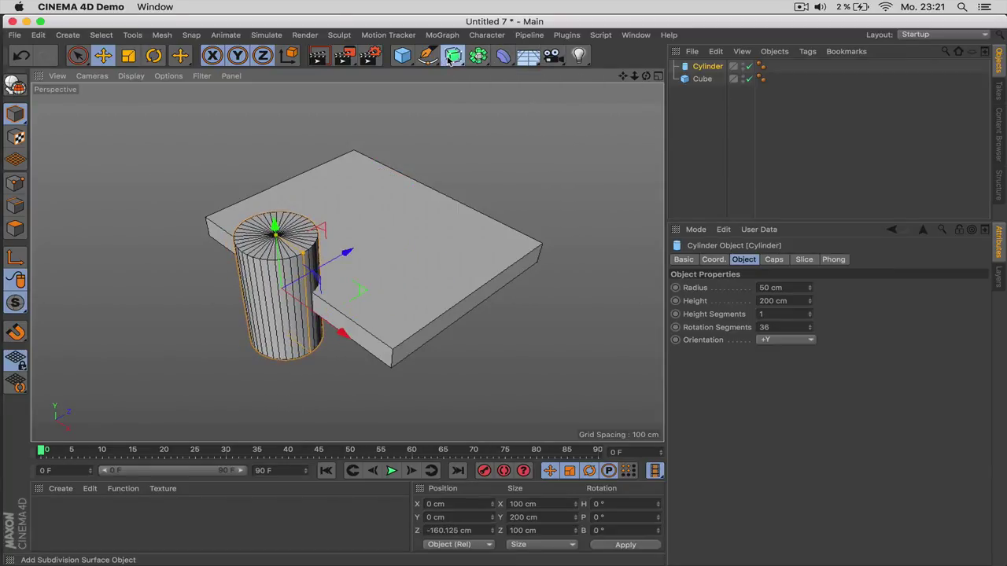
# Step: Add a Boole object and nest the cube and cylinder in it so that the cylinder is subtracted from the cube
pyautogui.moveTo(453, 56); pyautogui.dragTo(736, 74)
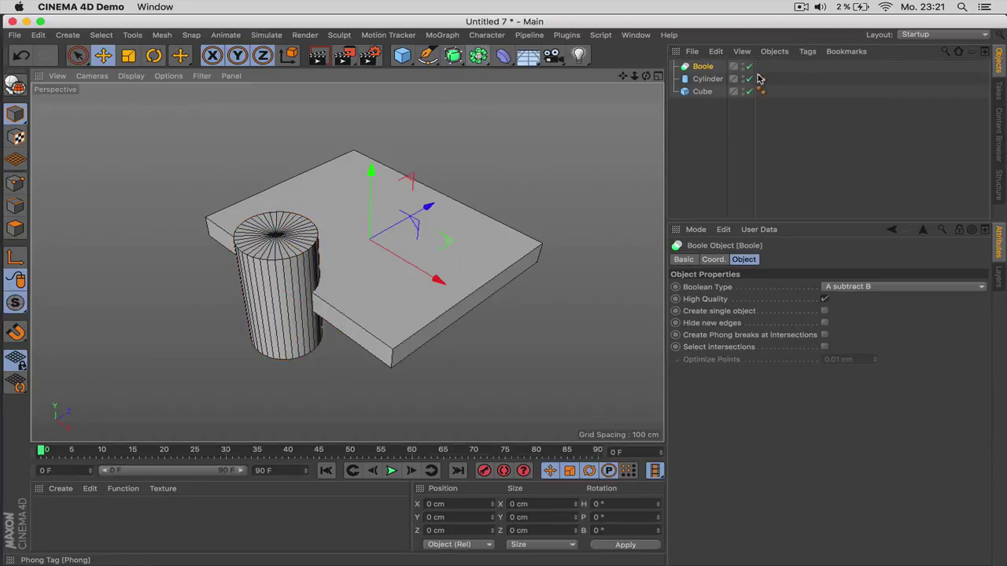
pyautogui.click(707, 92)
pyautogui.moveTo(707, 92)
pyautogui.mouseDown()
pyautogui.moveTo(702, 67)
pyautogui.moveTo(708, 83)
pyautogui.mouseUp()
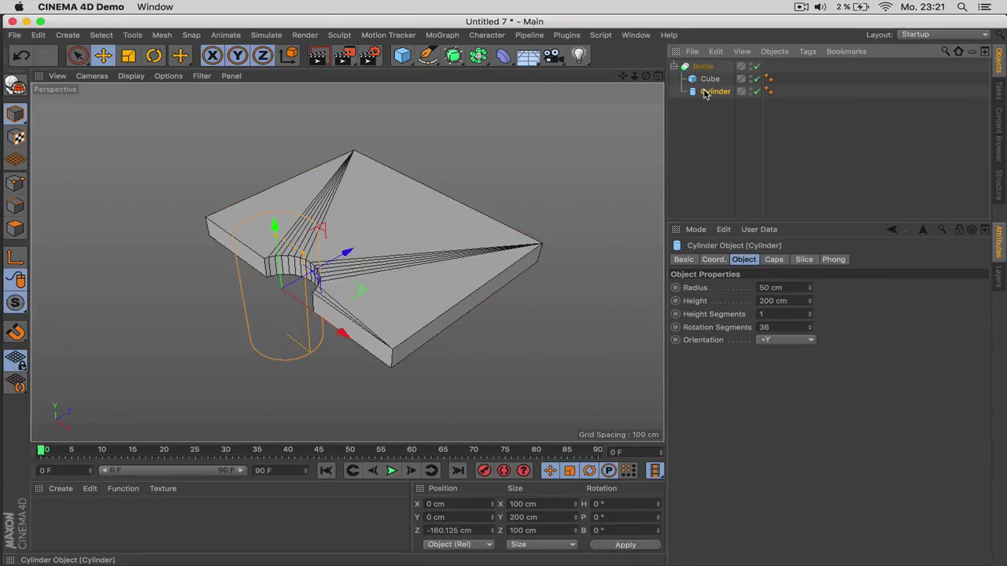
# Step: Move the cylinder further into the slab to Z about -120 cm and enable Hide new edges on the Boole
pyautogui.moveTo(348, 252); pyautogui.dragTo(328, 274)
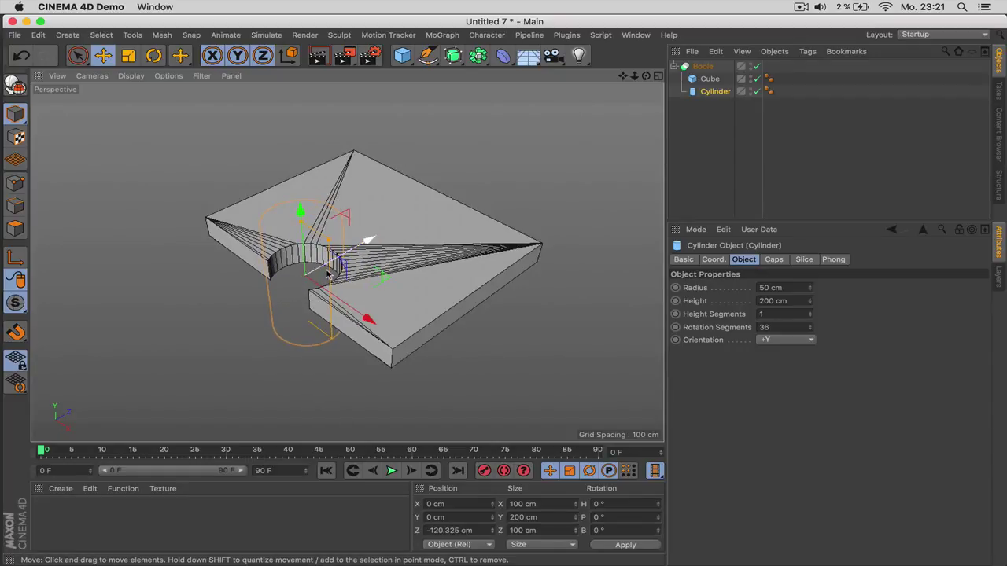
pyautogui.scroll(3, 328, 273)
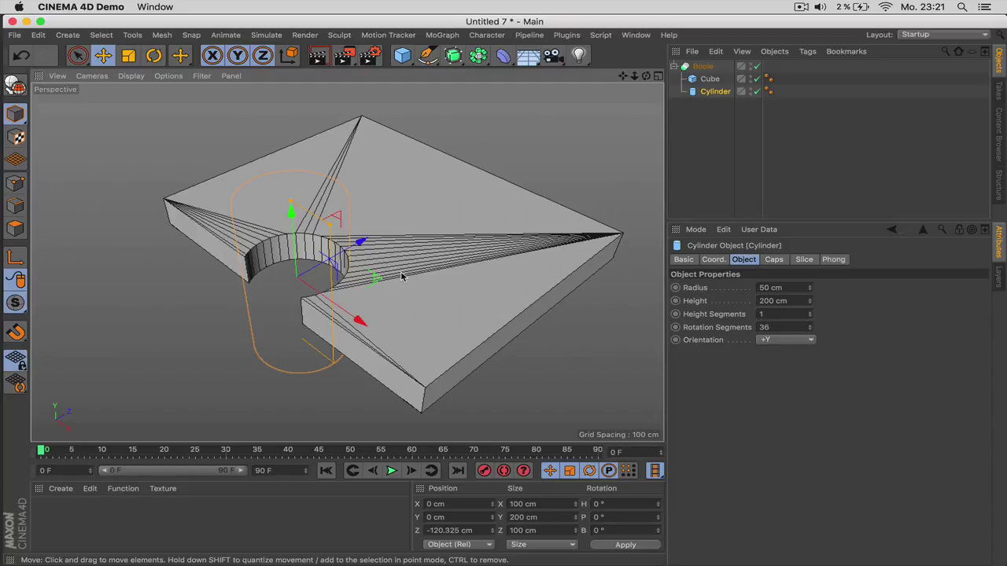
pyautogui.click(702, 66)
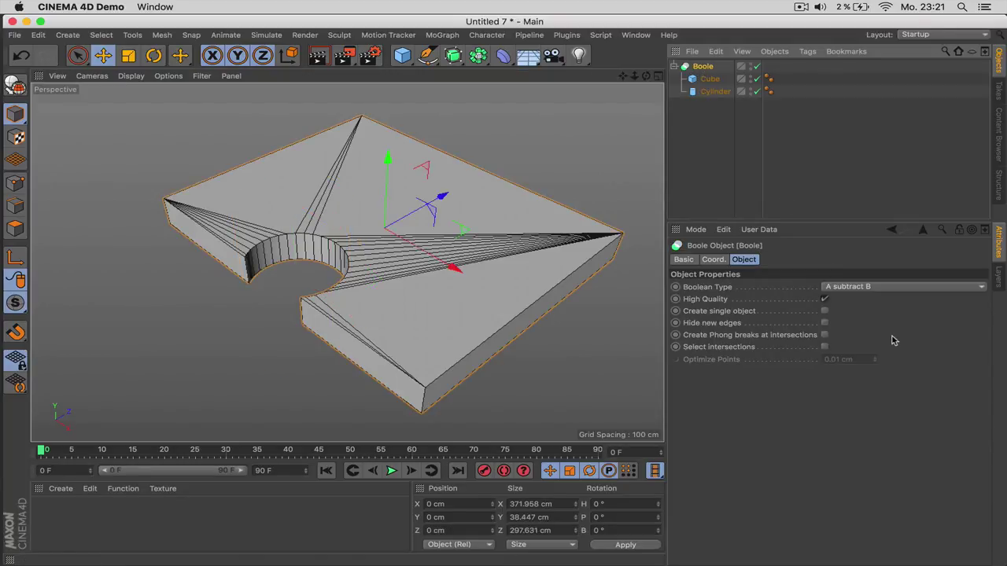
pyautogui.click(824, 324)
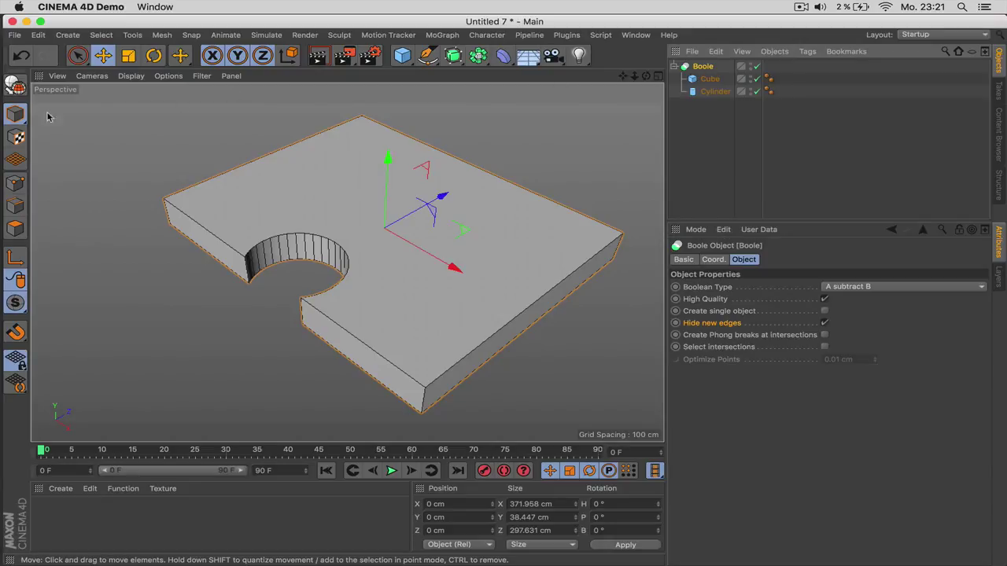
# Step: Try making the Boole editable without Create single object, and inspect its Cube and Cylinder parts in polygon mode
pyautogui.click(15, 88)
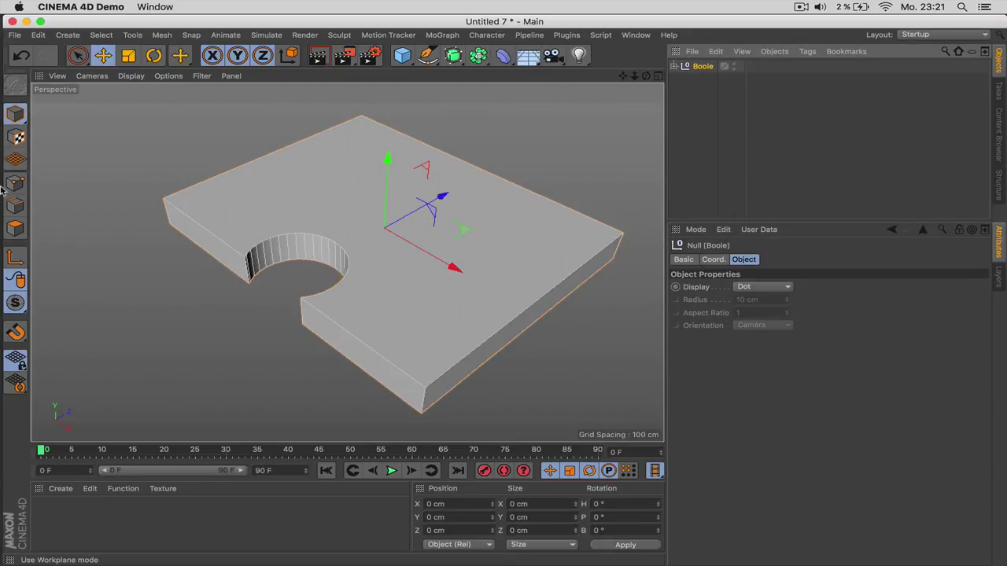
pyautogui.click(16, 227)
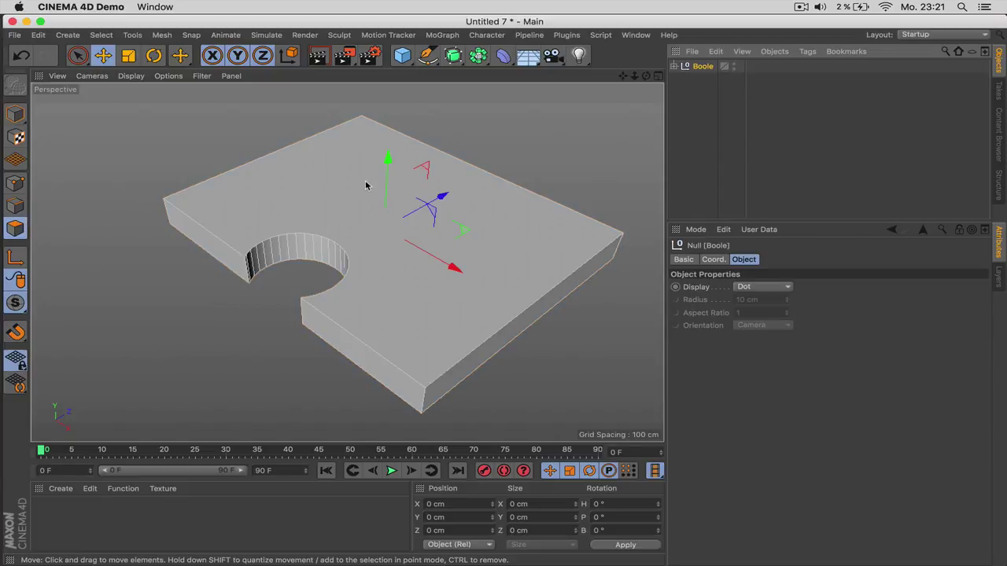
pyautogui.click(674, 66)
pyautogui.click(699, 80)
pyautogui.click(712, 92)
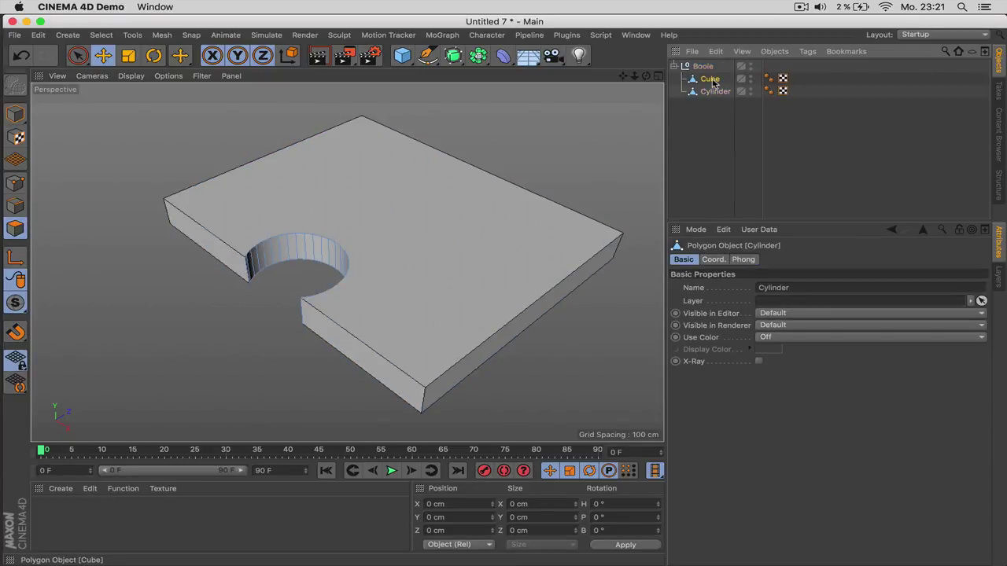
# Step: Try N-gon Triangulation on the top face of the converted Cube part
pyautogui.click(710, 80)
pyautogui.click(494, 164)
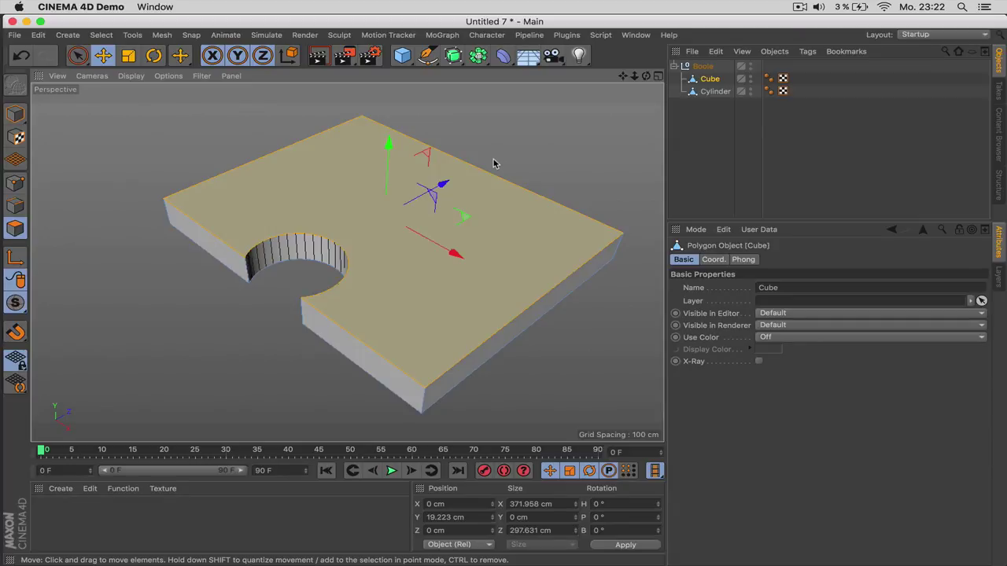
pyautogui.press('u')
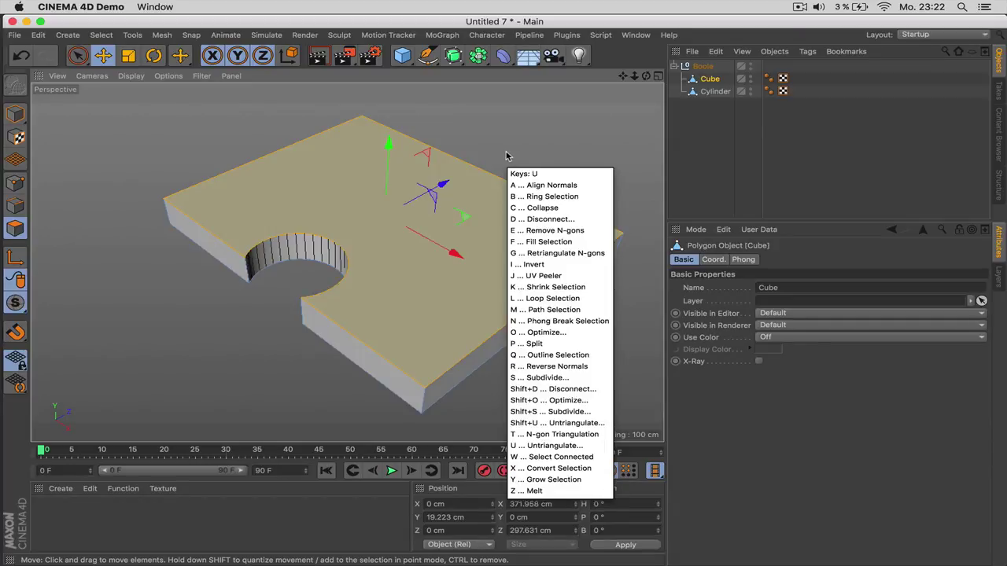
pyautogui.press('t')
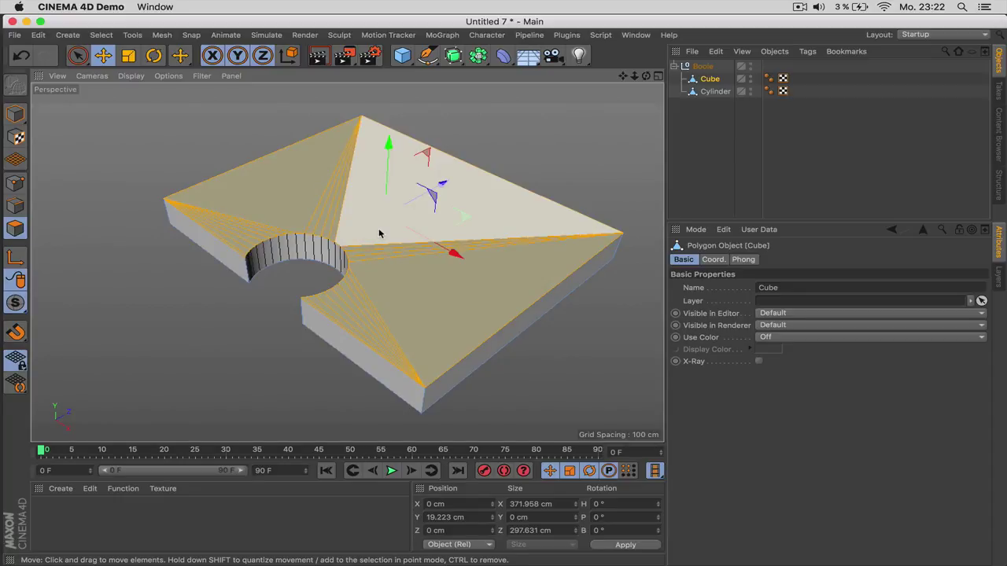
# Step: Undo the triangulation and the conversion of the Boole to editable geometry
pyautogui.press('super+z')
pyautogui.press('super+z')
pyautogui.press('super+z')
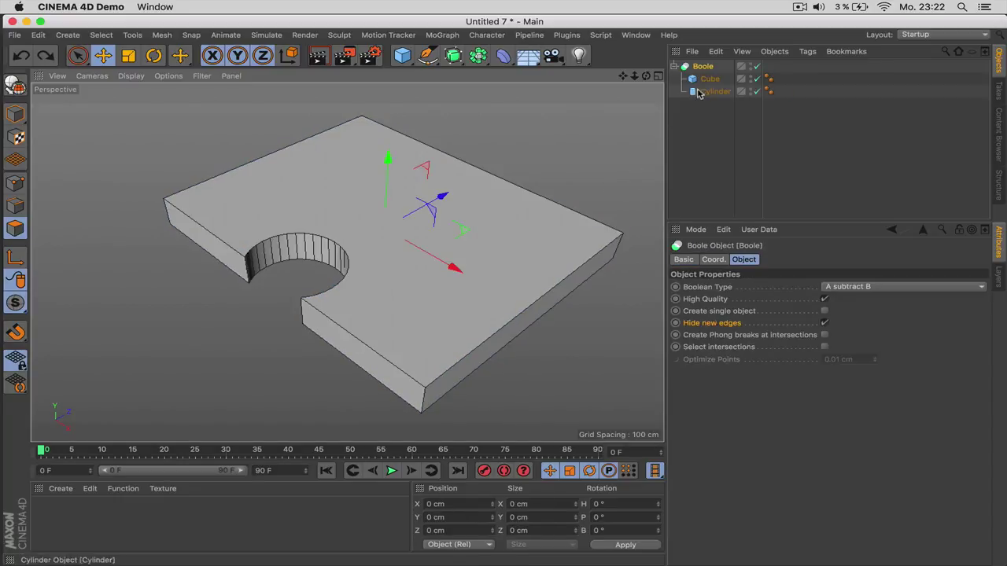
pyautogui.click(699, 94)
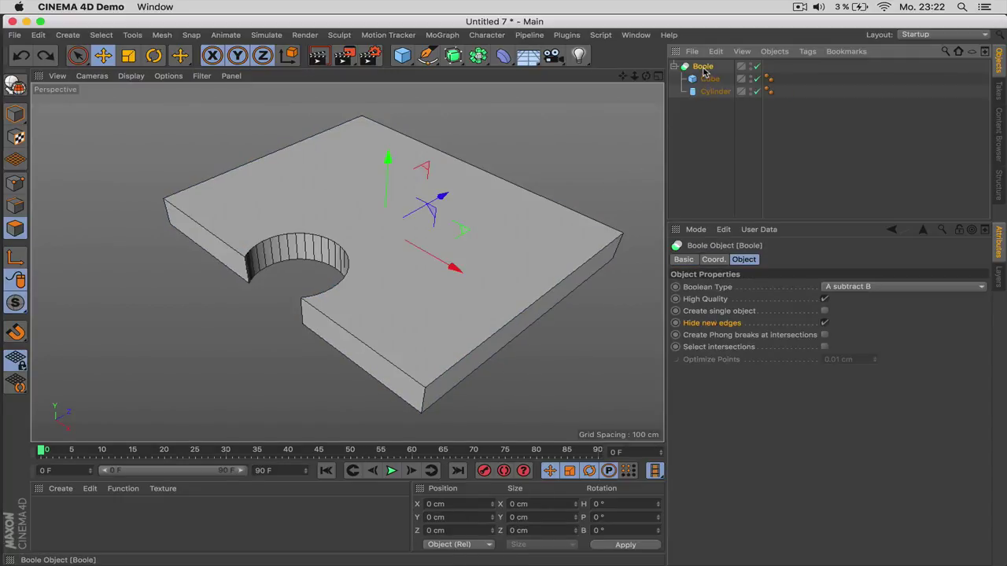
# Step: Enable Create single object on the Boole and compare the mesh with High Quality off and on, leaving it enabled
pyautogui.click(825, 311)
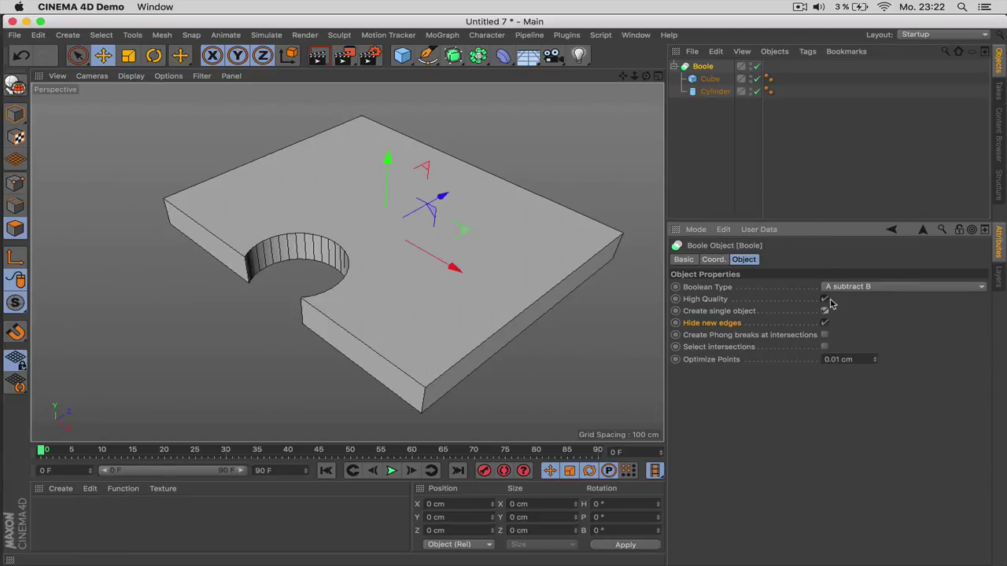
pyautogui.click(824, 300)
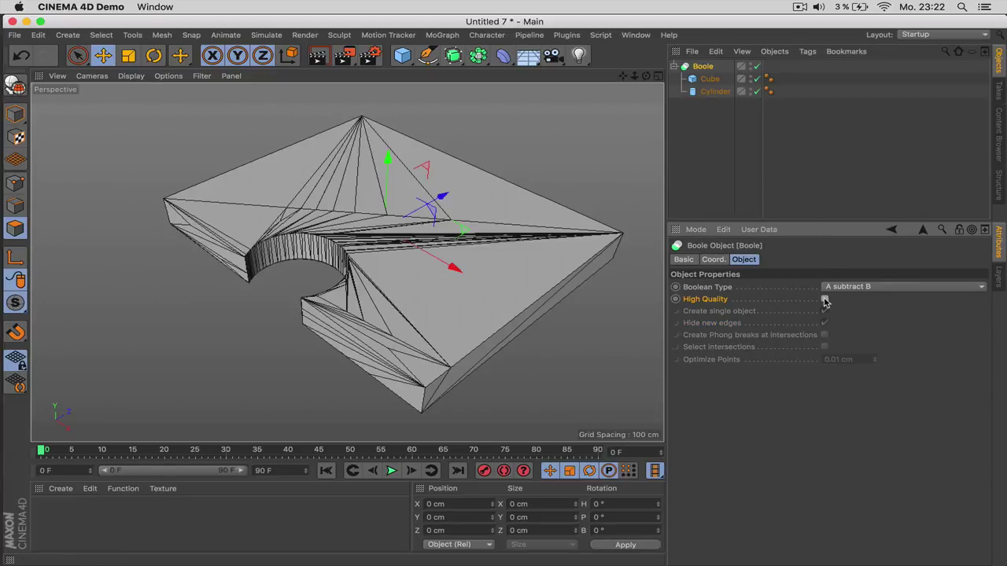
pyautogui.click(824, 300)
pyautogui.click(824, 299)
pyautogui.click(824, 300)
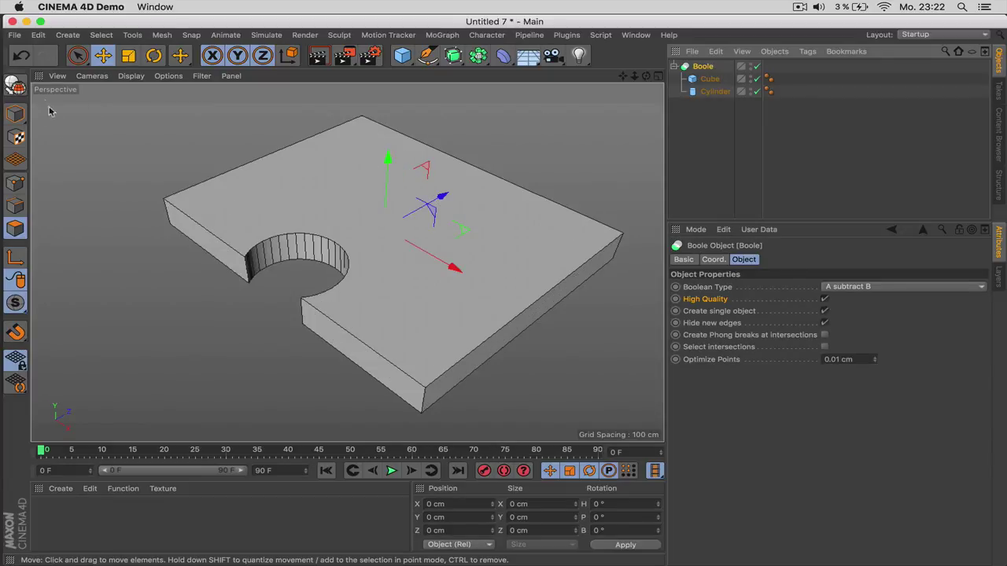
# Step: Make the Boole editable as one mesh and break the N-gons of all its polygons into triangles
pyautogui.click(23, 89)
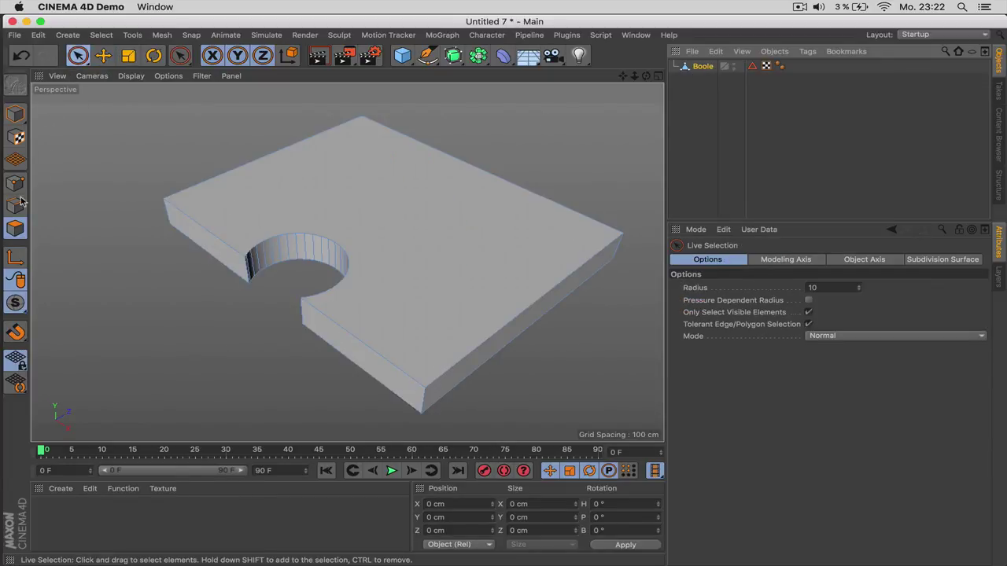
pyautogui.click(400, 219)
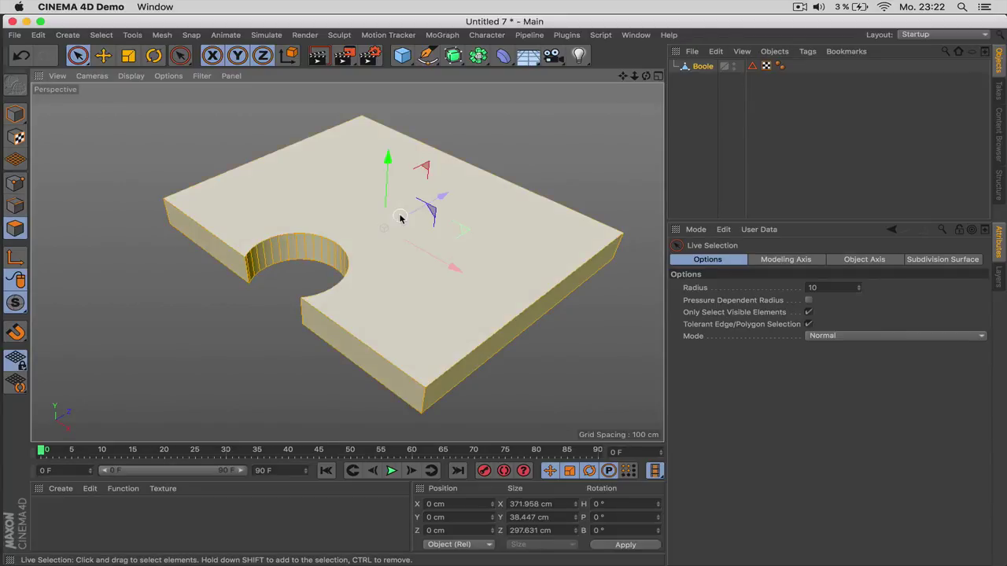
pyautogui.rightClick(400, 218)
pyautogui.click(425, 275)
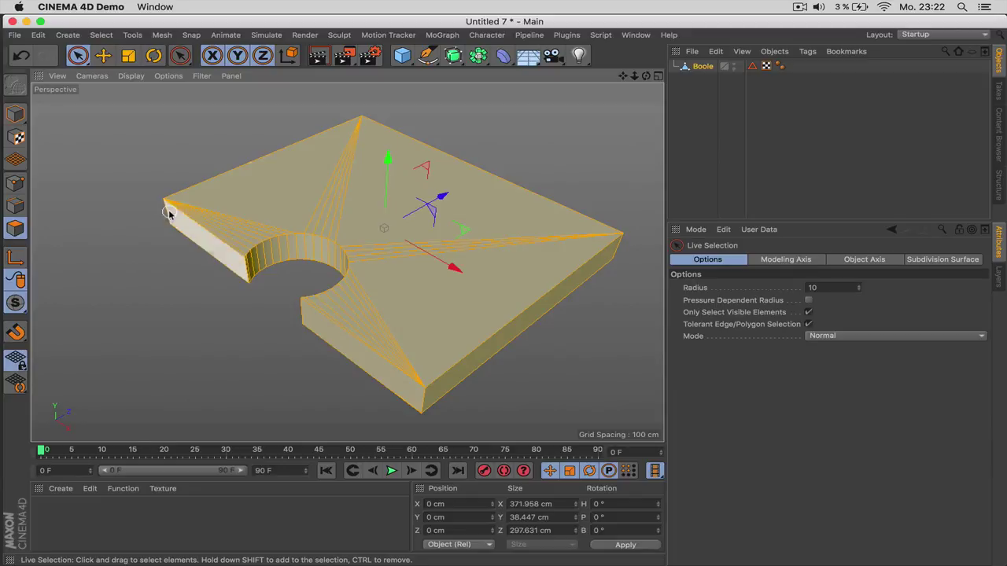
pyautogui.click(656, 133)
pyautogui.scroll(5, 348, 236)
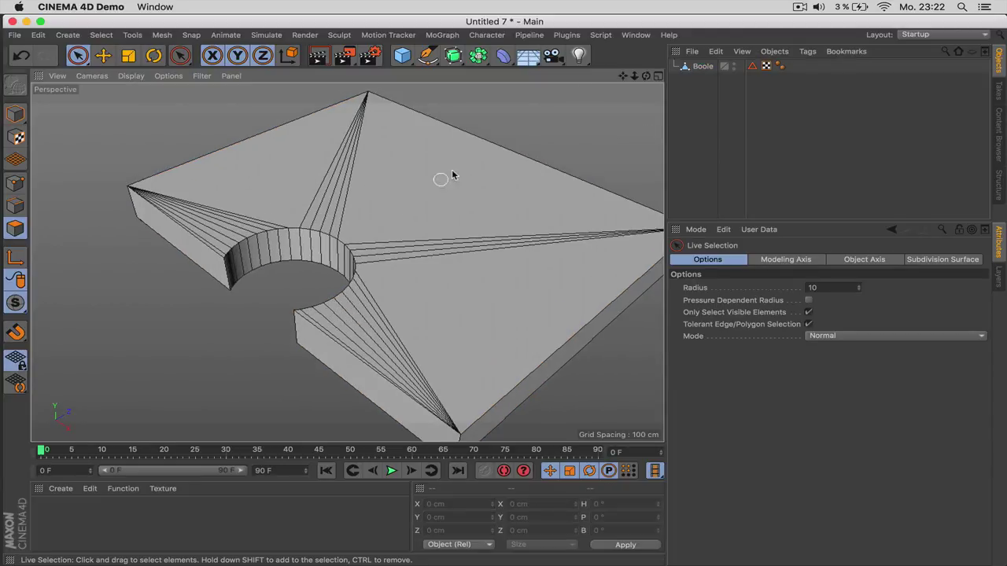
# Step: Select the Boole mesh's complete upper outline, including the cutout's rim, as an edge loop with Loop Selection
pyautogui.click(417, 146)
pyautogui.click(15, 206)
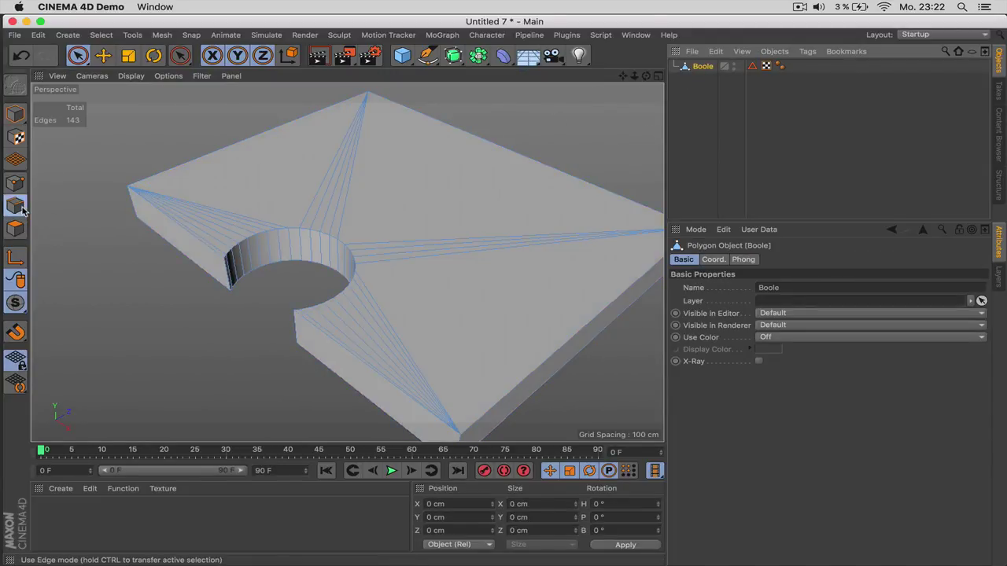
pyautogui.press('u')
pyautogui.press('l')
pyautogui.click(285, 228)
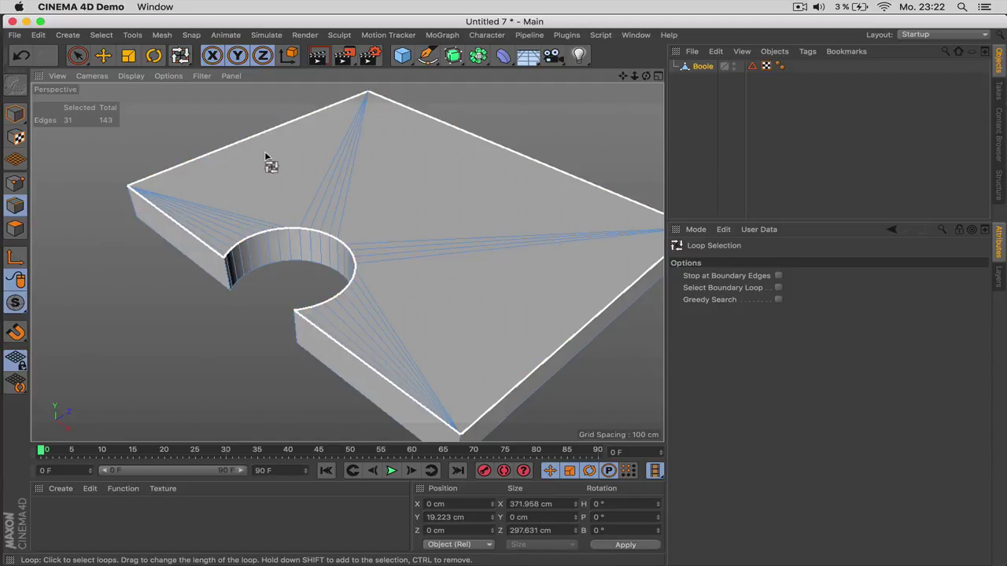
# Step: Bevel the selected upper edge loop in Chamfer mode with an offset of about 4.34 cm
pyautogui.rightClick(198, 104)
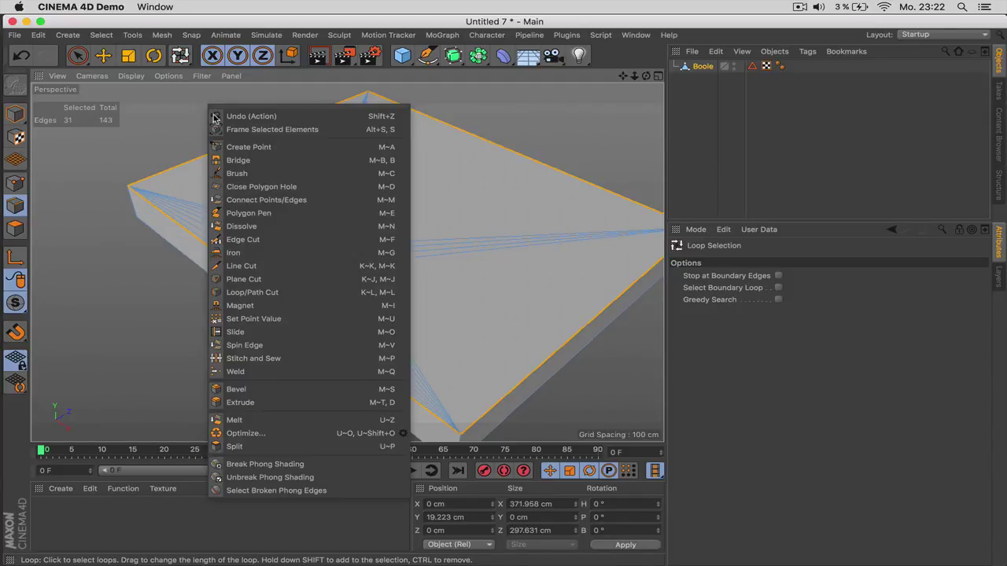
pyautogui.click(239, 389)
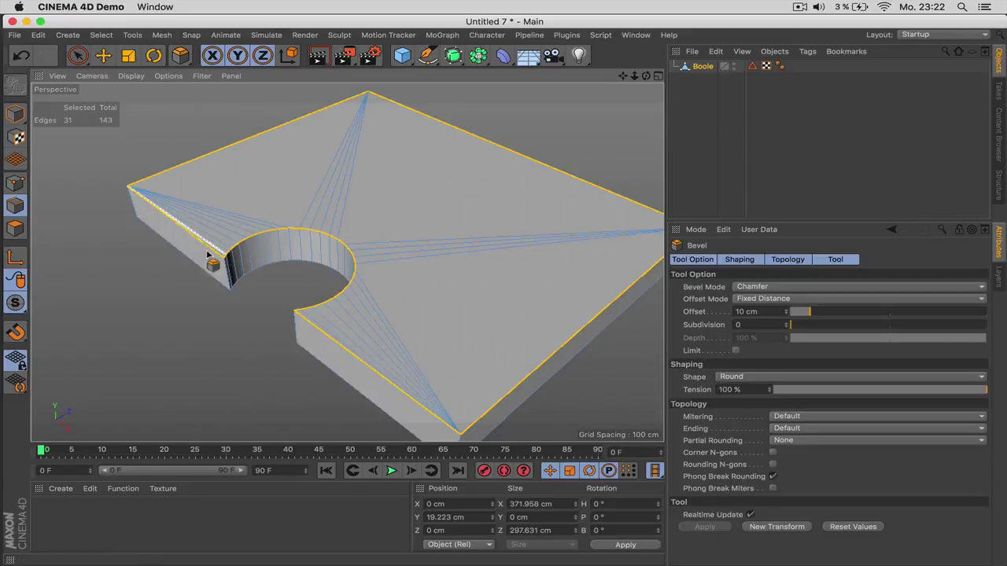
pyautogui.scroll(3, 209, 265)
pyautogui.moveTo(236, 267); pyautogui.dragTo(468, 267)
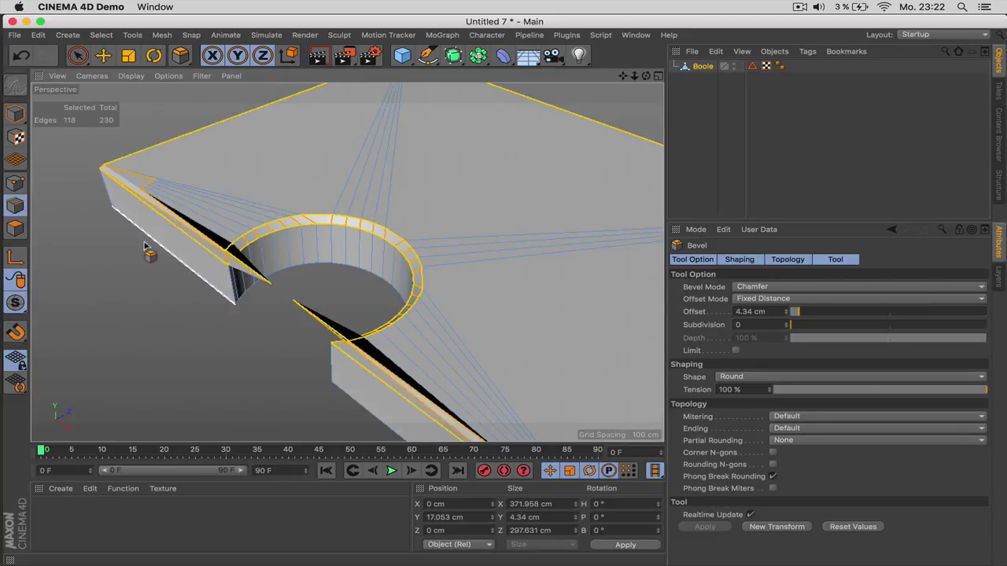
pyautogui.scroll(-5, 213, 188)
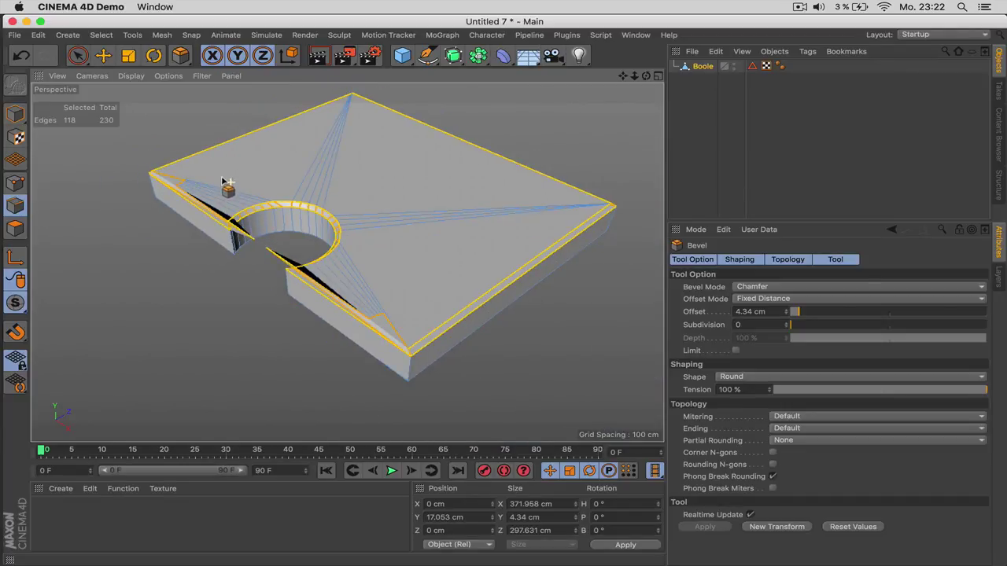
# Step: Examine the bevel at the slab's front corner and undo the bevel of the upper edge loop
pyautogui.scroll(3, 492, 348)
pyautogui.scroll(3, 472, 350)
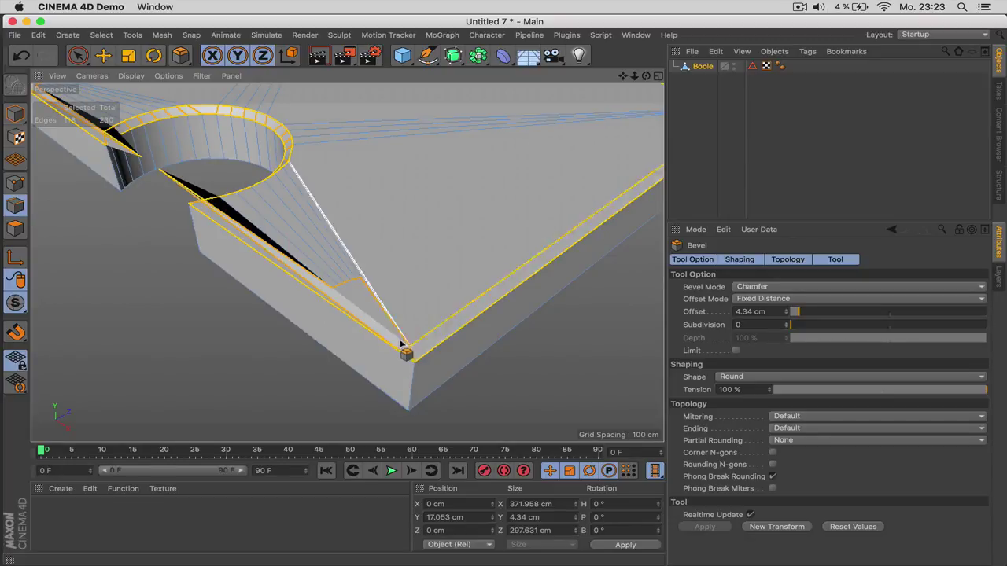
pyautogui.hotkey('ctrl', 'z')
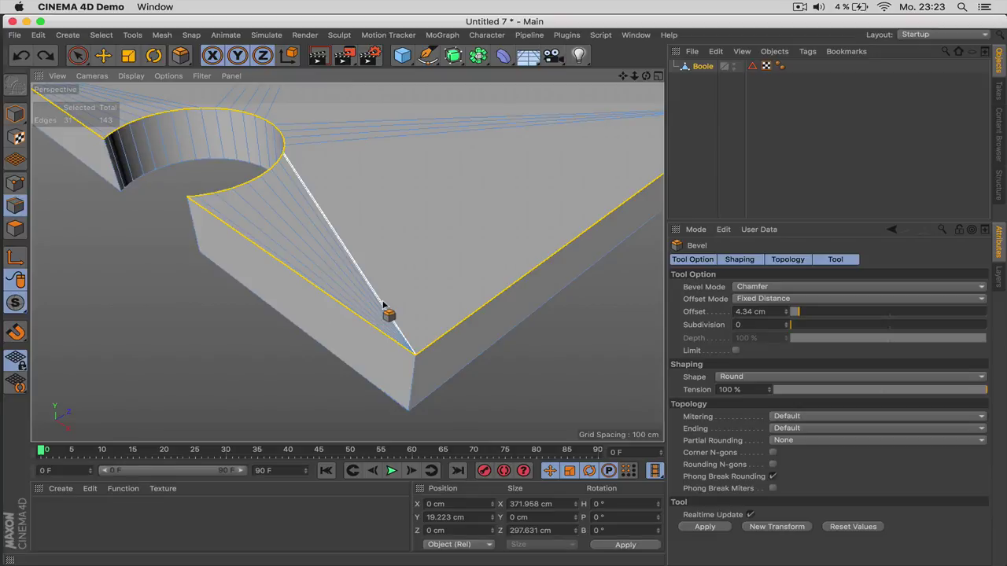
# Step: Try a Subdivision Surface as the parent of the Boole mesh, examine the smoothing and delete the whole hierarchy
pyautogui.click(454, 56)
pyautogui.keyDown('alt'); pyautogui.moveTo(499, 79); pyautogui.dragTo(380, 122); pyautogui.keyUp('alt')
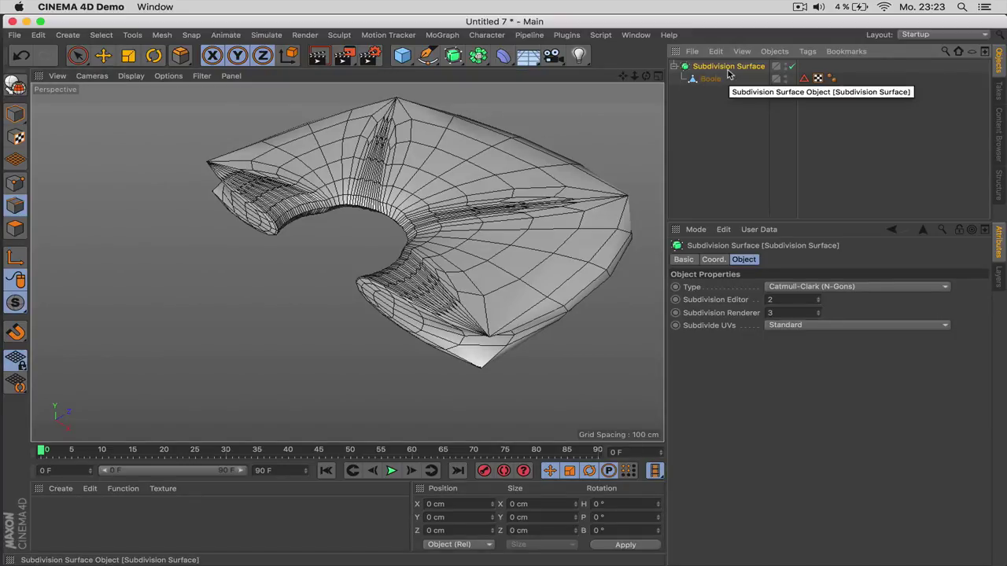
pyautogui.press('Delete')
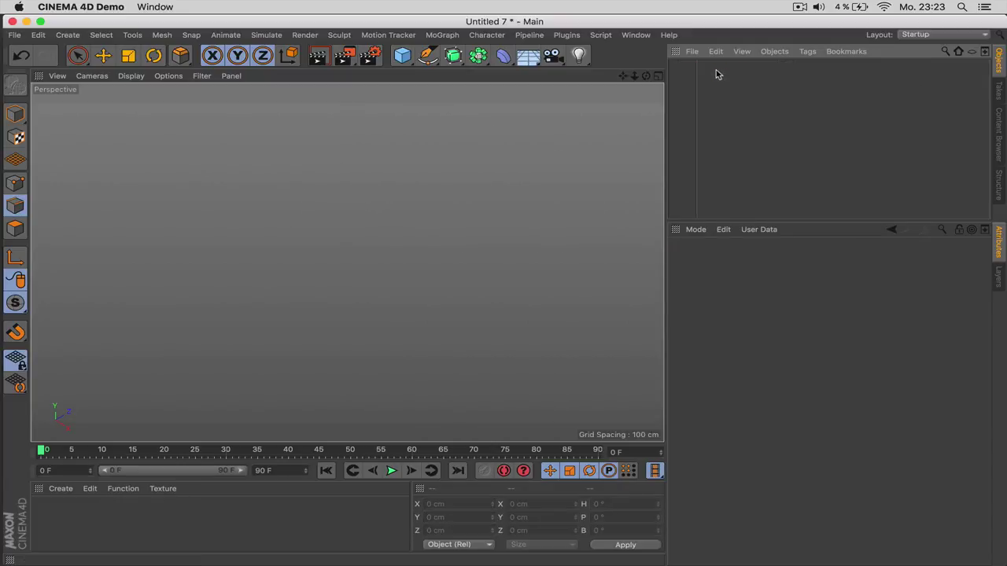
# Step: Undo the deletion, the subdivision and the mesh conversion back to the live Boole generator
pyautogui.press('super+z')
pyautogui.press('super+z')
pyautogui.press('super+z')
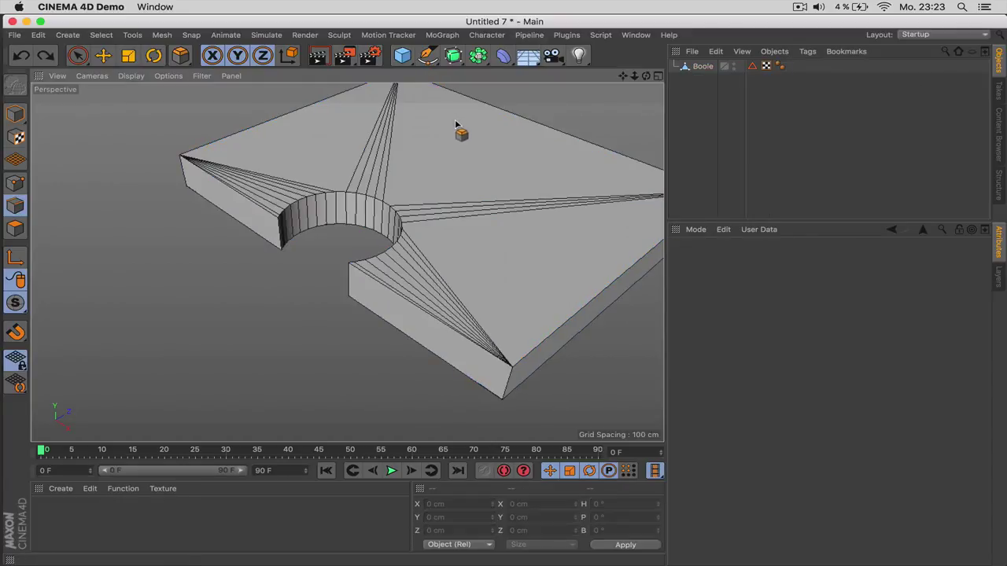
pyautogui.press('super+z')
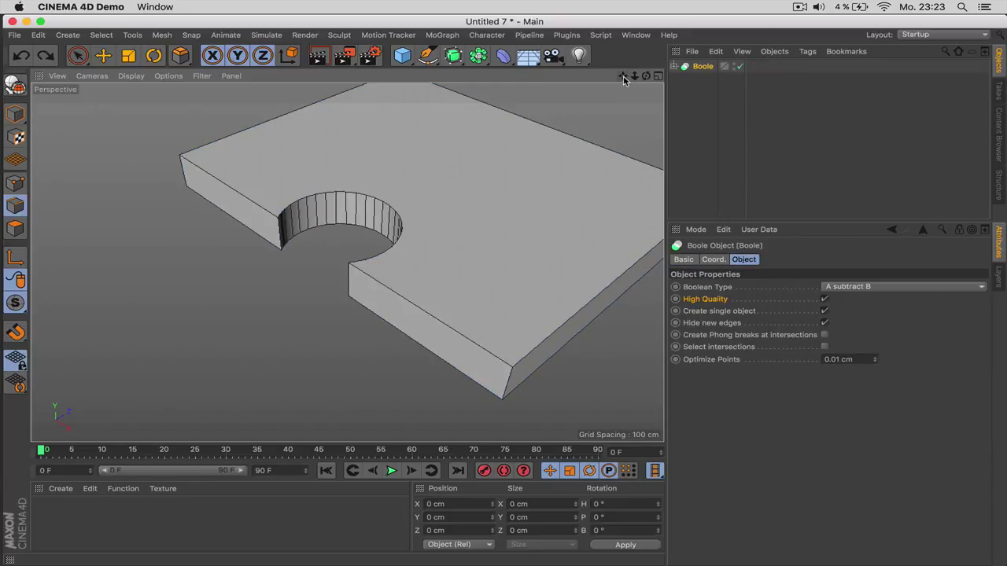
# Step: Move the Boole's cylinder a little along Z towards the outside of the slab
pyautogui.moveTo(622, 75); pyautogui.dragTo(550, 115)
pyautogui.click(674, 66)
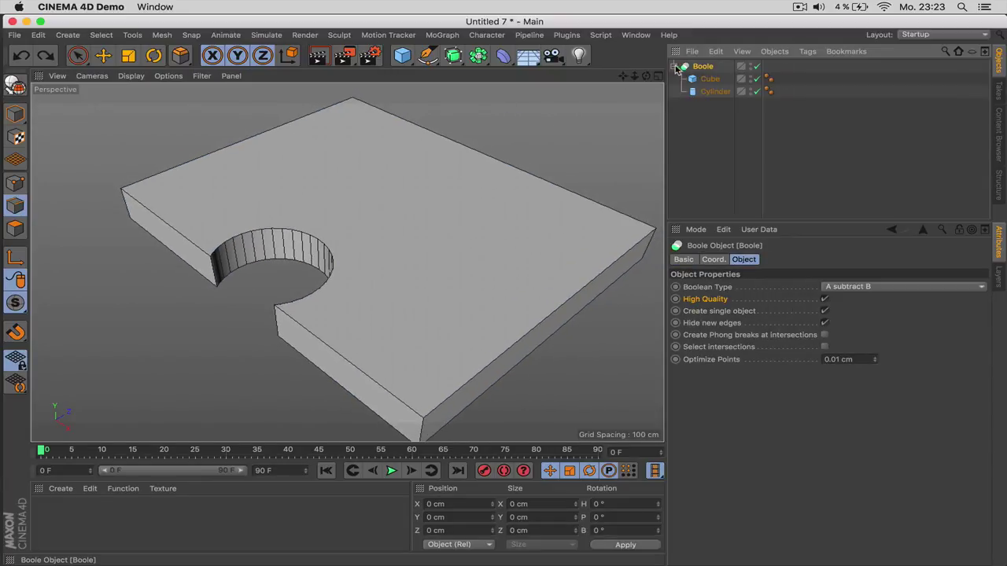
pyautogui.click(704, 80)
pyautogui.click(708, 91)
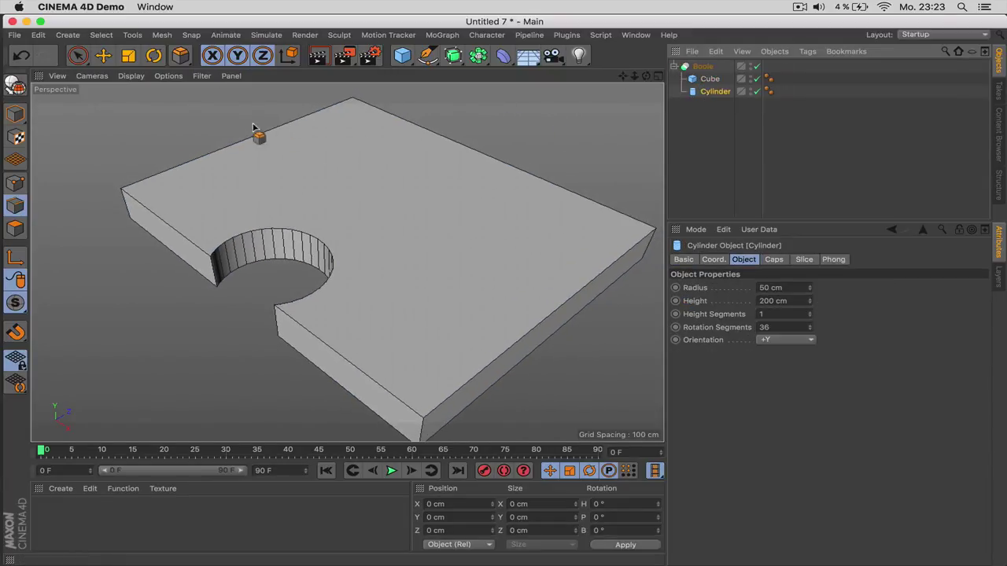
pyautogui.click(104, 57)
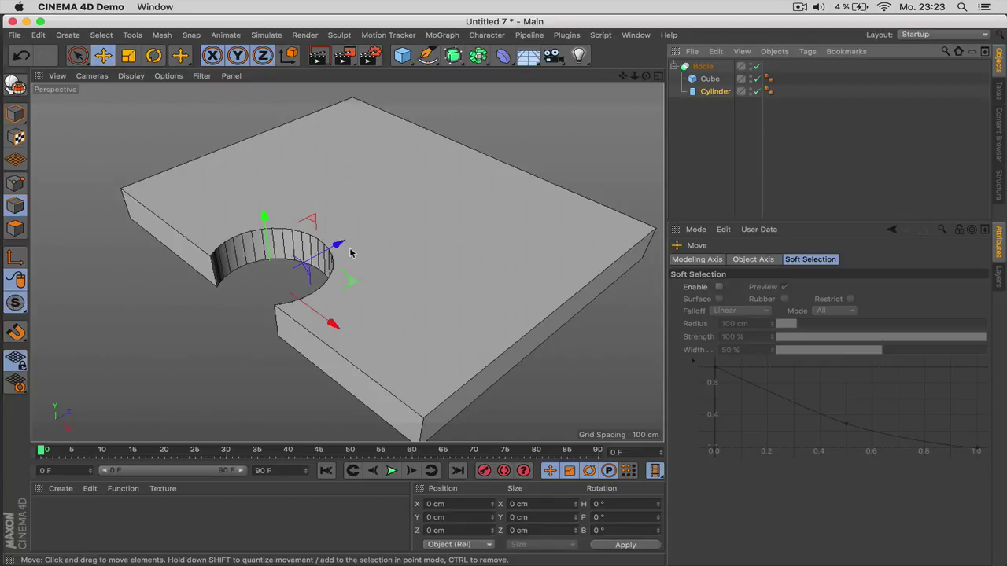
pyautogui.moveTo(340, 244); pyautogui.dragTo(321, 254)
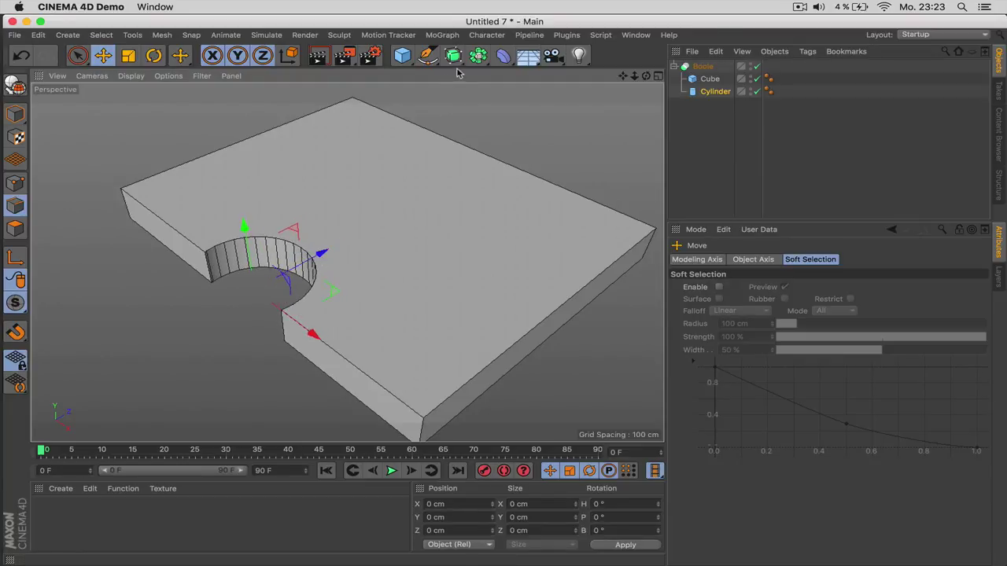
# Step: Add a cube scaled uniformly to about 126.8 cm and move it along X to overlap the slab's edge
pyautogui.click(402, 55)
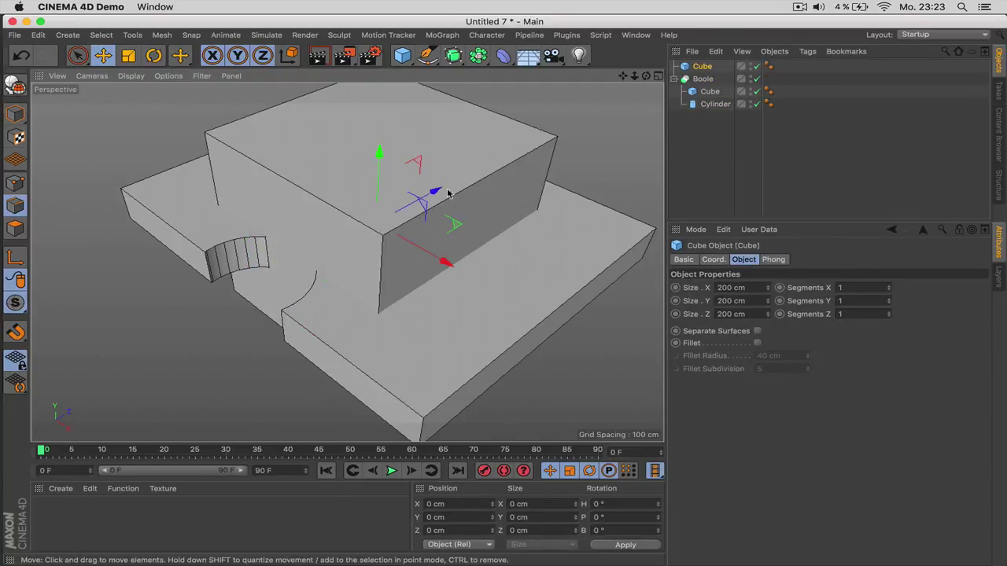
pyautogui.press('e')
pyautogui.moveTo(517, 187); pyautogui.dragTo(386, 231)
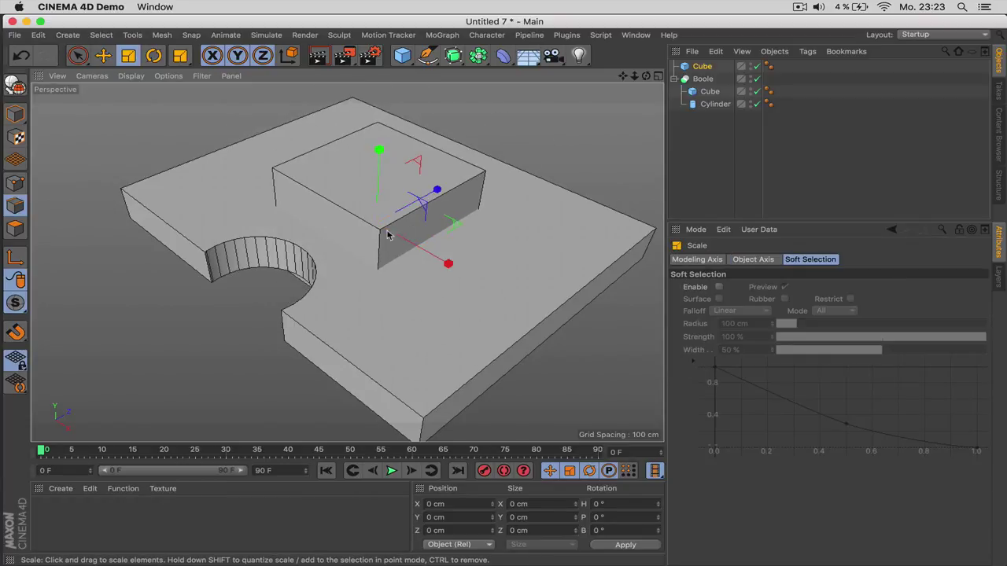
pyautogui.moveTo(443, 259); pyautogui.dragTo(588, 342)
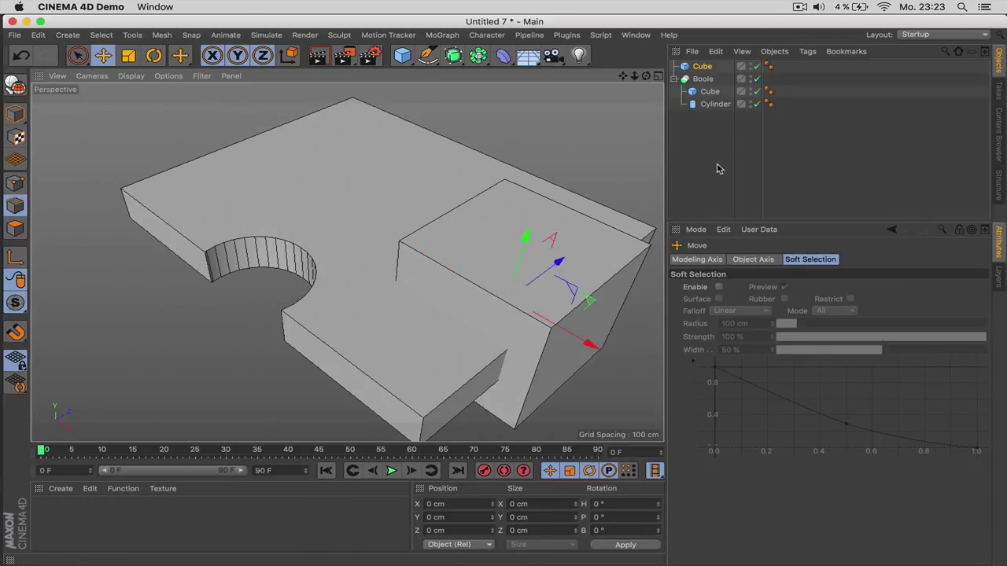
# Step: Place the new cube in the Boole between the slab cube and the cylinder so it cuts the slab
pyautogui.click(703, 80)
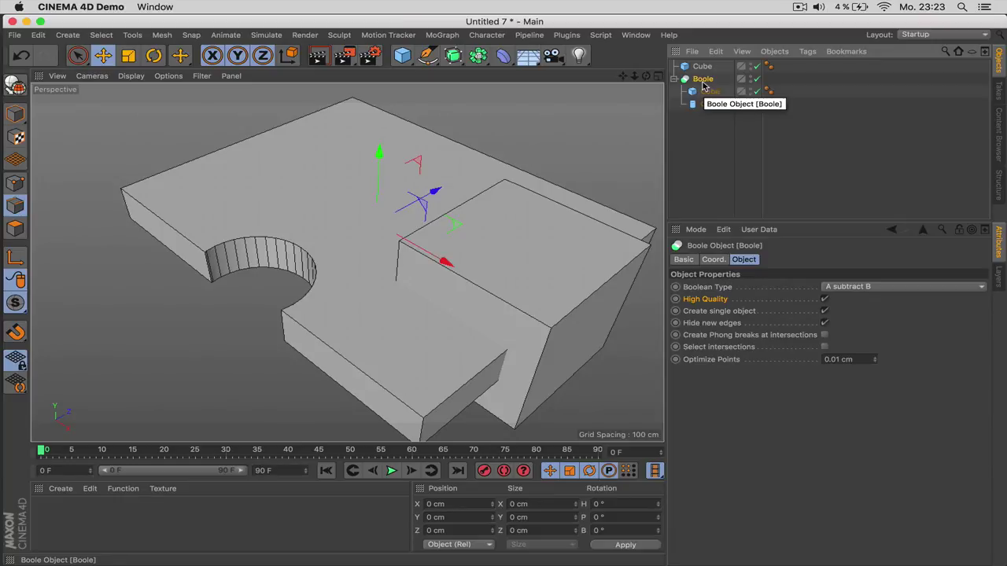
pyautogui.moveTo(702, 67); pyautogui.dragTo(711, 94)
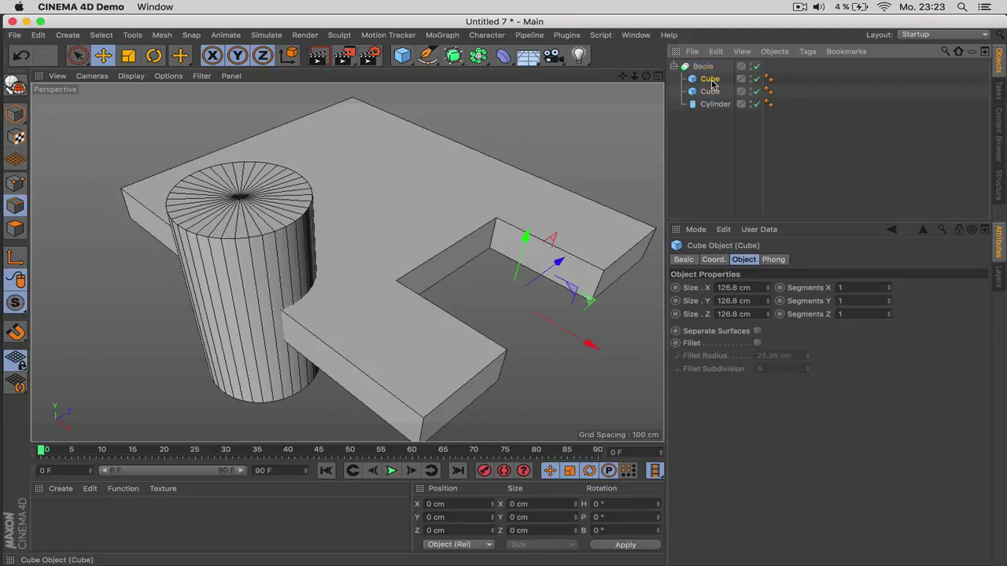
pyautogui.click(709, 91)
pyautogui.click(709, 78)
pyautogui.click(713, 104)
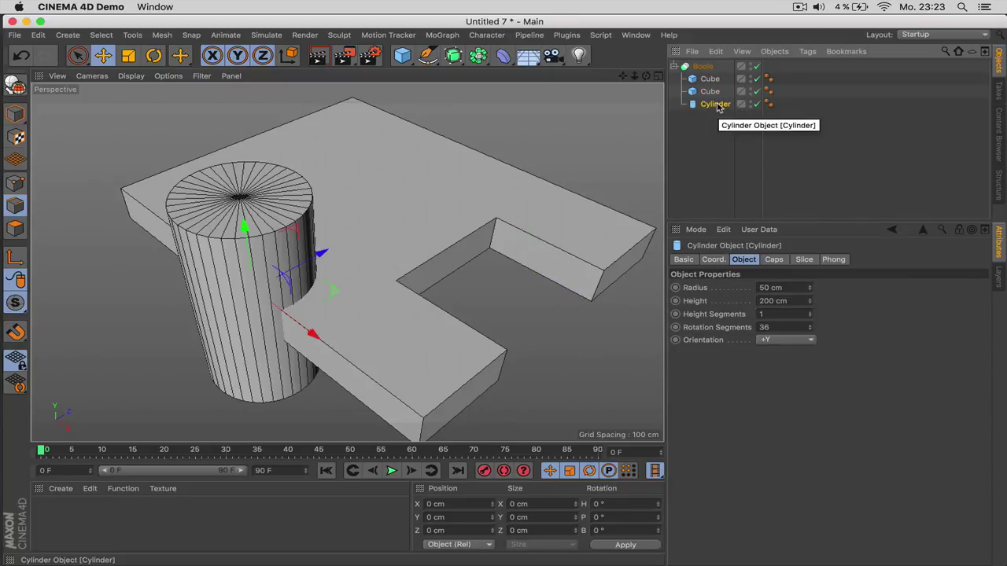
# Step: Nest the cylinder under the cutting cube and move both slightly along X so they cut the slab together
pyautogui.moveTo(716, 105); pyautogui.dragTo(713, 94)
pyautogui.click(711, 92)
pyautogui.click(721, 104)
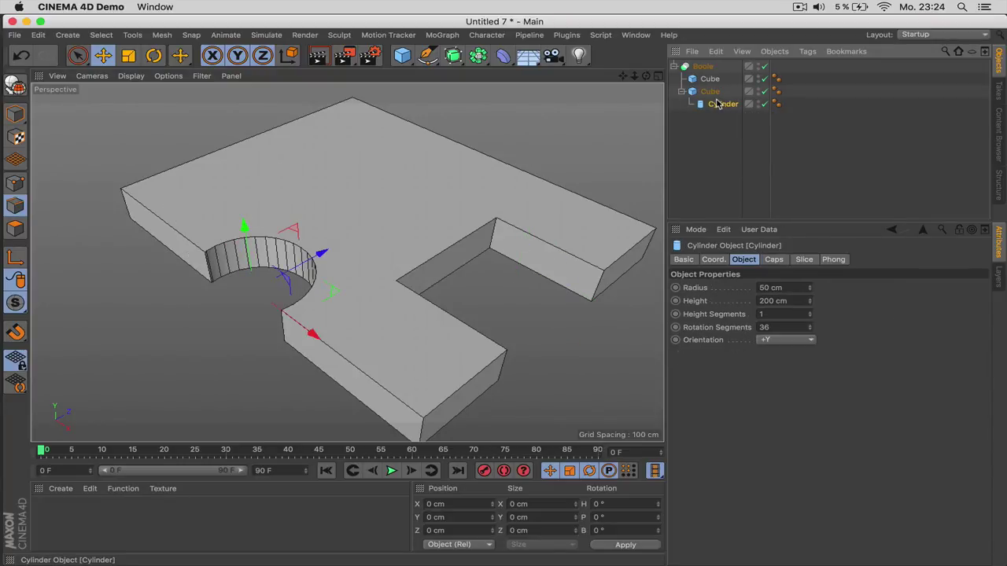
pyautogui.click(710, 92)
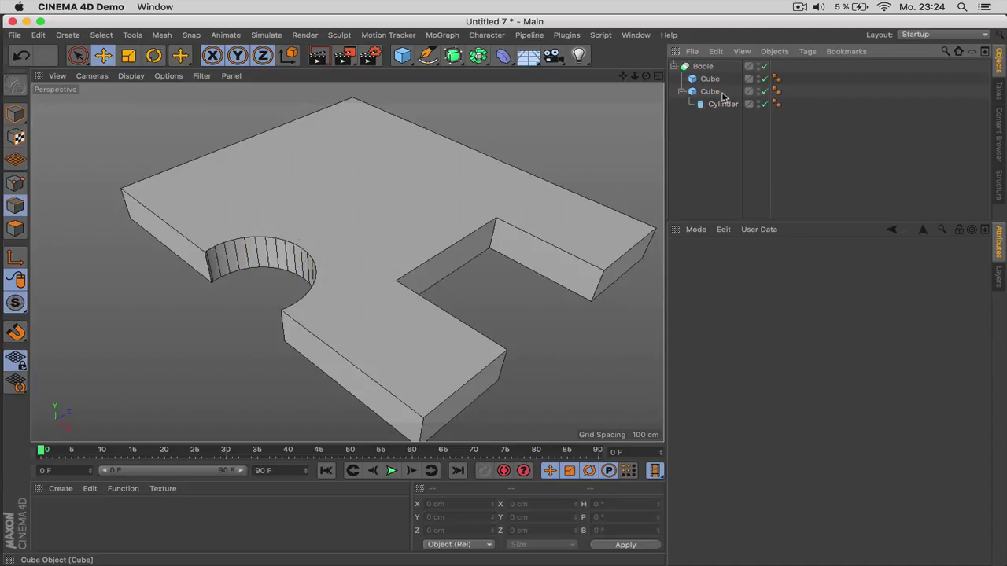
pyautogui.moveTo(586, 347); pyautogui.dragTo(571, 334)
# Step: Take the cylinder out of the Boole and add a Null object named Subtract
pyautogui.moveTo(722, 110); pyautogui.dragTo(712, 153)
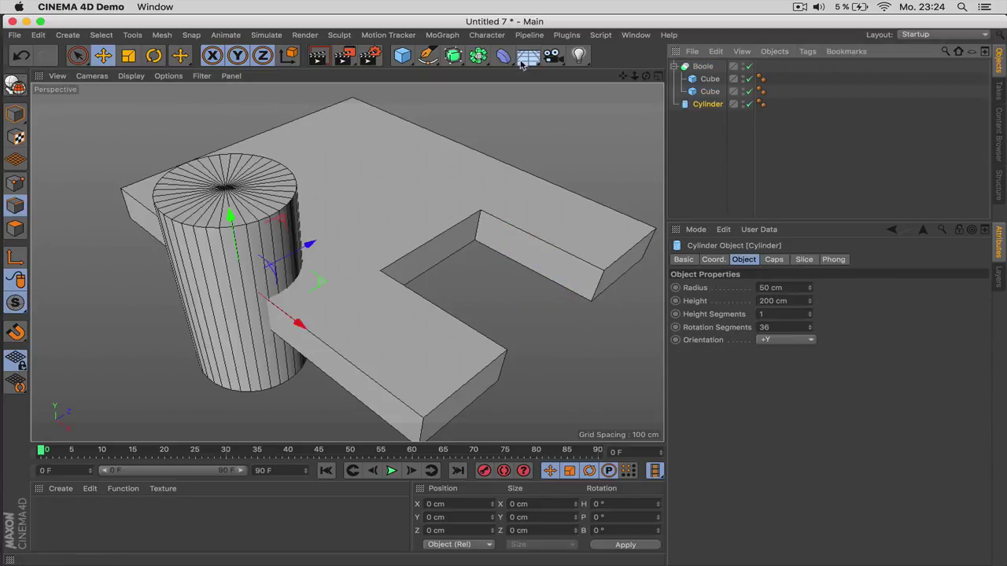
pyautogui.moveTo(402, 55); pyautogui.dragTo(438, 71)
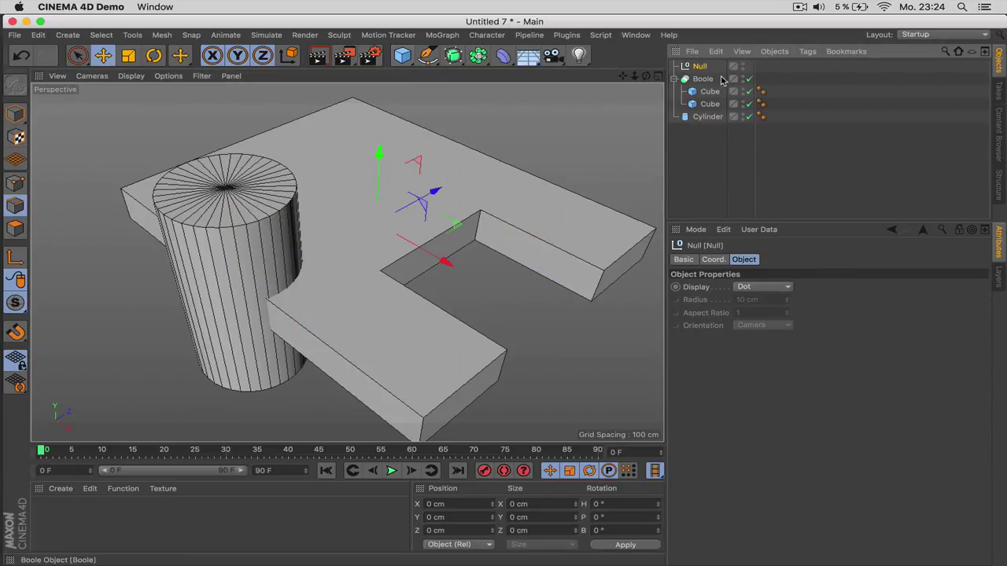
pyautogui.doubleClick(700, 66)
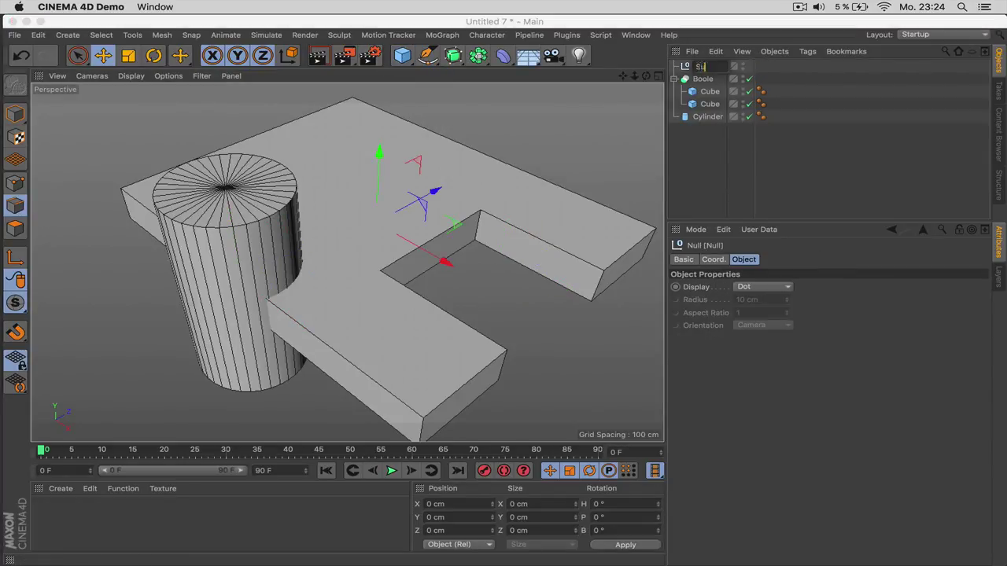
pyautogui.write('Subtract')
pyautogui.press('Return')
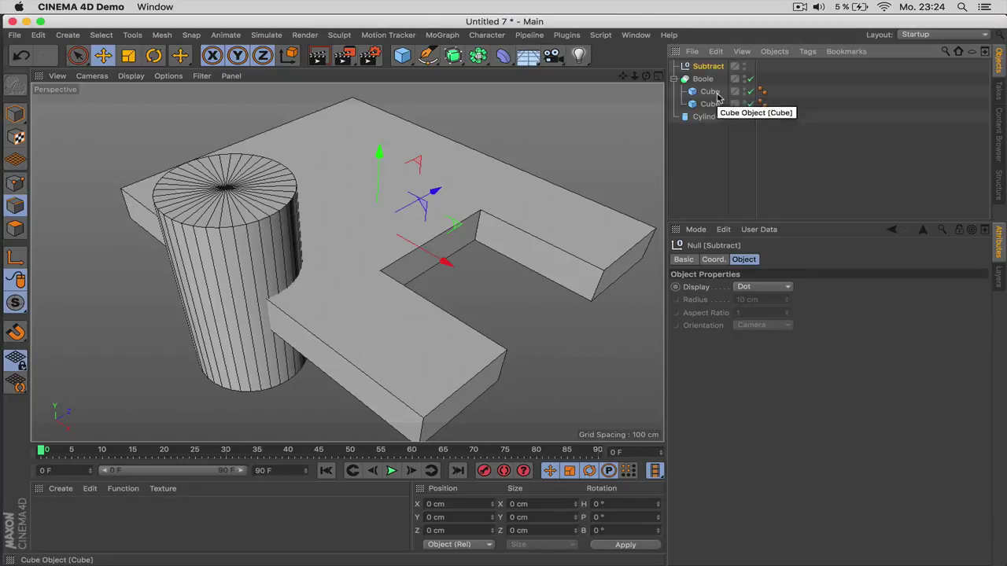
# Step: Group the cutting cube and the cylinder under the Subtract null and place it in the Boole below the slab cube
pyautogui.moveTo(702, 108); pyautogui.dragTo(707, 67)
pyautogui.click(709, 79)
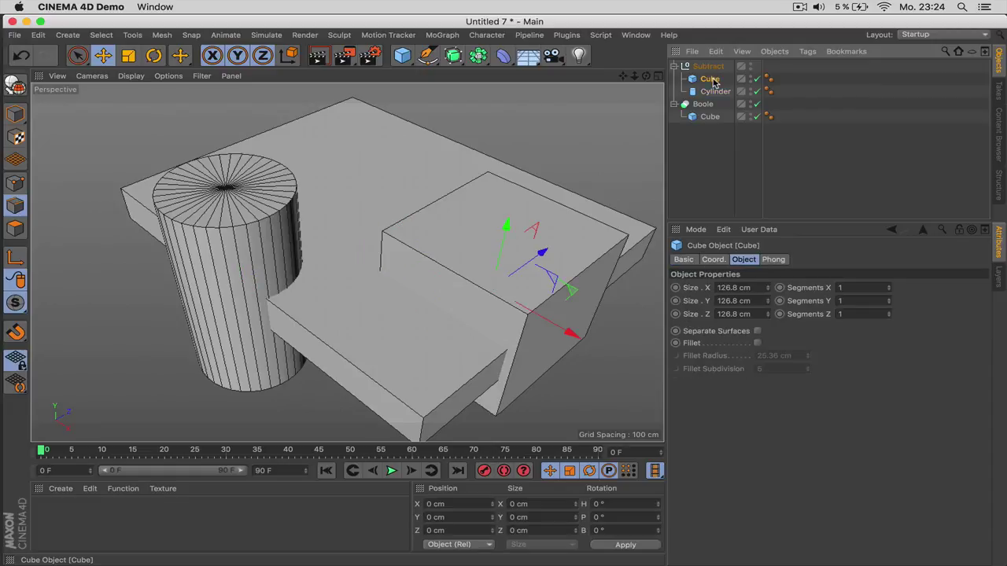
pyautogui.click(713, 91)
pyautogui.click(708, 67)
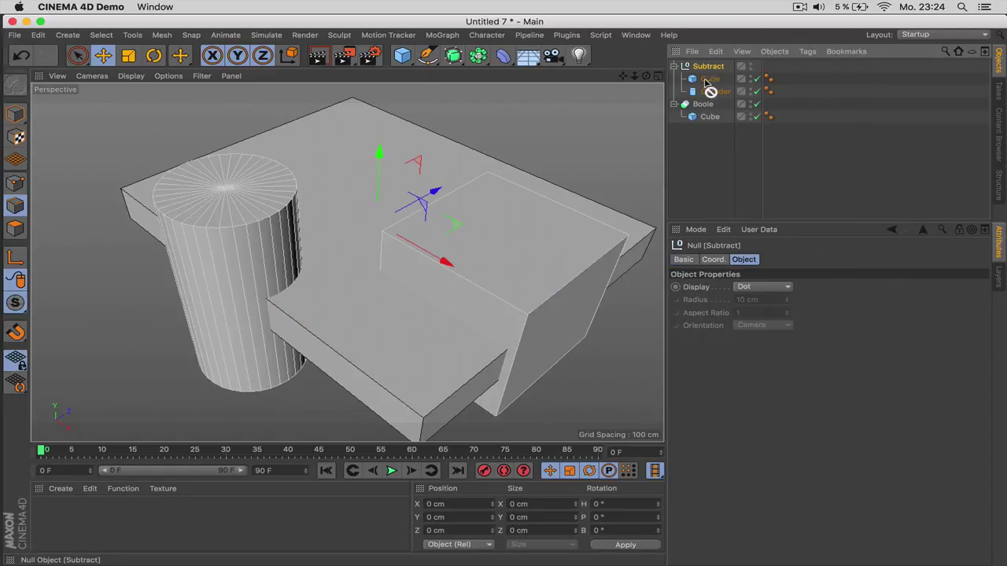
pyautogui.moveTo(706, 105); pyautogui.dragTo(707, 72)
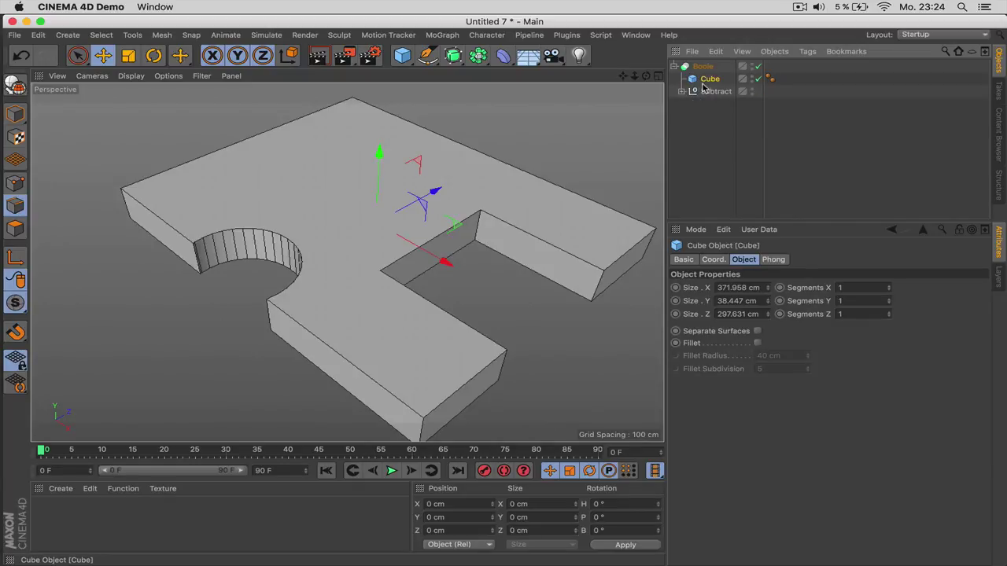
pyautogui.click(708, 92)
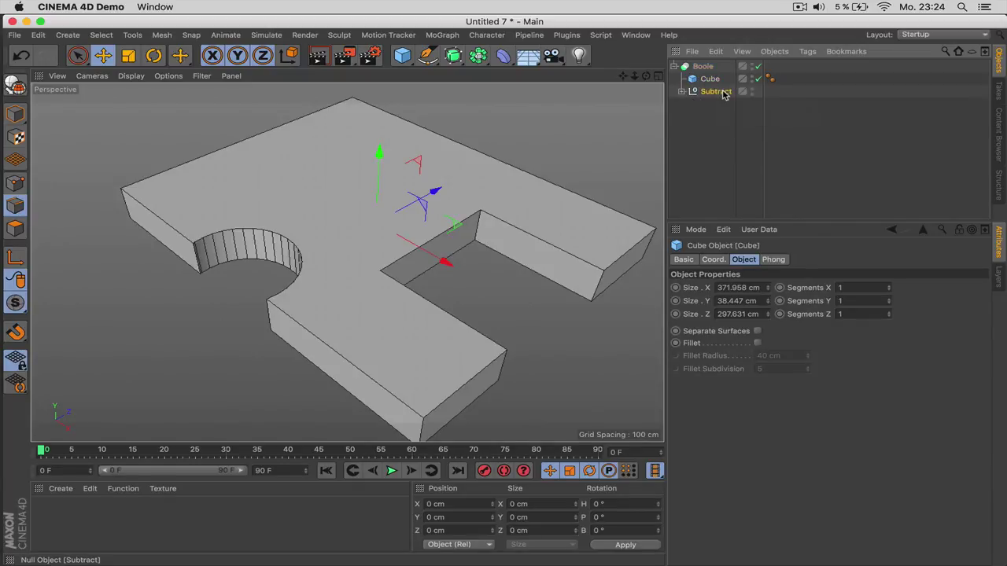
pyautogui.click(682, 92)
pyautogui.click(682, 92)
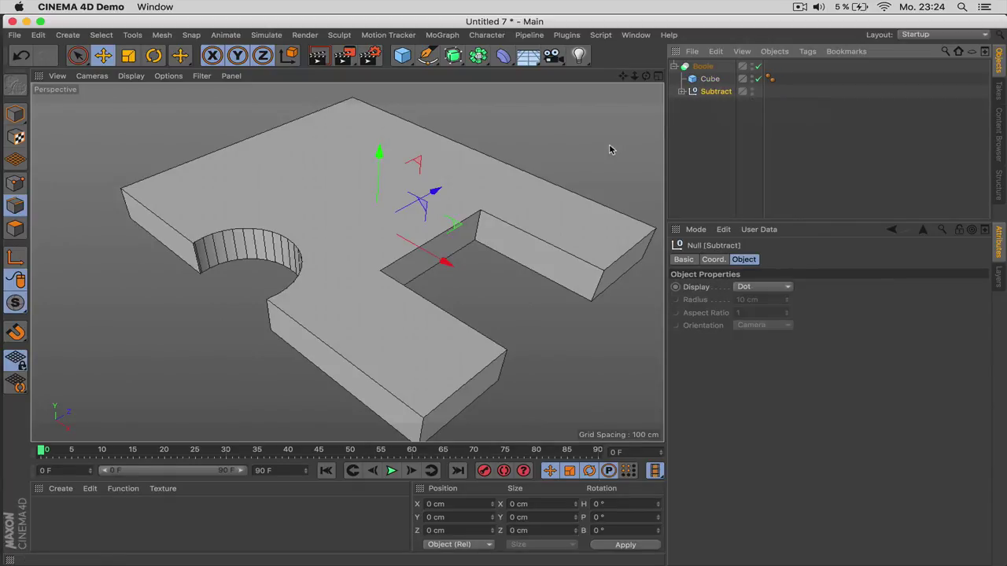
# Step: Reposition the cylinder inside the Subtract group so its round cutout sits closer to the square notch
pyautogui.click(682, 93)
pyautogui.click(709, 116)
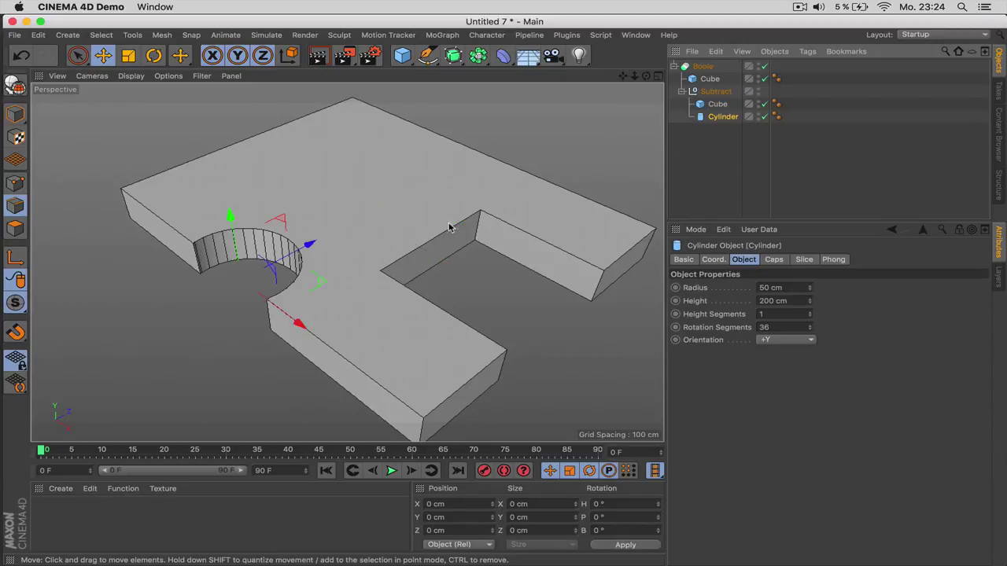
pyautogui.moveTo(291, 248); pyautogui.dragTo(358, 303)
pyautogui.moveTo(362, 394)
pyautogui.mouseDown()
pyautogui.moveTo(337, 378)
pyautogui.moveTo(365, 390)
pyautogui.moveTo(351, 381)
pyautogui.mouseUp()
pyautogui.moveTo(629, 77); pyautogui.dragTo(720, 93)
# Step: Turn off Hide new edges on the Boole and slide the cylinder along the slab's edge to compare the mesh
pyautogui.click(703, 67)
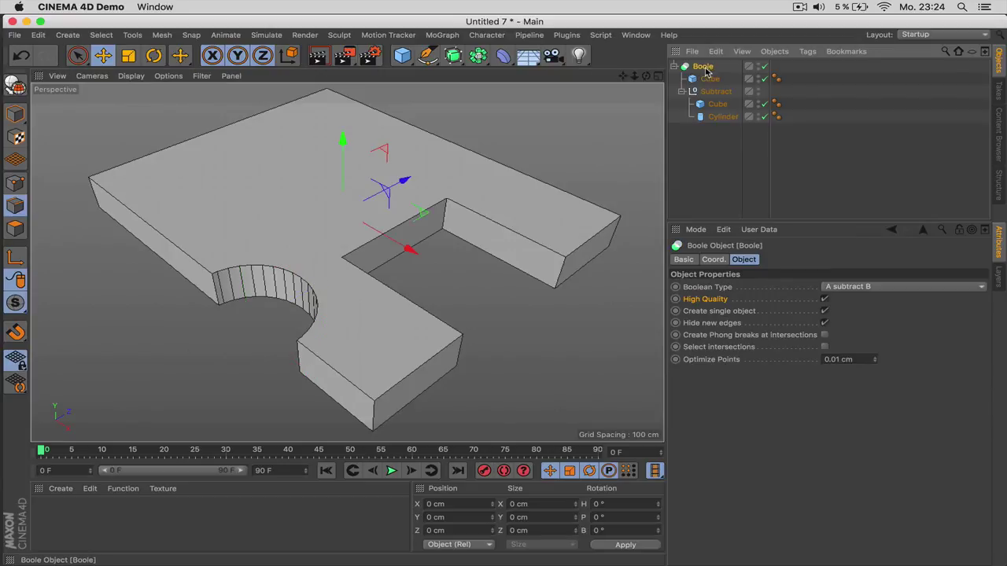
pyautogui.click(824, 325)
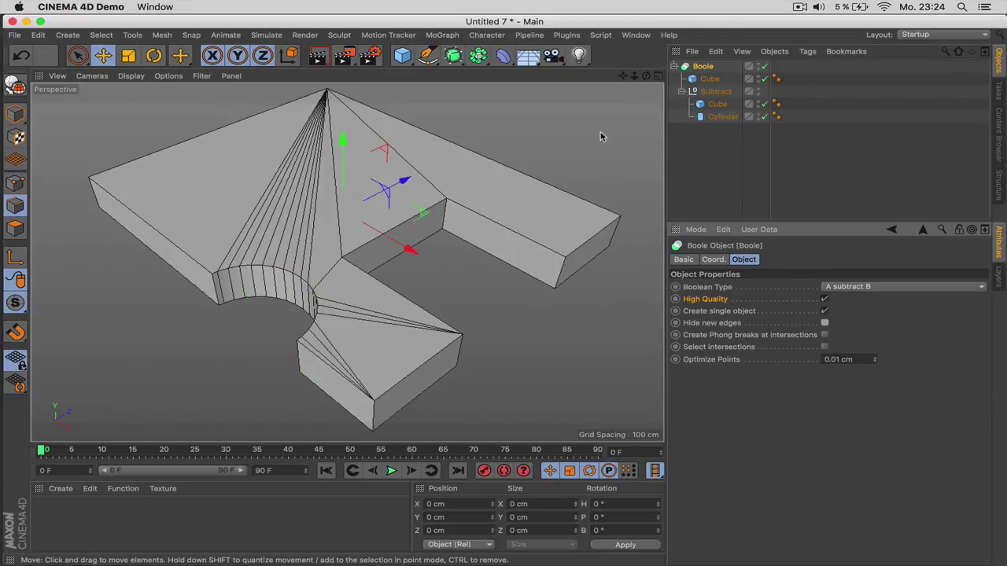
pyautogui.click(722, 117)
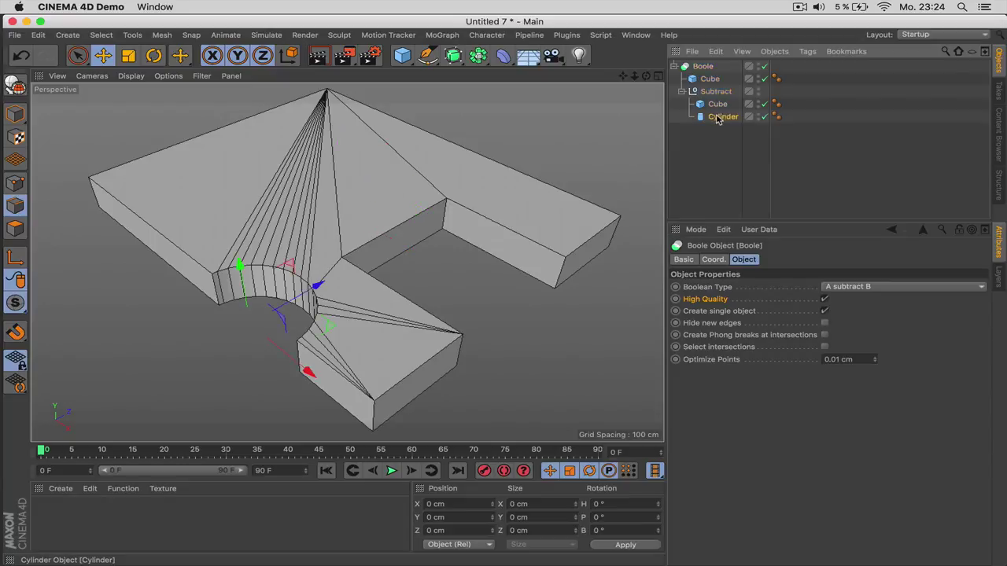
pyautogui.moveTo(323, 283)
pyautogui.mouseDown()
pyautogui.moveTo(315, 288)
pyautogui.moveTo(326, 287)
pyautogui.mouseUp()
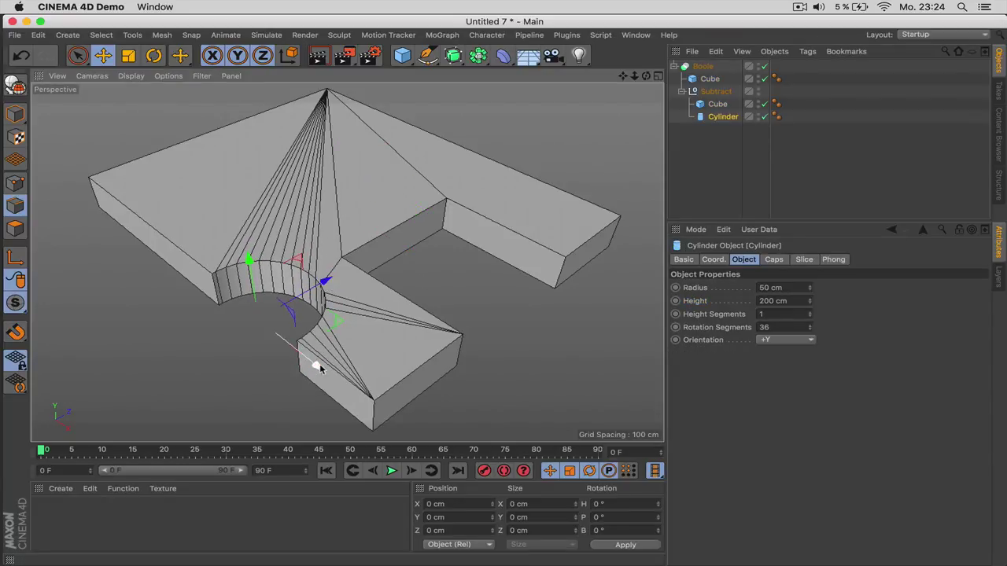
pyautogui.moveTo(317, 366); pyautogui.dragTo(291, 313)
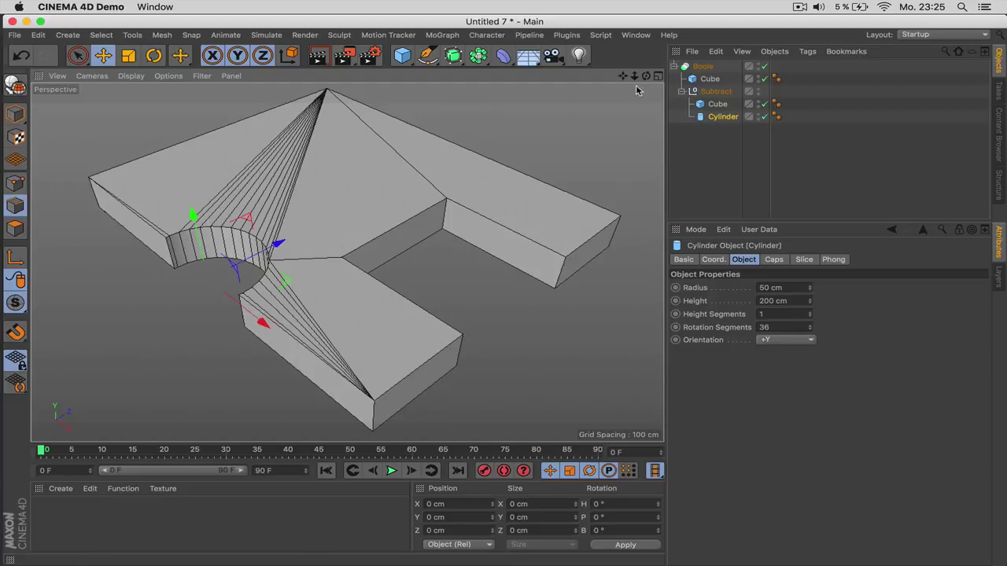
# Step: Delete the Boole together with all its child objects
pyautogui.click(695, 69)
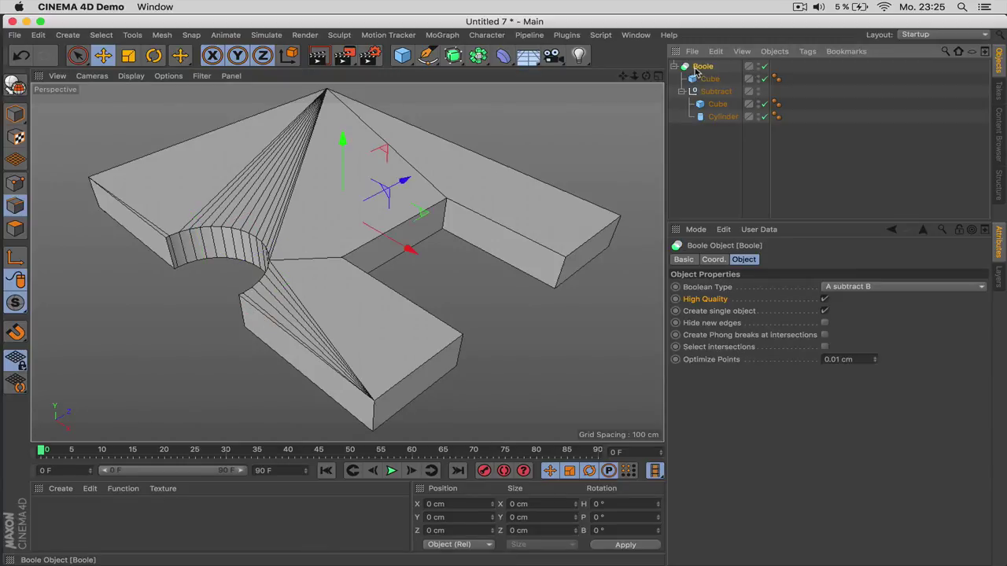
pyautogui.press('Delete')
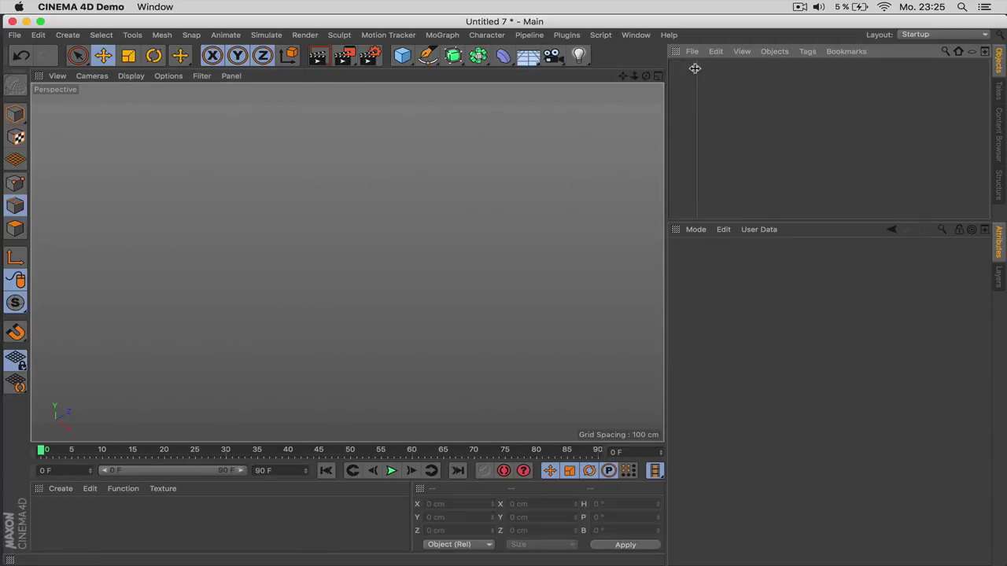
# Step: Add a plane with 4 width segments and 4 height segments
pyautogui.click(402, 55)
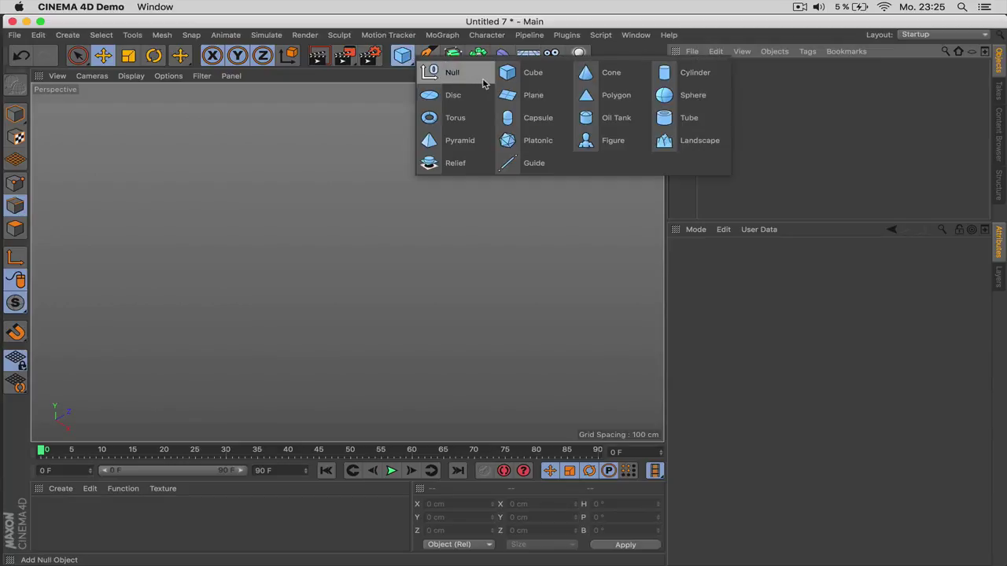
pyautogui.click(513, 96)
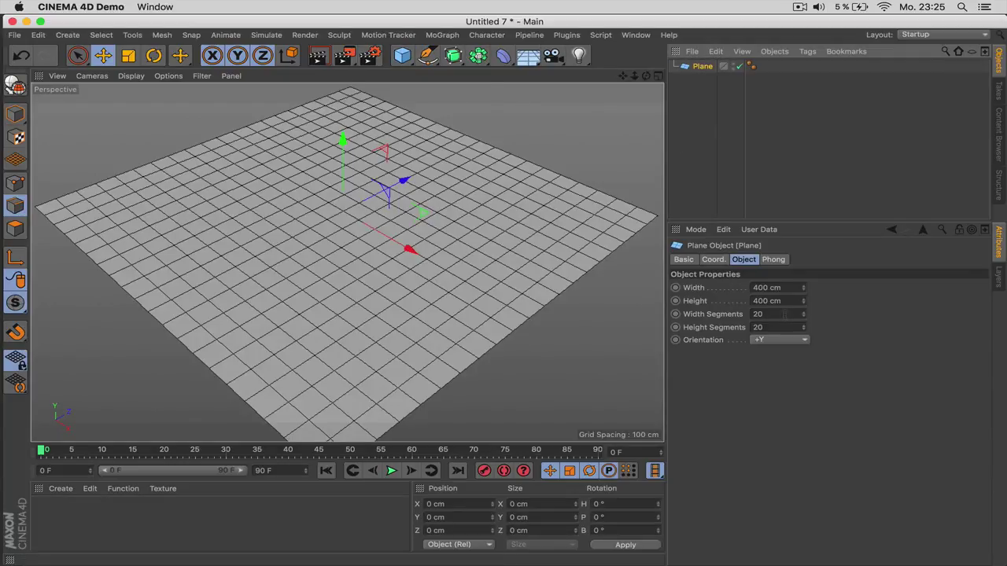
pyautogui.click(784, 314)
pyautogui.write('4')
pyautogui.press('Tab')
pyautogui.write('4')
pyautogui.press('Return')
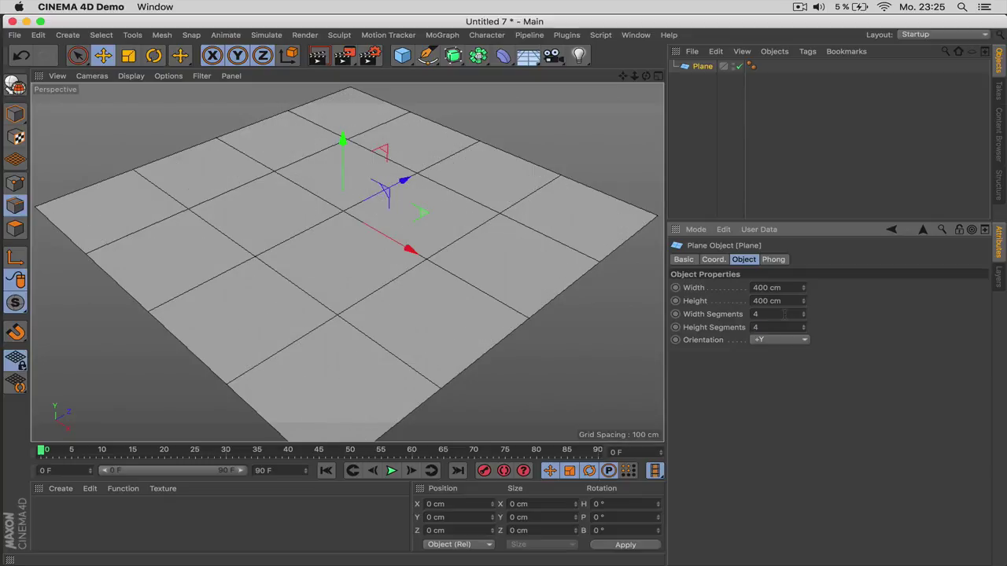
pyautogui.keyDown('alt'); pyautogui.moveTo(460, 213); pyautogui.dragTo(321, 231); pyautogui.keyUp('alt')
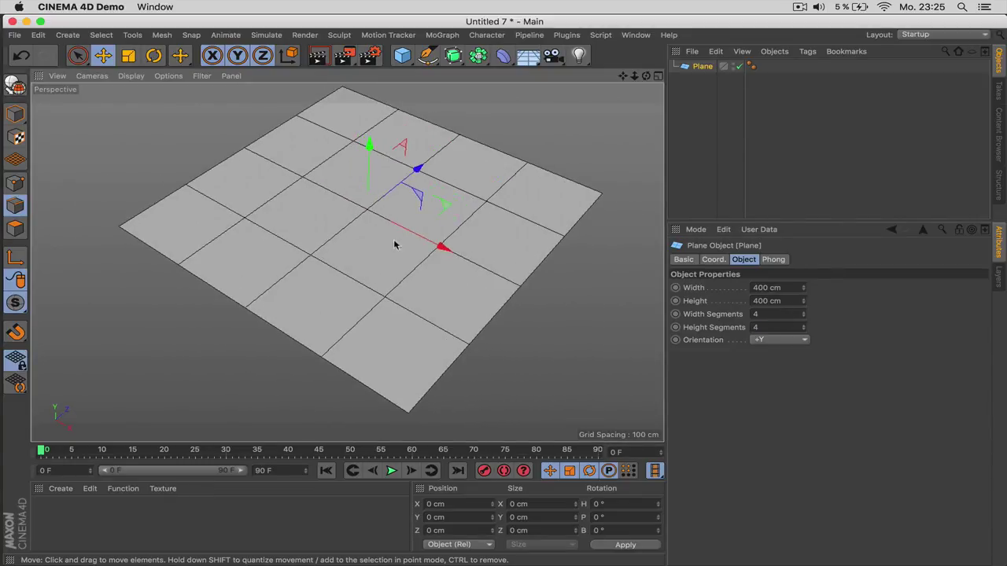
# Step: Make the plane editable and delete two adjoining polygons to form a square notch in its front edge
pyautogui.click(16, 85)
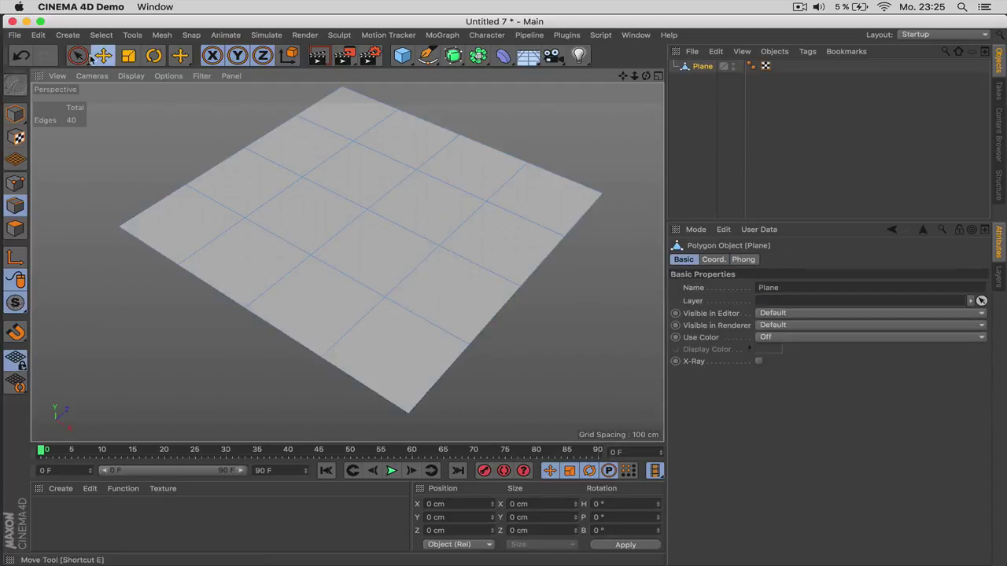
pyautogui.click(77, 55)
pyautogui.click(16, 228)
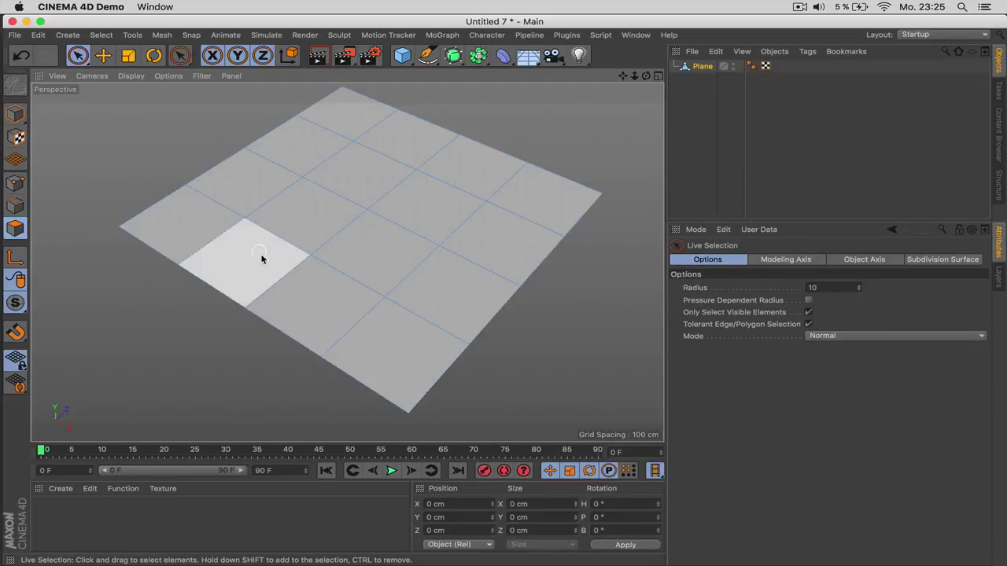
pyautogui.click(341, 257)
pyautogui.keyDown('shift'); pyautogui.click(291, 316); pyautogui.keyUp('shift')
pyautogui.press('BackSpace')
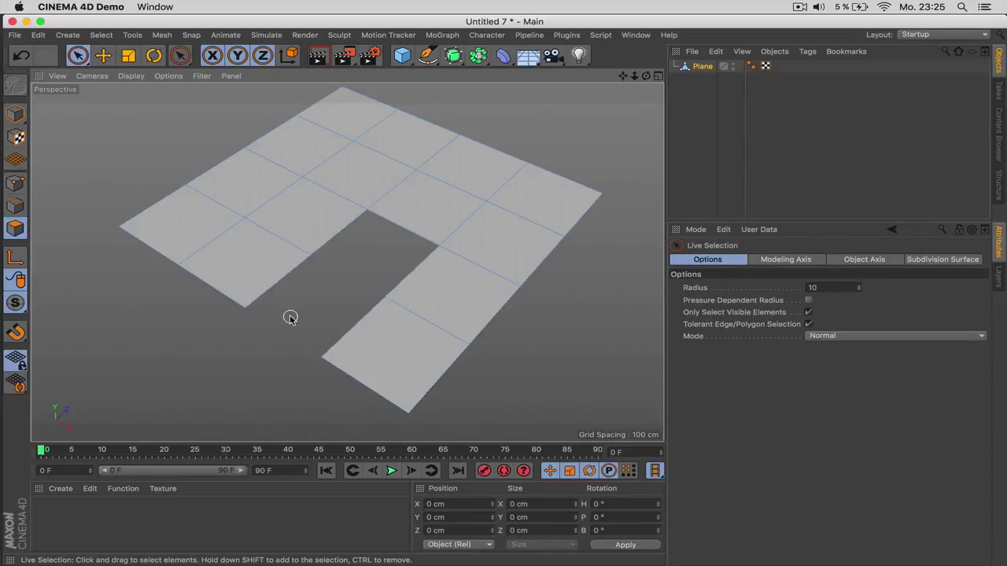
# Step: Extrude all the plane's polygons about 46.6 cm with Create Caps on to form a closed slab, and return to model mode
pyautogui.press('super+a')
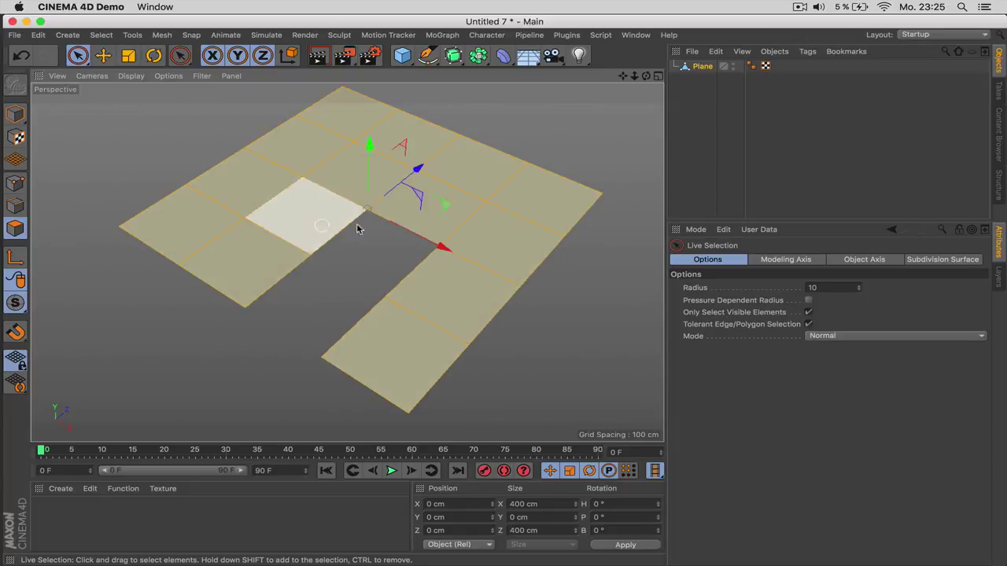
pyautogui.rightClick(589, 159)
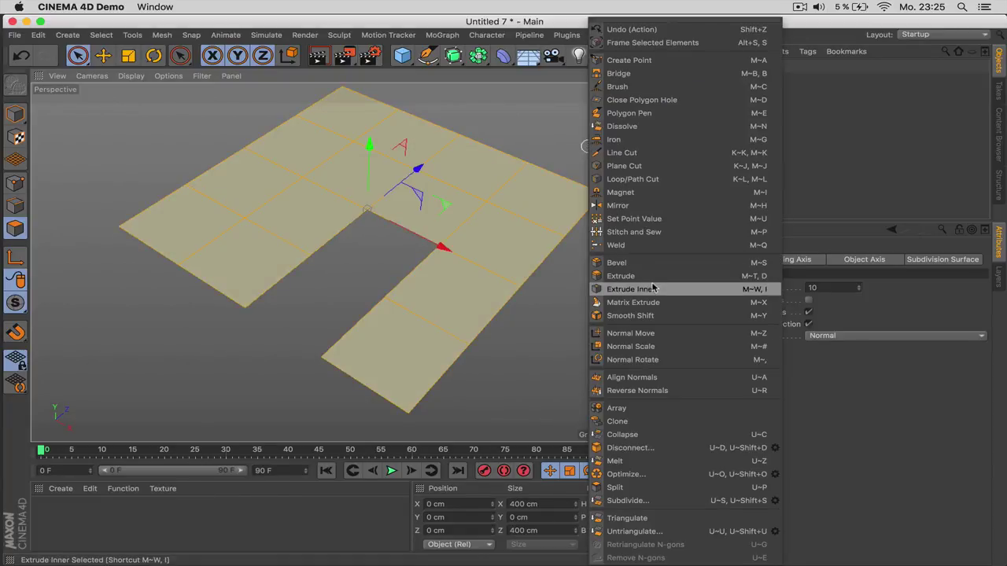
pyautogui.click(700, 288)
pyautogui.moveTo(528, 307)
pyautogui.mouseDown()
pyautogui.moveTo(566, 309)
pyautogui.moveTo(533, 309)
pyautogui.mouseUp()
pyautogui.click(871, 340)
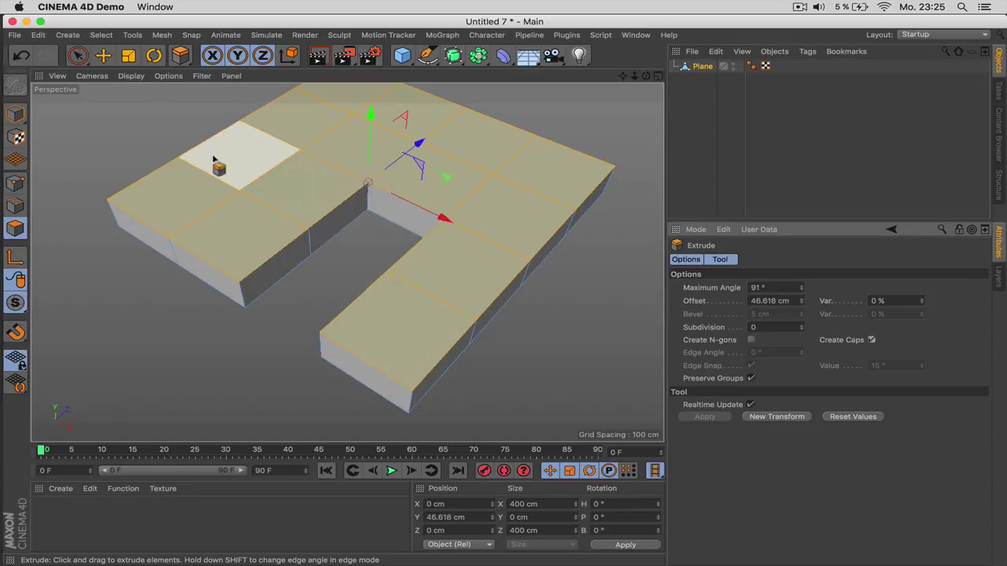
pyautogui.keyDown('alt'); pyautogui.moveTo(250, 346); pyautogui.dragTo(292, 306); pyautogui.keyUp('alt')
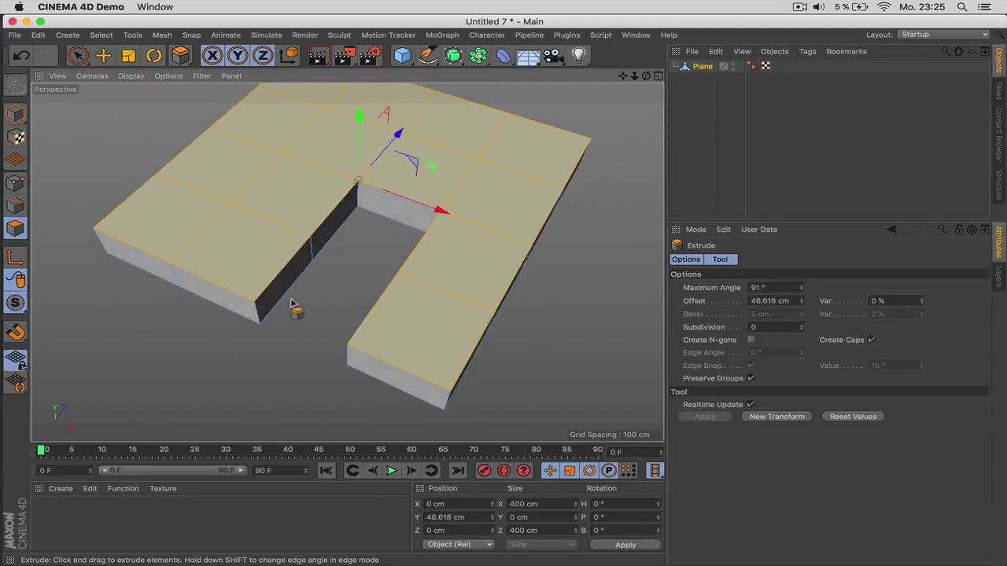
pyautogui.click(15, 114)
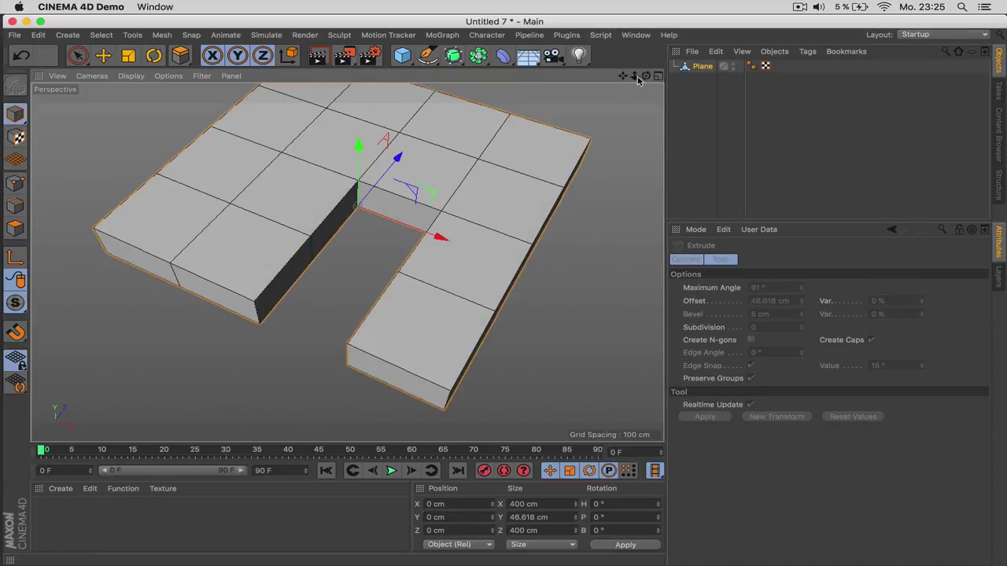
pyautogui.moveTo(639, 79); pyautogui.dragTo(625, 77)
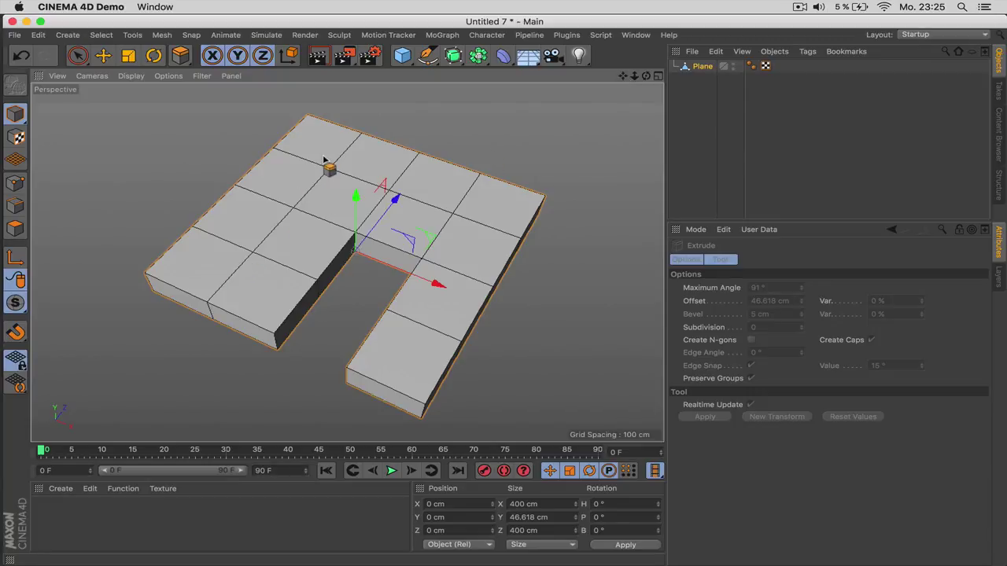
# Step: Replace the notched slab with a new plane that has 1 width segment and 1 height segment
pyautogui.click(703, 67)
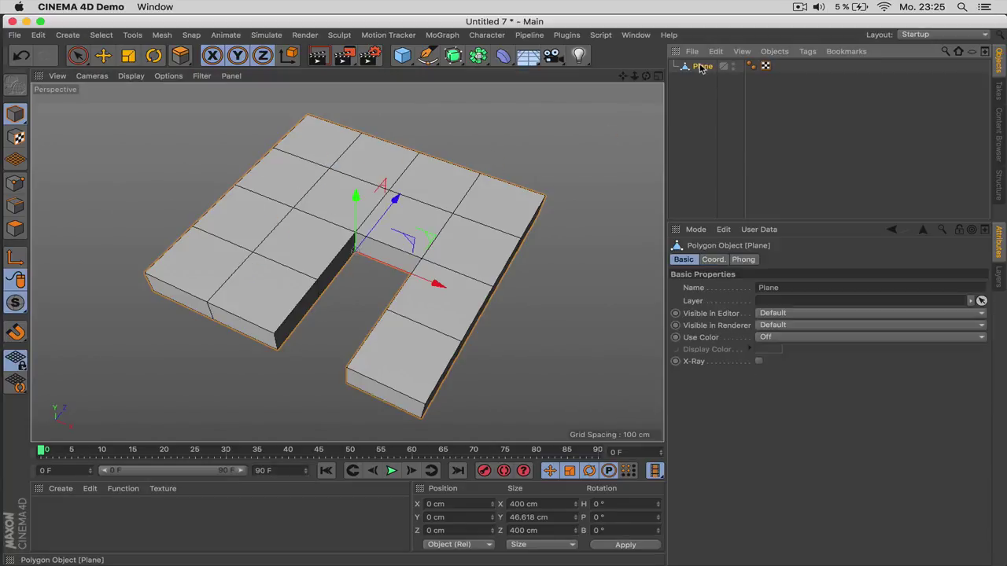
pyautogui.press('Delete')
pyautogui.moveTo(401, 55); pyautogui.dragTo(511, 95)
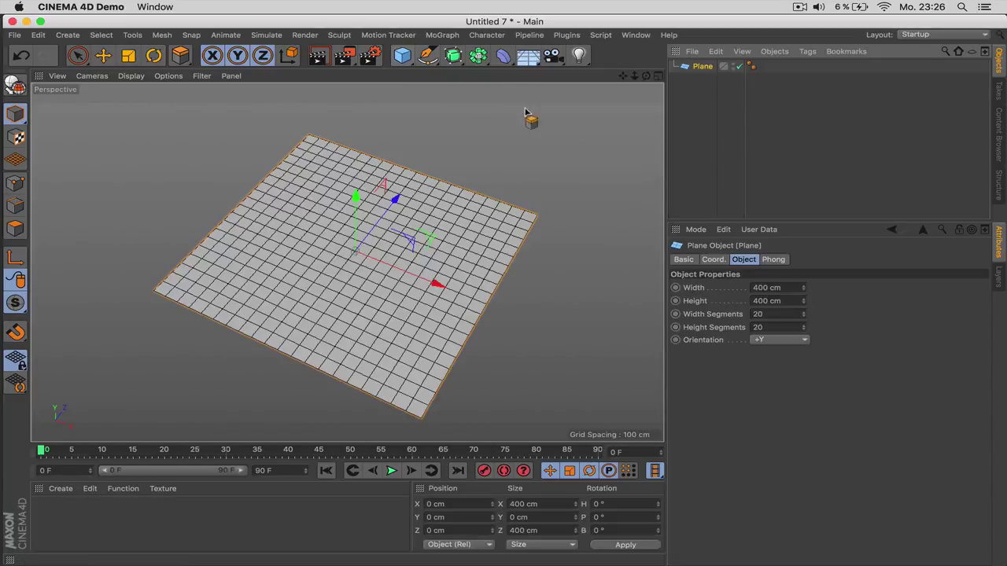
pyautogui.click(775, 314)
pyautogui.write('1')
pyautogui.press('Tab')
pyautogui.write('1')
pyautogui.press('Return')
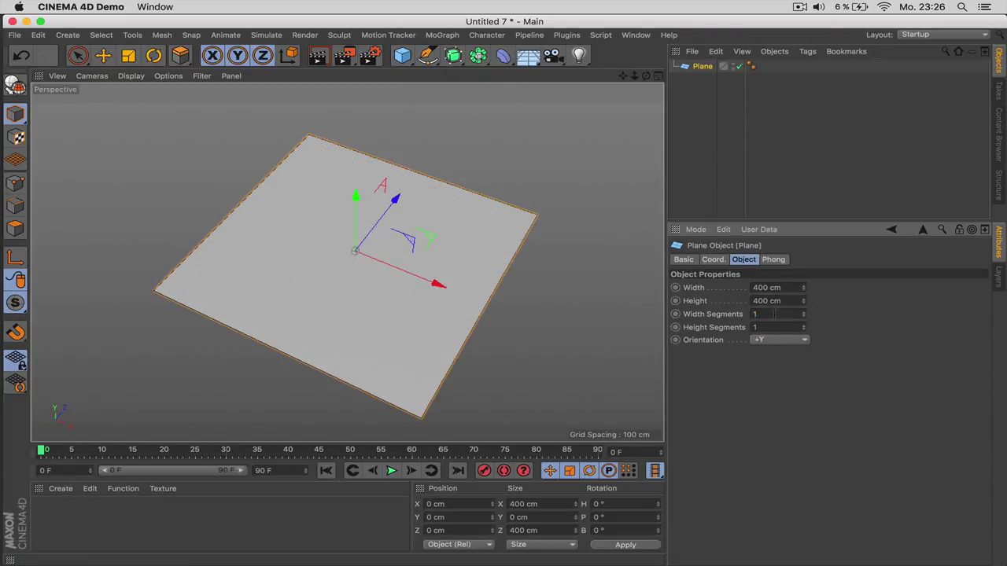
# Step: Make the plane editable and divide it with two lengthwise loop cuts and one loop cut across
pyautogui.click(16, 85)
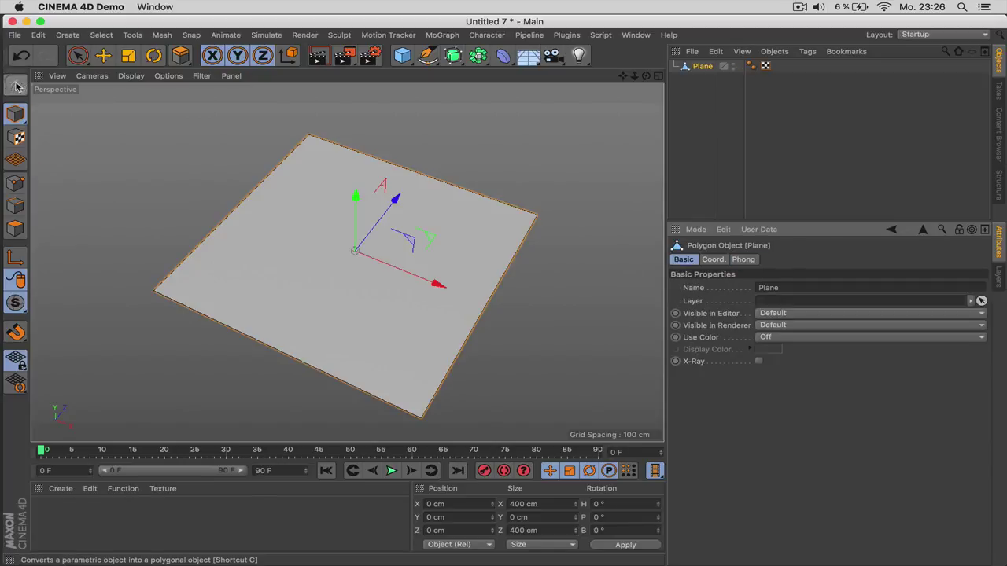
pyautogui.click(77, 55)
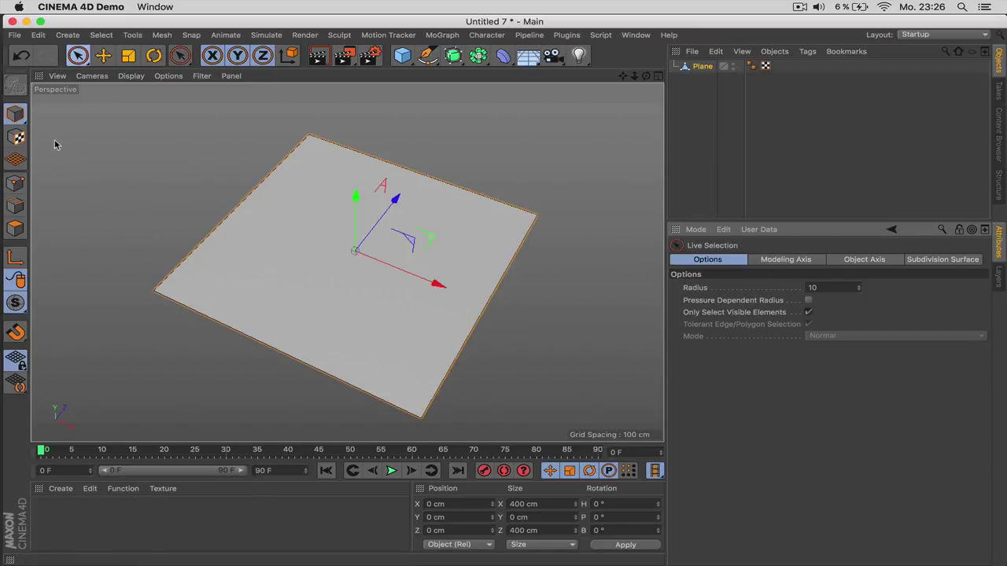
pyautogui.click(15, 204)
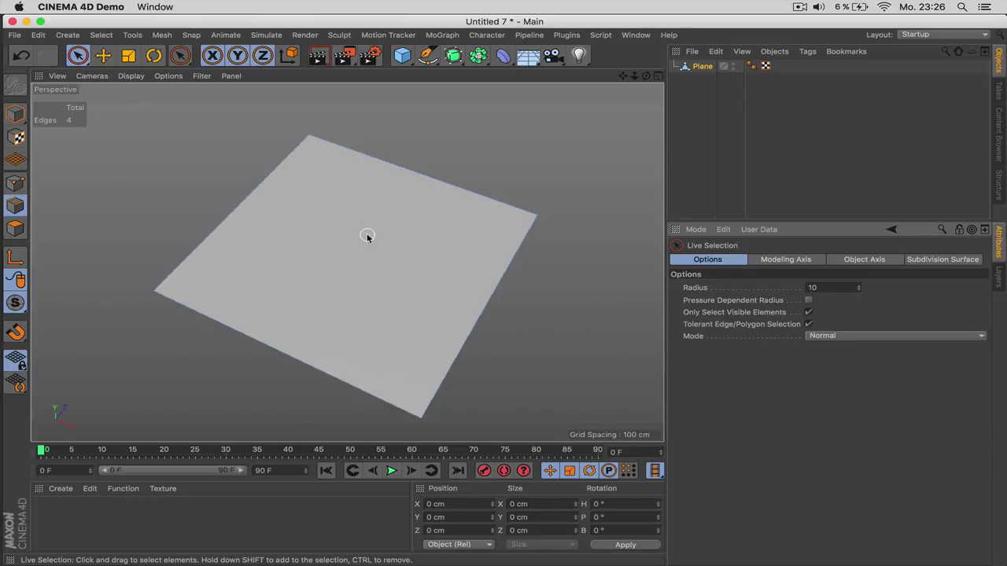
pyautogui.press('k')
pyautogui.press('l')
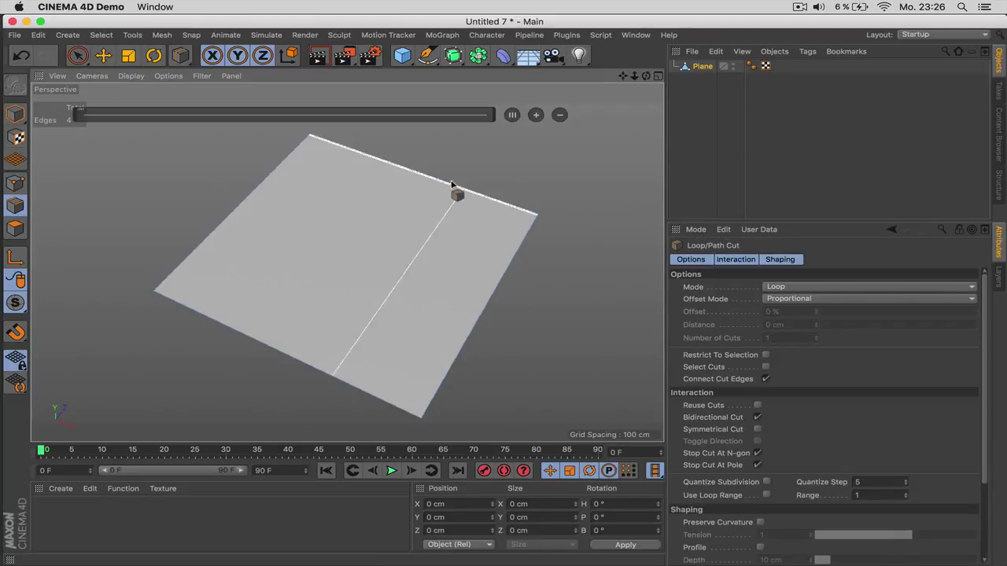
pyautogui.click(465, 188)
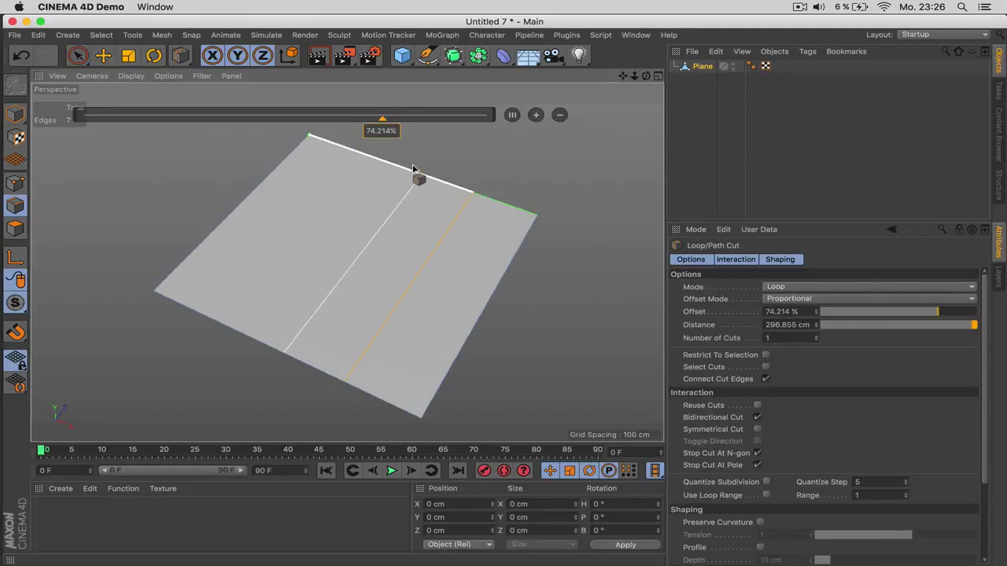
pyautogui.click(493, 291)
# Step: Delete the front polygon between the two lengthwise cuts to open a notch in the plane
pyautogui.click(77, 55)
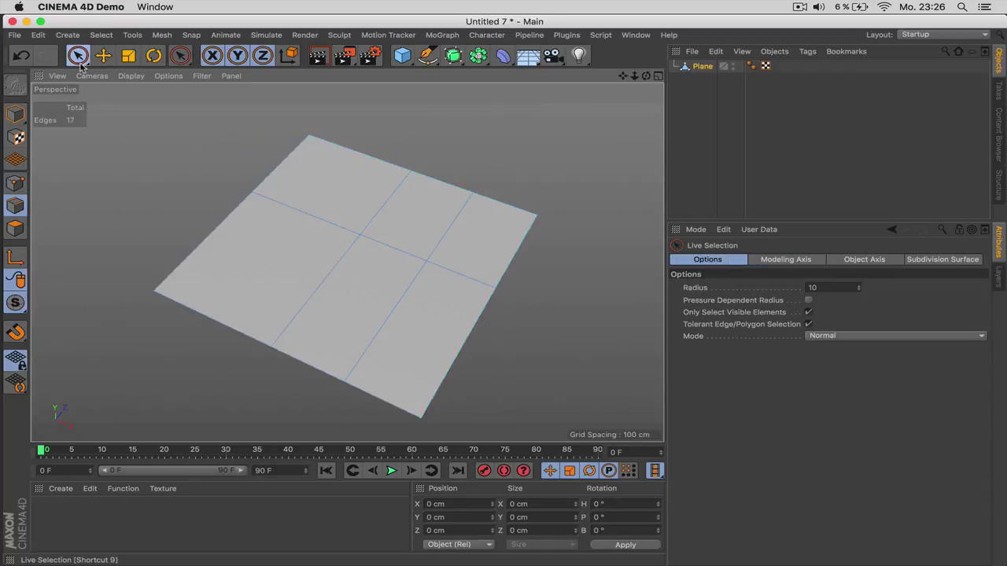
pyautogui.click(15, 228)
pyautogui.click(358, 290)
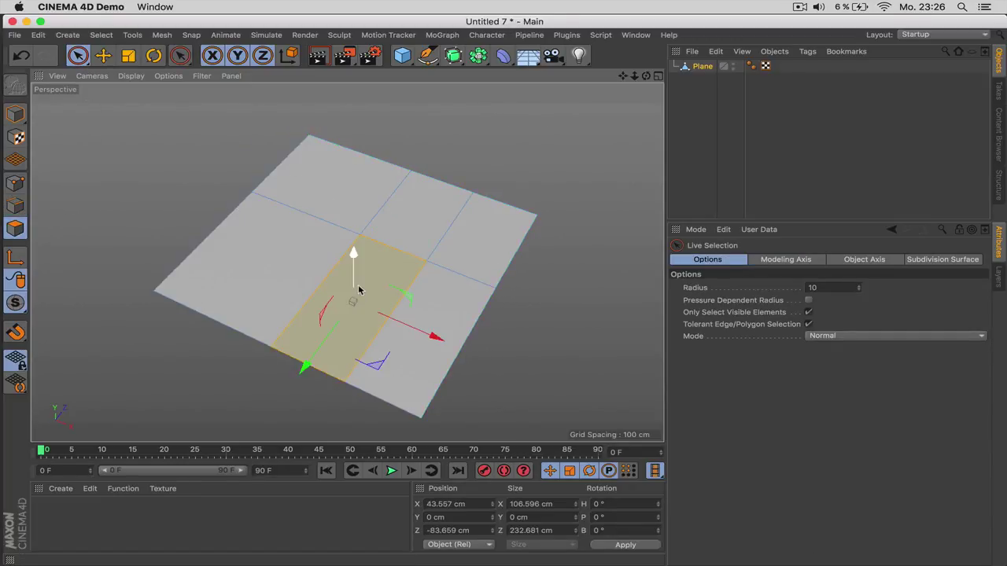
pyautogui.press('Delete')
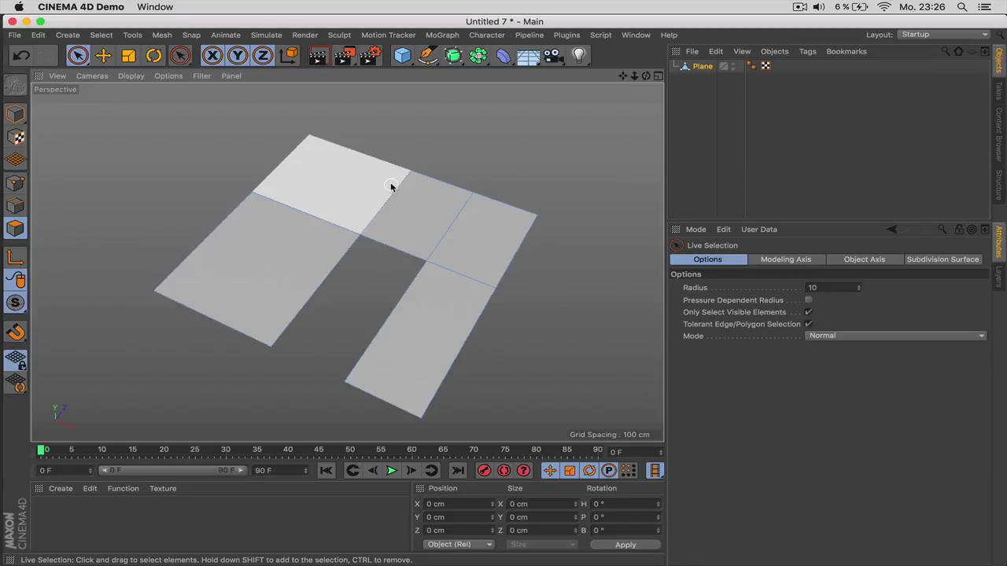
# Step: Extrude all remaining polygons about 61.5 cm with caps and place the slab under a Subdivision Surface
pyautogui.press('super+a')
pyautogui.press('d')
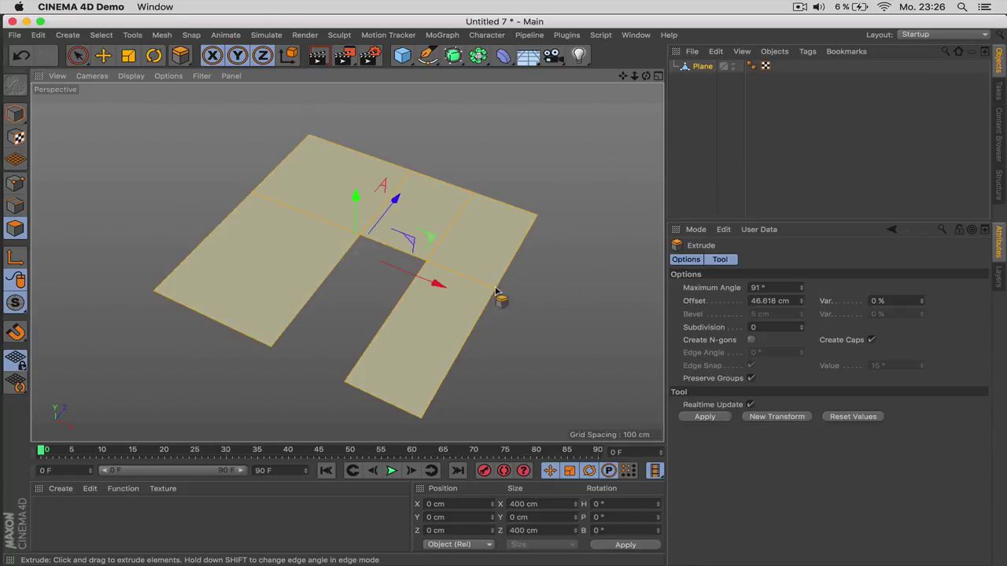
pyautogui.moveTo(498, 294); pyautogui.dragTo(351, 224)
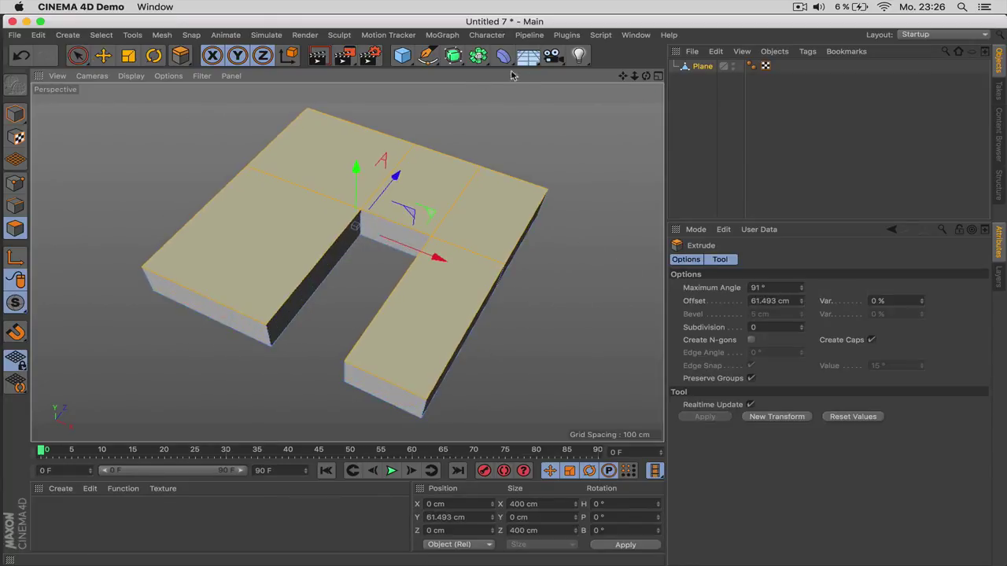
pyautogui.keyDown('alt'); pyautogui.click(453, 55); pyautogui.keyUp('alt')
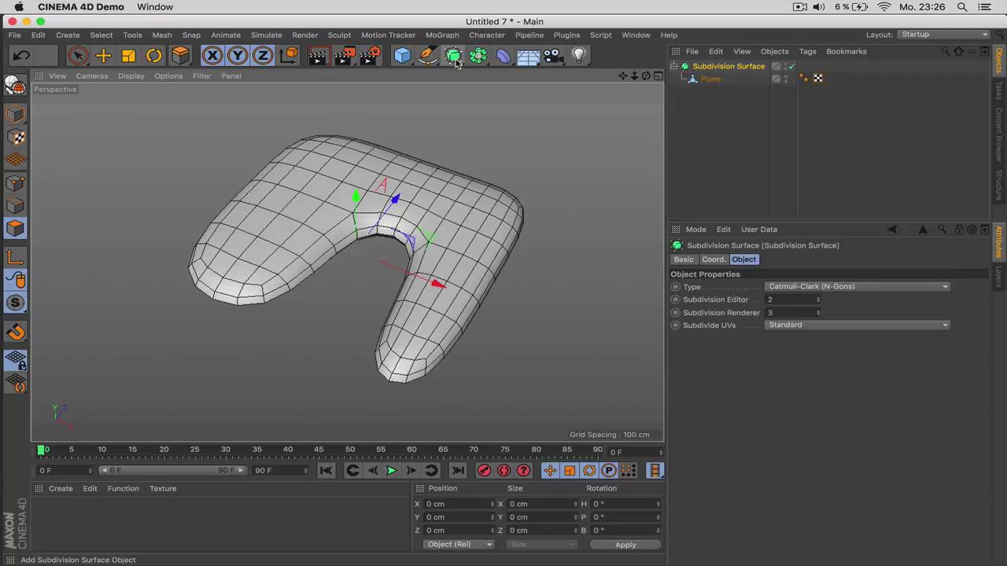
# Step: Add loop cuts across the slab's arms, close to their front ends and close to the notch's inner edge
pyautogui.click(712, 81)
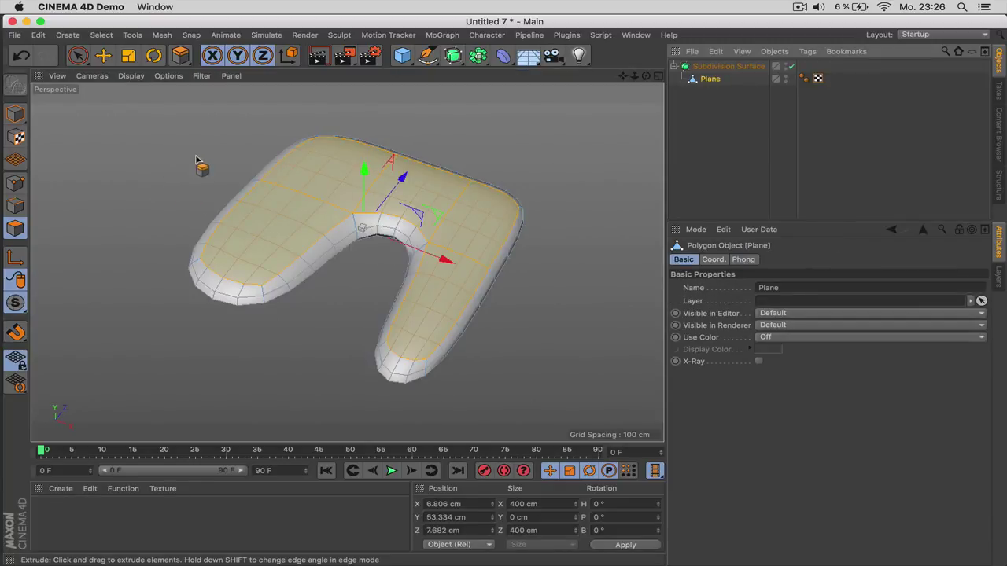
pyautogui.press('k')
pyautogui.press('l')
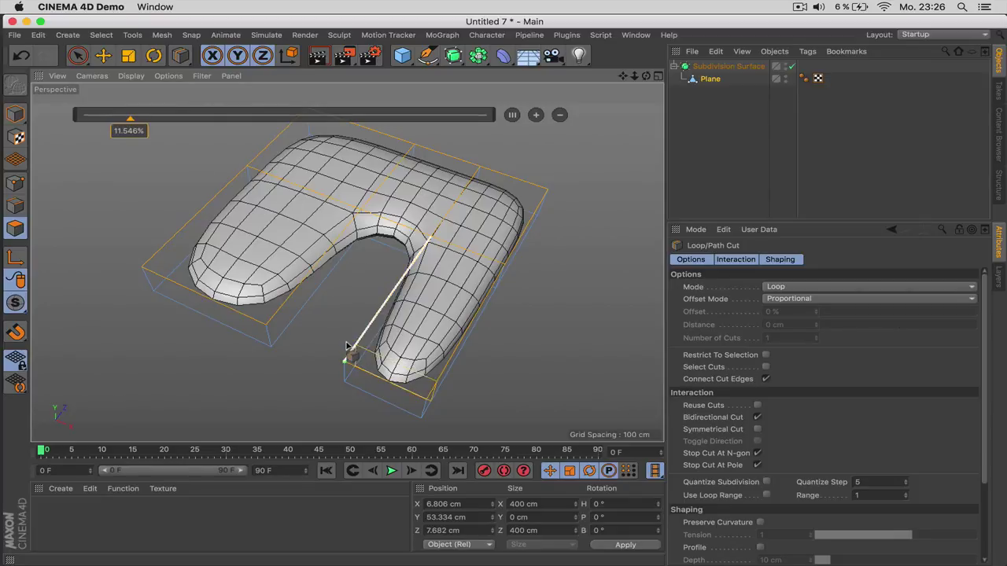
pyautogui.click(348, 358)
pyautogui.click(274, 311)
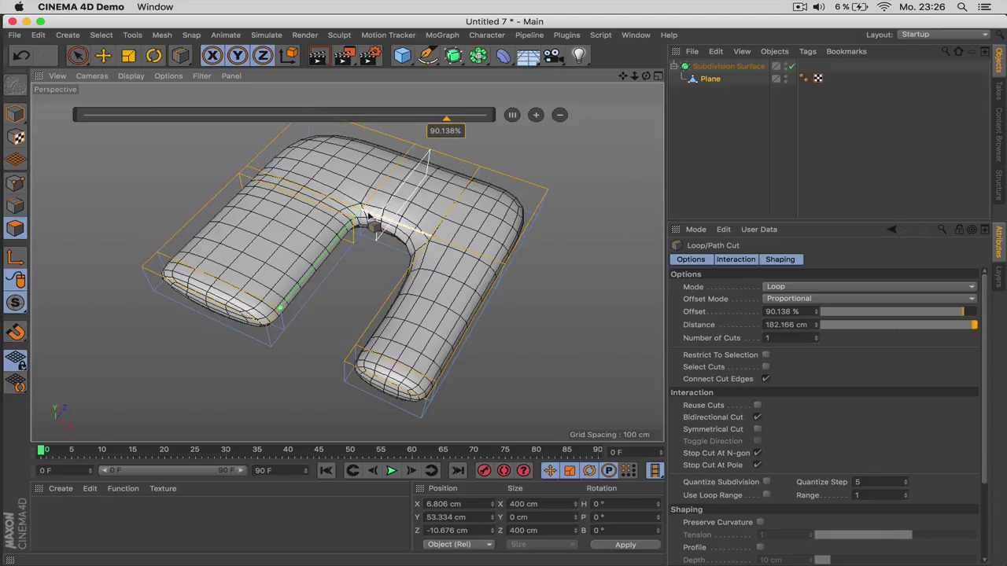
# Step: Add lengthwise loop cuts near the notch's side walls and the left arm's outer side, plus one loop cut across the slab behind the notch
pyautogui.click(412, 224)
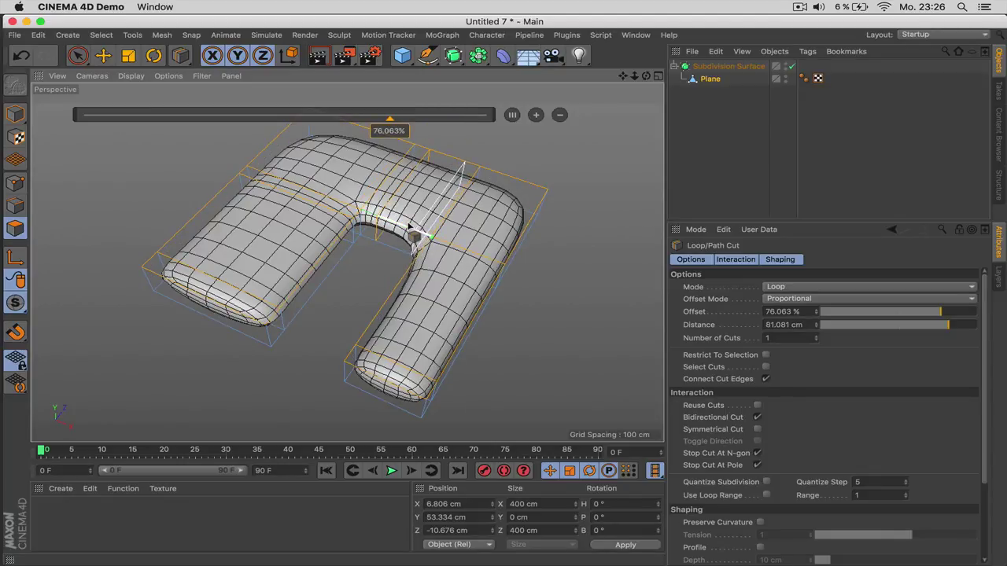
pyautogui.click(385, 379)
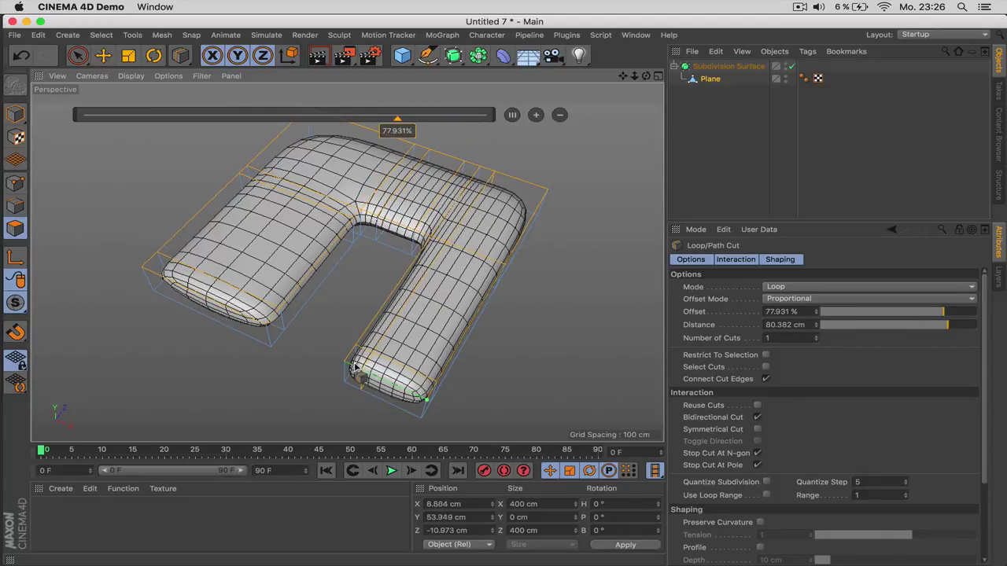
pyautogui.moveTo(646, 76)
pyautogui.mouseDown()
pyautogui.moveTo(645, 43)
pyautogui.moveTo(646, 77)
pyautogui.mouseUp()
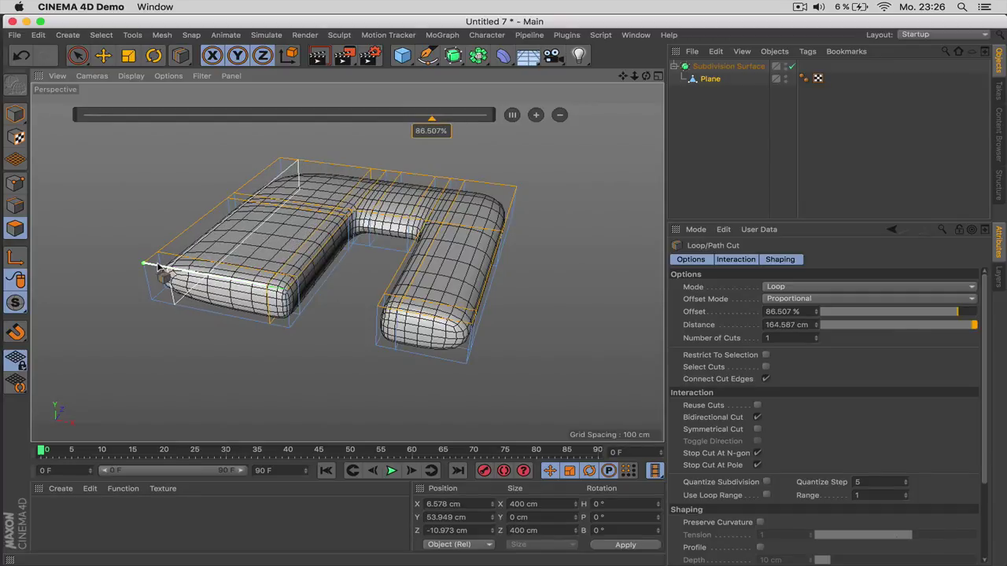
pyautogui.click(159, 267)
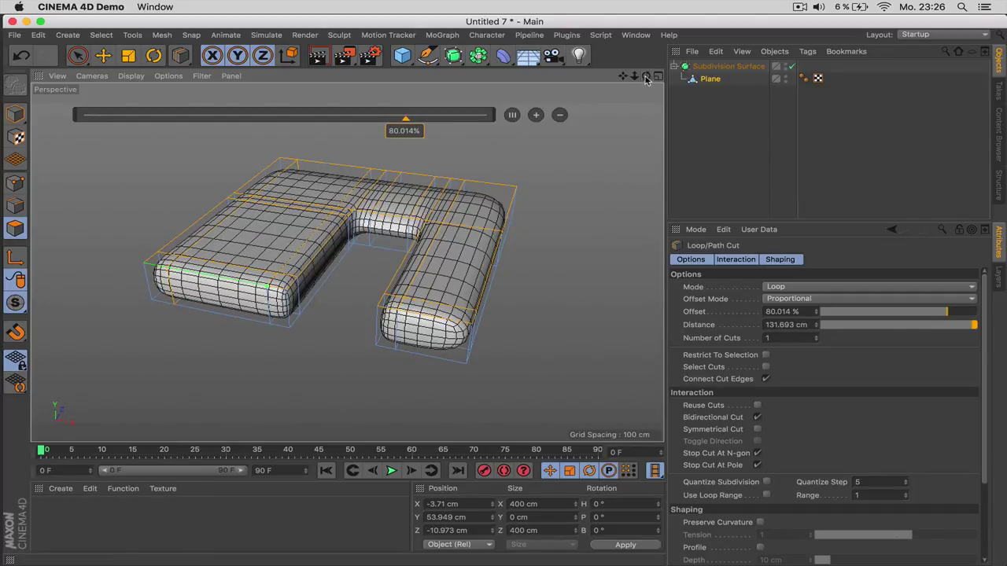
pyautogui.moveTo(645, 79); pyautogui.dragTo(574, 149)
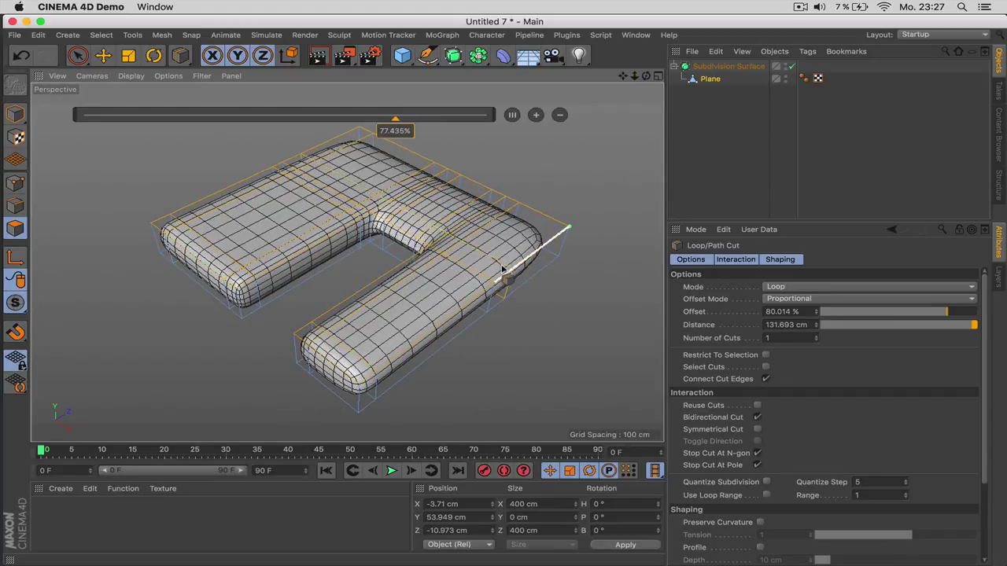
pyautogui.click(501, 271)
pyautogui.keyDown('alt'); pyautogui.moveTo(369, 262); pyautogui.dragTo(346, 262); pyautogui.keyUp('alt')
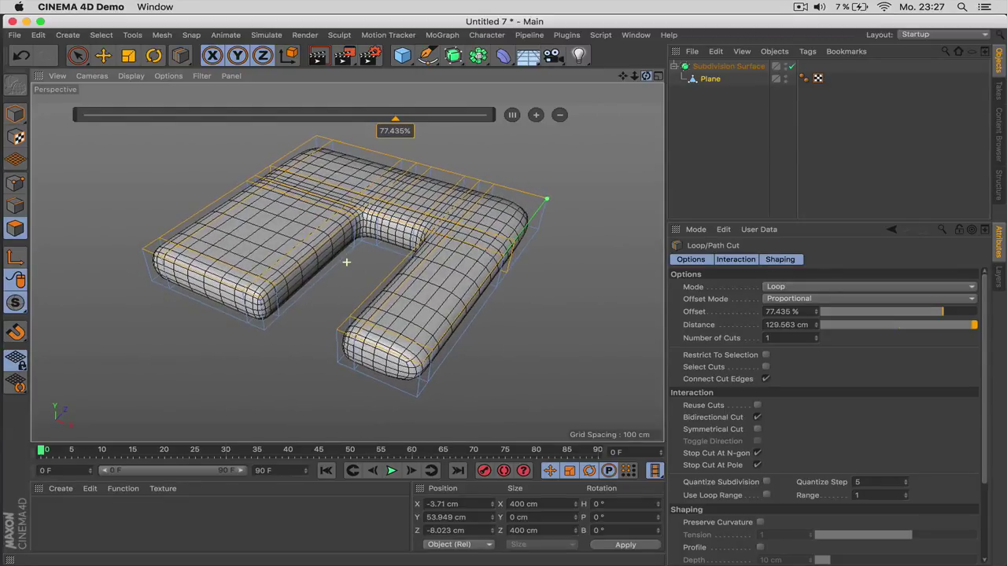
pyautogui.click(695, 120)
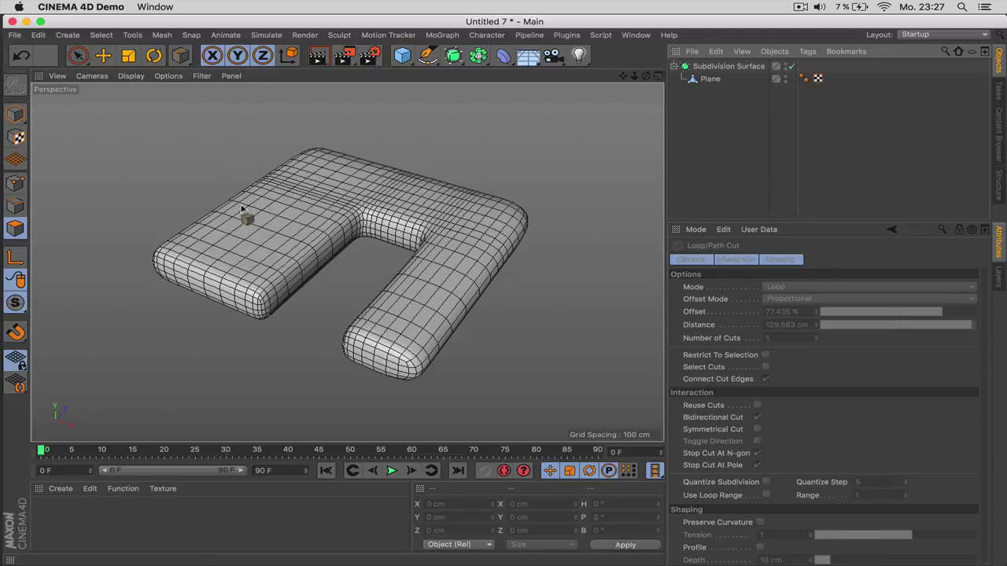
# Step: Delete the subdivided slab and add a new plane with 4 width segments and 4 height segments
pyautogui.click(747, 68)
pyautogui.press('Delete')
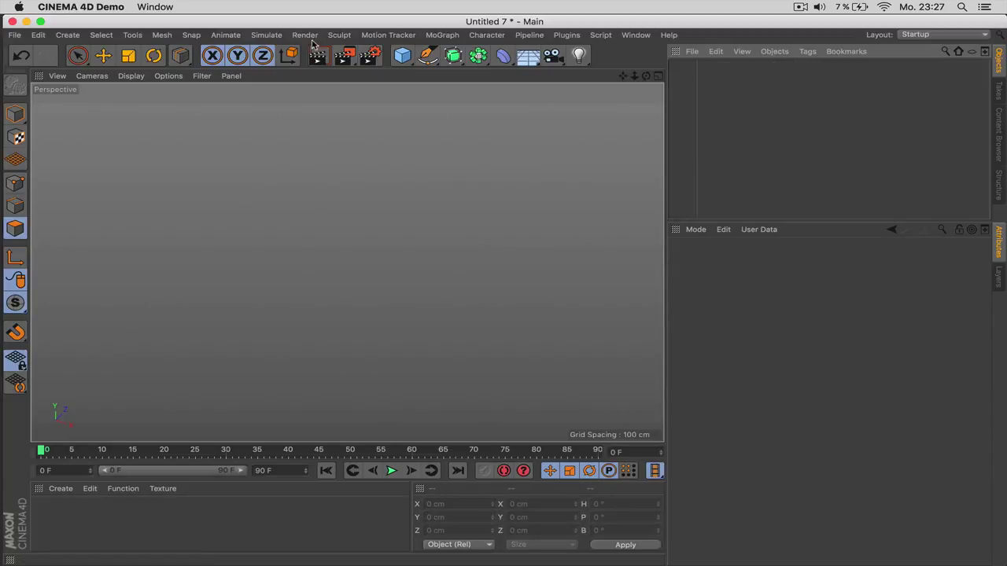
pyautogui.click(402, 55)
pyautogui.click(534, 96)
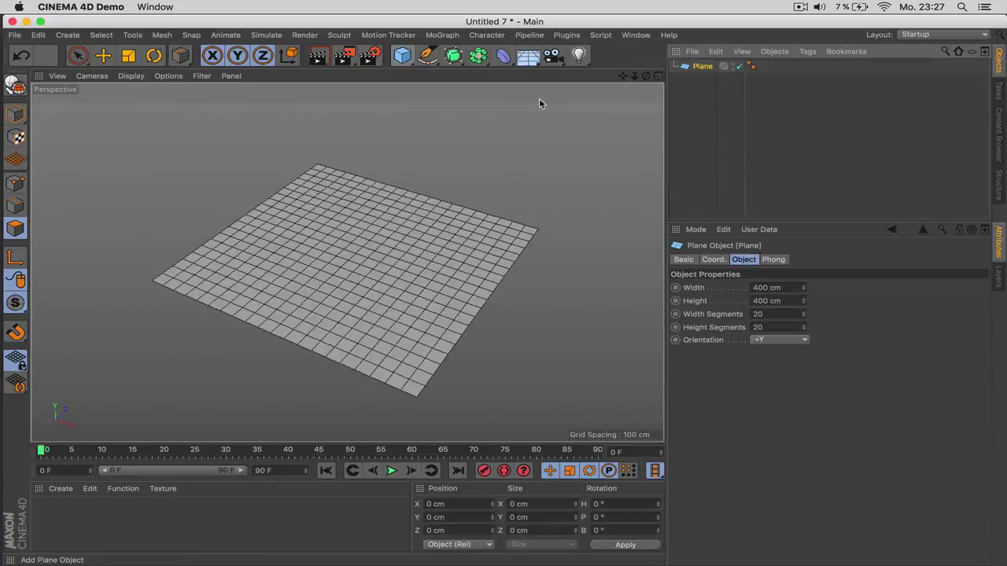
pyautogui.click(763, 314)
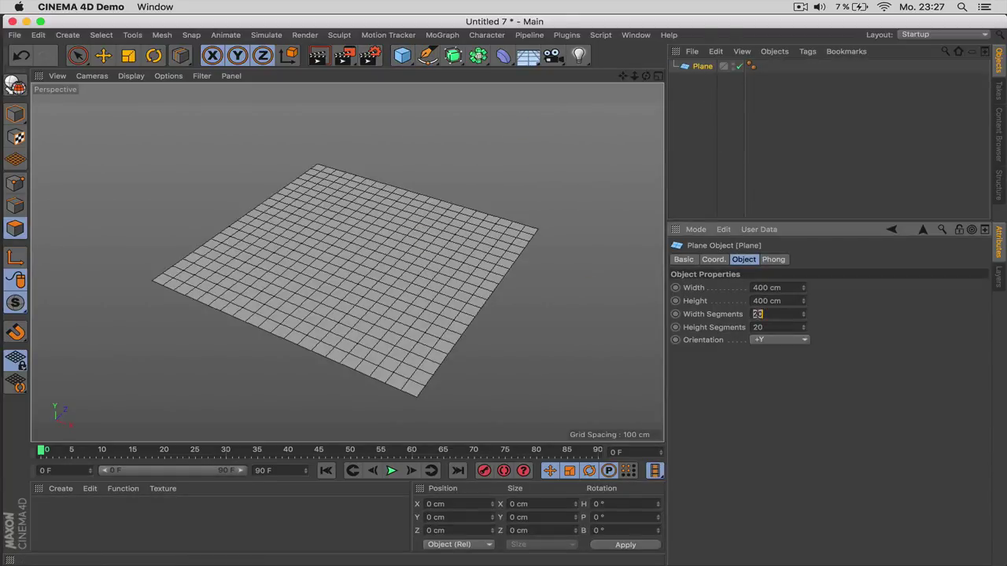
pyautogui.write('4')
pyautogui.press('Tab')
pyautogui.write('4')
pyautogui.press('Return')
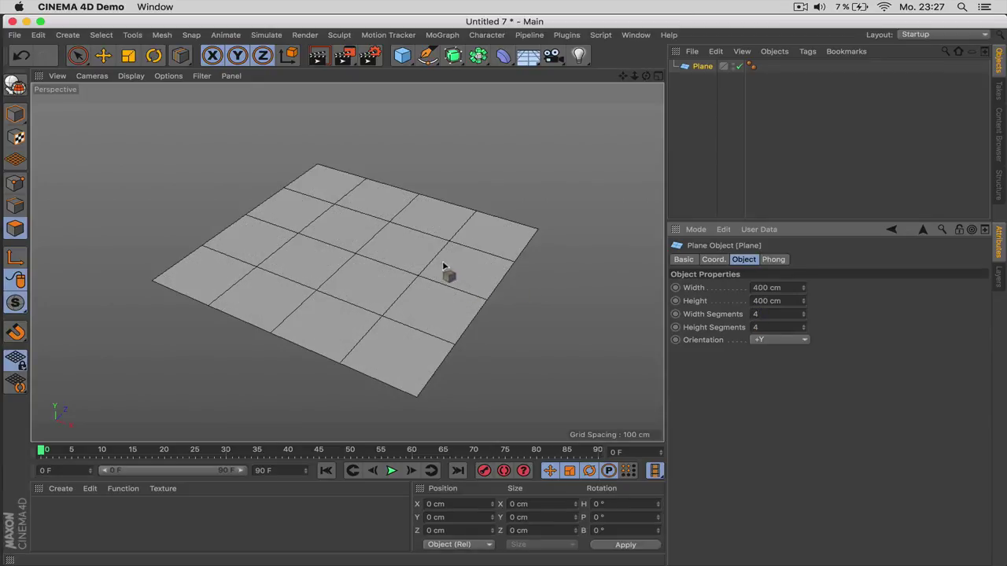
pyautogui.keyDown('alt'); pyautogui.moveTo(443, 267); pyautogui.dragTo(248, 304); pyautogui.keyUp('alt')
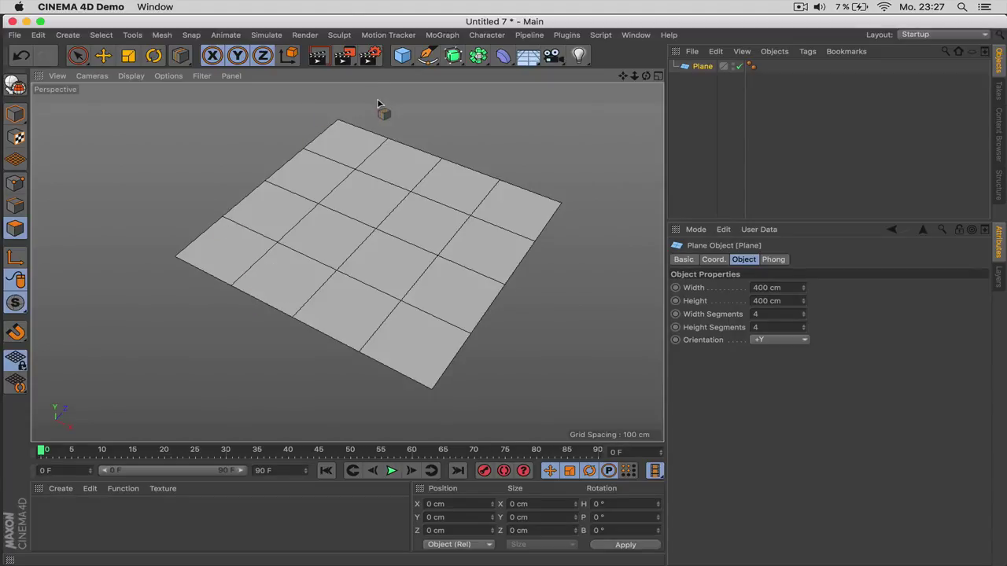
# Step: Add a disc, move it onto the plane's front edge near the left corner and scale it to a radius of about 67.1 cm
pyautogui.click(402, 55)
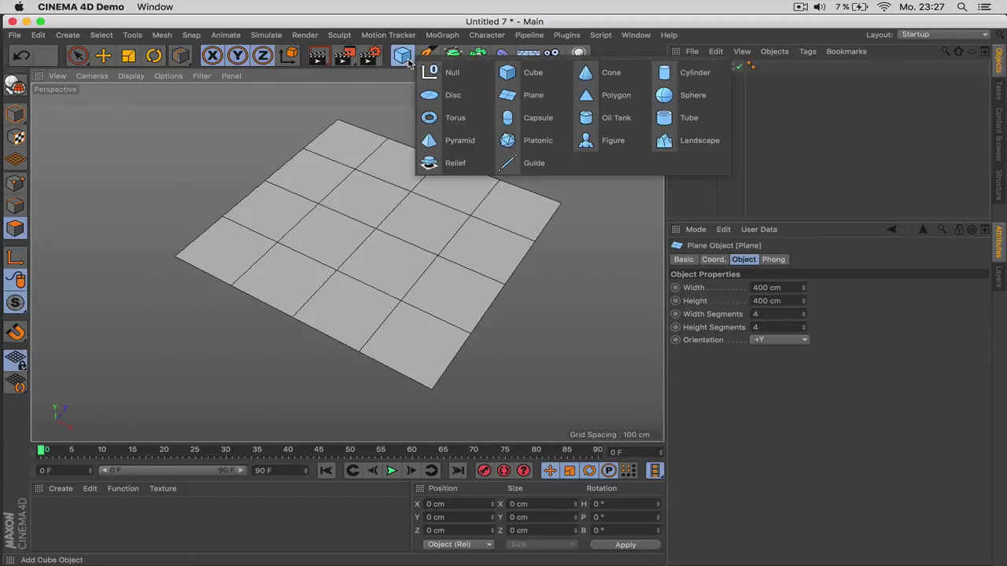
pyautogui.click(476, 95)
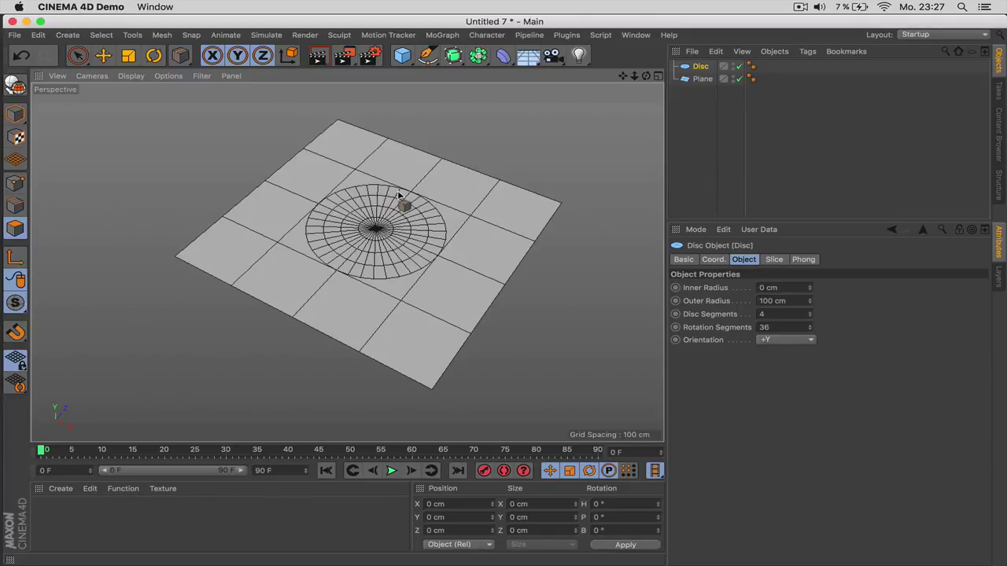
pyautogui.press('e')
pyautogui.moveTo(423, 174); pyautogui.dragTo(338, 263)
pyautogui.moveTo(377, 370); pyautogui.dragTo(309, 332)
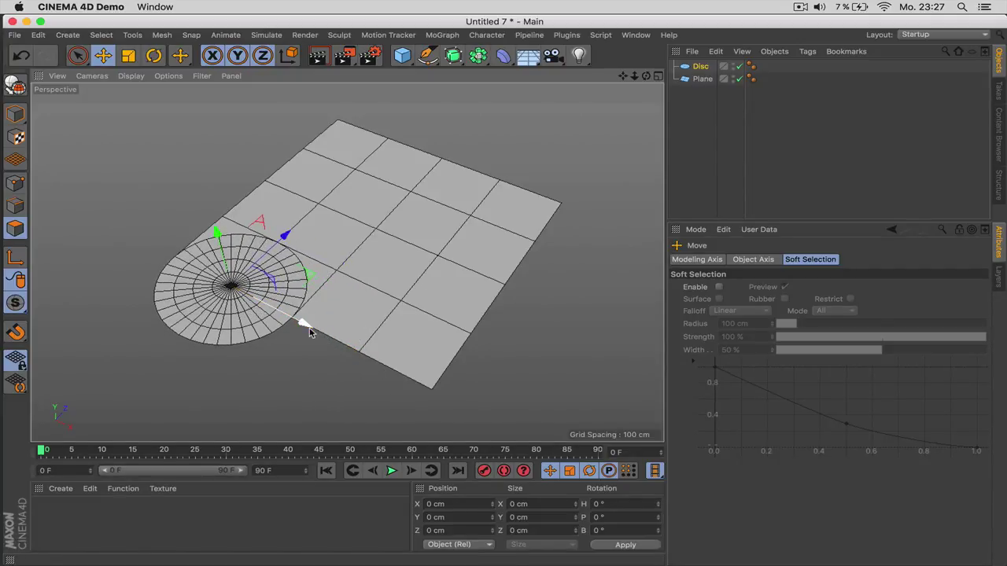
pyautogui.press('t')
pyautogui.moveTo(347, 265); pyautogui.dragTo(245, 287)
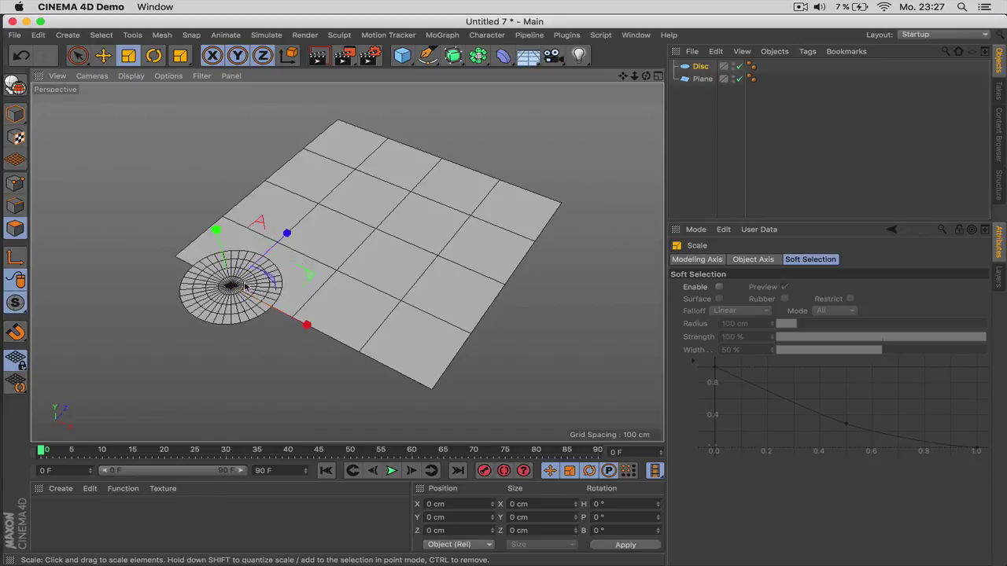
# Step: Give the disc 8 rotation segments, 1 disc segment and a 35 cm inner radius, and centre it along the plane's front edge
pyautogui.scroll(5, 245, 287)
pyautogui.click(717, 69)
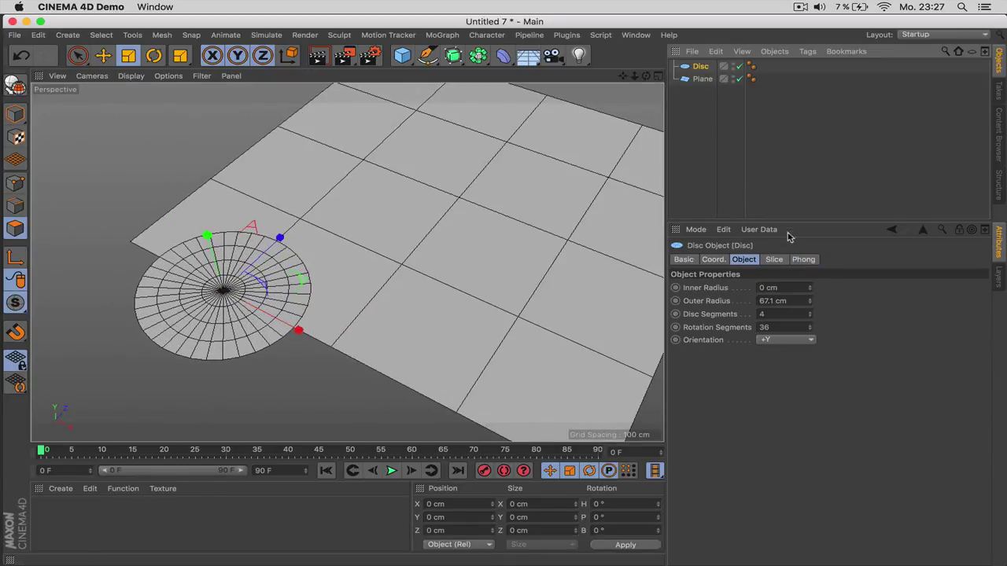
pyautogui.click(777, 327)
pyautogui.write('8')
pyautogui.press('Return')
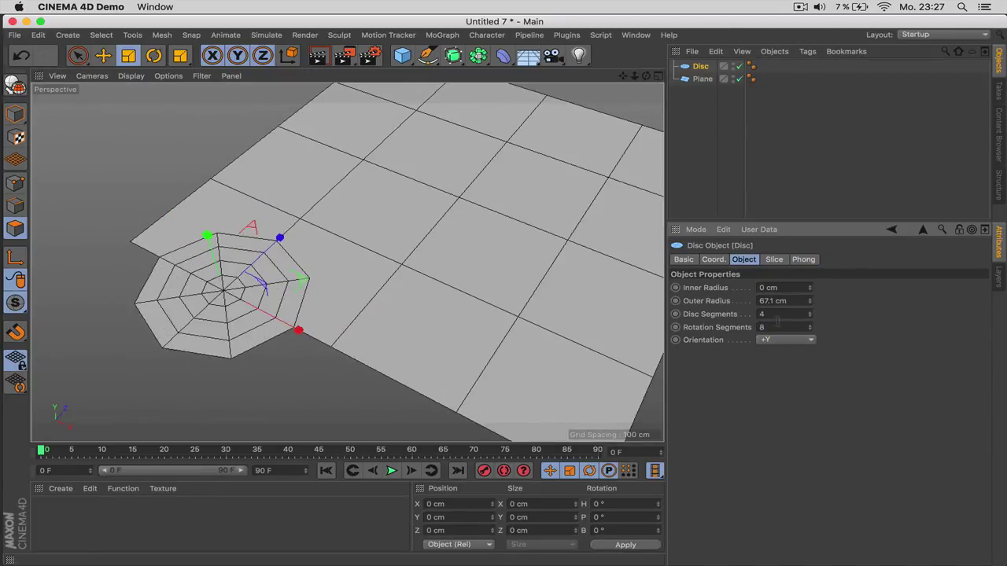
pyautogui.click(786, 314)
pyautogui.write('2')
pyautogui.press('Return')
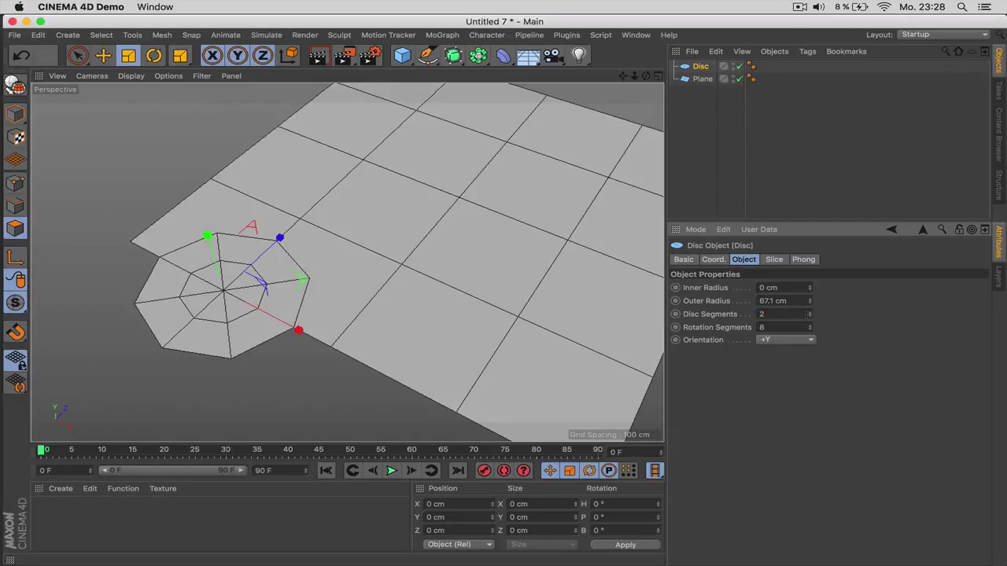
pyautogui.click(810, 317)
pyautogui.moveTo(810, 291)
pyautogui.mouseDown()
pyautogui.moveTo(842, 291)
pyautogui.moveTo(830, 291)
pyautogui.mouseUp()
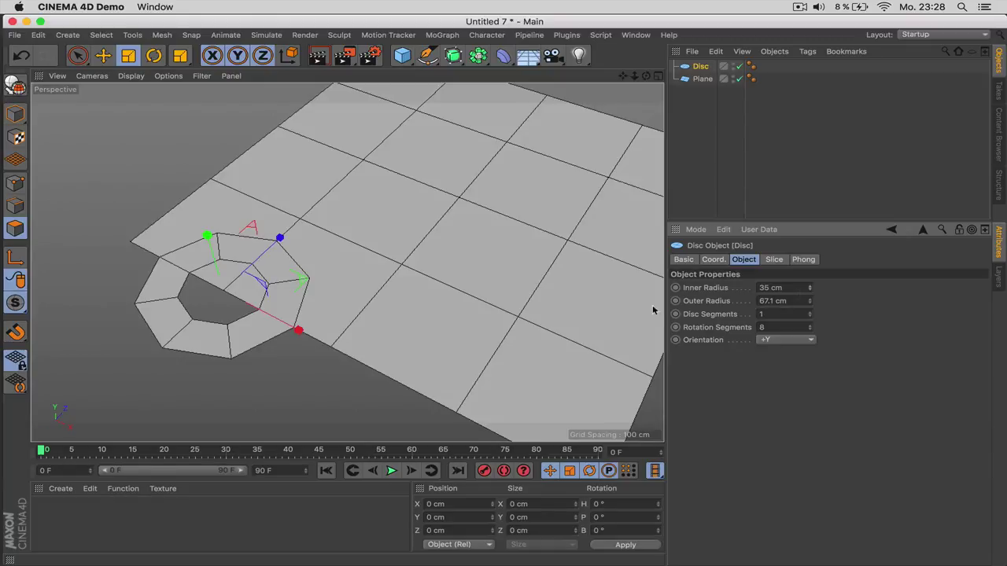
pyautogui.press('e')
pyautogui.moveTo(310, 332); pyautogui.dragTo(412, 385)
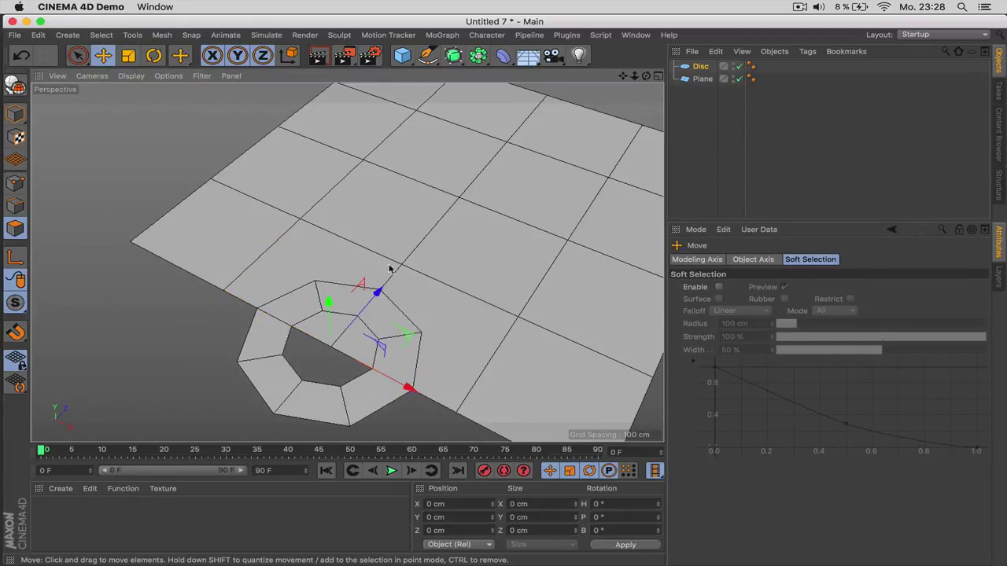
# Step: Make the plane editable and delete its two middle front polygons behind the ring
pyautogui.click(701, 78)
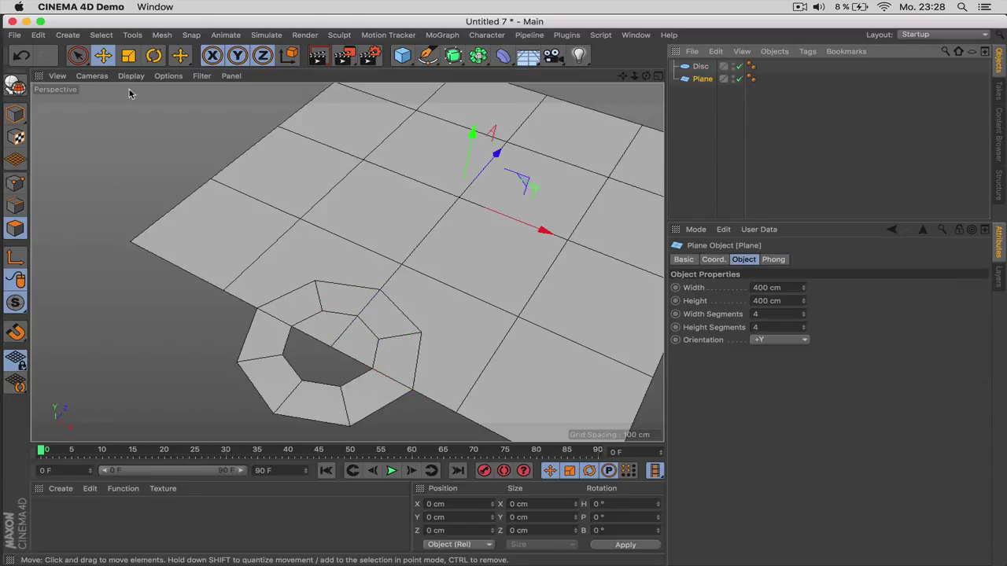
pyautogui.click(15, 84)
pyautogui.click(77, 55)
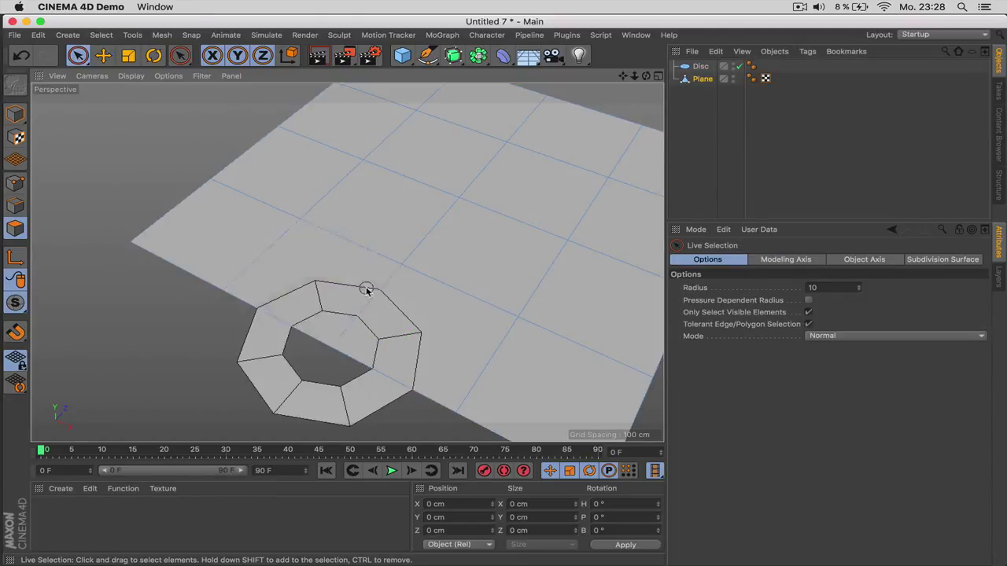
pyautogui.moveTo(367, 288); pyautogui.dragTo(410, 317)
pyautogui.press('Delete')
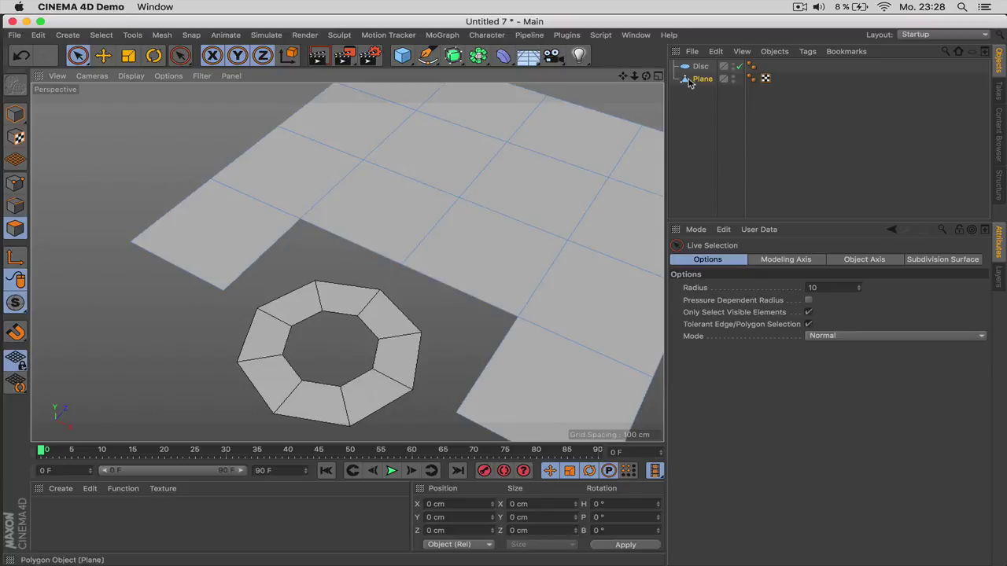
# Step: Merge the disc and the plane into one polygon object with Connect Objects + Delete and clear the polygon selection
pyautogui.moveTo(698, 67); pyautogui.dragTo(701, 70)
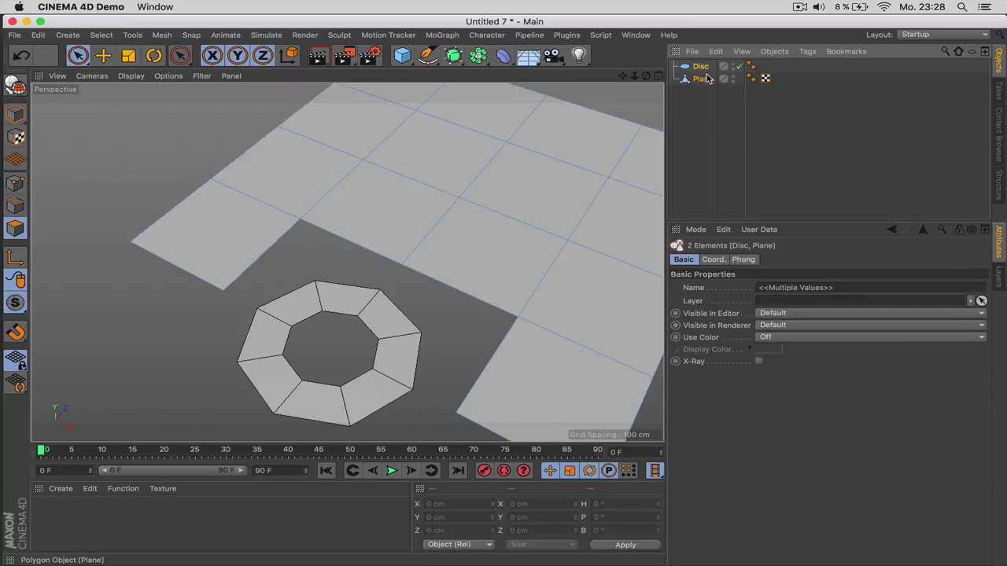
pyautogui.rightClick(703, 71)
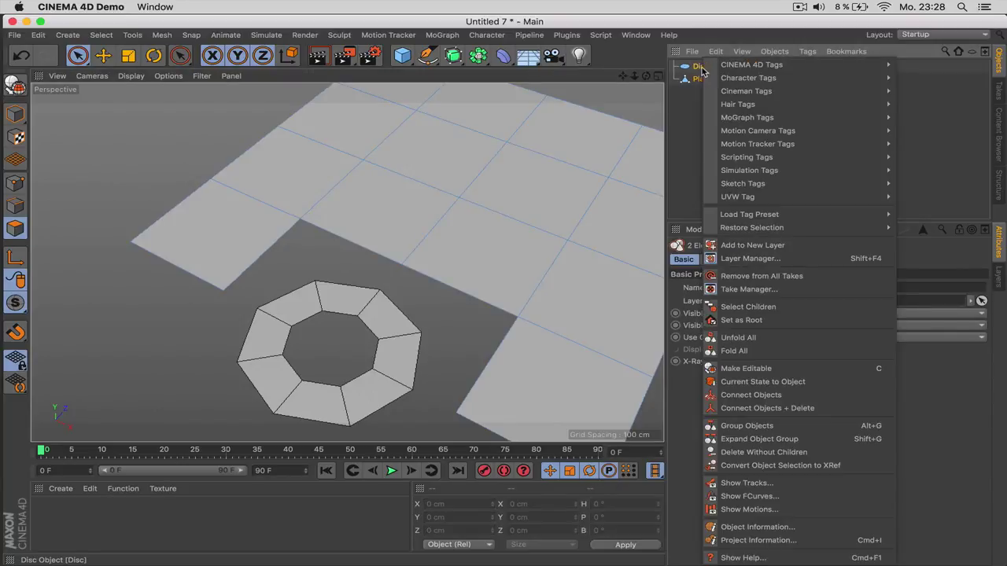
pyautogui.click(804, 408)
pyautogui.click(432, 254)
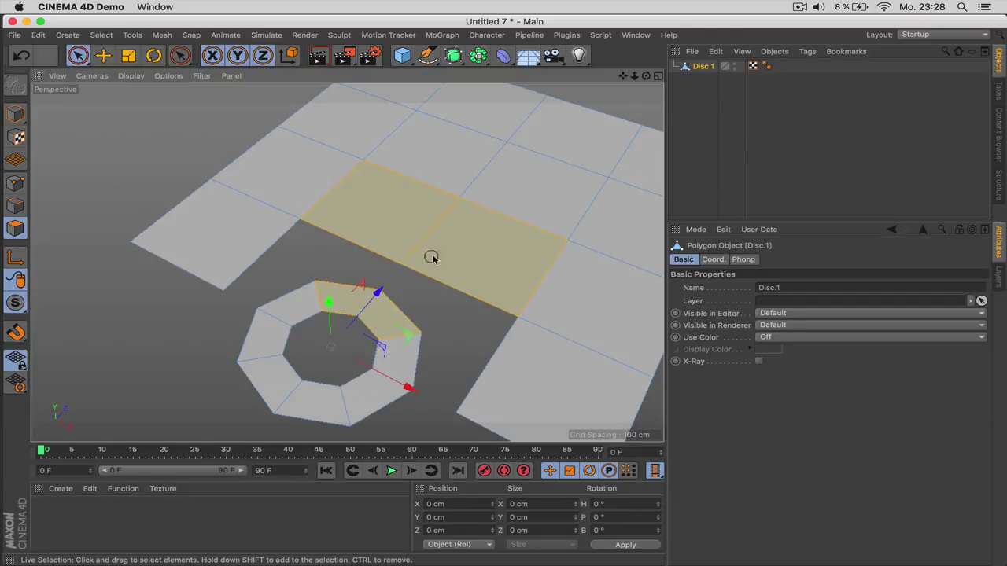
pyautogui.click(449, 265)
pyautogui.click(449, 326)
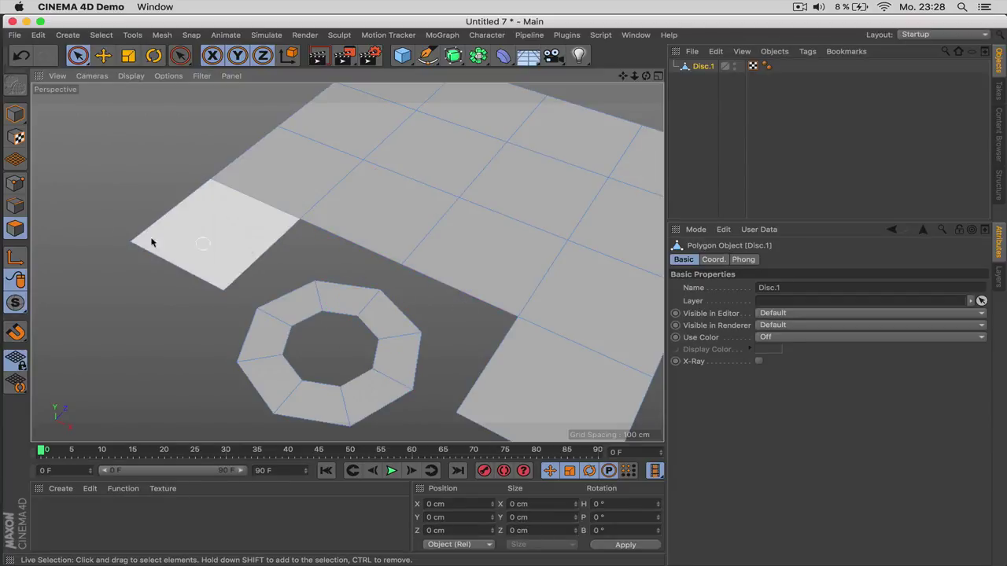
# Step: Bridge the edges of the plane's opening to the facing outer edges of the ring
pyautogui.click(15, 205)
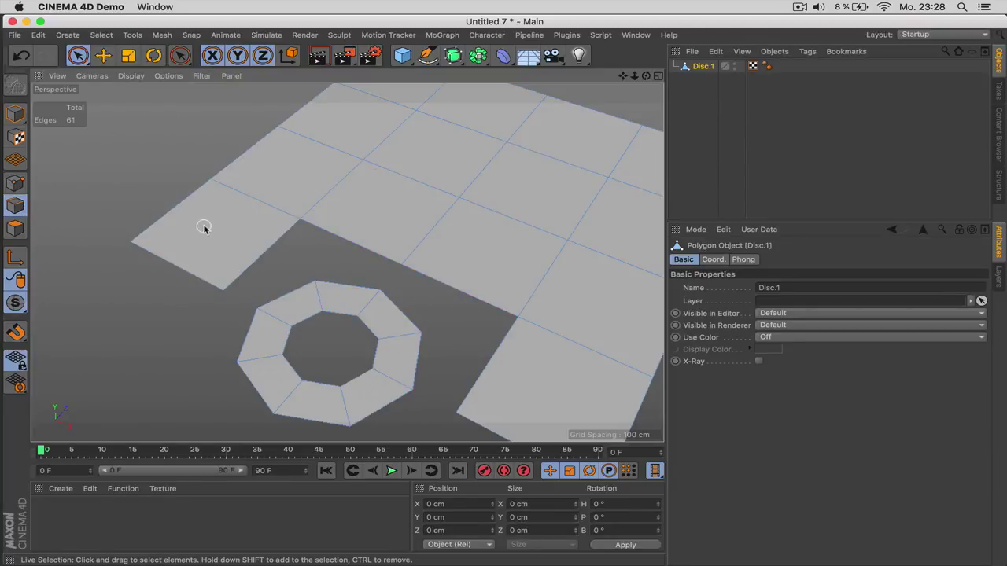
pyautogui.press('m')
pyautogui.press('b')
pyautogui.moveTo(243, 258); pyautogui.dragTo(336, 291)
pyautogui.moveTo(396, 310); pyautogui.dragTo(442, 294)
pyautogui.moveTo(417, 367); pyautogui.dragTo(474, 364)
# Step: Delete the ring points projecting beyond the plane's front edge, along with the disc's centre point, leaving a half-round notch
pyautogui.keyDown('alt'); pyautogui.moveTo(382, 344); pyautogui.dragTo(372, 244); pyautogui.keyUp('alt')
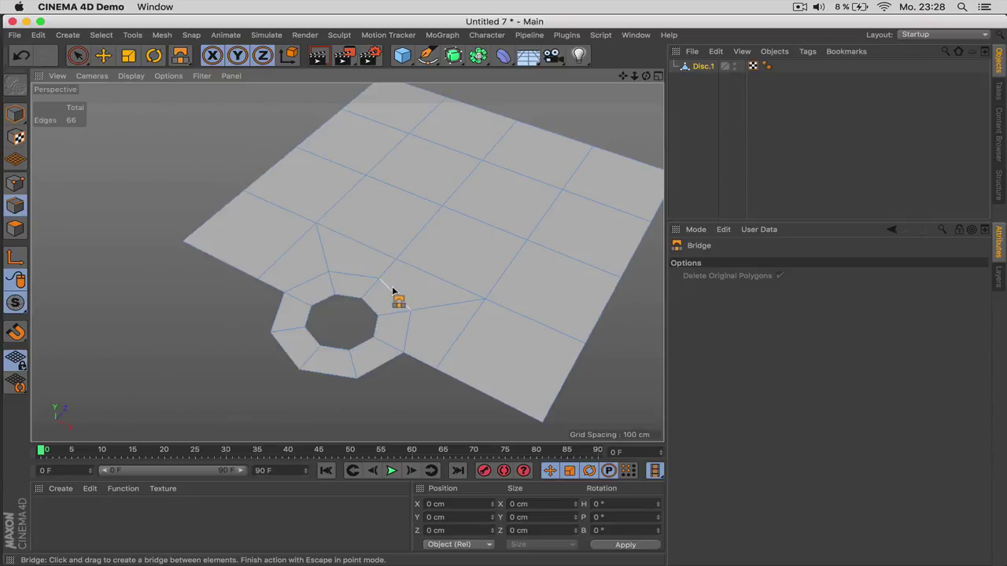
pyautogui.keyDown('alt'); pyautogui.moveTo(398, 299); pyautogui.dragTo(175, 218); pyautogui.keyUp('alt')
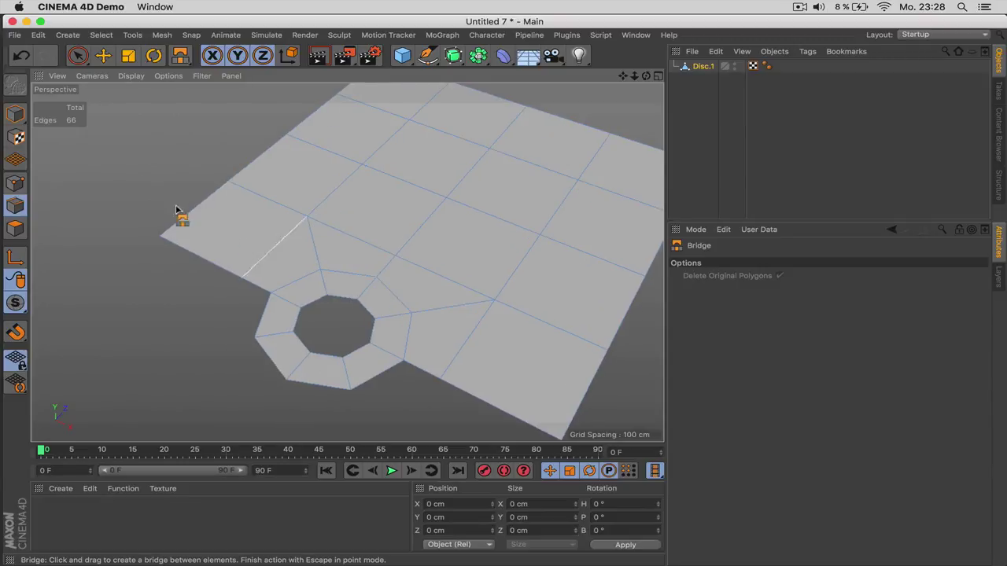
pyautogui.click(77, 55)
pyautogui.click(15, 182)
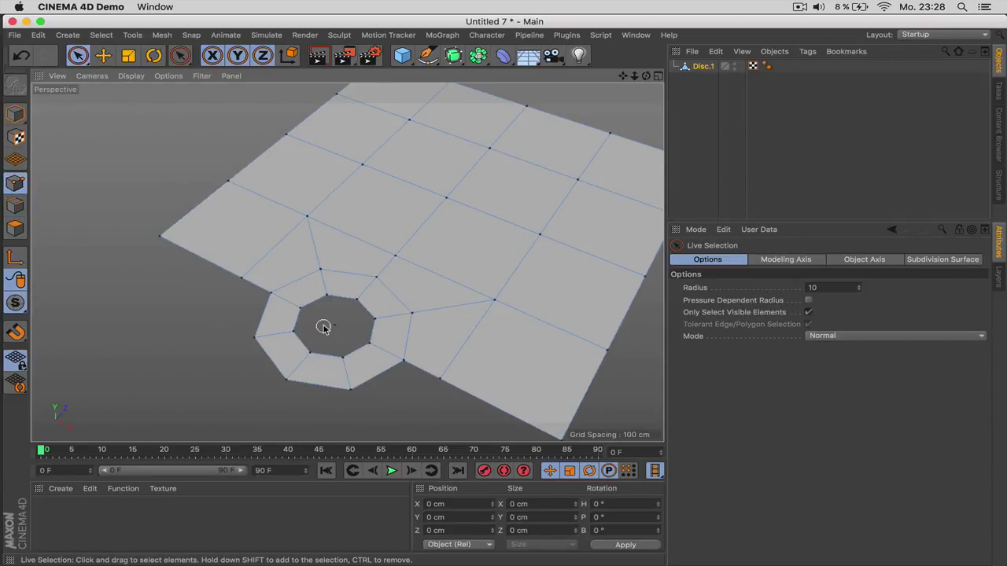
pyautogui.click(329, 333)
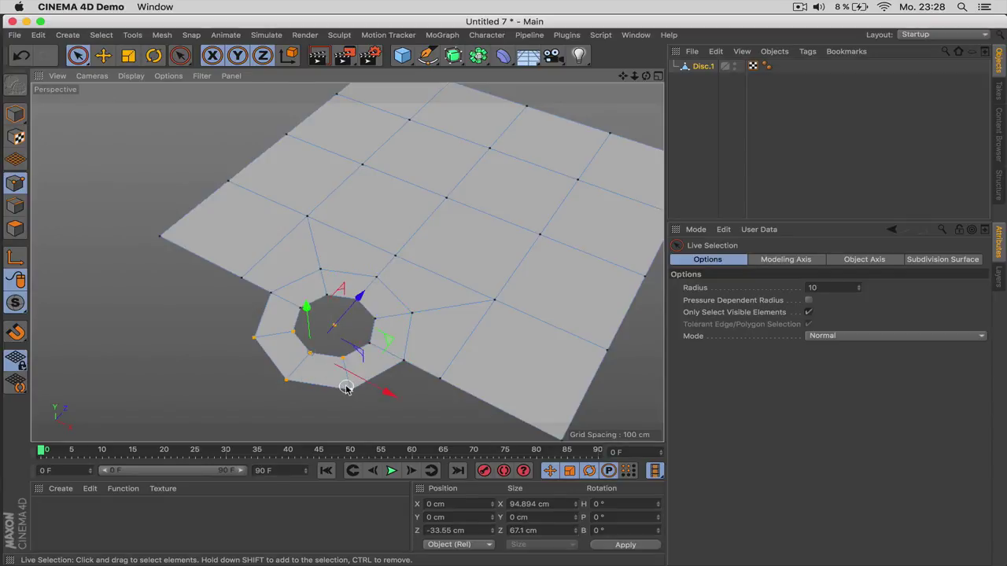
pyautogui.press('Delete')
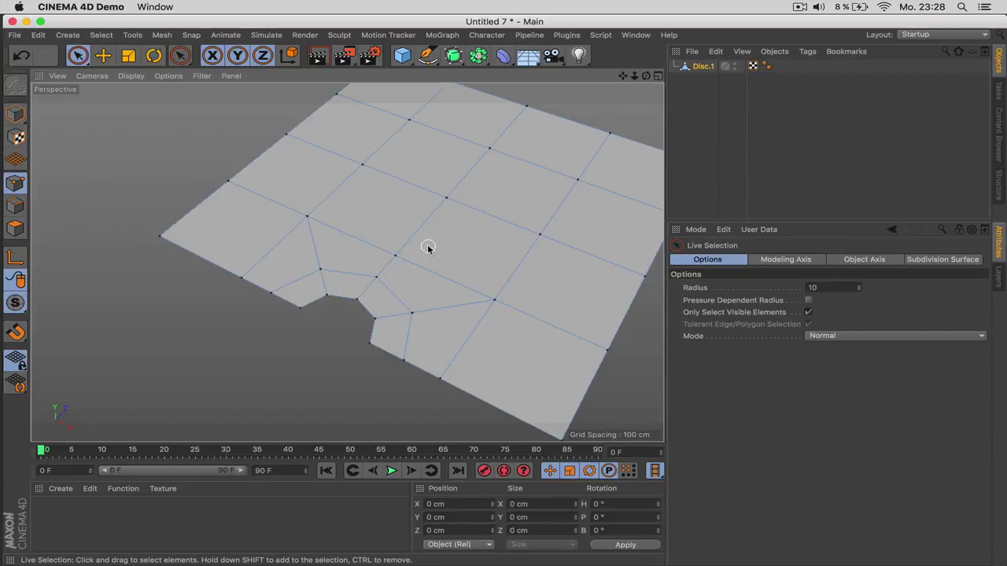
pyautogui.keyDown('alt'); pyautogui.moveTo(427, 247); pyautogui.dragTo(399, 210); pyautogui.keyUp('alt')
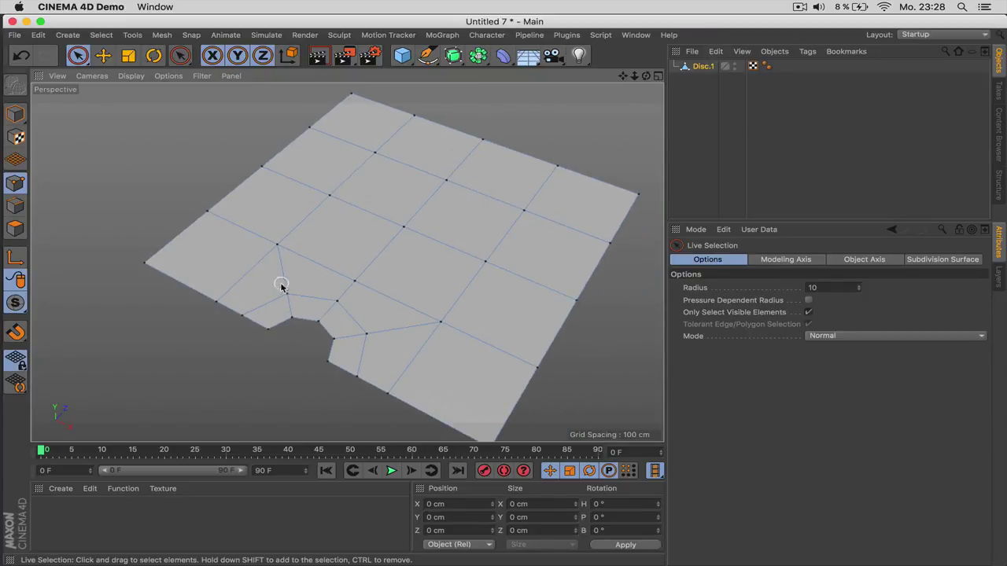
# Step: Select the five points along the inner rim of the half-round notch
pyautogui.click(272, 328)
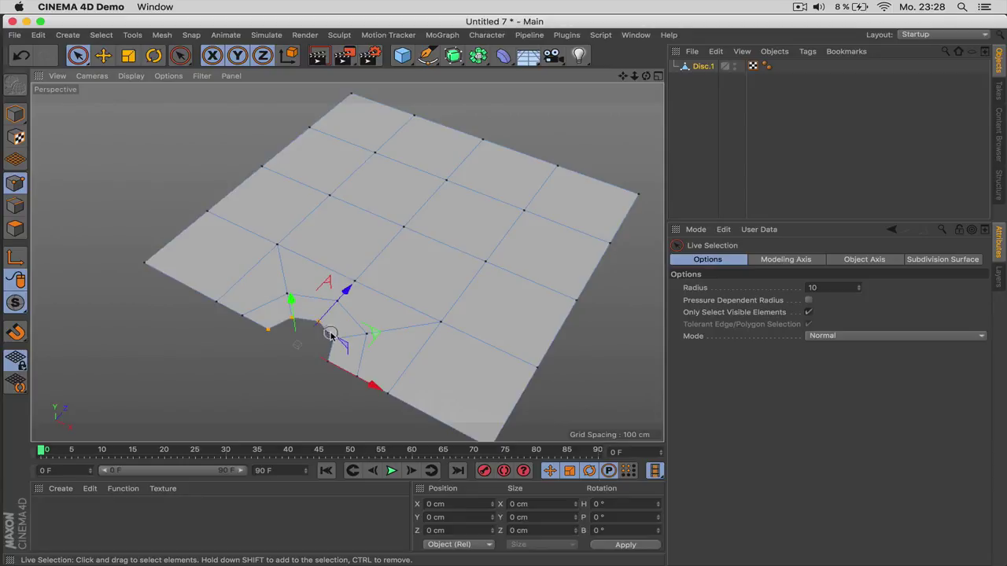
pyautogui.keyDown('shift'); pyautogui.moveTo(330, 355); pyautogui.dragTo(321, 366); pyautogui.keyUp('shift')
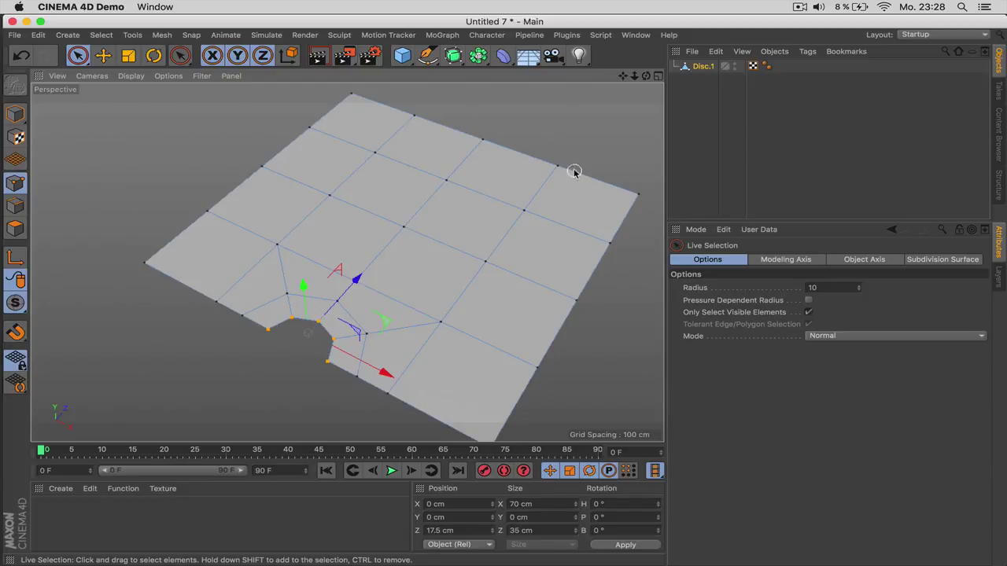
pyautogui.keyDown('alt'); pyautogui.click(453, 55); pyautogui.keyUp('alt')
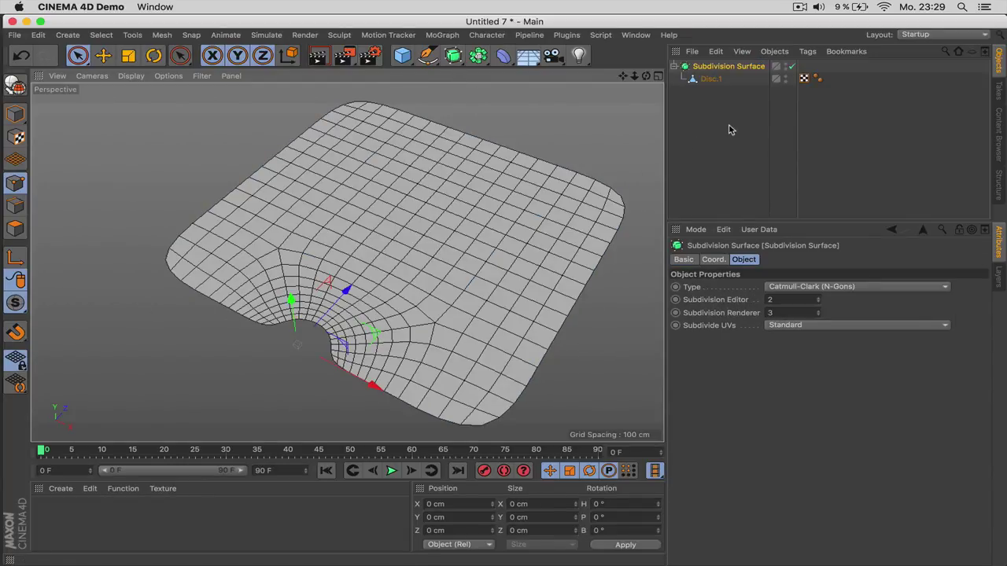
pyautogui.press('super+z')
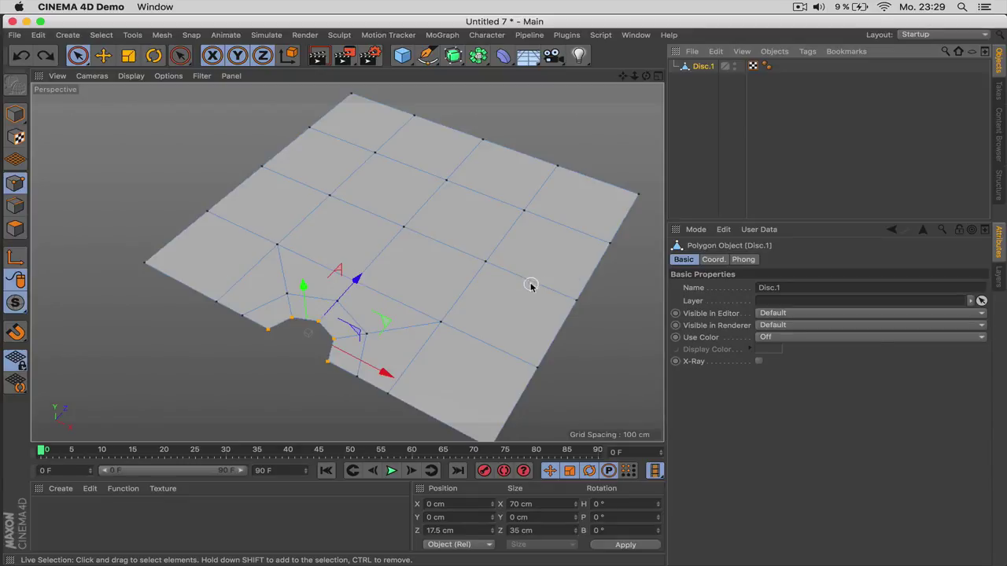
pyautogui.press('t')
pyautogui.moveTo(384, 322); pyautogui.dragTo(385, 323)
pyautogui.press('super+z')
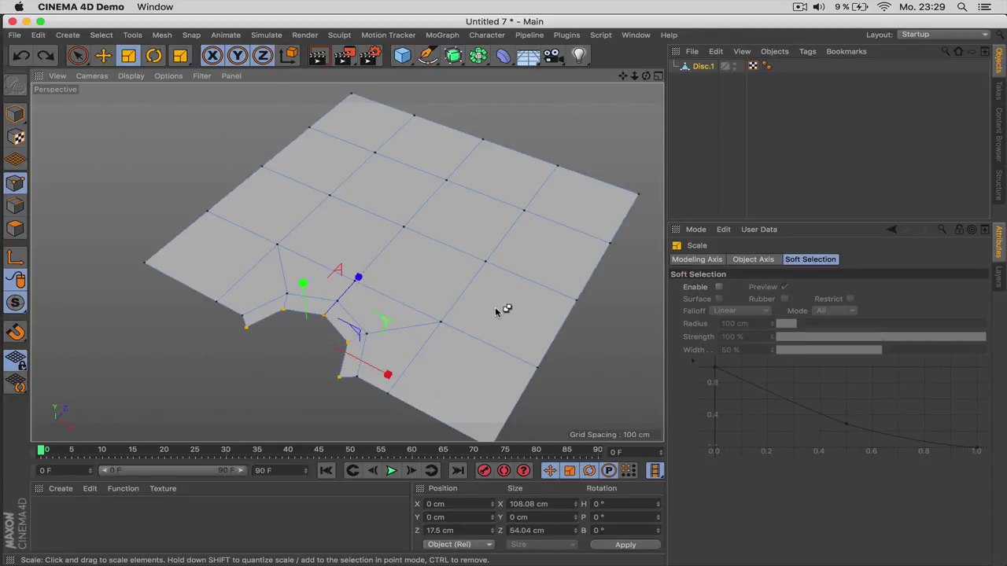
# Step: Set the modeling axis Z to -100% and scale the notch's rim points up to about 116 by 58 cm
pyautogui.click(697, 260)
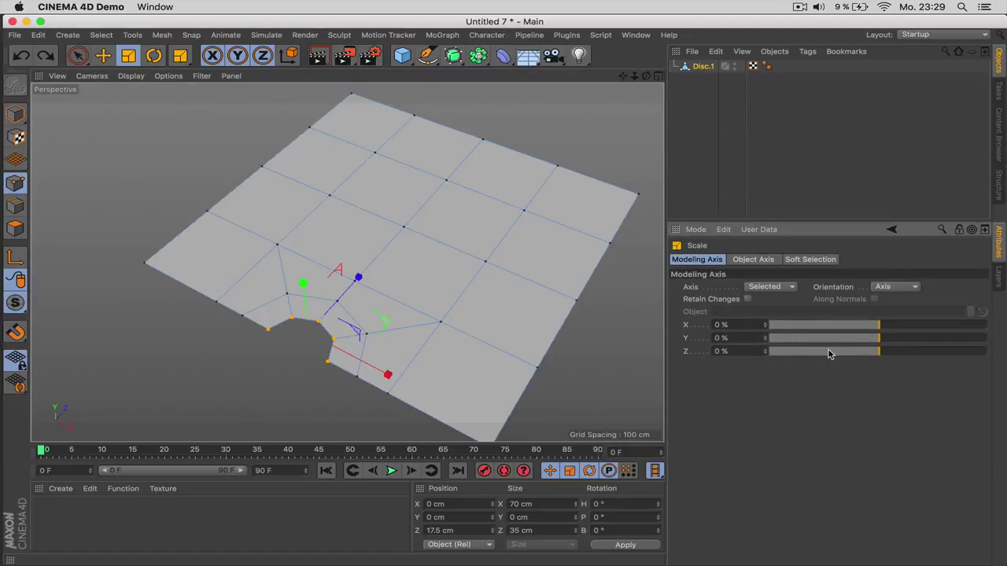
pyautogui.moveTo(827, 353); pyautogui.dragTo(751, 357)
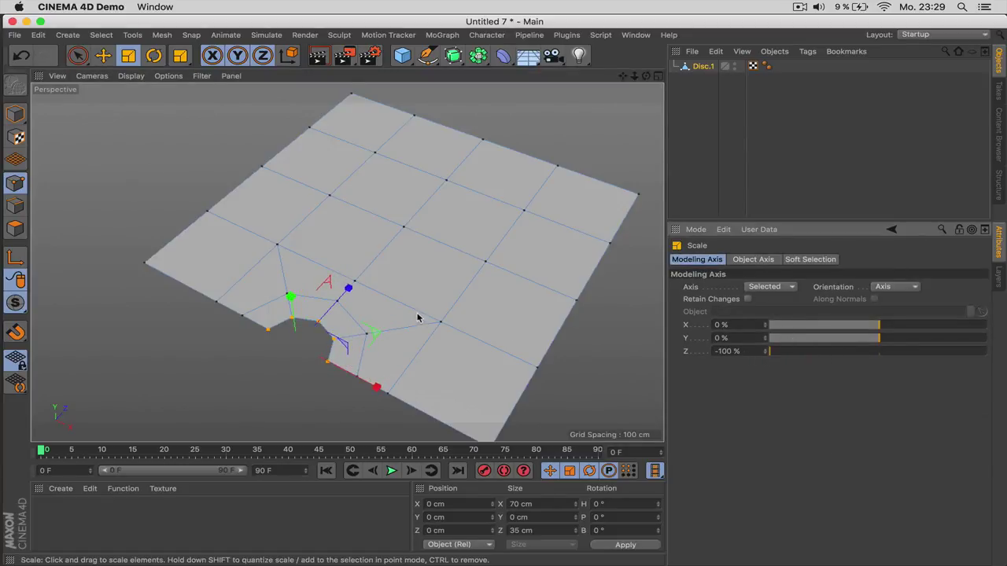
pyautogui.moveTo(415, 316); pyautogui.dragTo(548, 310)
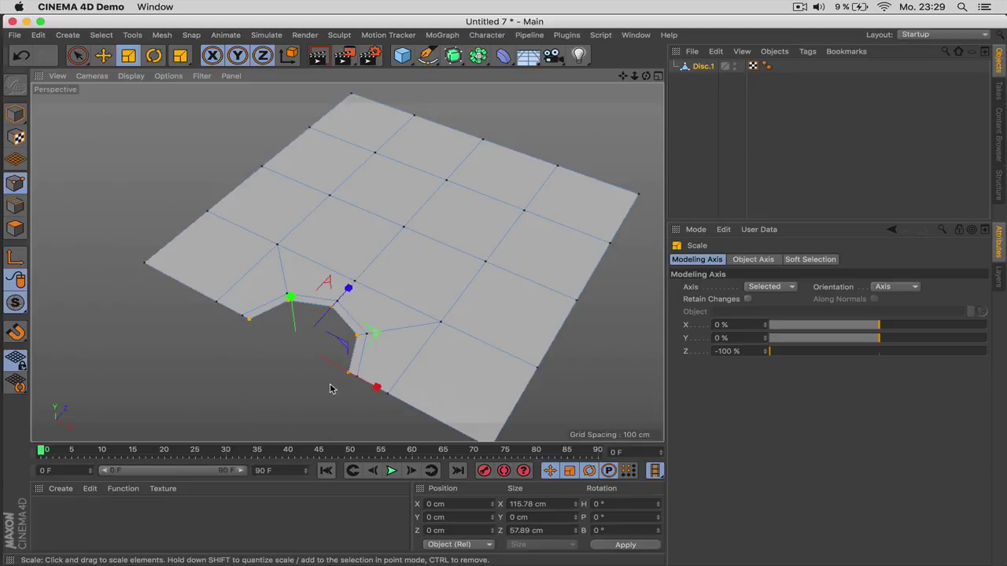
# Step: Put the mesh under a Subdivision Surface and scale its notch rim points to about 113 by 56 cm
pyautogui.keyDown('alt'); pyautogui.click(453, 56); pyautogui.keyUp('alt')
pyautogui.click(700, 79)
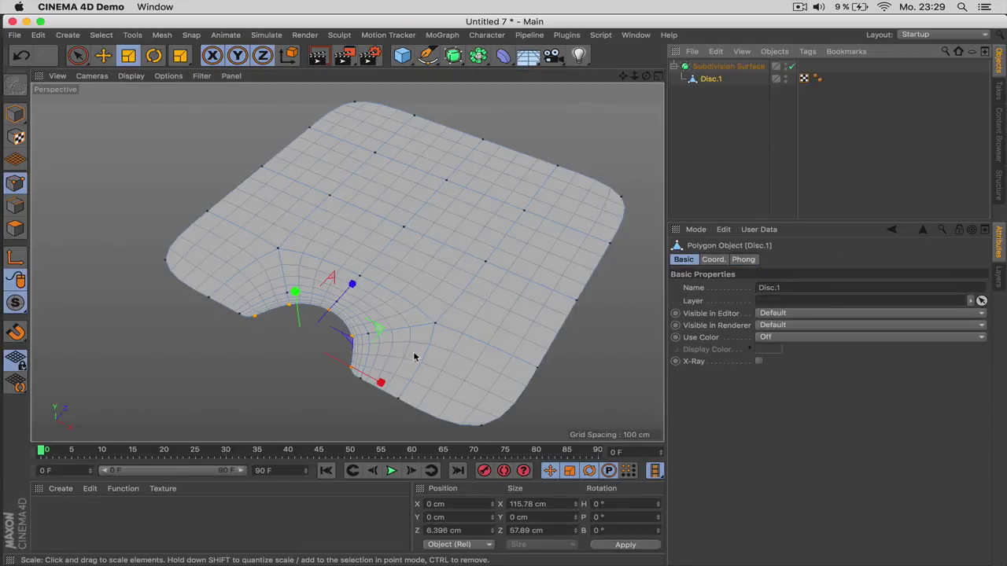
pyautogui.moveTo(383, 338)
pyautogui.mouseDown()
pyautogui.moveTo(114, 364)
pyautogui.moveTo(377, 342)
pyautogui.mouseUp()
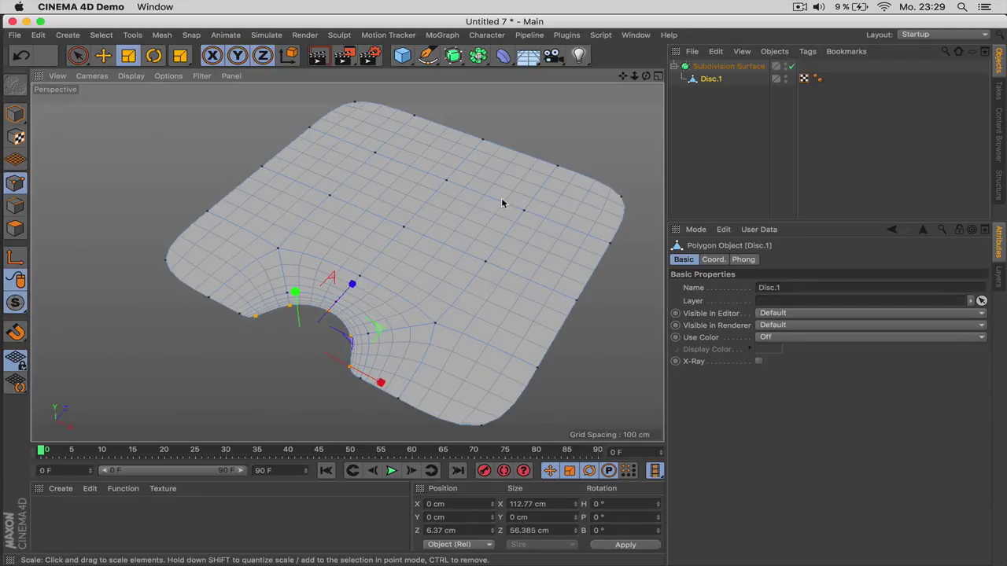
# Step: Compare the notched plane with the Subdivision Surface switched off and on
pyautogui.press('q')
pyautogui.keyDown('alt'); pyautogui.moveTo(504, 176); pyautogui.dragTo(470, 173); pyautogui.keyUp('alt')
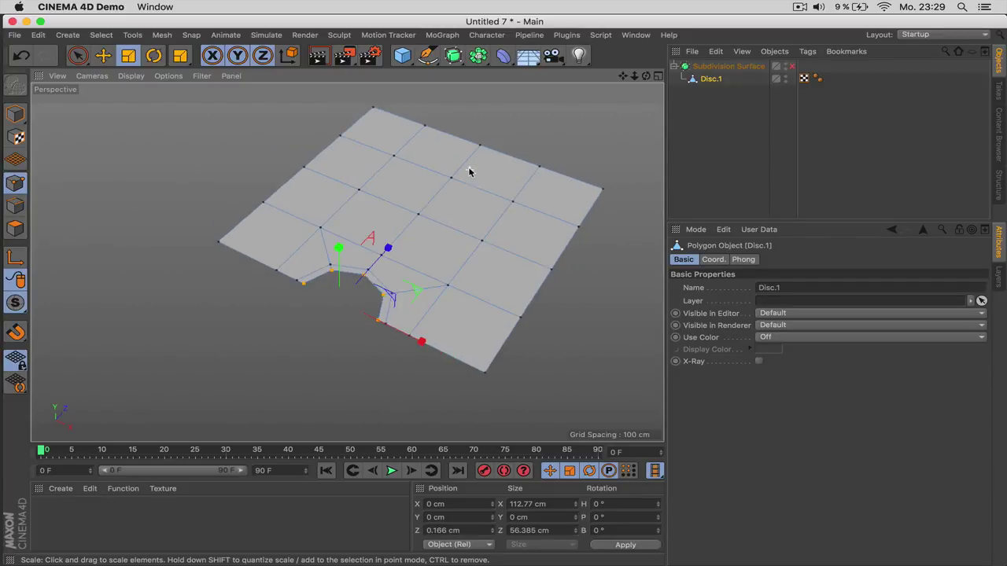
pyautogui.keyDown('alt'); pyautogui.moveTo(607, 162); pyautogui.dragTo(600, 178); pyautogui.keyUp('alt')
pyautogui.scroll(2, 602, 180)
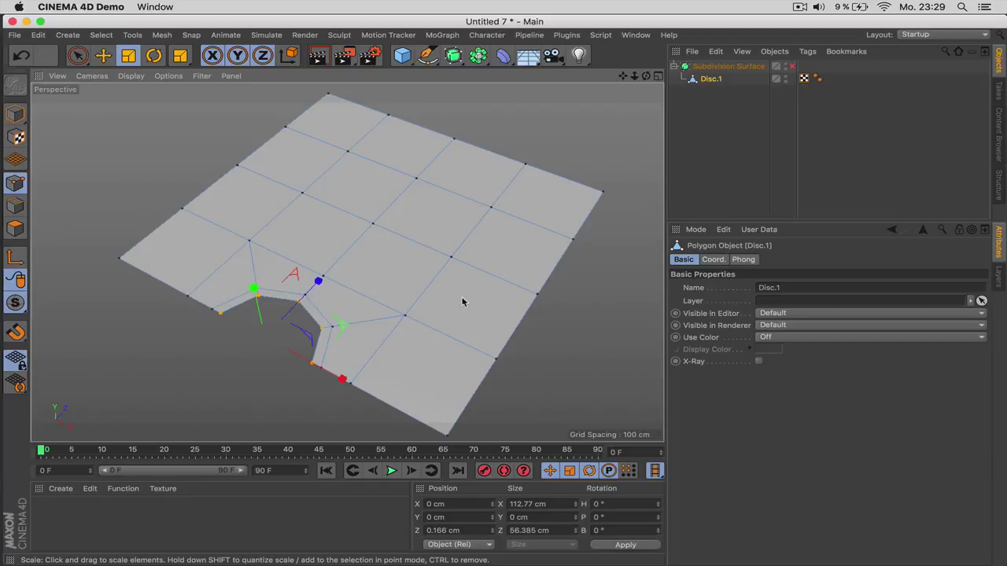
pyautogui.scroll(-1, 462, 299)
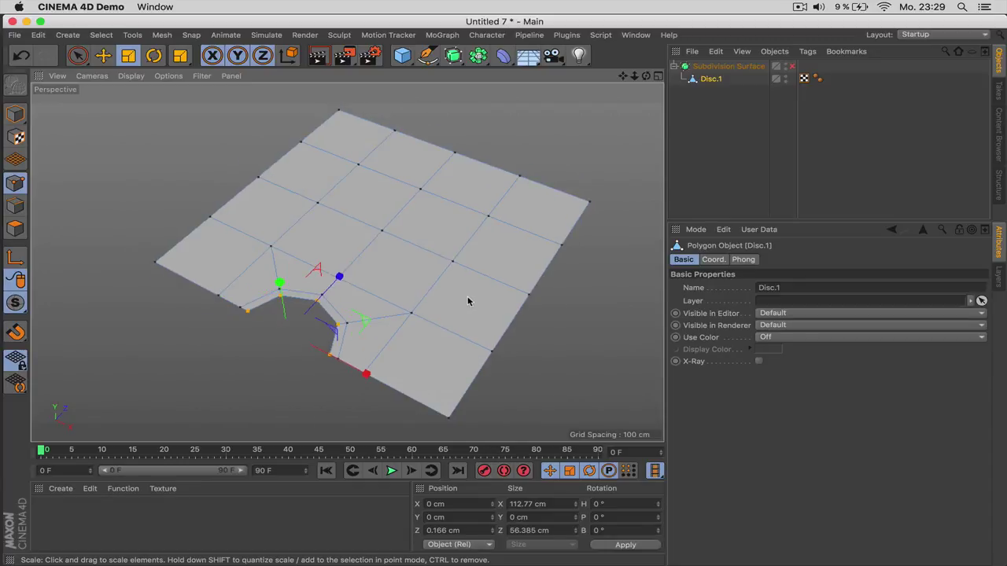
pyautogui.press('q')
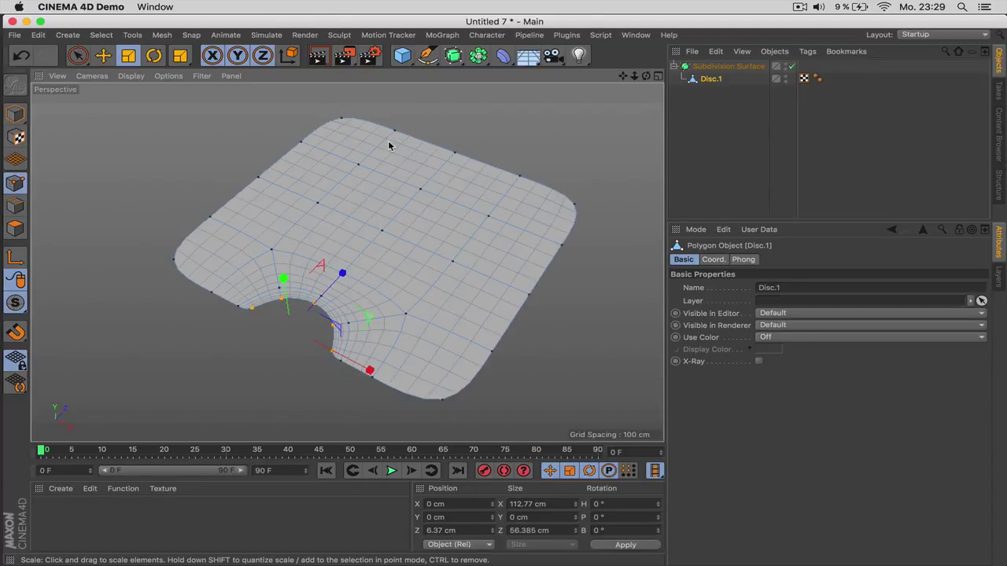
# Step: Disable the subdivision and use Plane Cut in World mode, XY plane, to add cuts close to the front and back edges
pyautogui.press('q')
pyautogui.press('k')
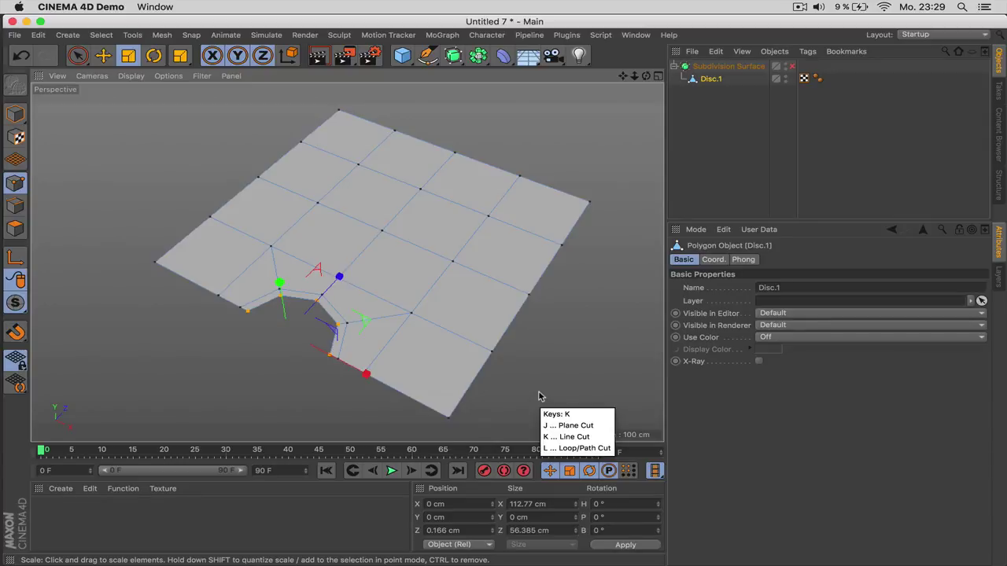
pyautogui.press('j')
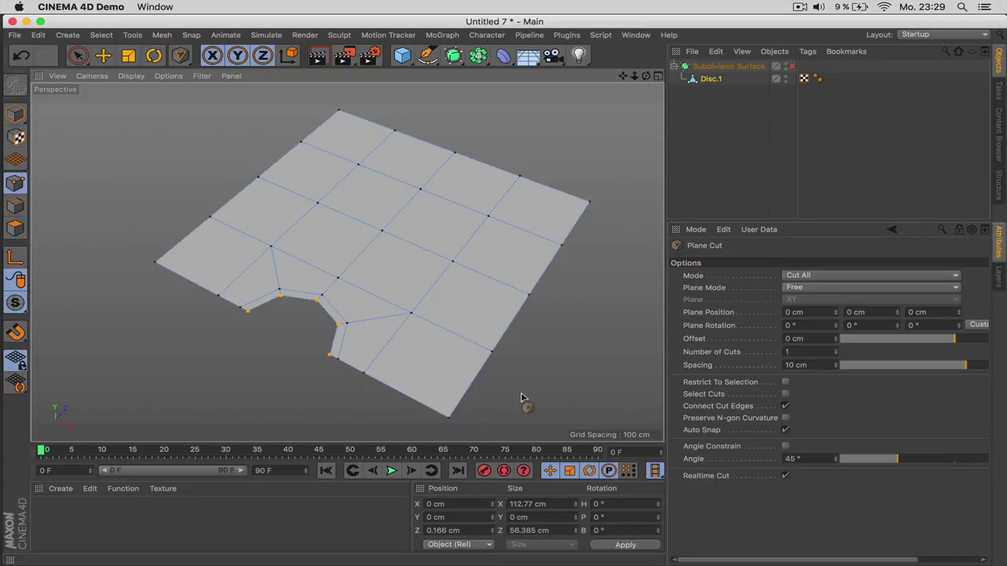
pyautogui.click(805, 287)
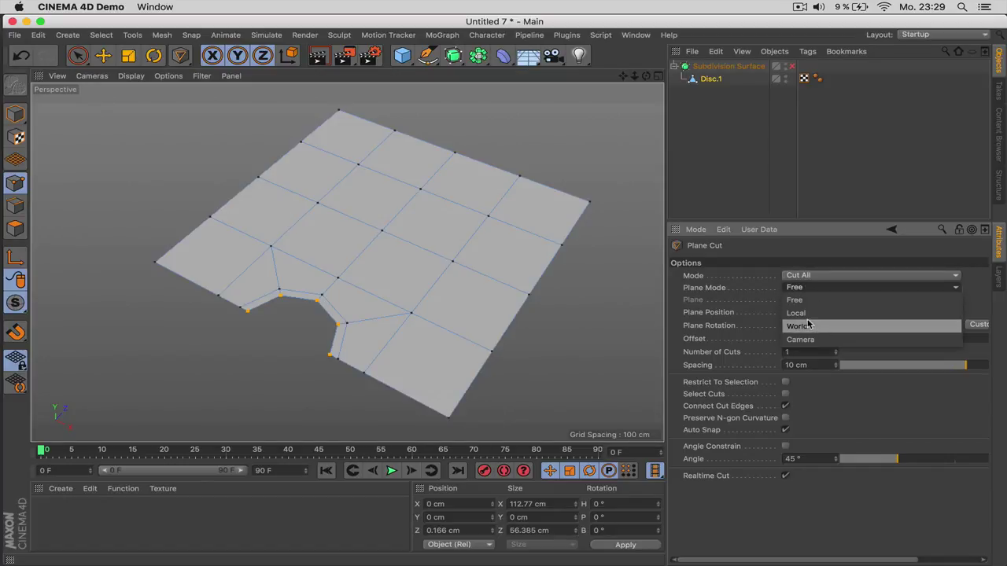
pyautogui.click(808, 325)
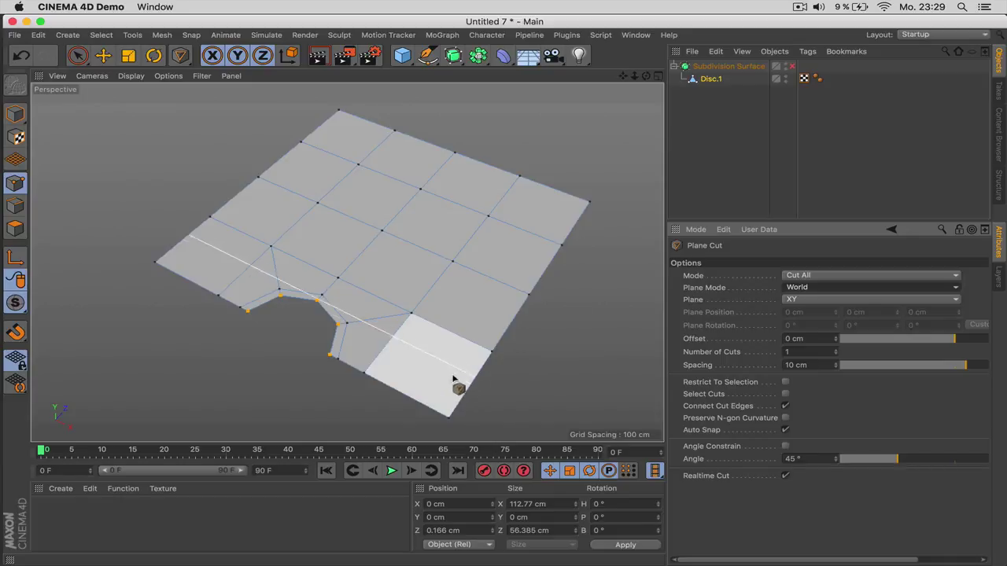
pyautogui.click(441, 411)
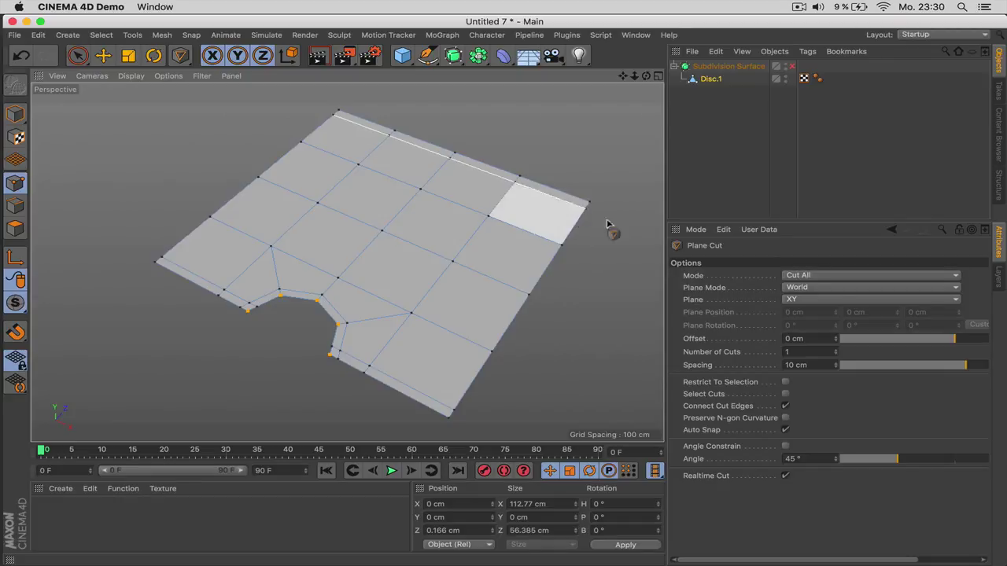
# Step: Change the Plane Cut orientation to YZ and add cuts close to the mesh's two side edges
pyautogui.click(829, 301)
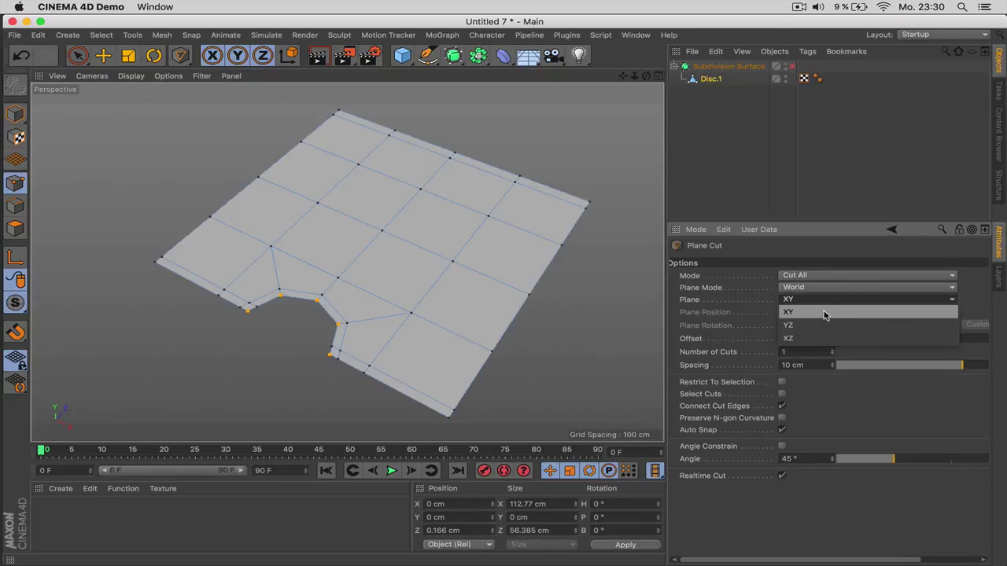
pyautogui.click(814, 339)
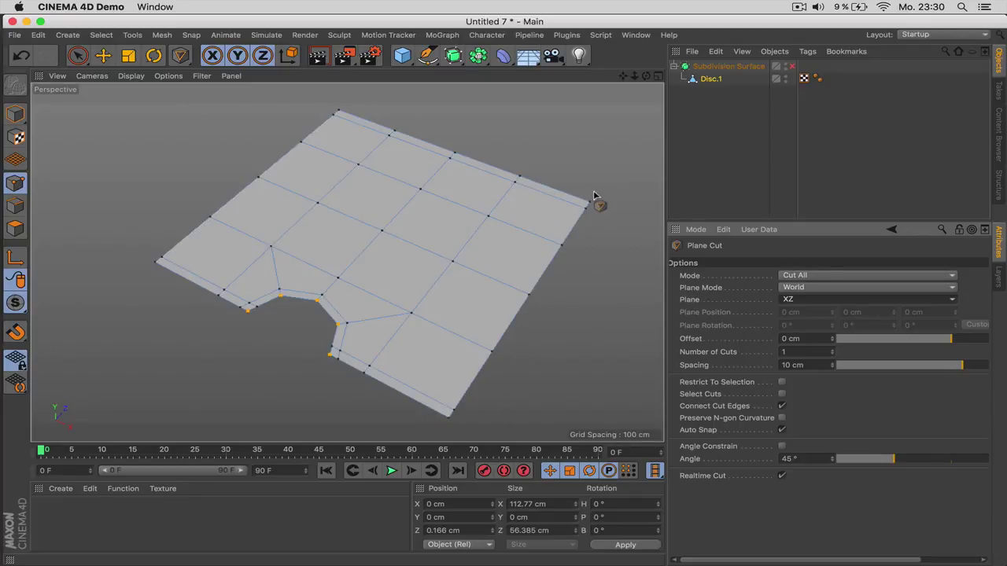
pyautogui.click(818, 303)
pyautogui.click(818, 314)
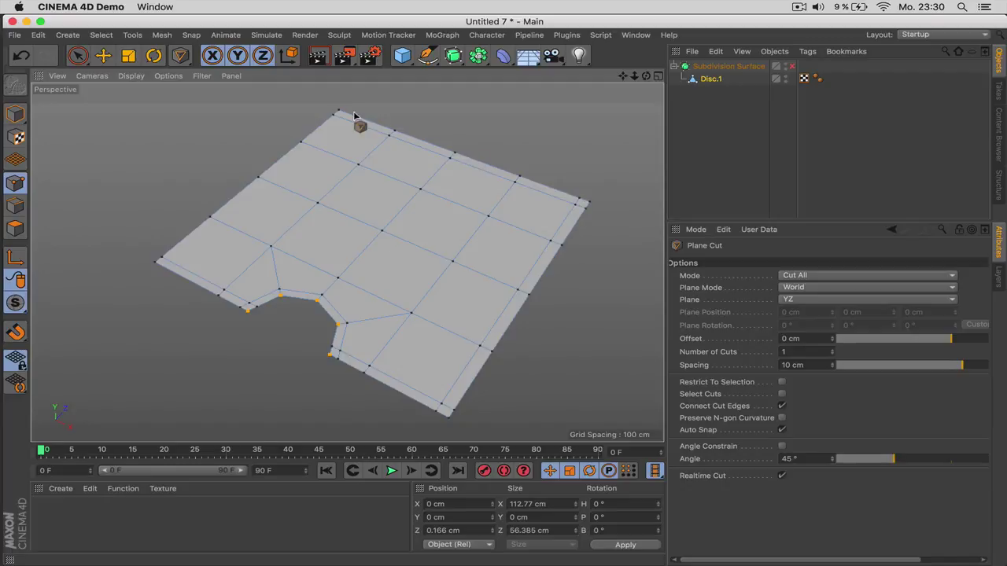
# Step: Re-enable the Subdivision Surface and display the mesh lines as Isoparms
pyautogui.click(792, 66)
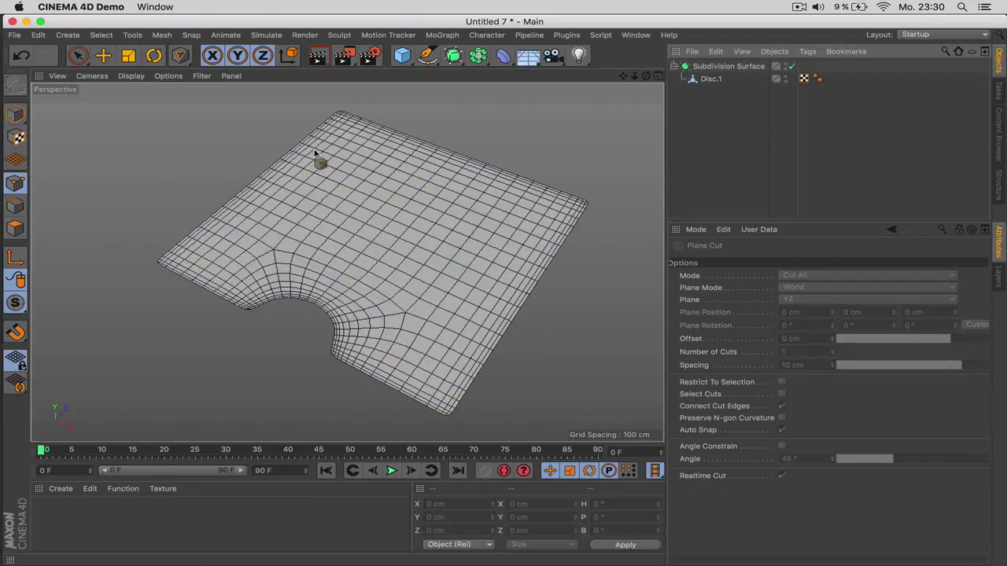
pyautogui.click(126, 77)
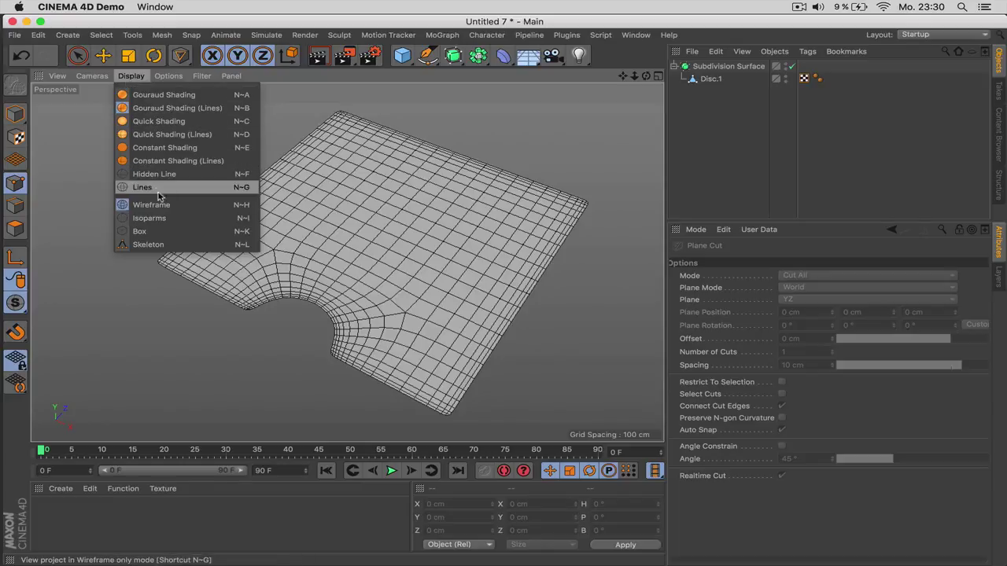
pyautogui.click(157, 218)
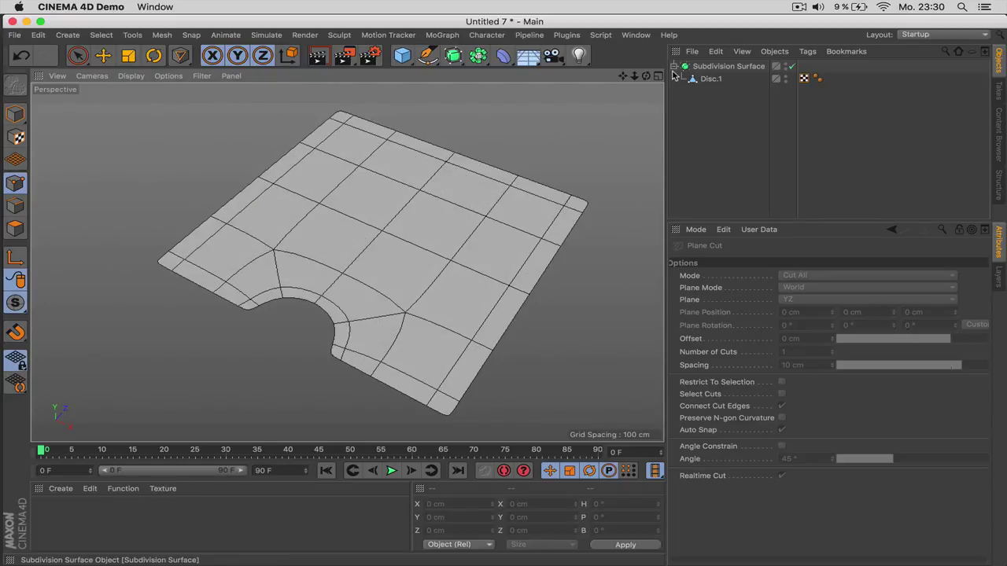
pyautogui.moveTo(651, 79); pyautogui.dragTo(621, 85)
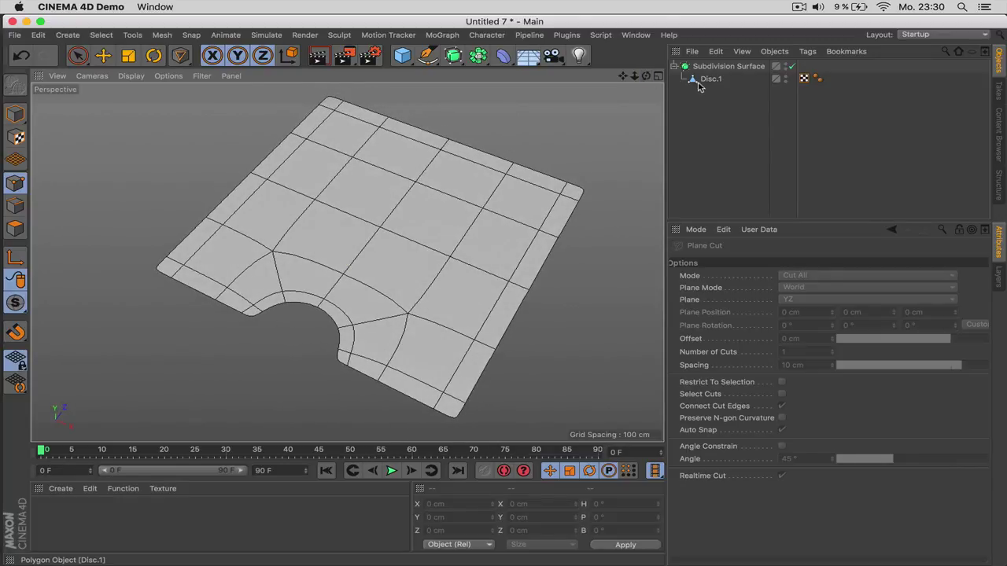
# Step: Delete two adjacent polygons of Disc.1 running inward from the side edge to open a second notch
pyautogui.click(710, 79)
pyautogui.click(16, 227)
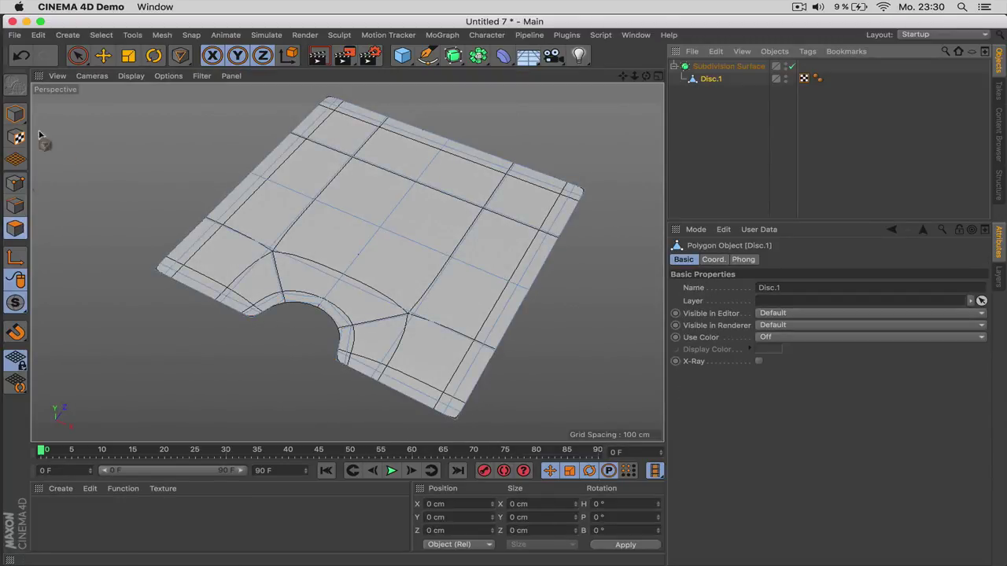
pyautogui.click(77, 55)
pyautogui.moveTo(272, 156); pyautogui.dragTo(354, 186)
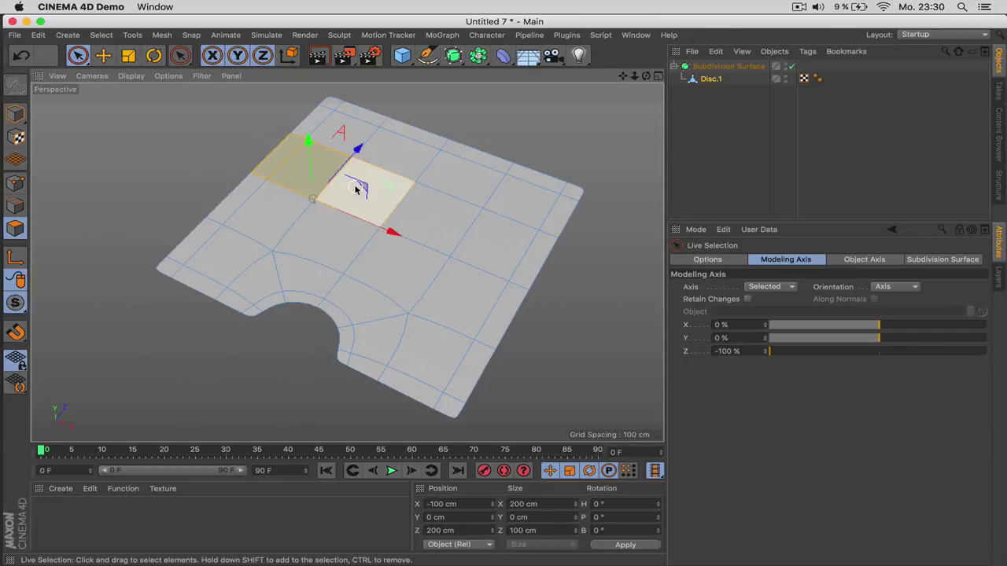
pyautogui.press('Delete')
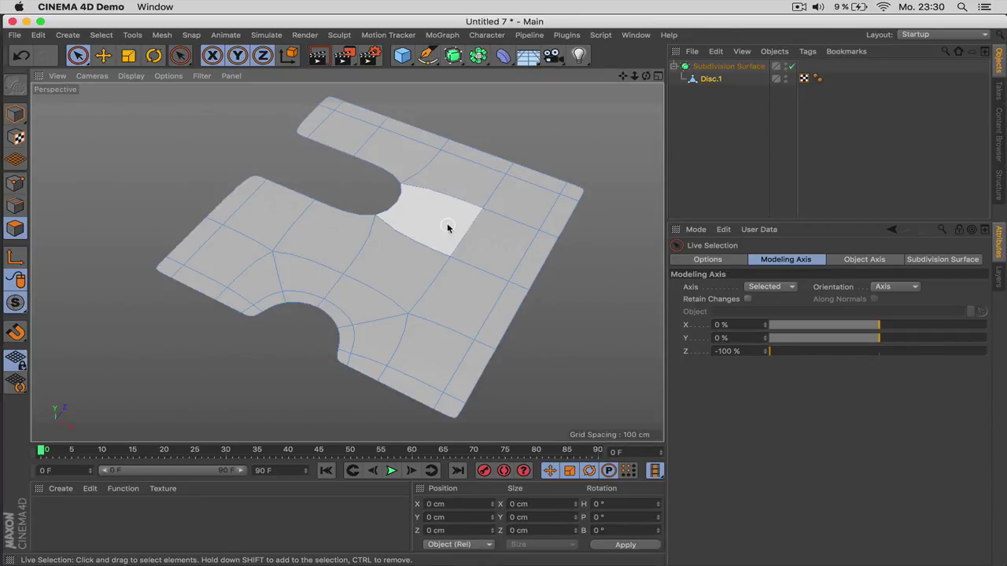
# Step: Extrude all polygons with an offset of 80 cm, caps and 2 subdivisions
pyautogui.hotkey('ctrl', 'a')
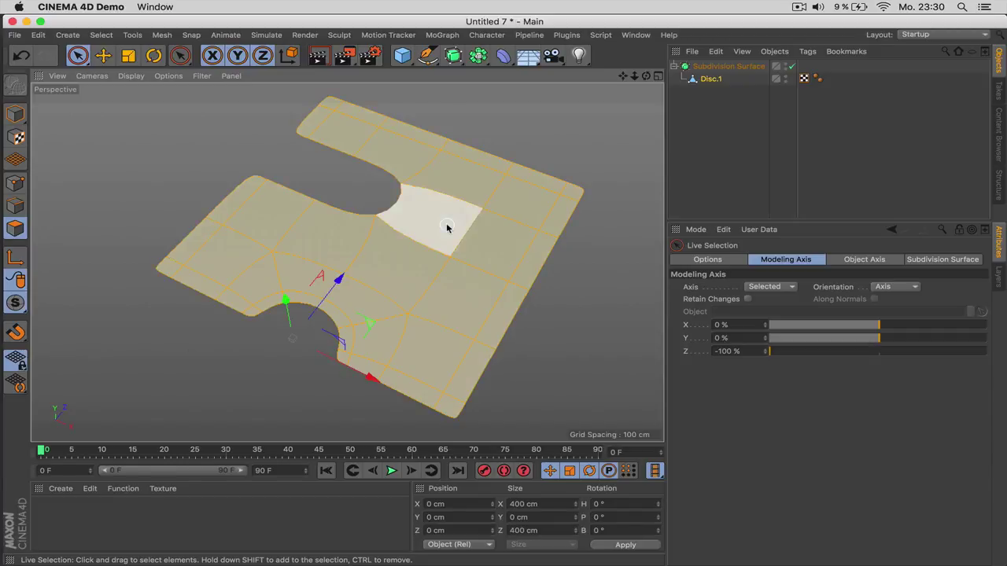
pyautogui.press('d')
pyautogui.moveTo(542, 340); pyautogui.dragTo(597, 341)
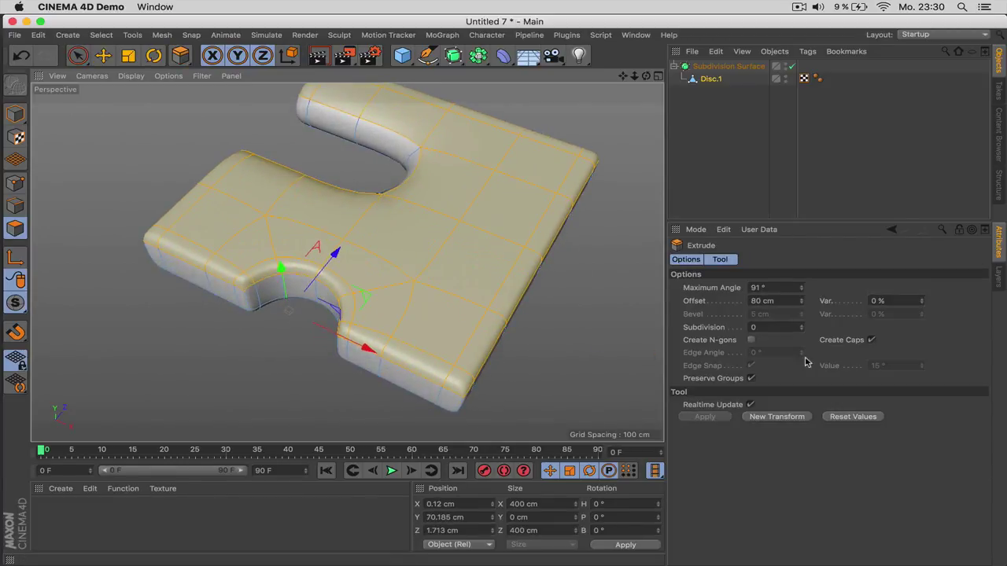
pyautogui.click(802, 326)
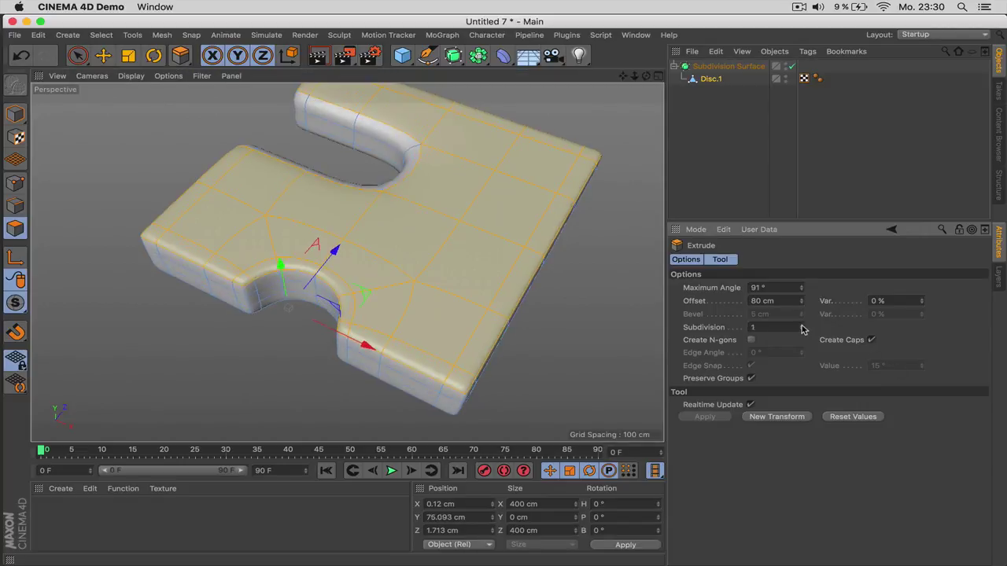
# Step: Deselect the object and inspect the extruded slab's edge flow around both notches
pyautogui.click(741, 191)
pyautogui.keyDown('alt'); pyautogui.moveTo(550, 177); pyautogui.dragTo(448, 160); pyautogui.keyUp('alt')
pyautogui.scroll(5, 483, 112)
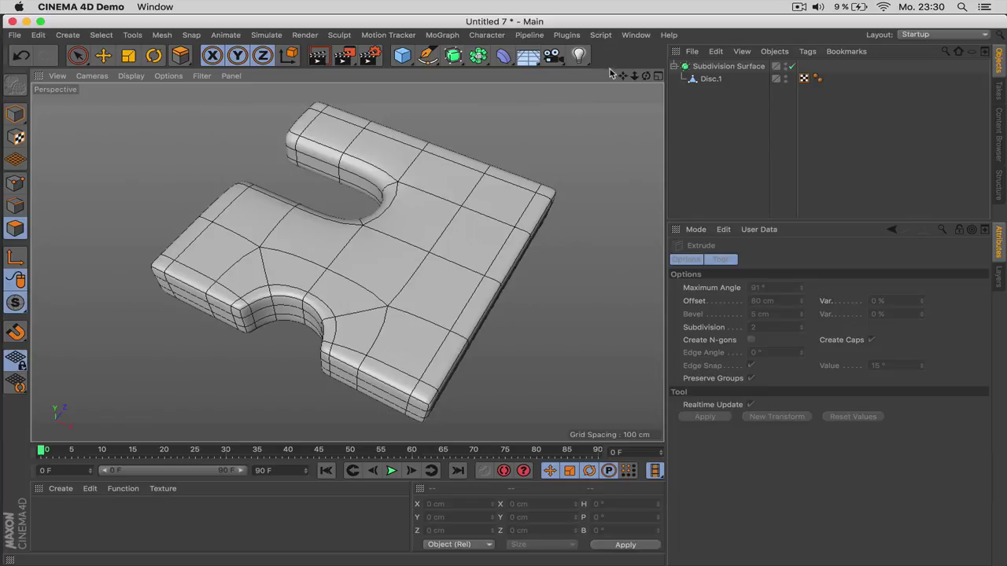
pyautogui.moveTo(622, 79); pyautogui.dragTo(645, 79)
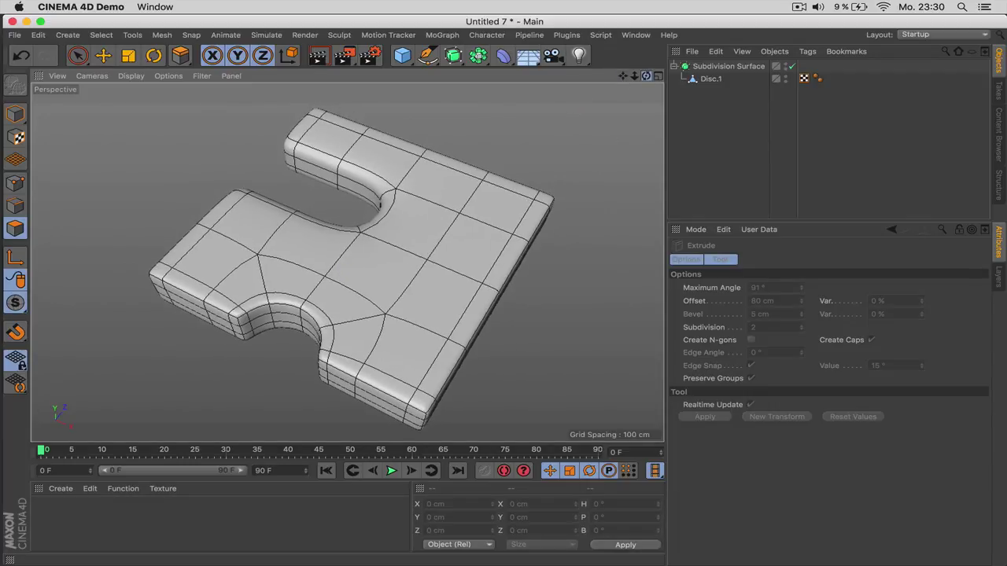
pyautogui.keyDown('alt'); pyautogui.moveTo(346, 262); pyautogui.dragTo(346, 262); pyautogui.keyUp('alt')
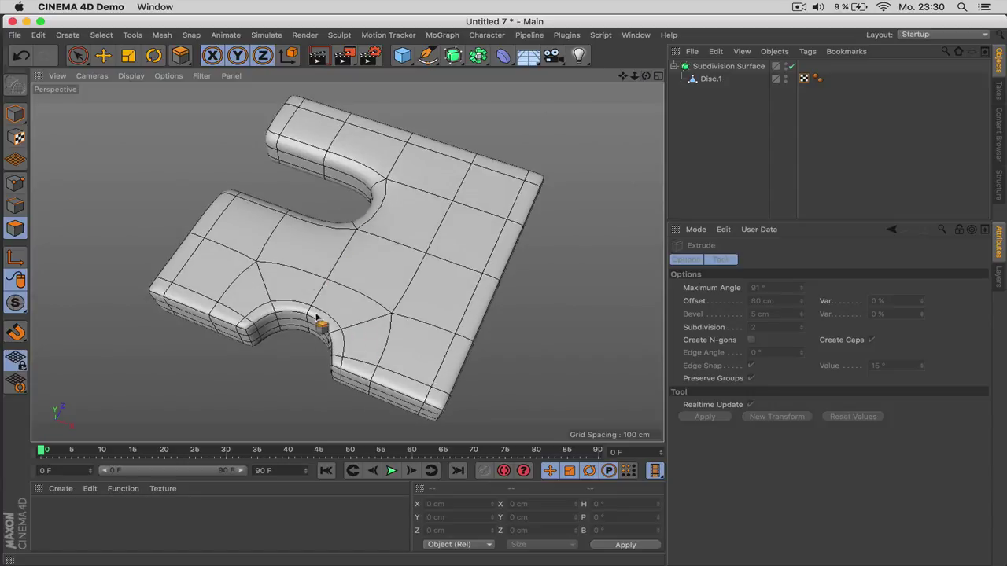
# Step: Switch from ScreenFlow to the empty Cinema 4D project
pyautogui.click(717, 69)
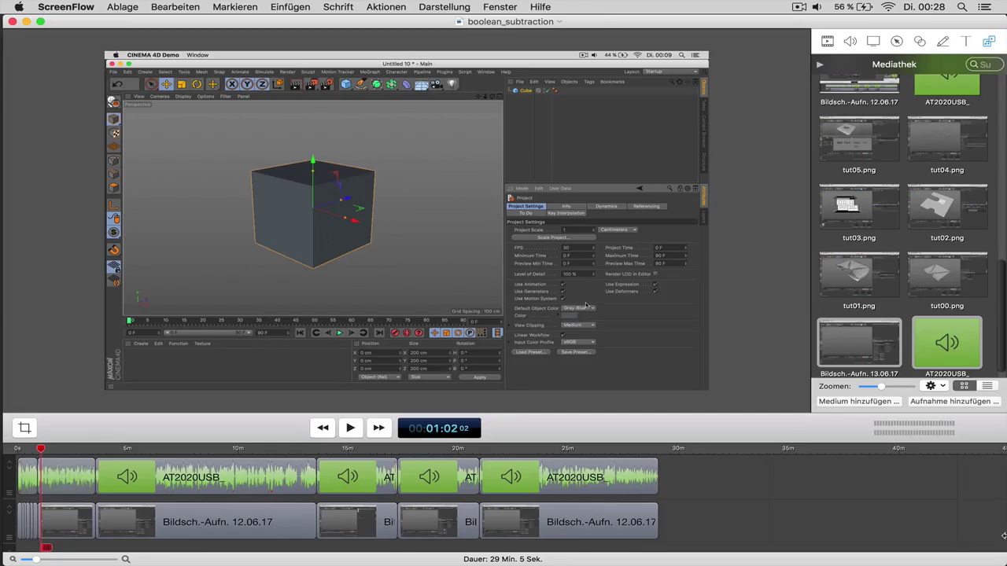
pyautogui.press('super+Tab')
pyautogui.press('super+Tab')
pyautogui.press('super+Tab')
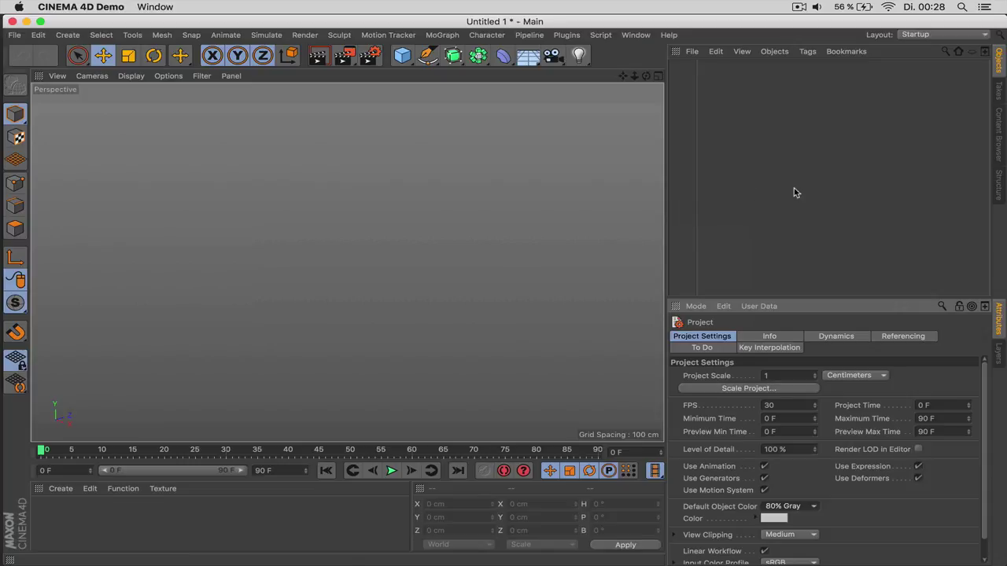
# Step: Add a Cylinder primitive and display the shaded view with mesh lines
pyautogui.click(402, 55)
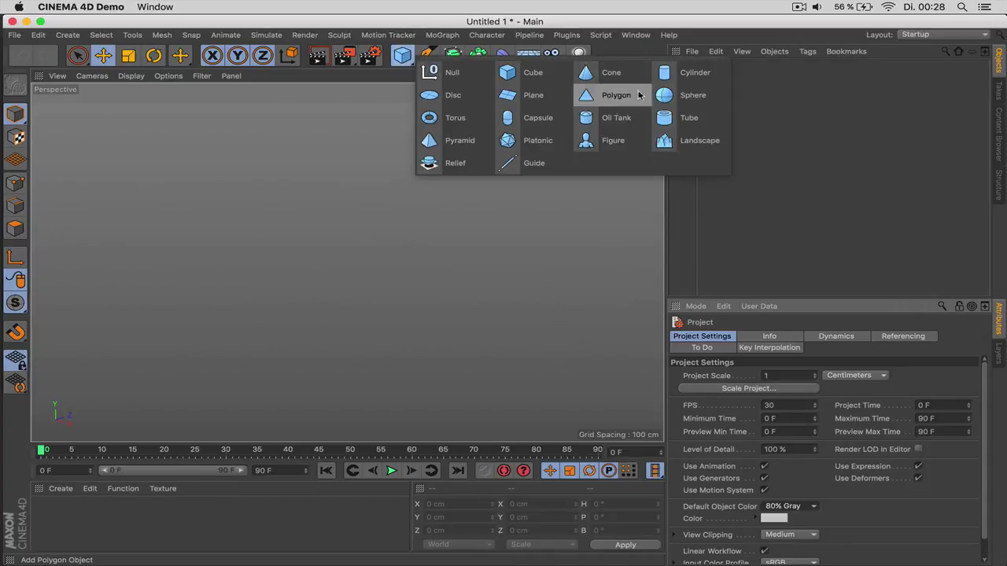
pyautogui.click(692, 72)
pyautogui.press('n')
pyautogui.press('b')
pyautogui.scroll(3, 384, 234)
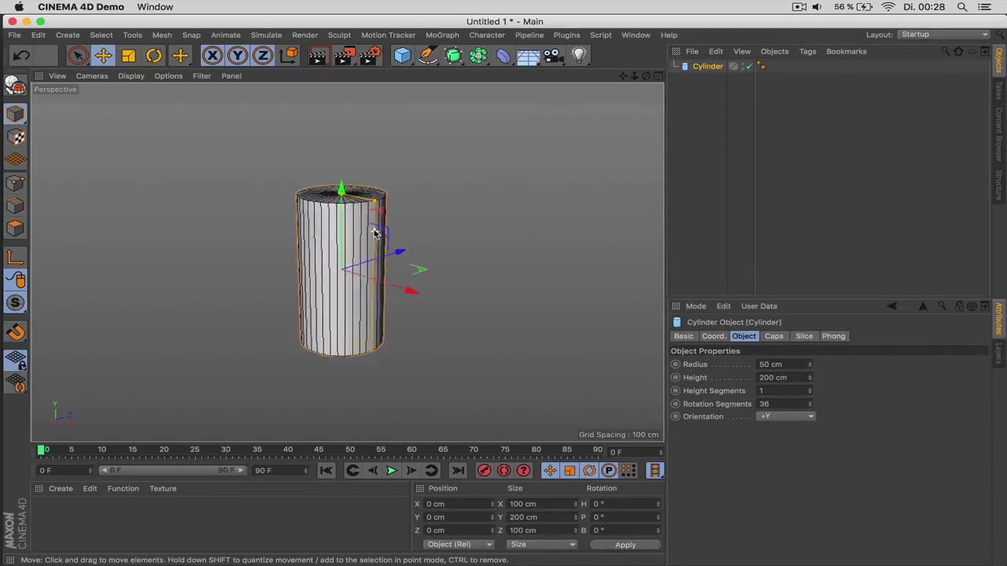
# Step: Turn off the cylinder's caps and set its height segments to 35
pyautogui.click(774, 336)
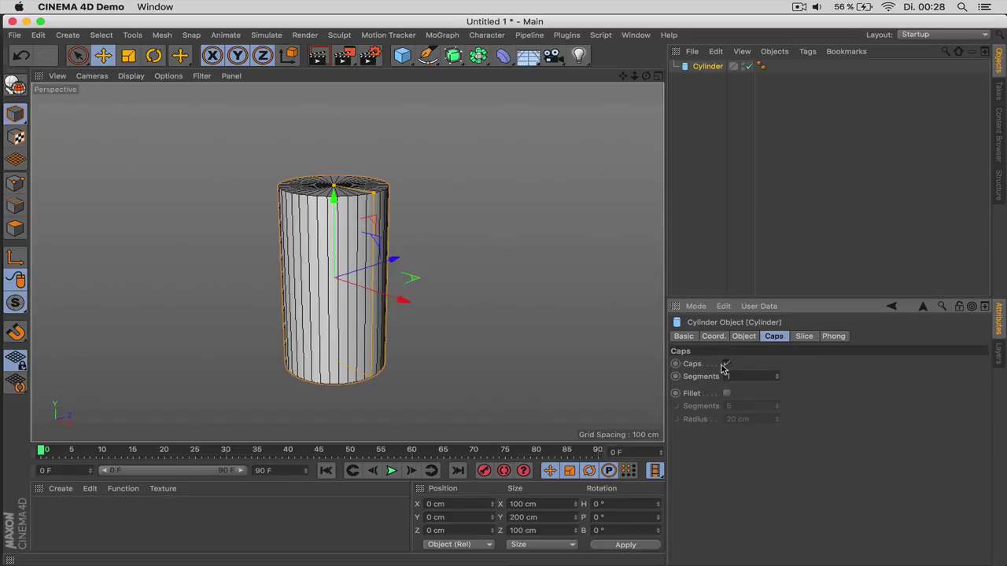
pyautogui.click(725, 365)
pyautogui.click(744, 336)
pyautogui.moveTo(811, 394)
pyautogui.mouseDown()
pyautogui.moveTo(814, 383)
pyautogui.moveTo(813, 394)
pyautogui.mouseUp()
pyautogui.scroll(1, 330, 333)
pyautogui.scroll(4, 330, 333)
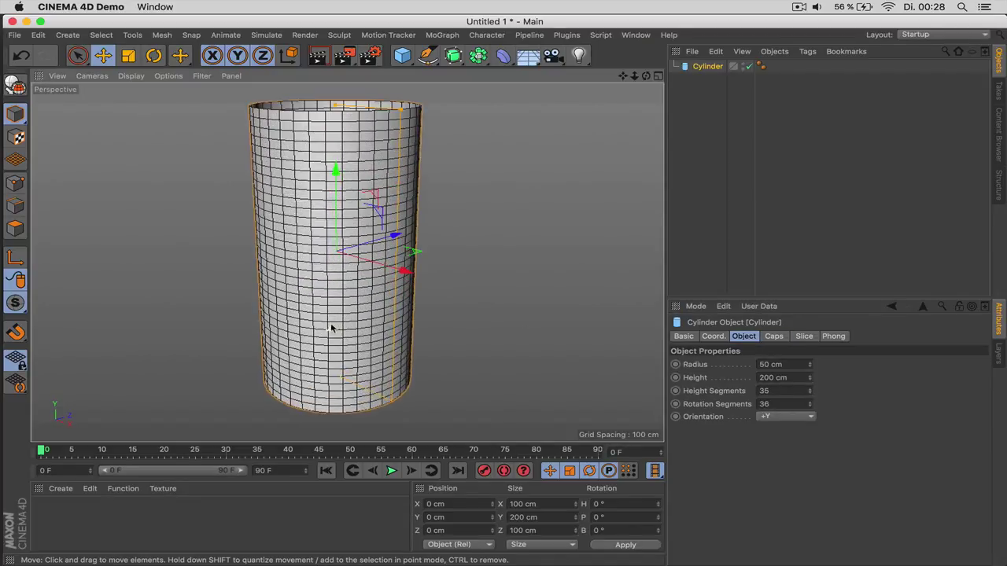
# Step: Add a Capsule shrunk to about 12.45 cm radius and 49.8 cm height, placed in the cylinder wall at about X 48 cm, Y 20 cm
pyautogui.click(402, 56)
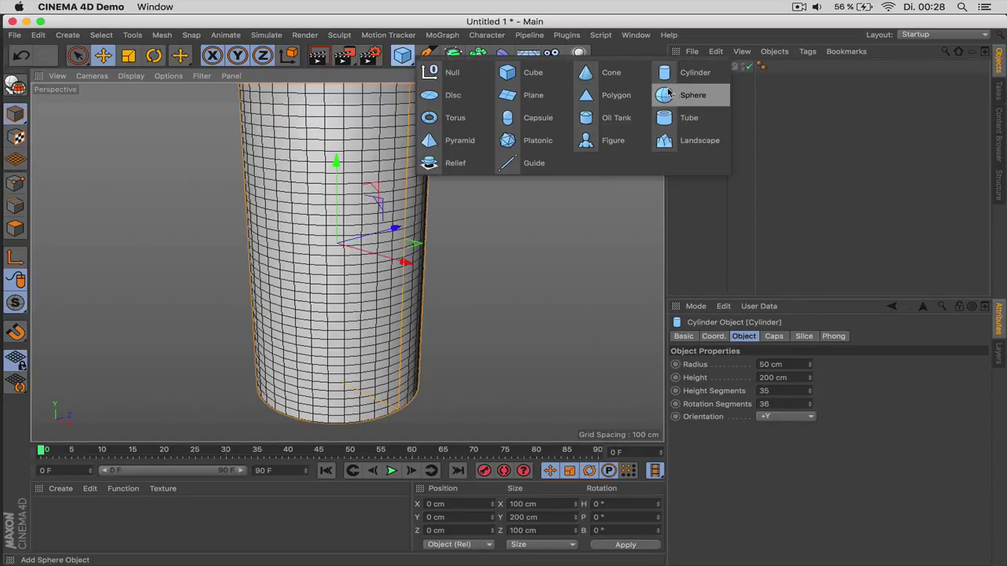
pyautogui.click(538, 117)
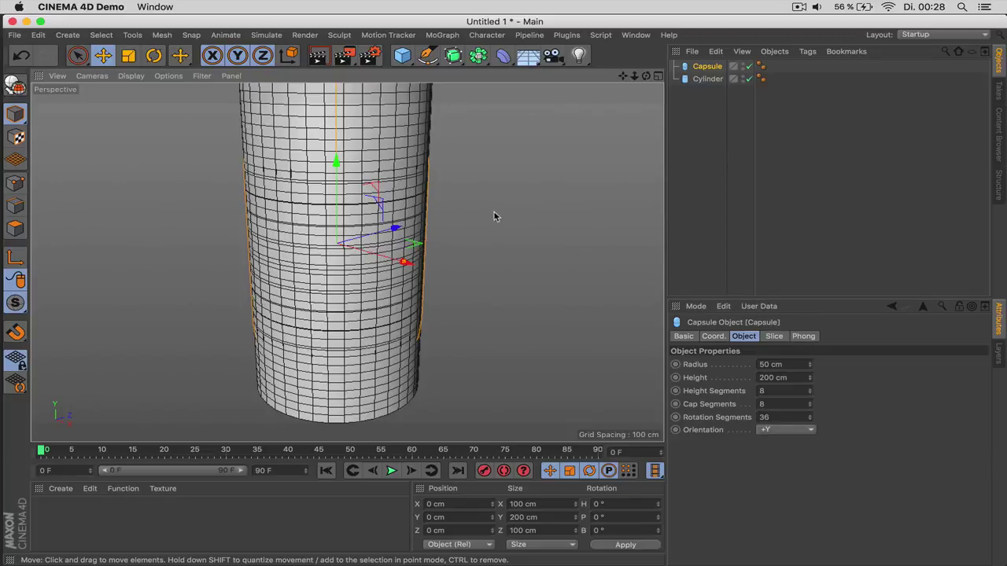
pyautogui.press('c')
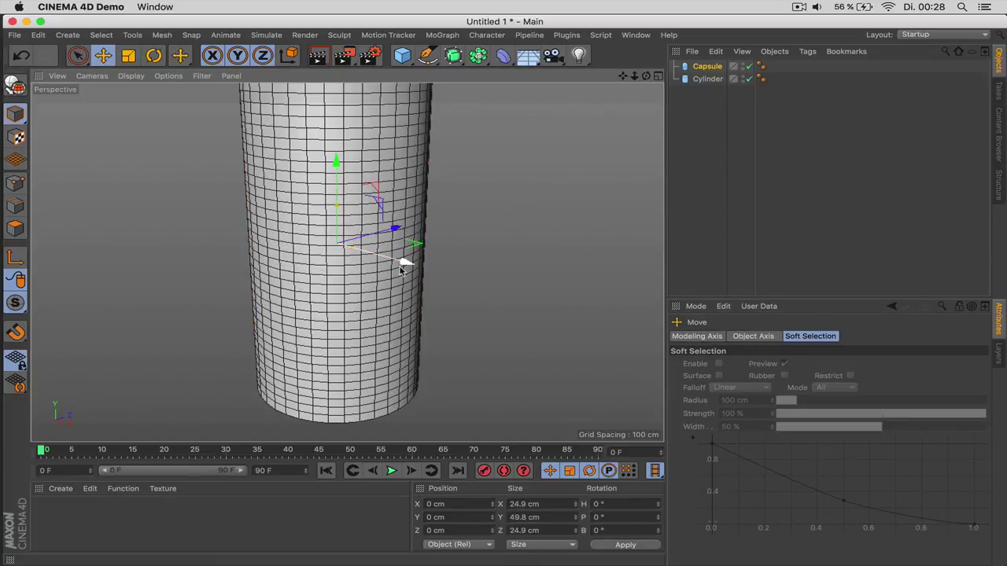
pyautogui.moveTo(401, 270); pyautogui.dragTo(474, 283)
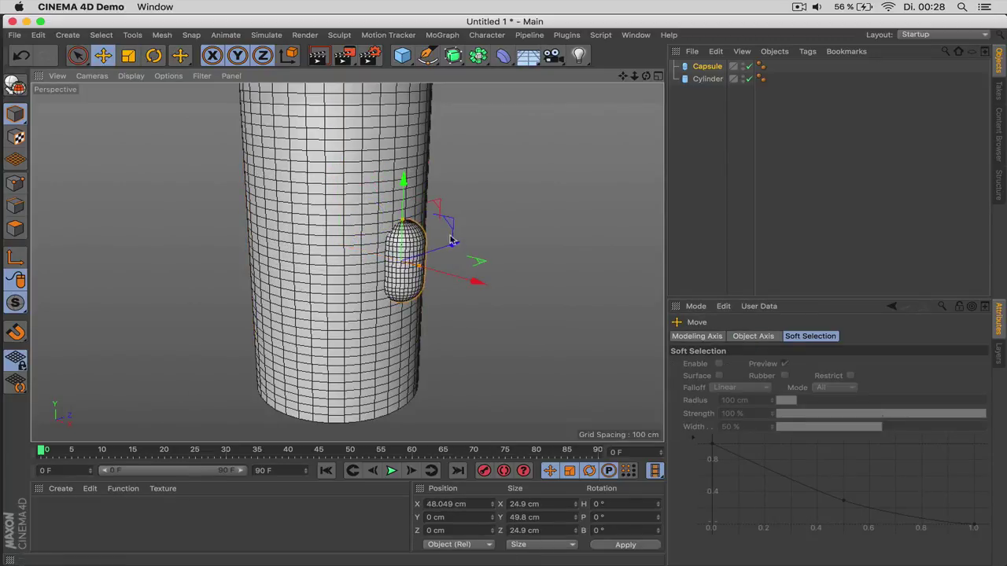
pyautogui.moveTo(402, 197); pyautogui.dragTo(403, 159)
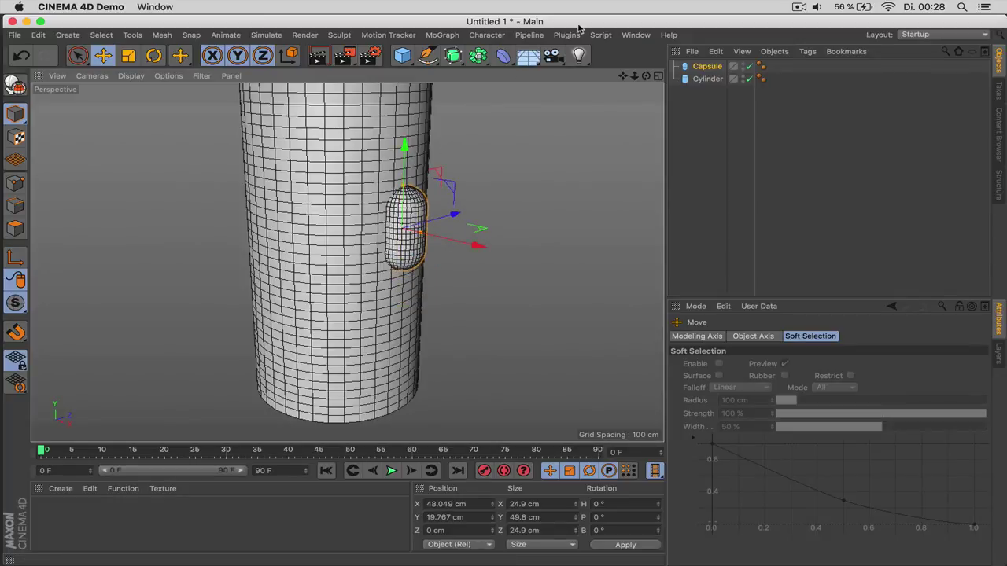
# Step: Subtract the capsule from the cylinder with a Boole object and inspect the mesh around the cut
pyautogui.click(477, 56)
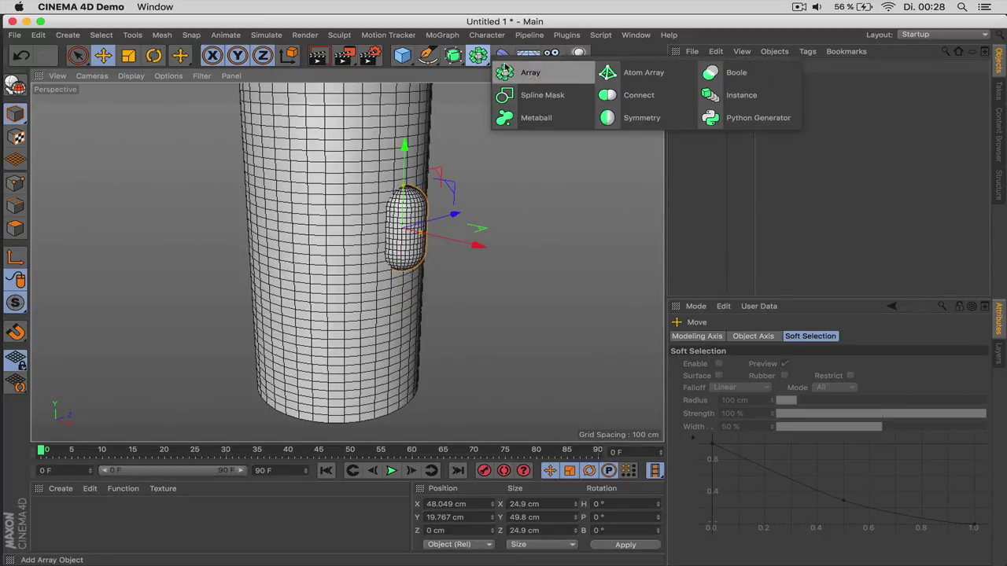
pyautogui.click(736, 72)
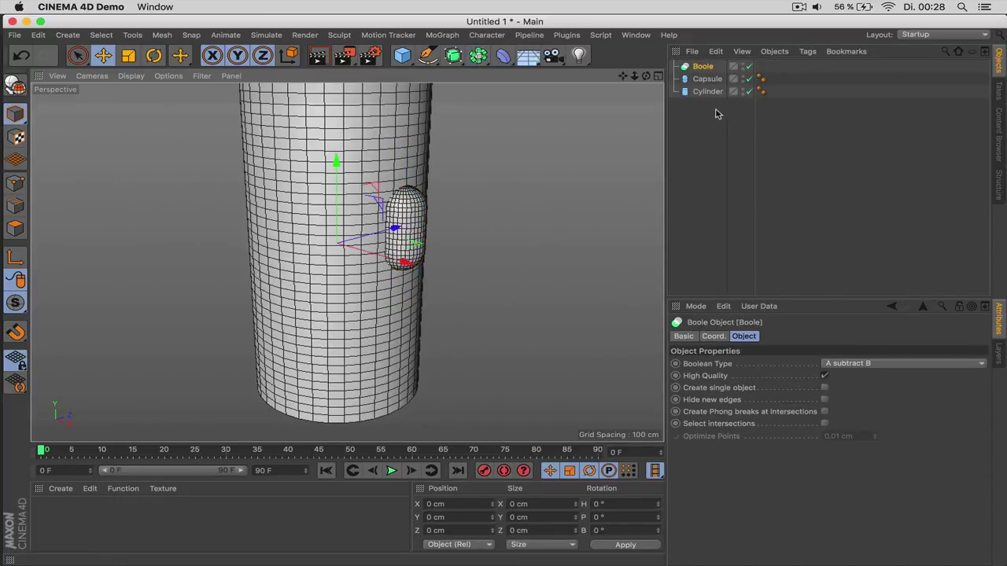
pyautogui.moveTo(708, 92); pyautogui.dragTo(704, 67)
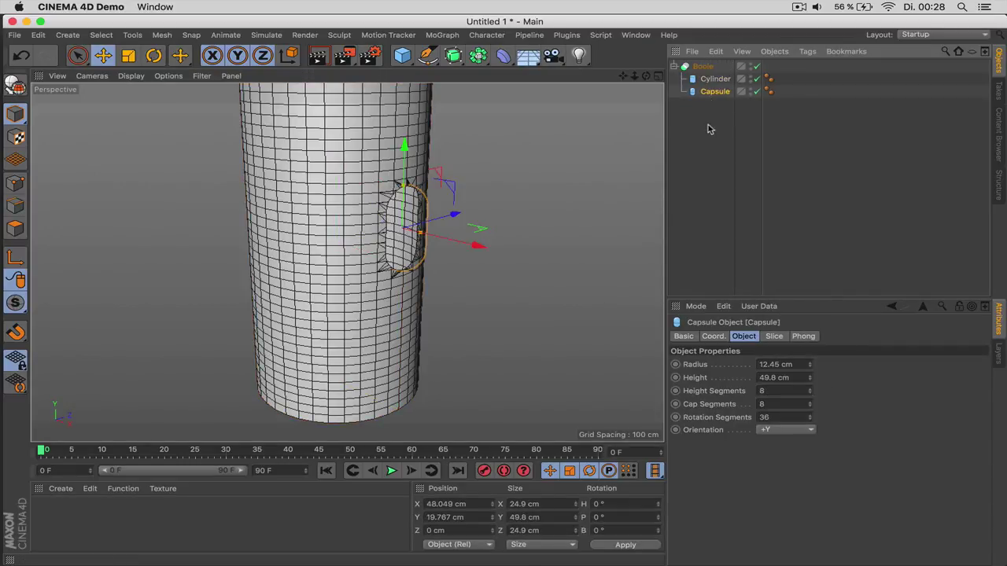
pyautogui.click(469, 166)
pyautogui.scroll(3, 416, 198)
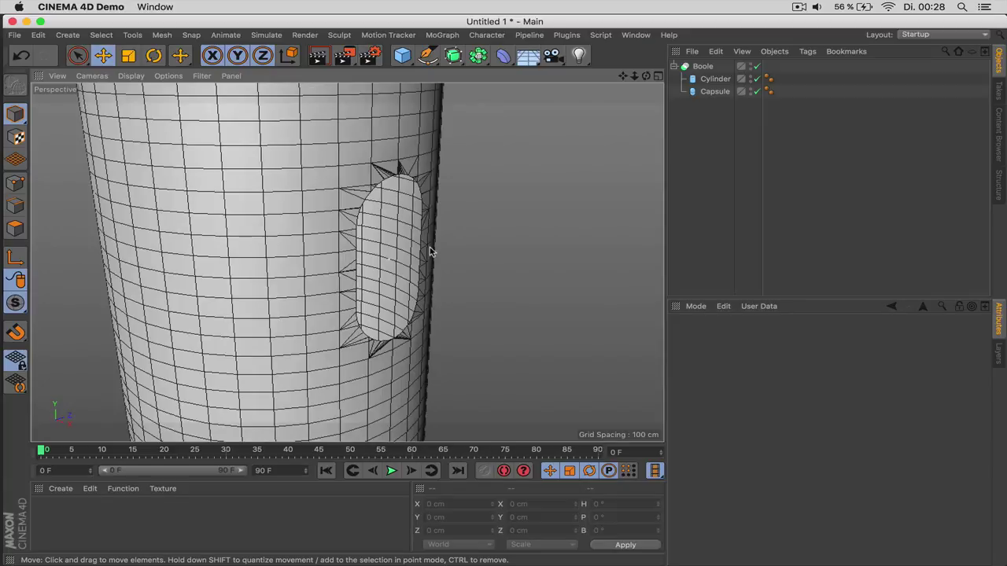
pyautogui.keyDown('alt'); pyautogui.moveTo(429, 251); pyautogui.dragTo(379, 160); pyautogui.keyUp('alt')
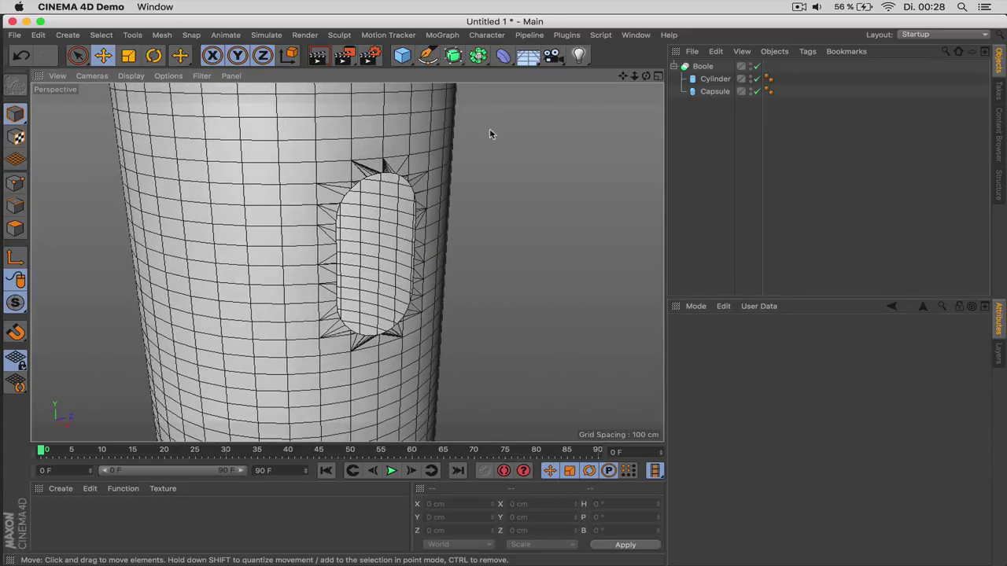
# Step: Undo the Boole and the capsule, and select the remaining cylinder
pyautogui.click(720, 82)
pyautogui.click(699, 68)
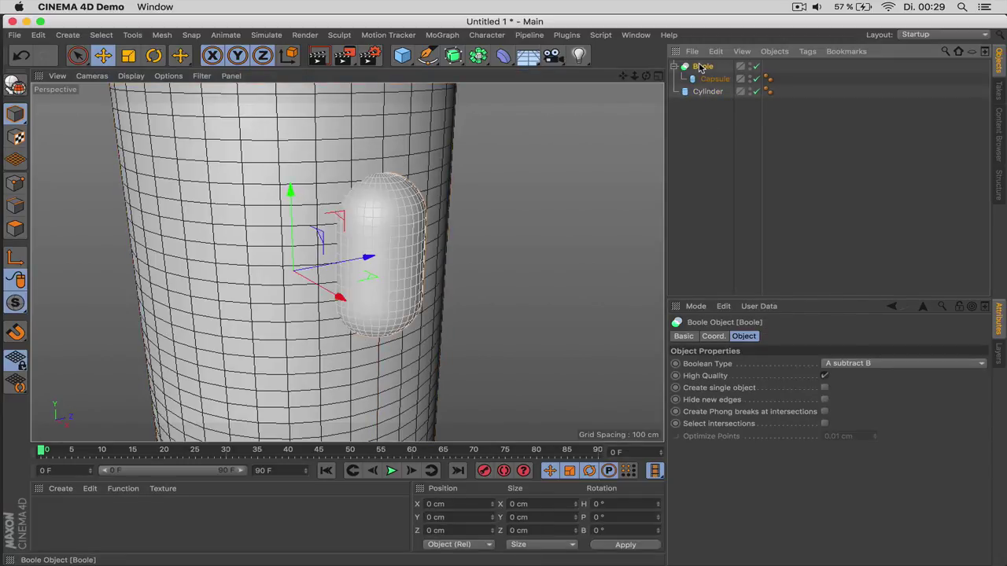
pyautogui.press('super+z')
pyautogui.press('super+z')
pyautogui.press('super+z')
pyautogui.click(727, 68)
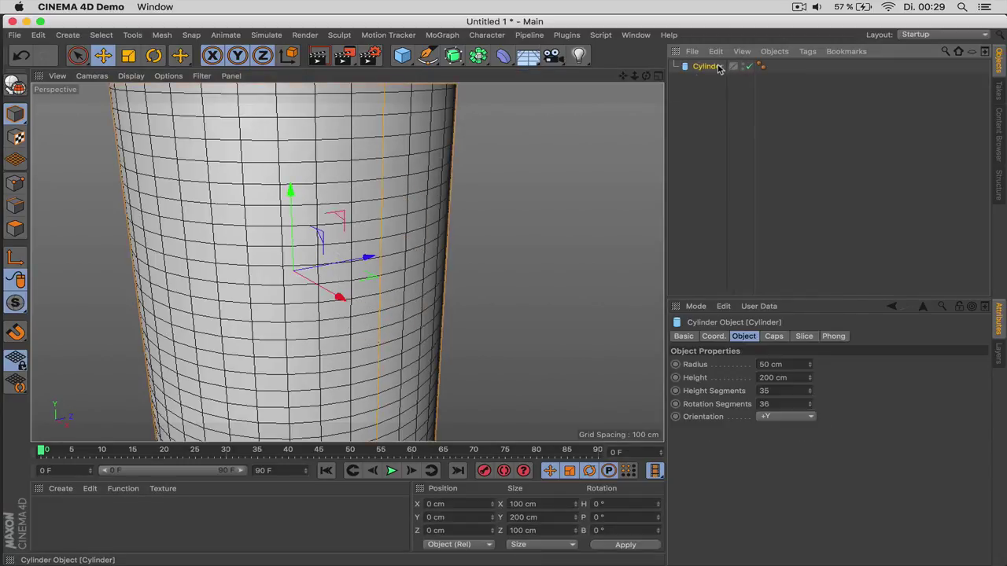
# Step: Make the cylinder editable, delete a block of polygons three wide and five high from its side, and smooth it with a Subdivision Surface
pyautogui.click(15, 85)
pyautogui.press('9')
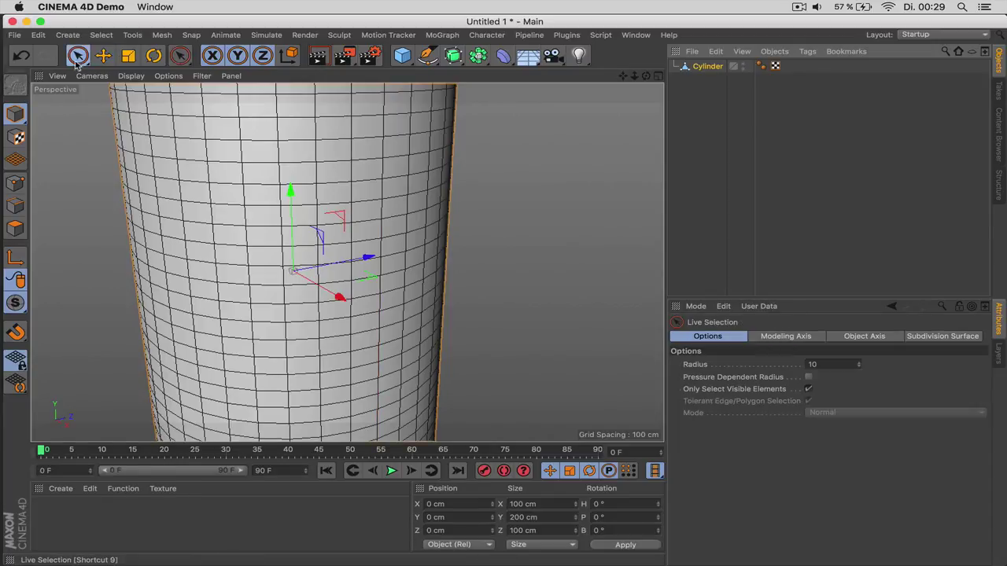
pyautogui.click(15, 228)
pyautogui.moveTo(330, 189)
pyautogui.mouseDown()
pyautogui.moveTo(354, 206)
pyautogui.moveTo(345, 267)
pyautogui.mouseUp()
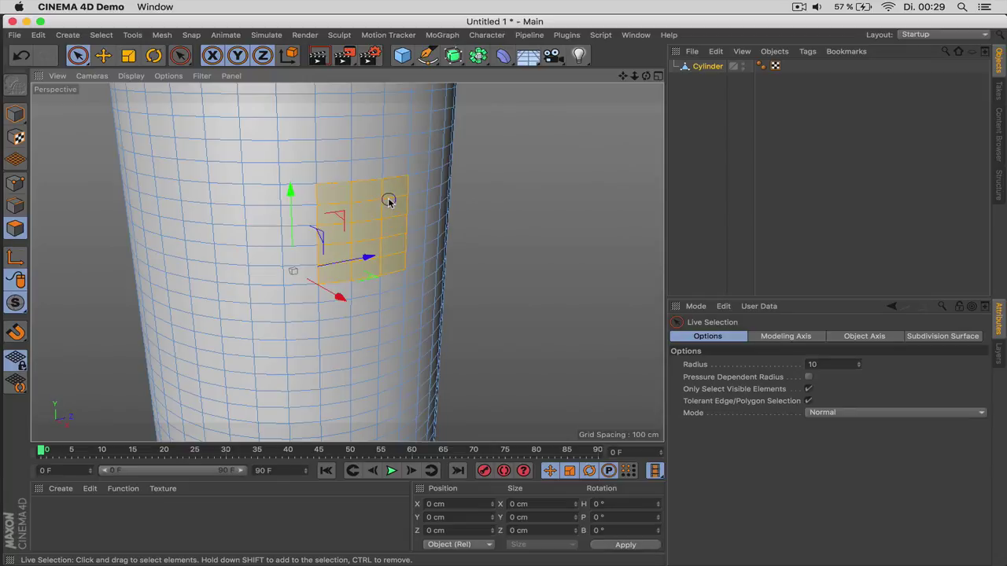
pyautogui.press('Delete')
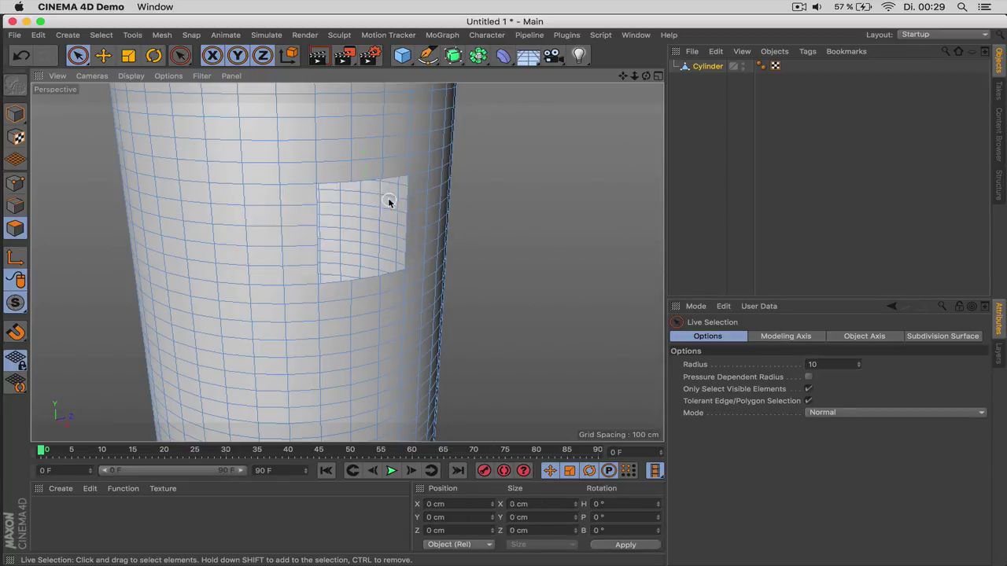
pyautogui.keyDown('alt'); pyautogui.click(453, 55); pyautogui.keyUp('alt')
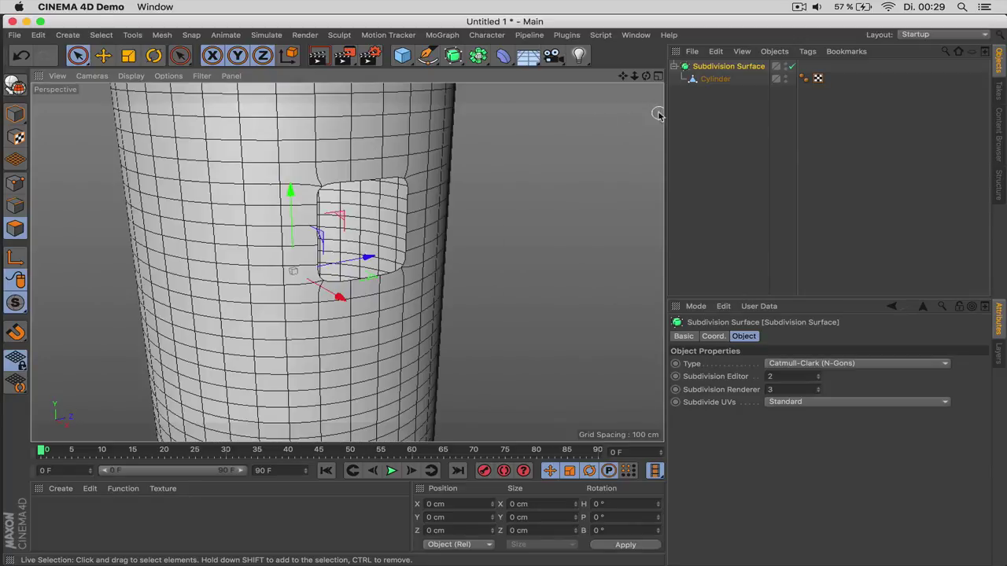
# Step: Undo the smoothing and the deletion, and cut a narrower hole two polygons wide and five high under a Subdivision Surface
pyautogui.press('super+z')
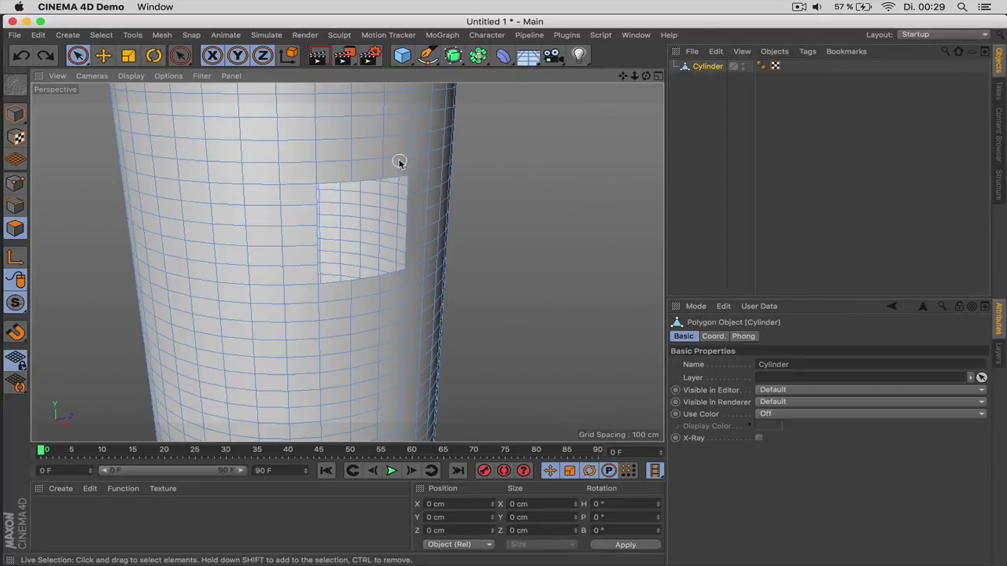
pyautogui.press('super+z')
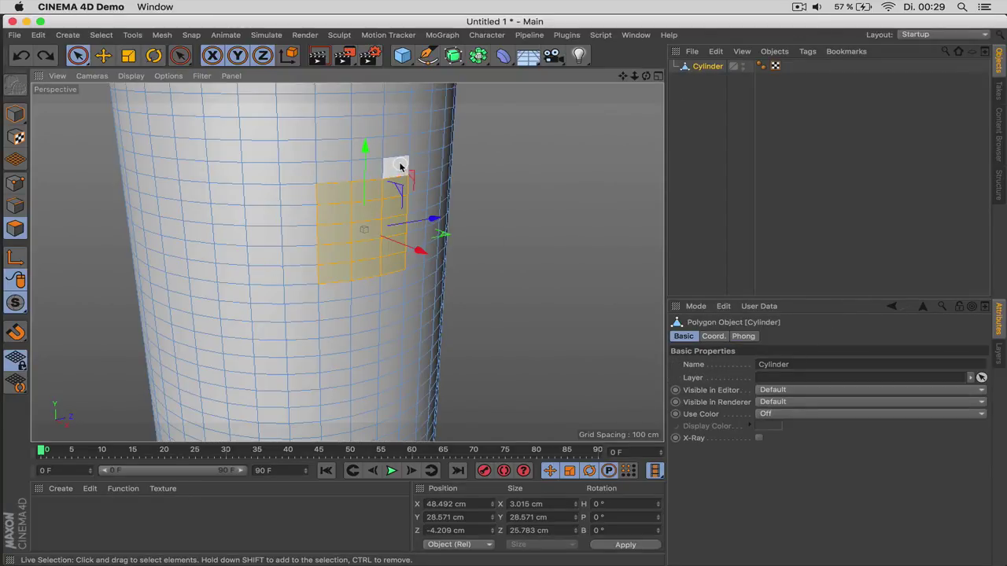
pyautogui.keyDown('ctrl'); pyautogui.moveTo(399, 166); pyautogui.dragTo(386, 342); pyautogui.keyUp('ctrl')
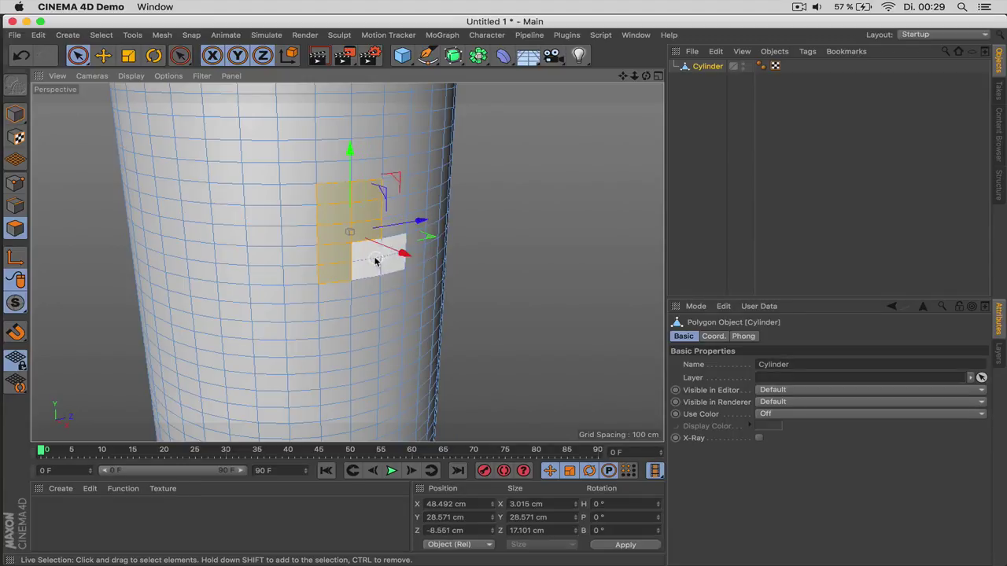
pyautogui.keyDown('alt'); pyautogui.click(454, 55); pyautogui.keyUp('alt')
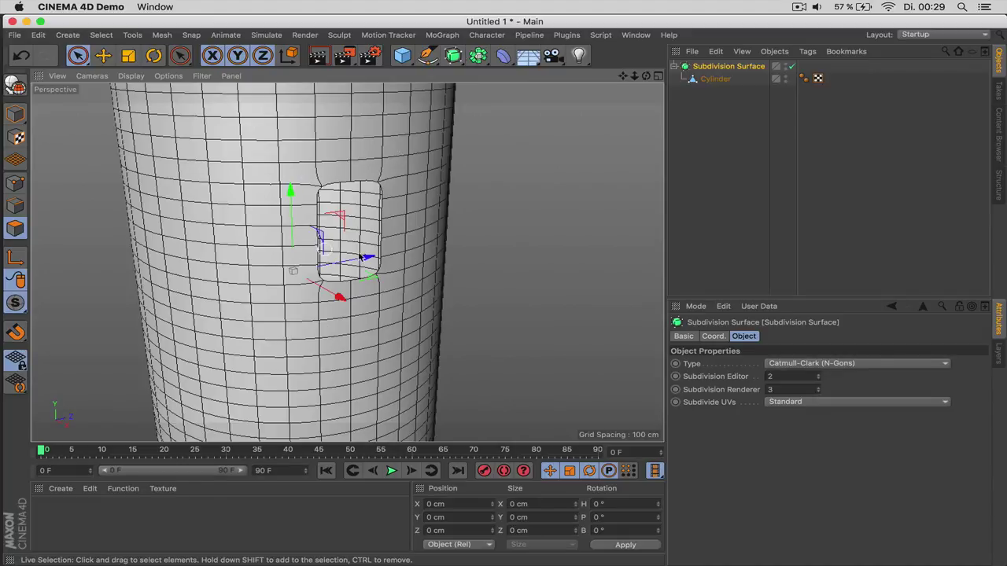
# Step: Undo back to the parametric cylinder and set 27 height segments and 43 rotation segments
pyautogui.press('super+z')
pyautogui.press('super+z')
pyautogui.press('super+z')
pyautogui.press('super+z')
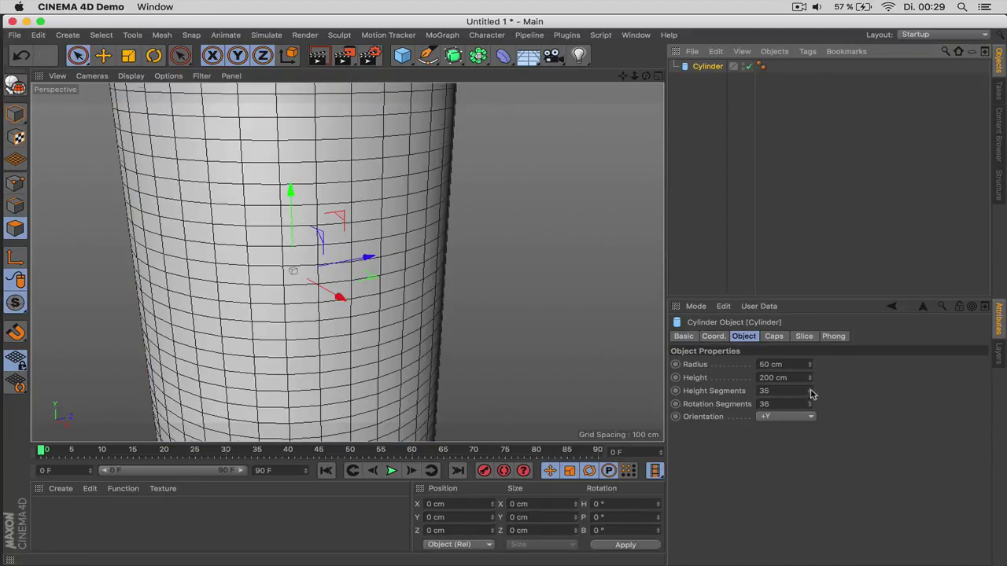
pyautogui.moveTo(813, 394); pyautogui.dragTo(810, 371)
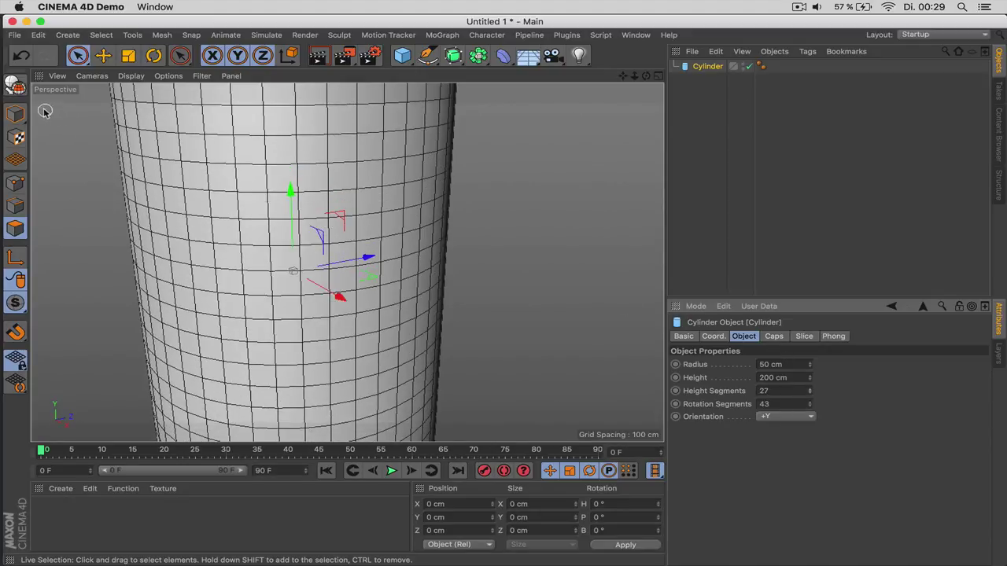
# Step: Make the cylinder editable and preview a hole two polygons wide and three high in its side under a Subdivision Surface
pyautogui.click(15, 85)
pyautogui.click(77, 56)
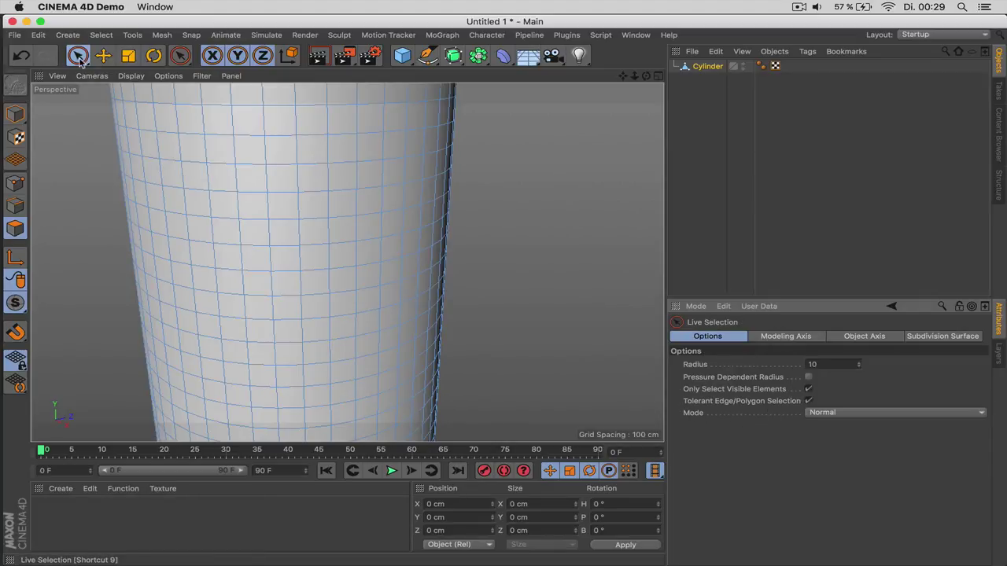
pyautogui.moveTo(348, 202); pyautogui.dragTo(352, 250)
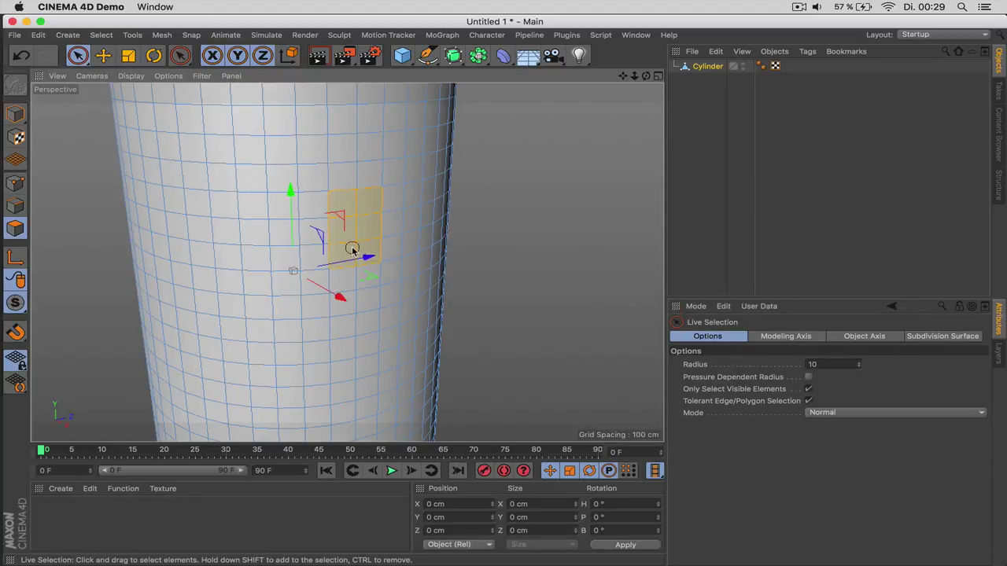
pyautogui.press('Delete')
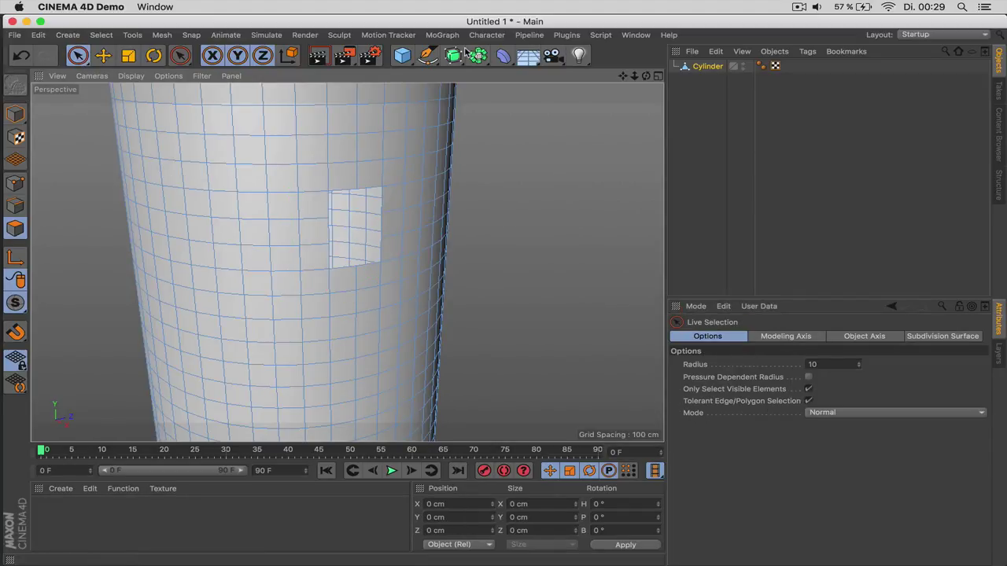
pyautogui.click(455, 56)
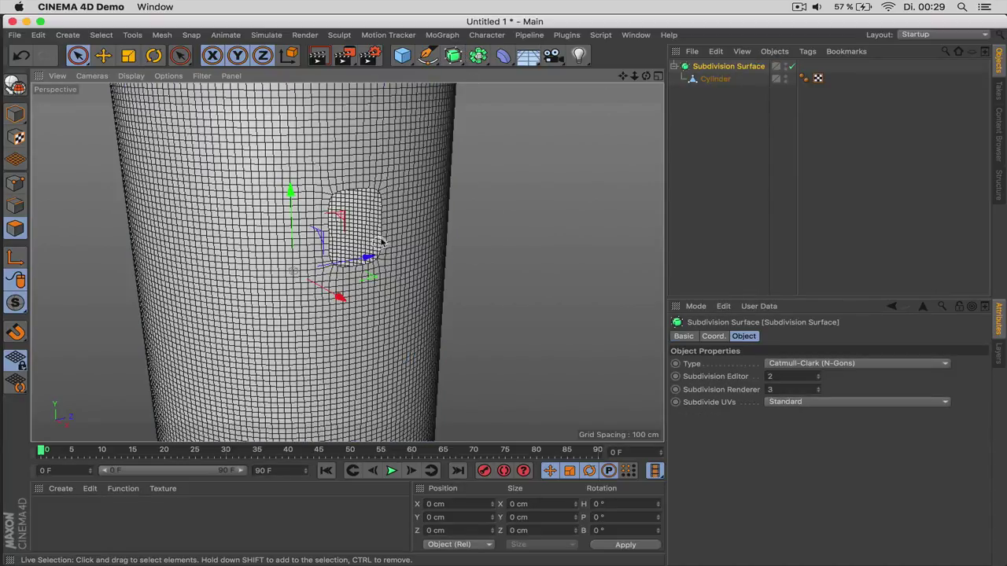
# Step: Restore the deleted two-by-three polygon block and apply Extrude Inner to it with an offset of 3.4 cm
pyautogui.press('super+z')
pyautogui.click(350, 236)
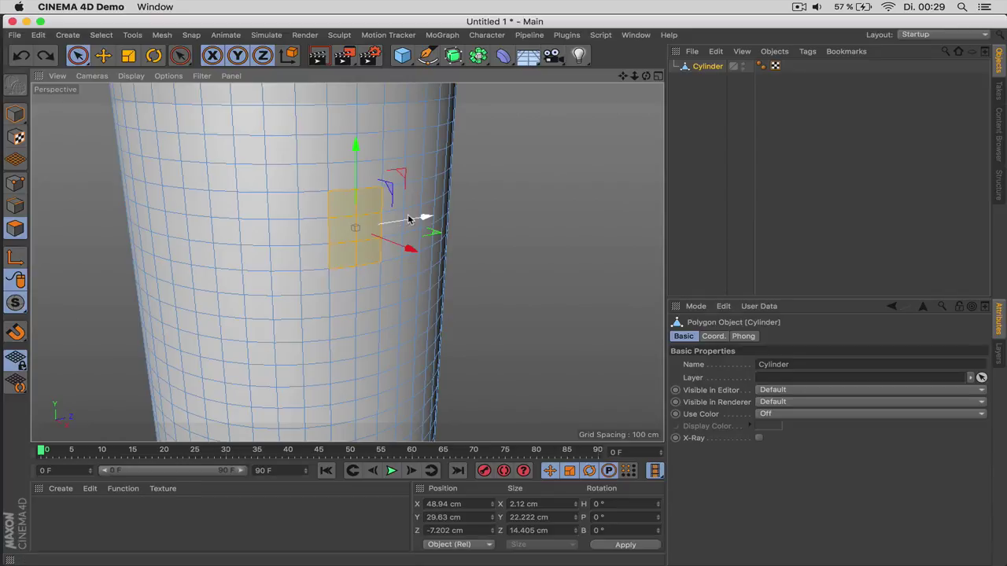
pyautogui.press('i')
pyautogui.moveTo(472, 180); pyautogui.dragTo(518, 182)
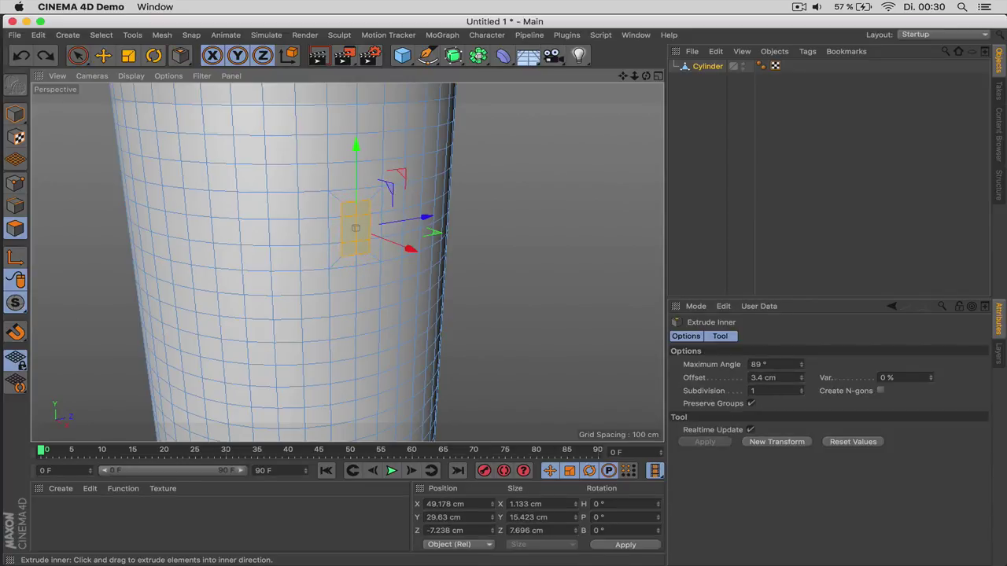
# Step: Delete the inset polygons and wrap the cylinder in a Subdivision Surface
pyautogui.click(467, 174)
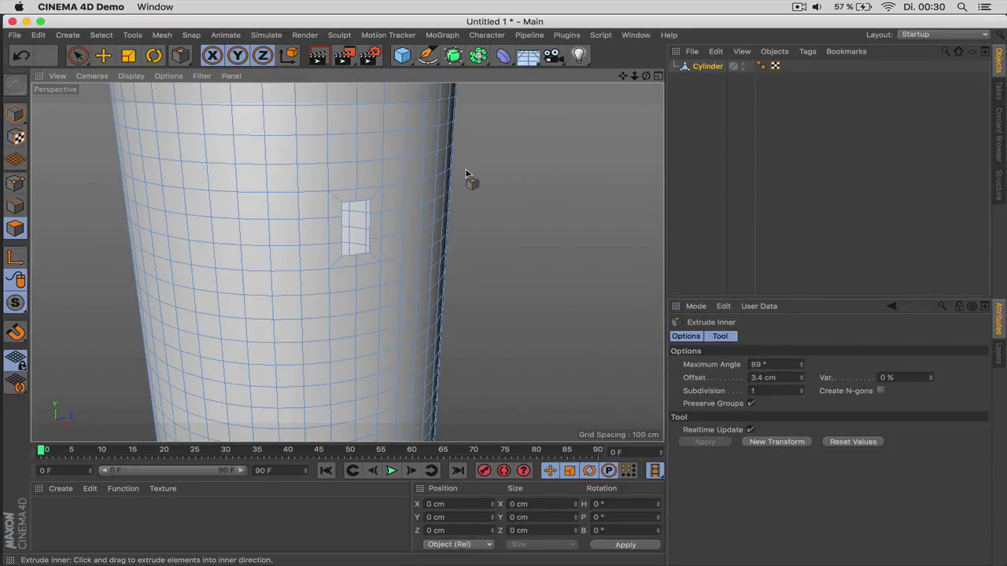
pyautogui.keyDown('alt'); pyautogui.click(454, 55); pyautogui.keyUp('alt')
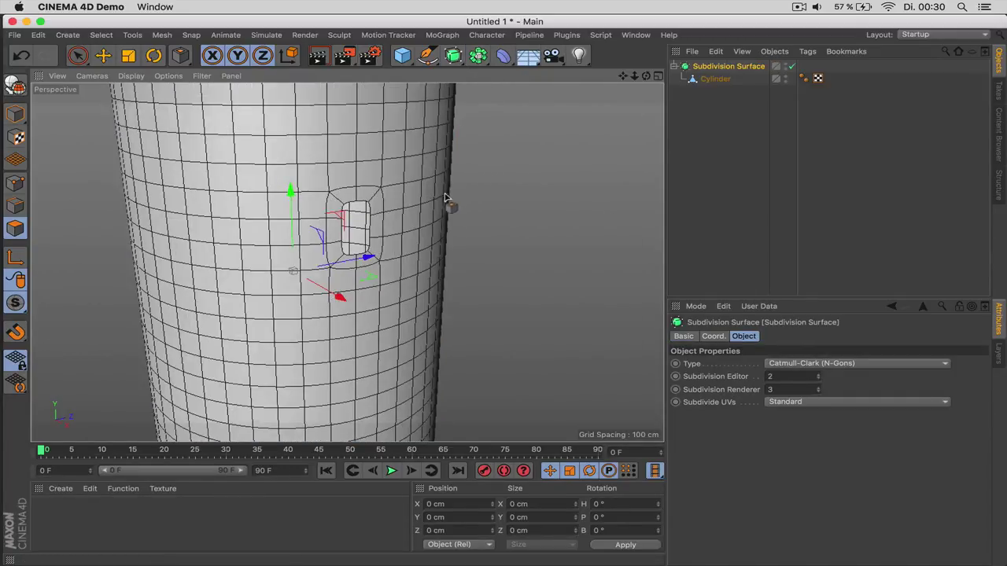
pyautogui.moveTo(436, 210)
pyautogui.keyDown('alt'); pyautogui.mouseDown()
pyautogui.moveTo(402, 139)
pyautogui.moveTo(344, 124)
pyautogui.moveTo(382, 123)
pyautogui.moveTo(391, 191)
pyautogui.moveTo(426, 220)
pyautogui.mouseUp(); pyautogui.keyUp('alt')
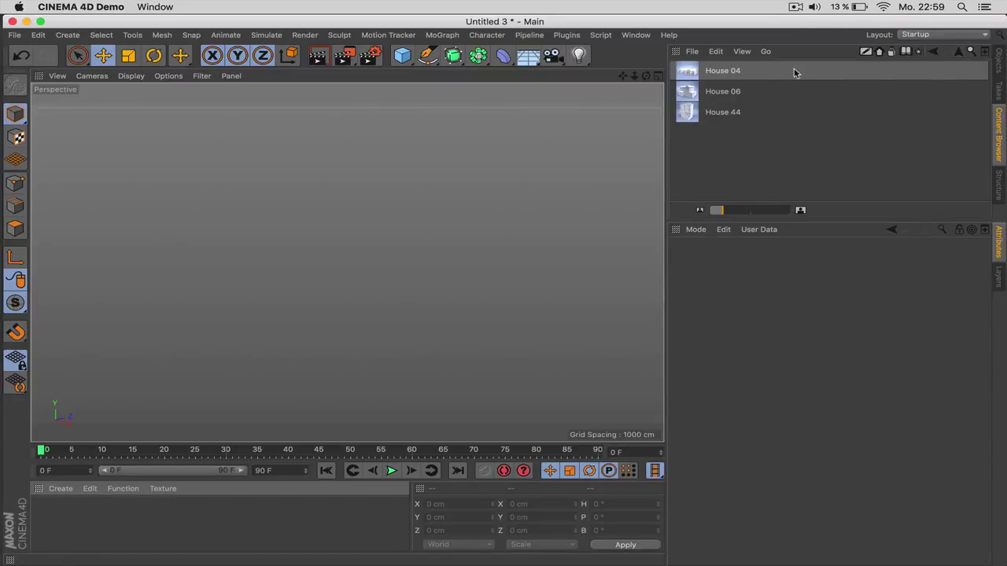
# Step: Load the House 06 model from the content library into the empty scene
pyautogui.click(691, 92)
pyautogui.doubleClick(691, 92)
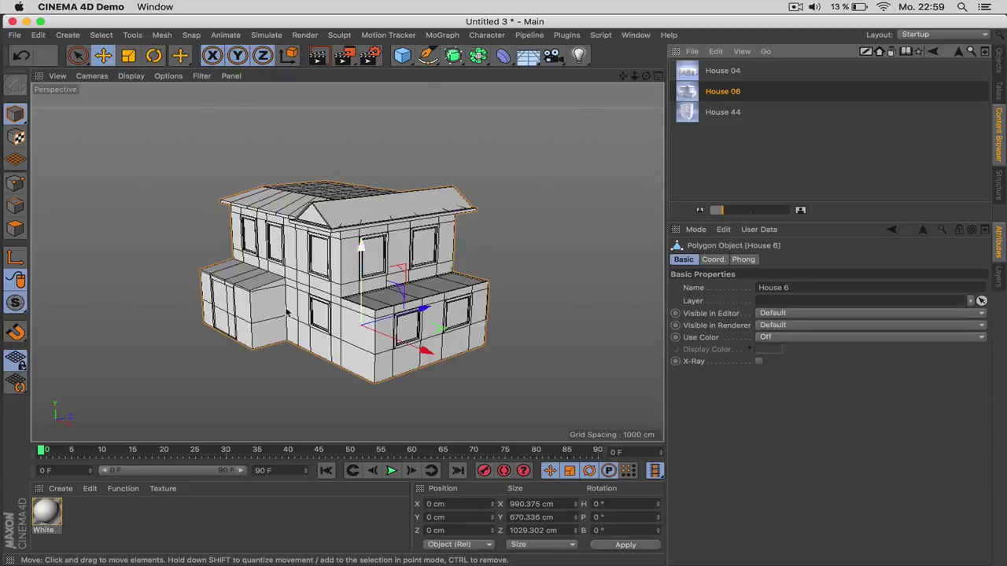
pyautogui.scroll(3, 342, 286)
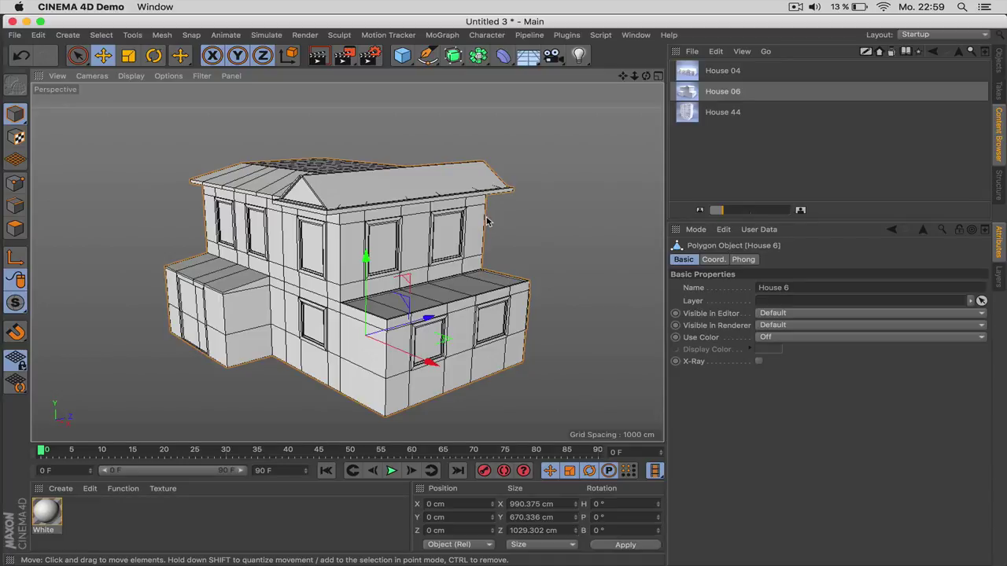
# Step: Add a cube, move it beside the house and scale it uniformly to about 1256 cm
pyautogui.click(999, 63)
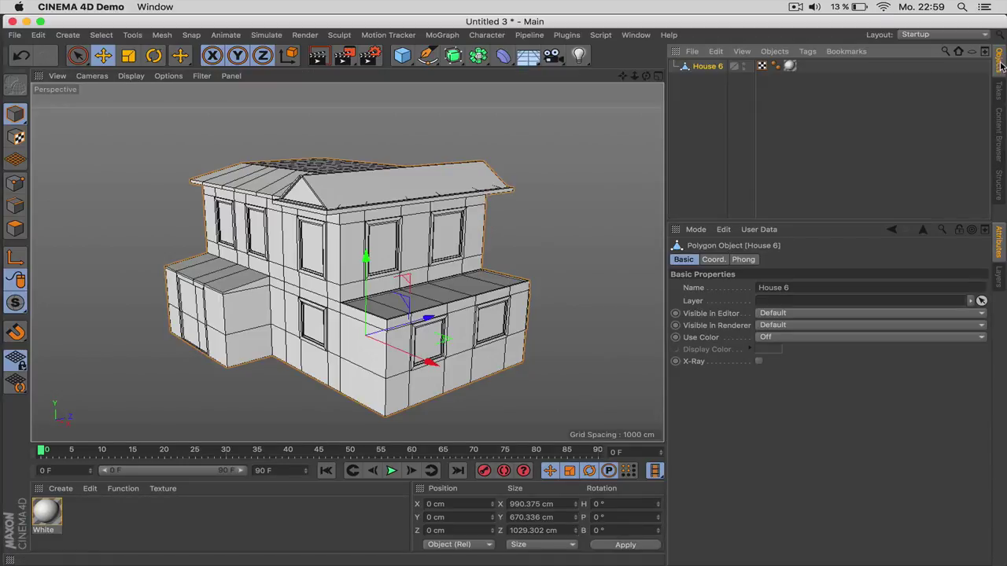
pyautogui.click(402, 55)
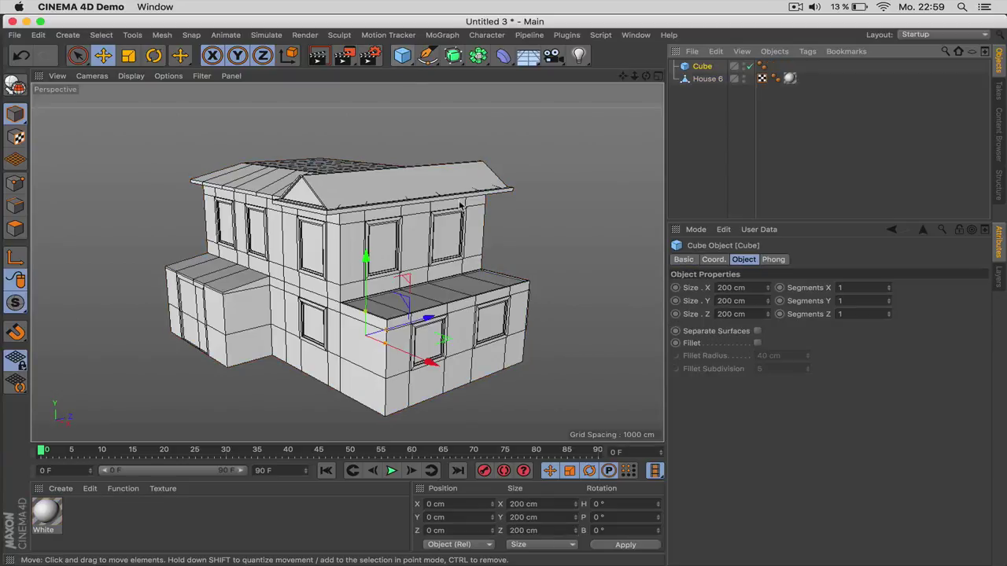
pyautogui.moveTo(433, 363); pyautogui.dragTo(582, 425)
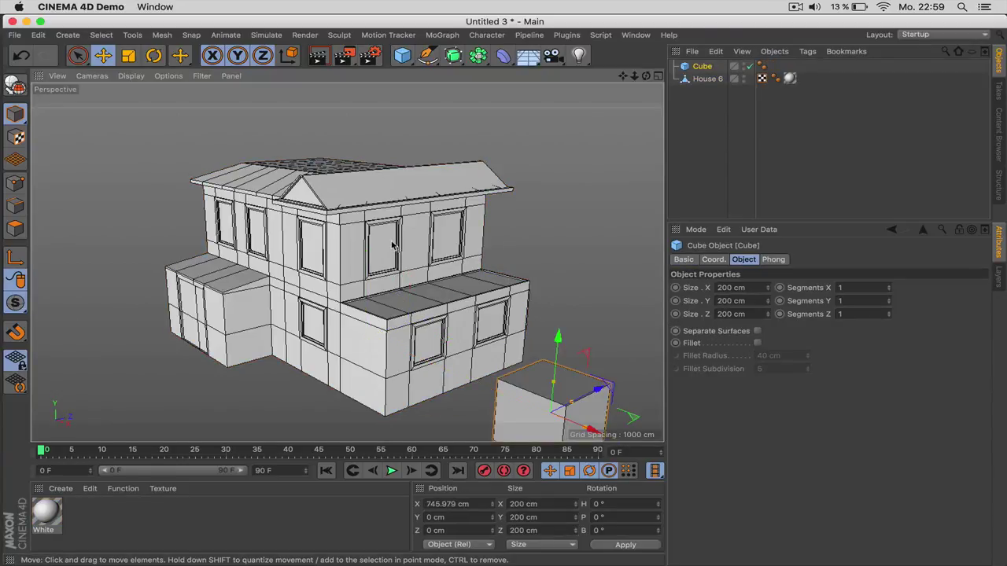
pyautogui.press('t')
pyautogui.moveTo(338, 222); pyautogui.dragTo(551, 228)
pyautogui.scroll(-3, 325, 205)
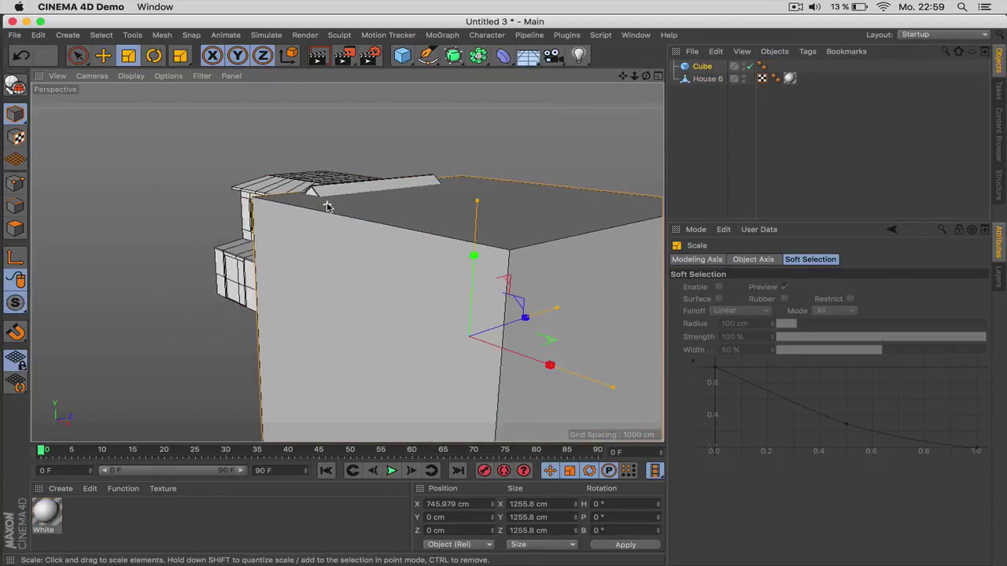
# Step: Move the enlarged cube away from the house to about X 1186 cm and Y 315 cm
pyautogui.press('e')
pyautogui.moveTo(512, 330); pyautogui.dragTo(386, 314)
pyautogui.moveTo(474, 228); pyautogui.dragTo(472, 197)
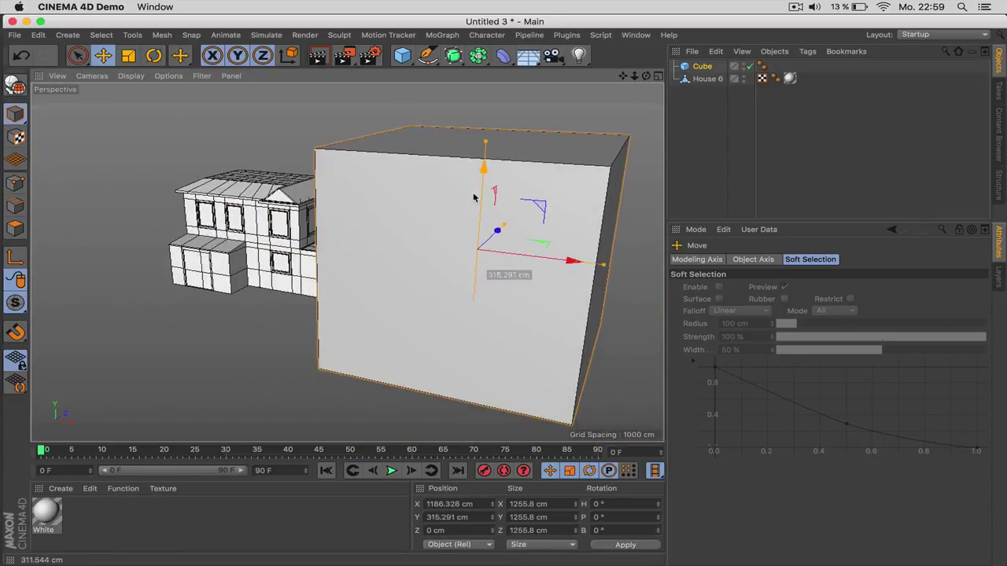
# Step: Add a Boole object and a null object for grouping the building parts, and give the null a name
pyautogui.moveTo(453, 55); pyautogui.dragTo(747, 73)
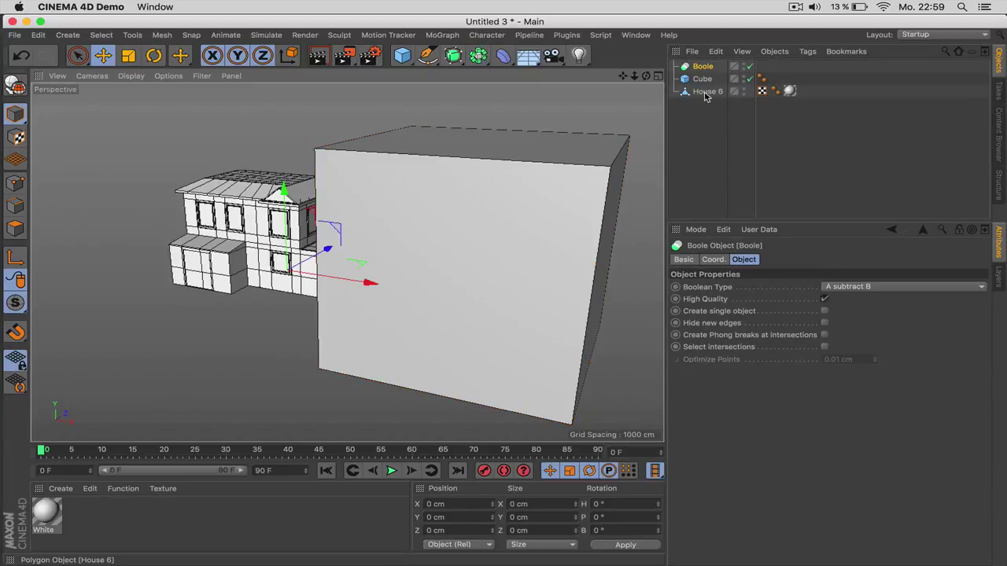
pyautogui.click(705, 92)
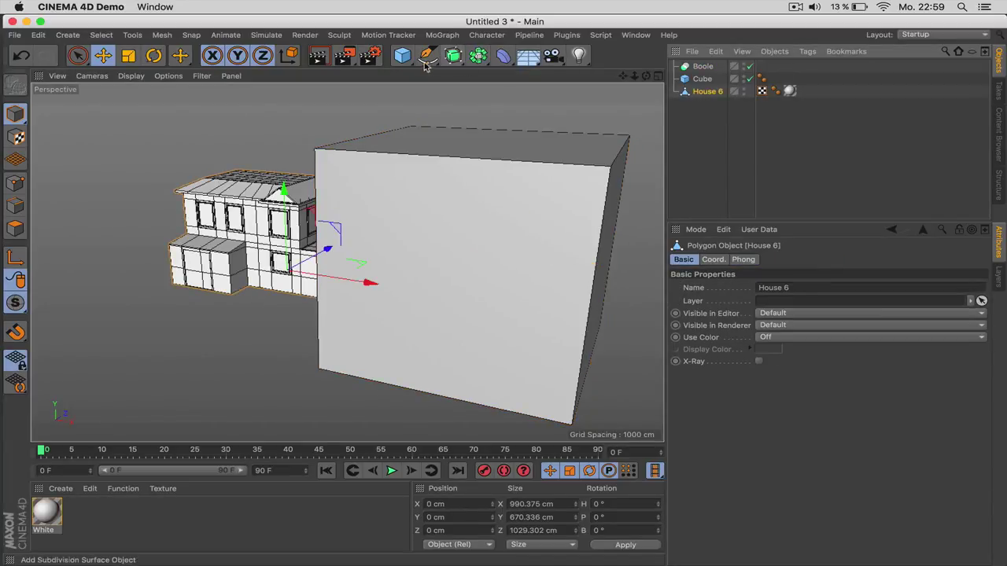
pyautogui.moveTo(402, 55); pyautogui.dragTo(429, 64)
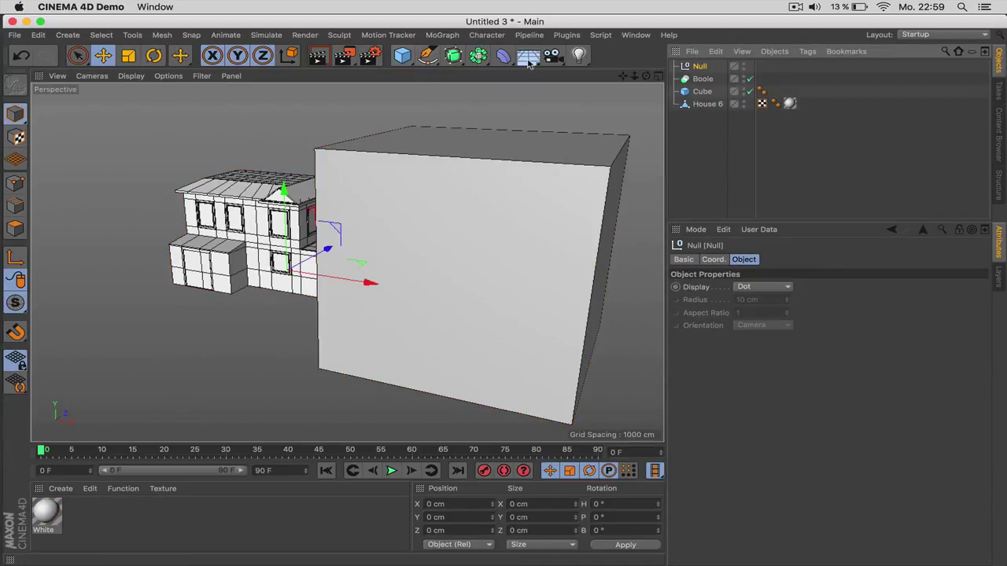
pyautogui.doubleClick(698, 67)
pyautogui.write('Buildi')
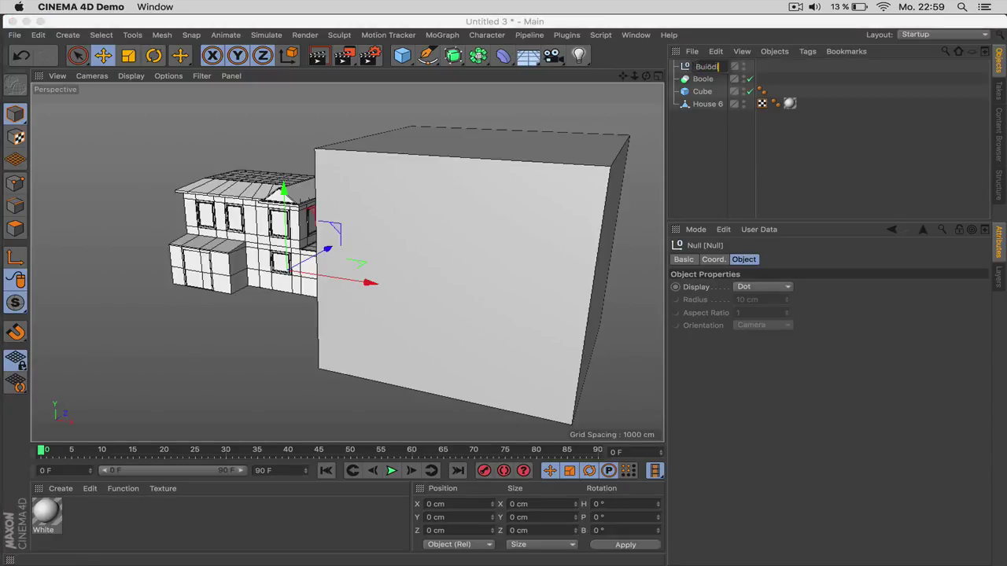
pyautogui.write('ng')
pyautogui.press('Return')
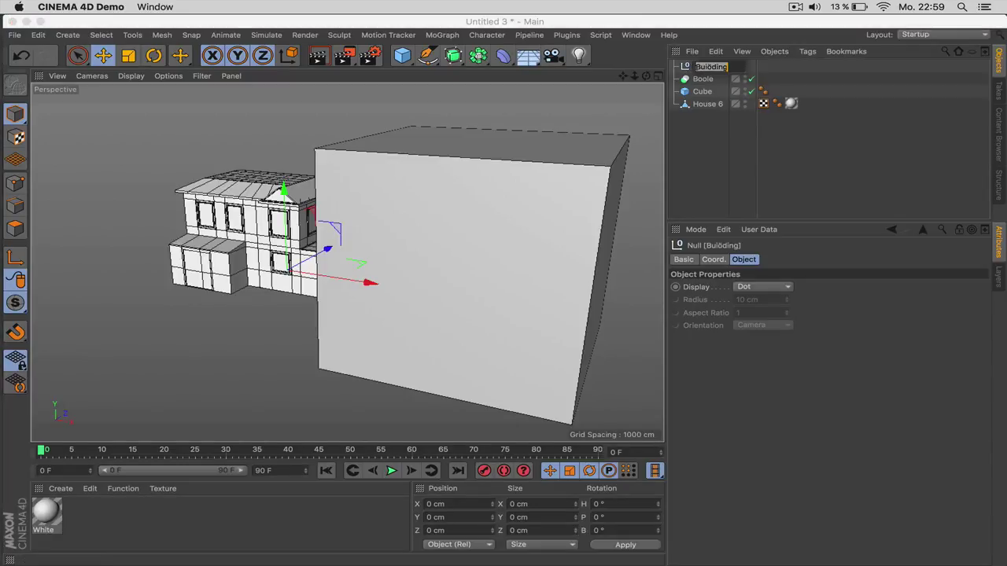
# Step: Put House 6 inside the null, correct the null's name to Building and nest it under the Boole
pyautogui.moveTo(707, 104); pyautogui.dragTo(692, 66)
pyautogui.doubleClick(697, 66)
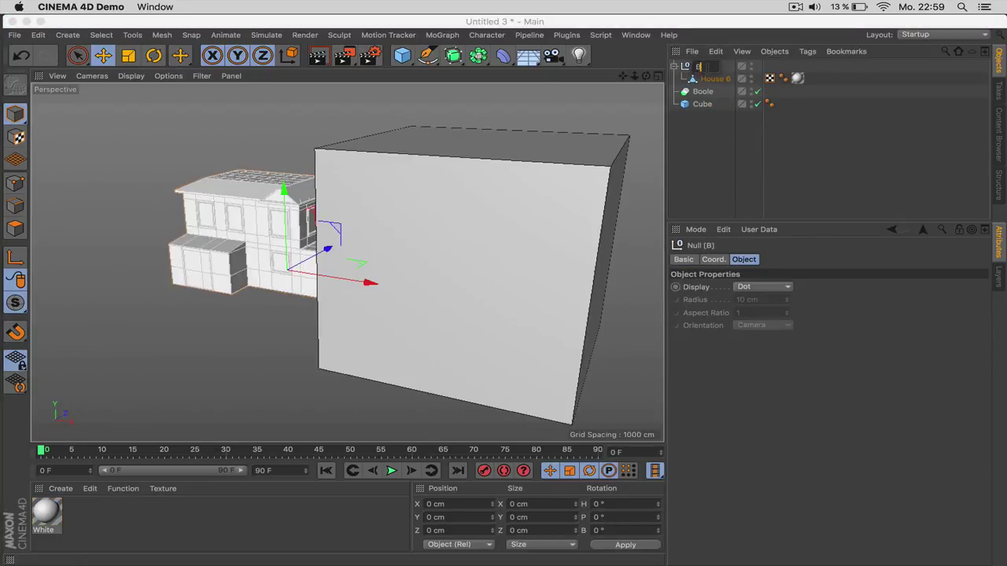
pyautogui.press('Return')
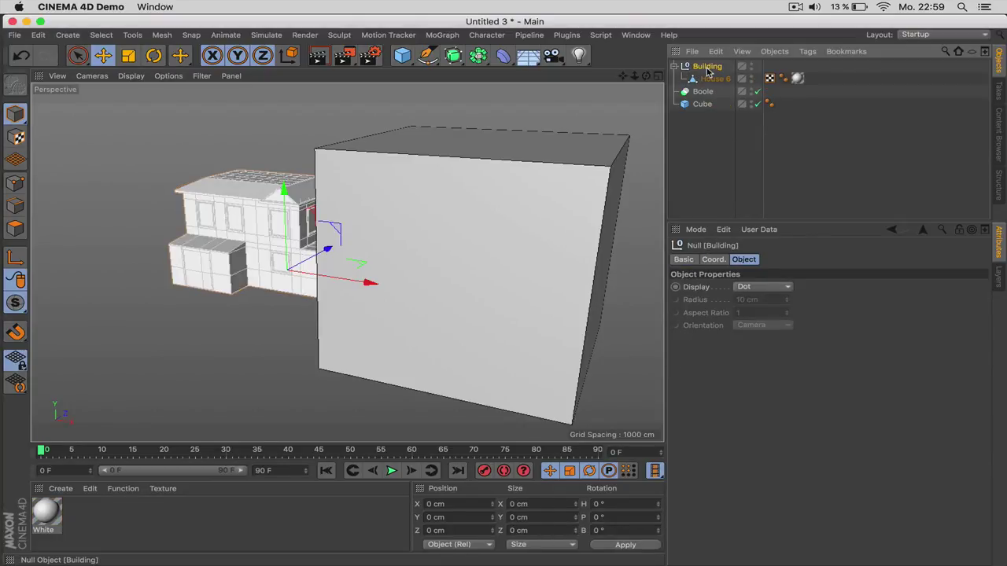
pyautogui.moveTo(703, 91); pyautogui.dragTo(702, 91)
# Step: Rename the cube as Subtraction and place it in the Boole below the Building group
pyautogui.doubleClick(702, 104)
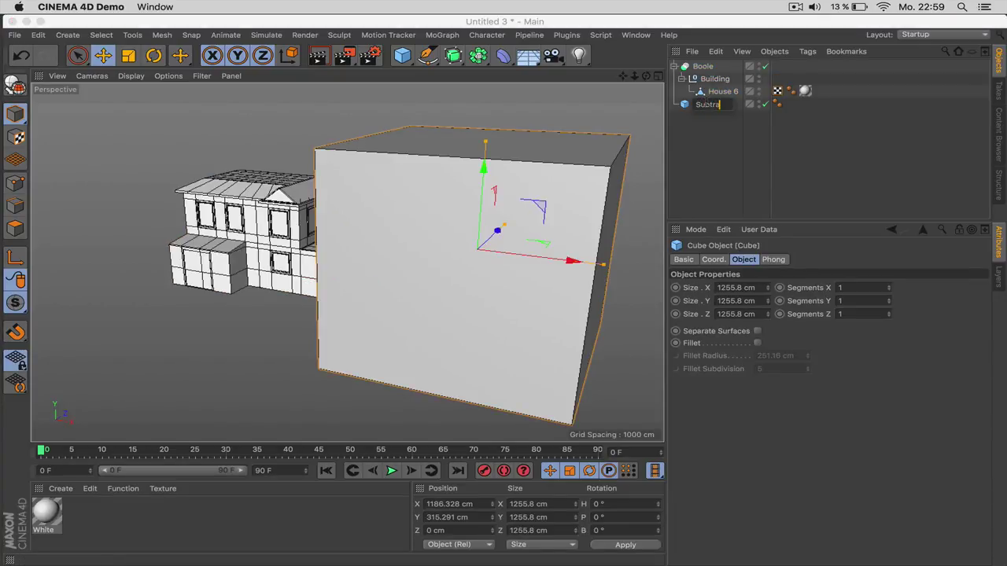
pyautogui.write('Subtraction')
pyautogui.press('Return')
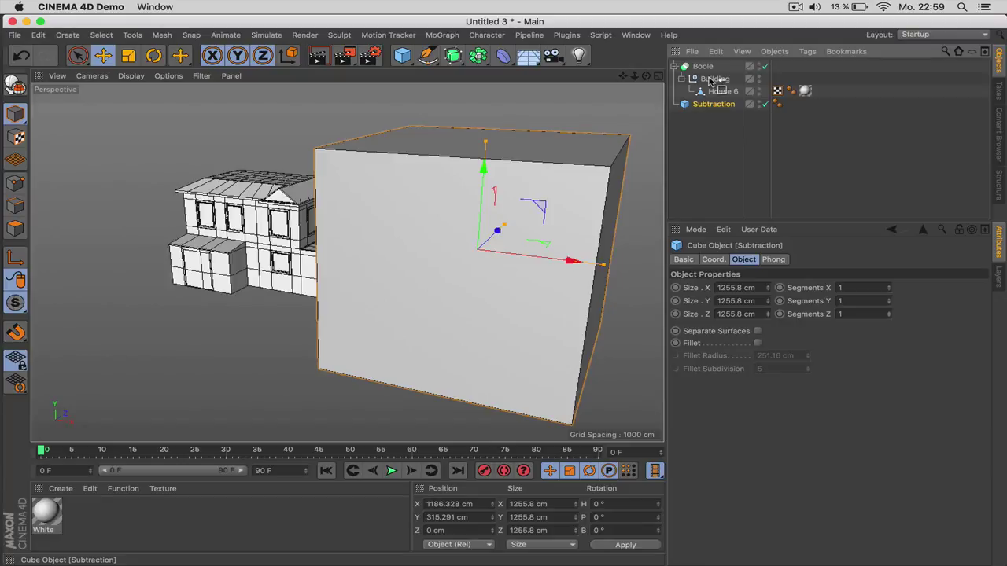
pyautogui.moveTo(710, 73); pyautogui.dragTo(724, 101)
pyautogui.click(723, 105)
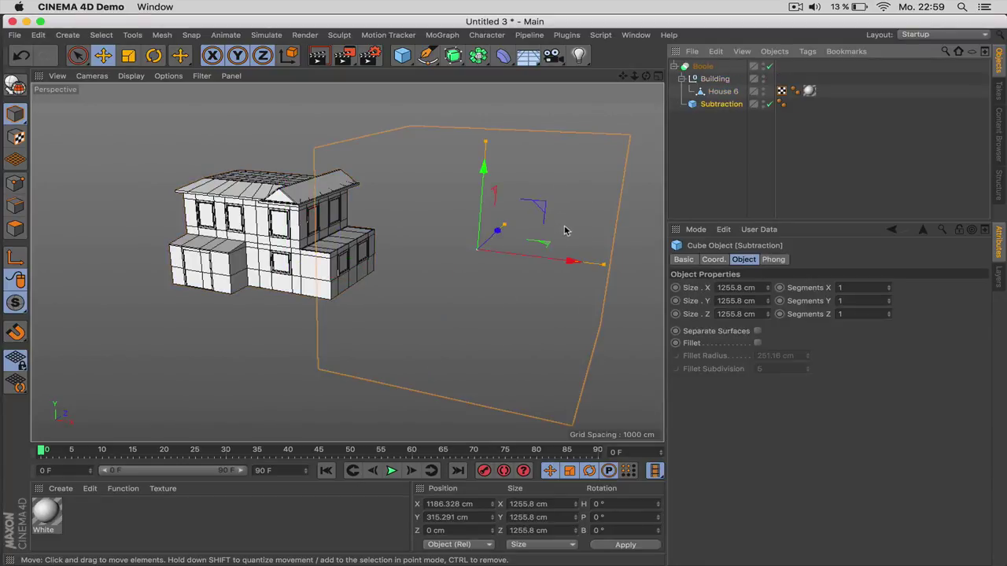
# Step: Move the Subtraction cube along X into the house to about 738 cm to cut away part of the building
pyautogui.moveTo(570, 260); pyautogui.dragTo(346, 231)
pyautogui.moveTo(651, 79); pyautogui.dragTo(543, 228)
pyautogui.moveTo(506, 301)
pyautogui.mouseDown()
pyautogui.moveTo(439, 290)
pyautogui.moveTo(572, 315)
pyautogui.moveTo(415, 294)
pyautogui.moveTo(498, 299)
pyautogui.mouseUp()
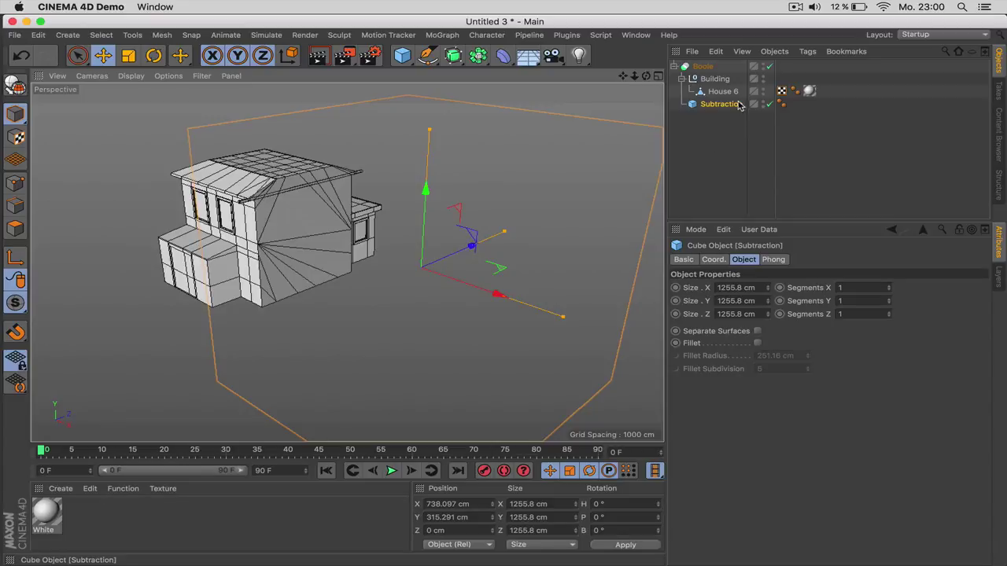
# Step: Take House 6 out of the Boole and delete the Boole with the Building null and Subtraction cube
pyautogui.moveTo(731, 92); pyautogui.dragTo(723, 104)
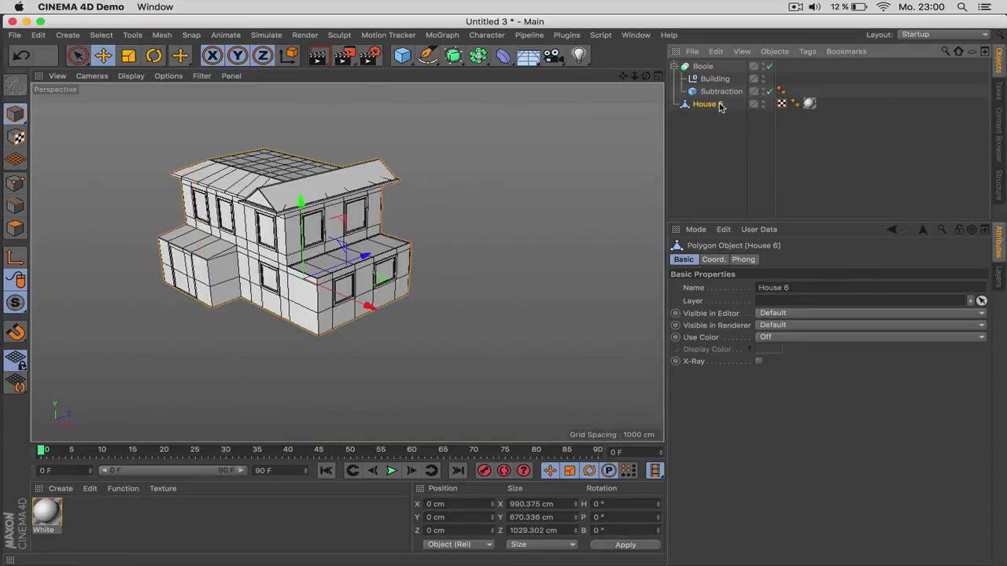
pyautogui.click(781, 91)
pyautogui.press('Delete')
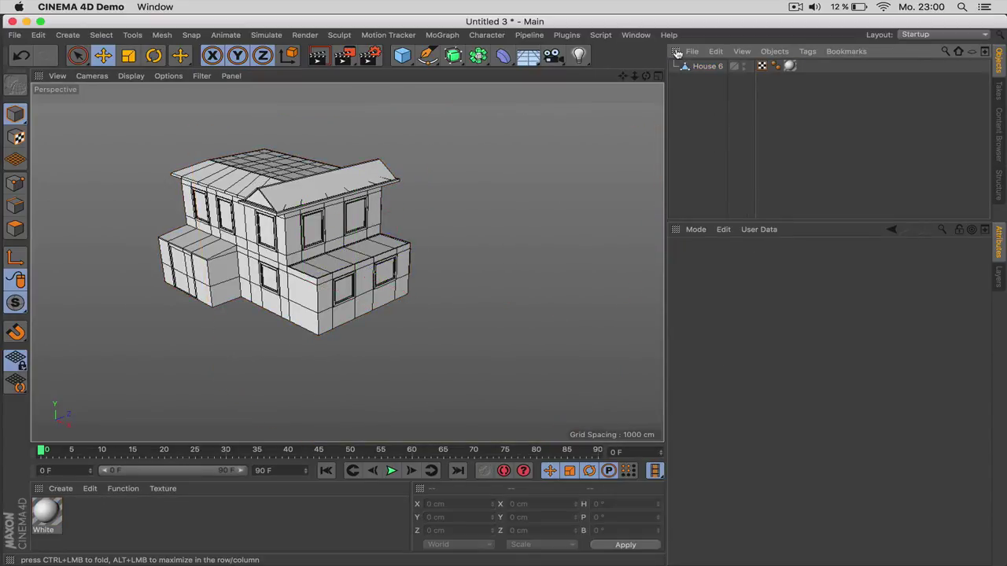
# Step: Select House 6 and examine its gable and roof corner up close as well as the whole house
pyautogui.click(707, 66)
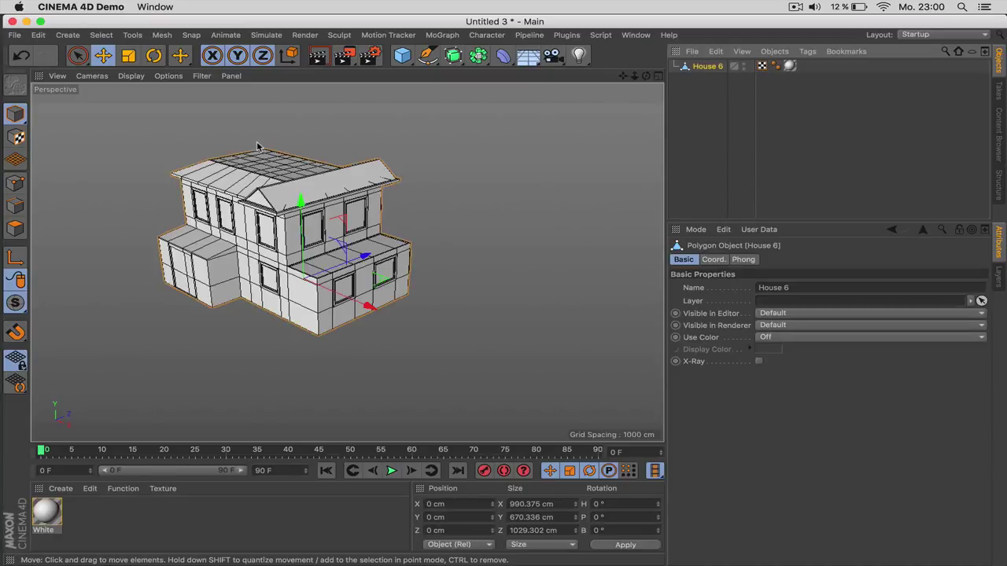
pyautogui.keyDown('alt'); pyautogui.moveTo(256, 147); pyautogui.dragTo(522, 96); pyautogui.keyUp('alt')
pyautogui.moveTo(622, 75)
pyautogui.mouseDown()
pyautogui.moveTo(663, 58)
pyautogui.moveTo(633, 78)
pyautogui.mouseUp()
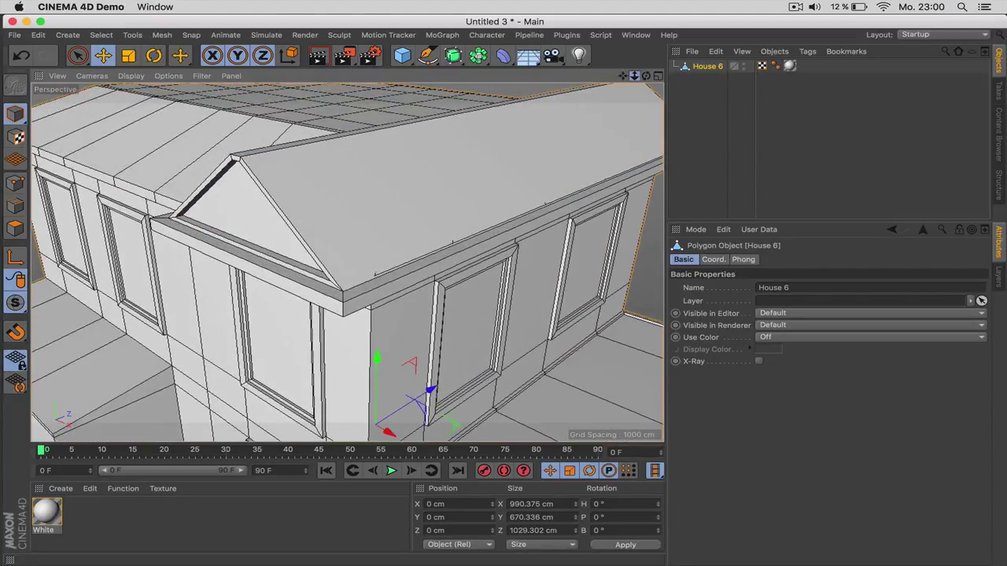
pyautogui.scroll(6, 346, 263)
pyautogui.scroll(-10, 347, 263)
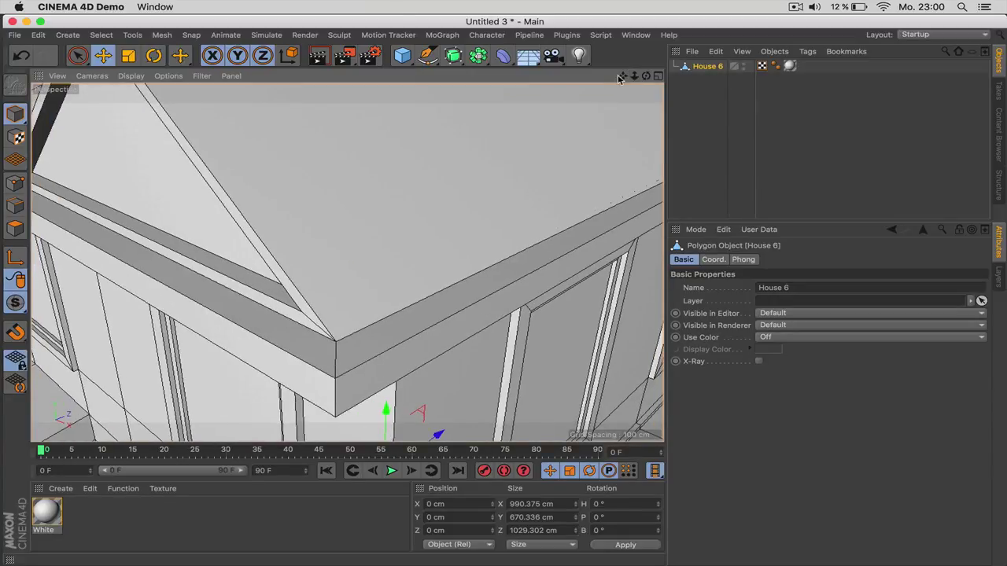
pyautogui.moveTo(619, 78)
pyautogui.mouseDown()
pyautogui.moveTo(634, 76)
pyautogui.moveTo(347, 262)
pyautogui.moveTo(636, 80)
pyautogui.moveTo(618, 81)
pyautogui.mouseUp()
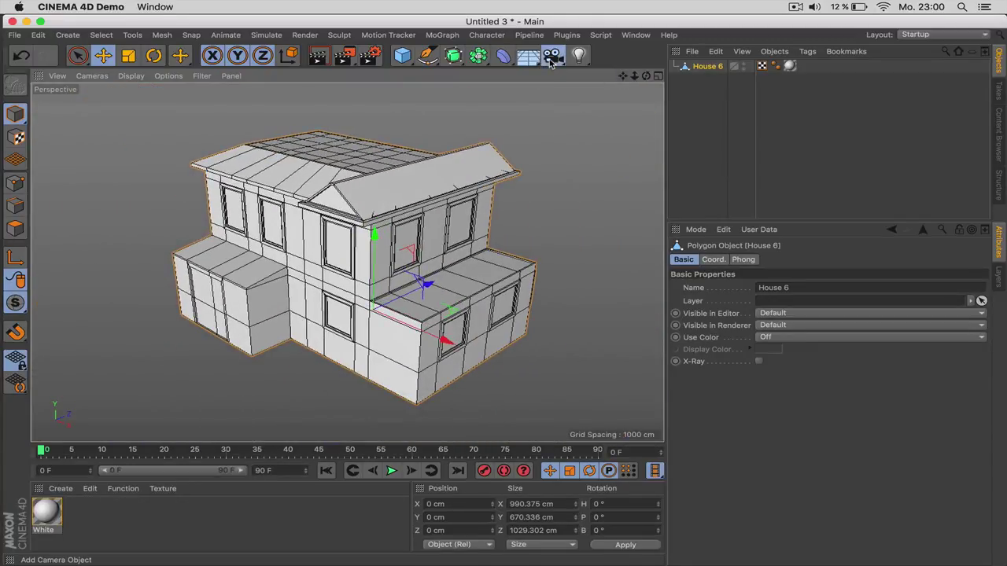
# Step: Add a camera, look through it and set its Near Clipping to 1998 cm to cut the house open
pyautogui.moveTo(552, 55); pyautogui.dragTo(643, 73)
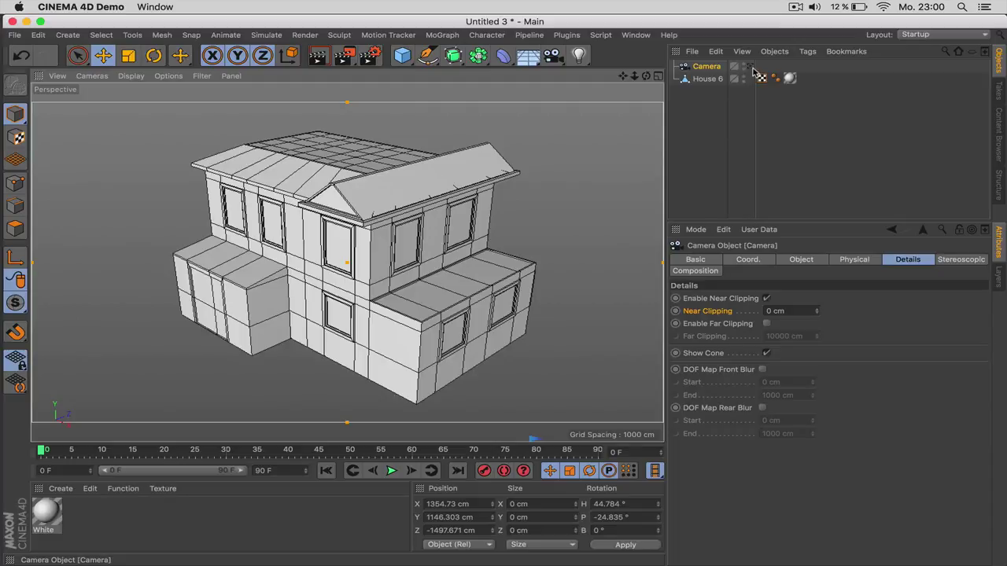
pyautogui.click(752, 68)
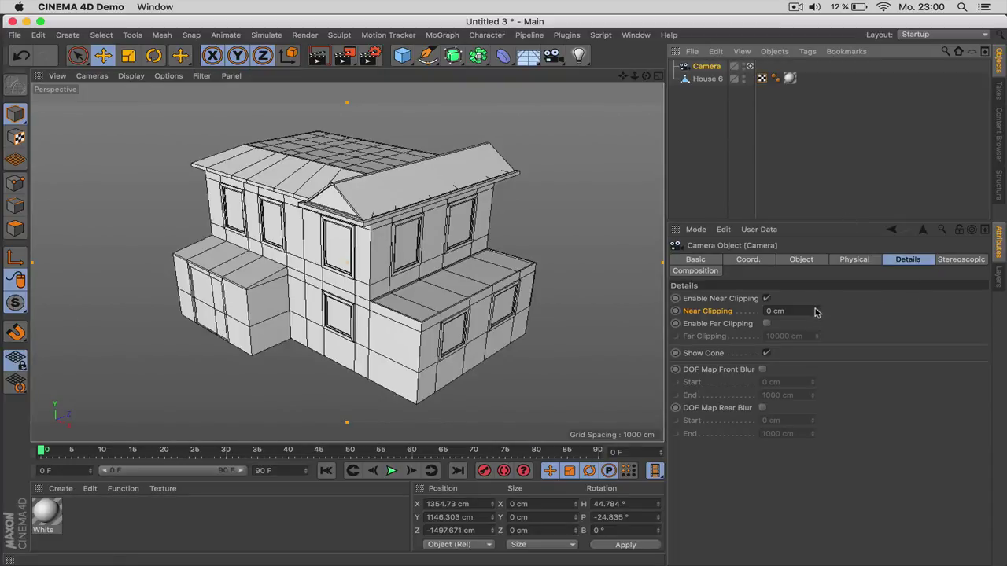
pyautogui.moveTo(815, 313); pyautogui.dragTo(816, 276)
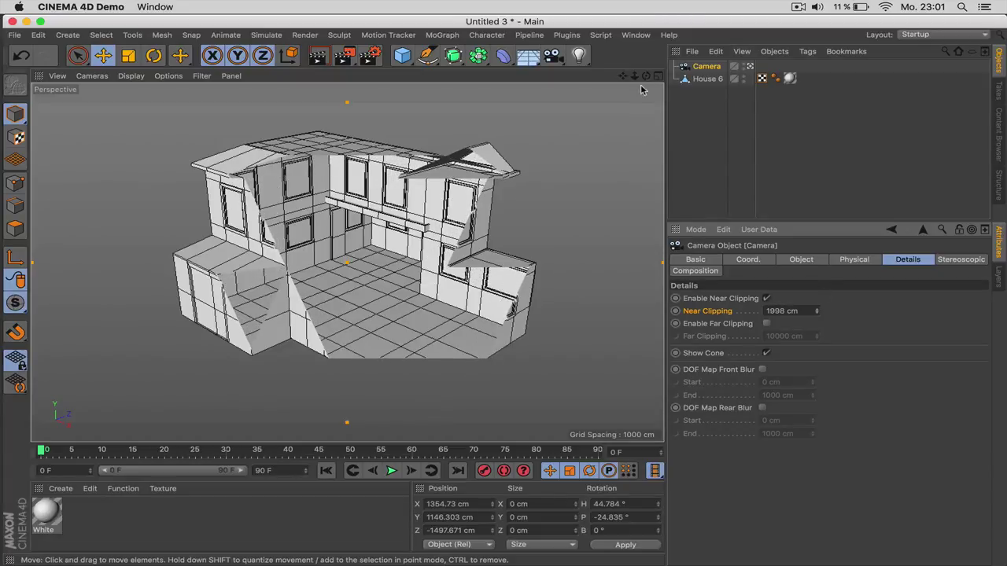
# Step: Turn the camera to face the house from the front and set its heading and pitch rotation to 0°
pyautogui.moveTo(645, 75)
pyautogui.mouseDown()
pyautogui.moveTo(610, 77)
pyautogui.moveTo(657, 79)
pyautogui.mouseUp()
pyautogui.click(760, 259)
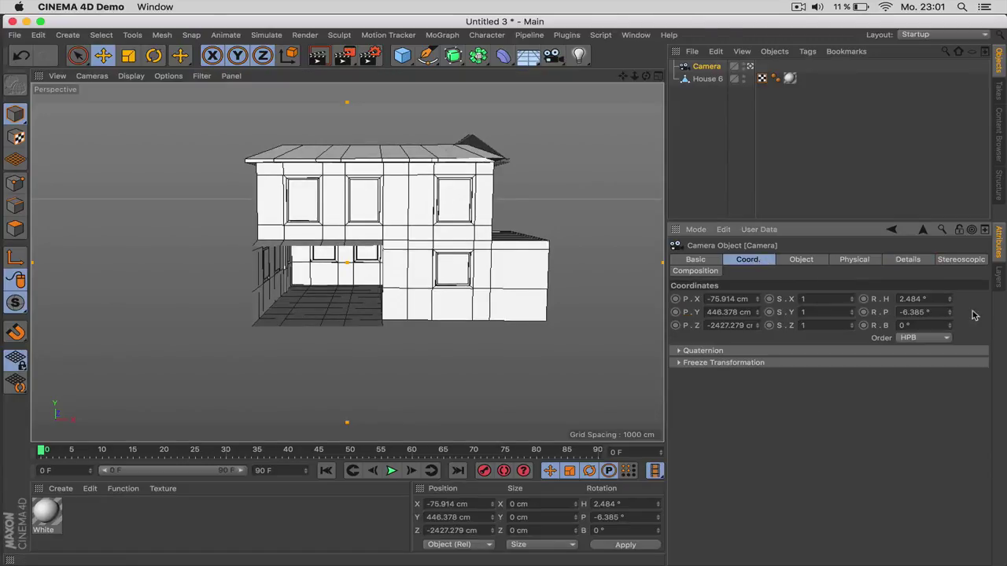
pyautogui.write('0')
pyautogui.press('Tab')
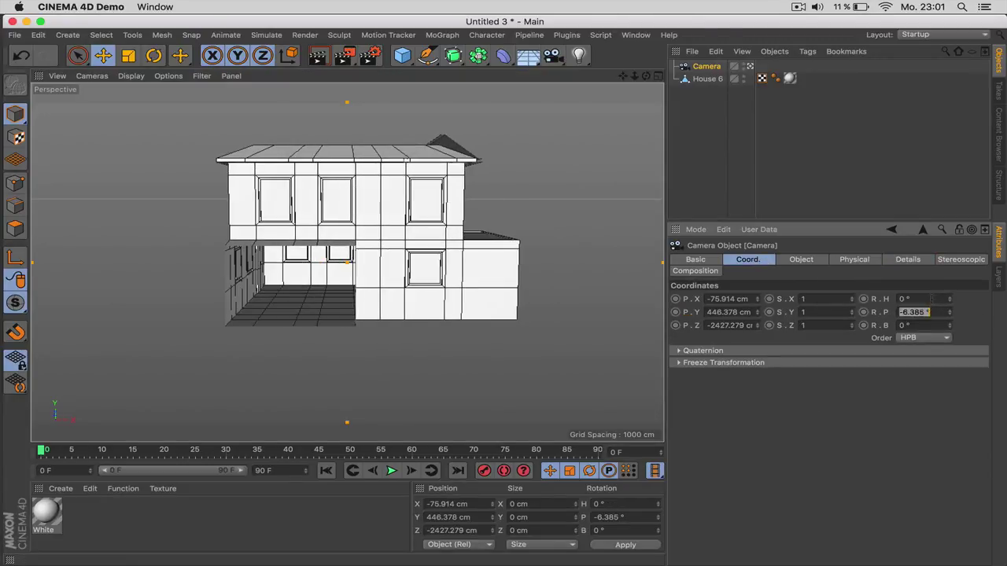
pyautogui.write('0')
pyautogui.press('Return')
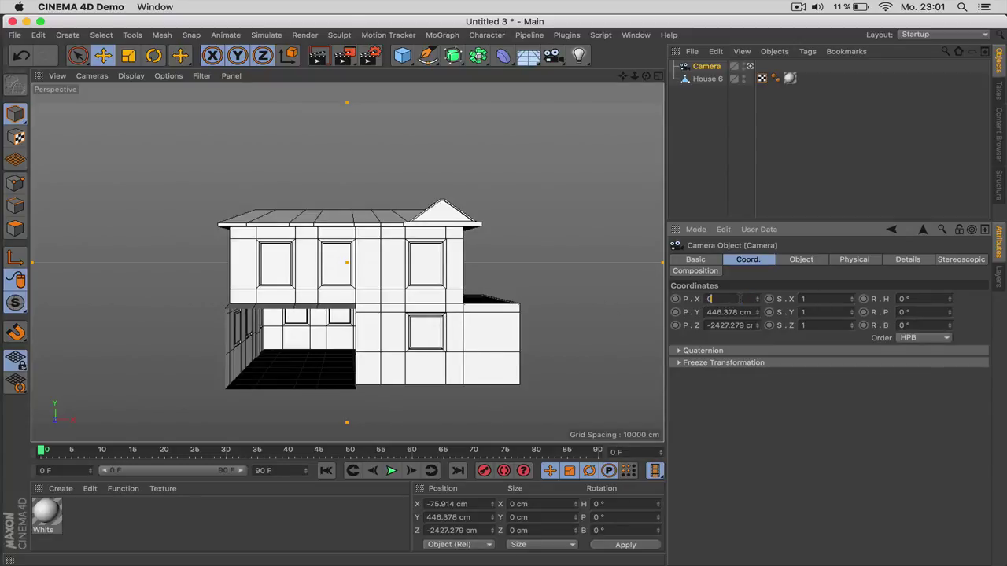
# Step: Set the camera position to X 0, Y 300 and Z -2000 cm, and its Near Clipping to 1755 cm
pyautogui.click(740, 298)
pyautogui.write('0')
pyautogui.press('Tab')
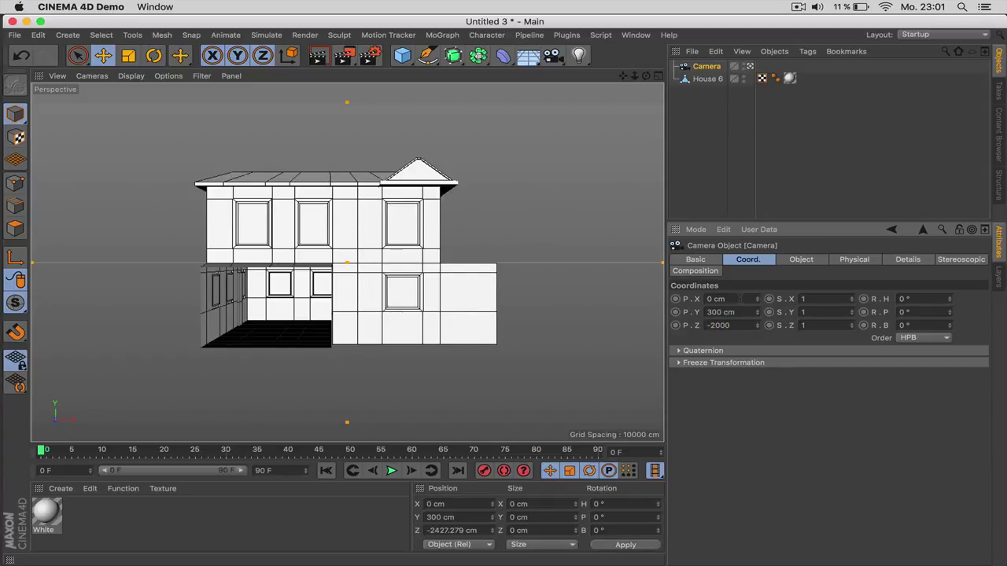
pyautogui.write('-2000')
pyautogui.press('Return')
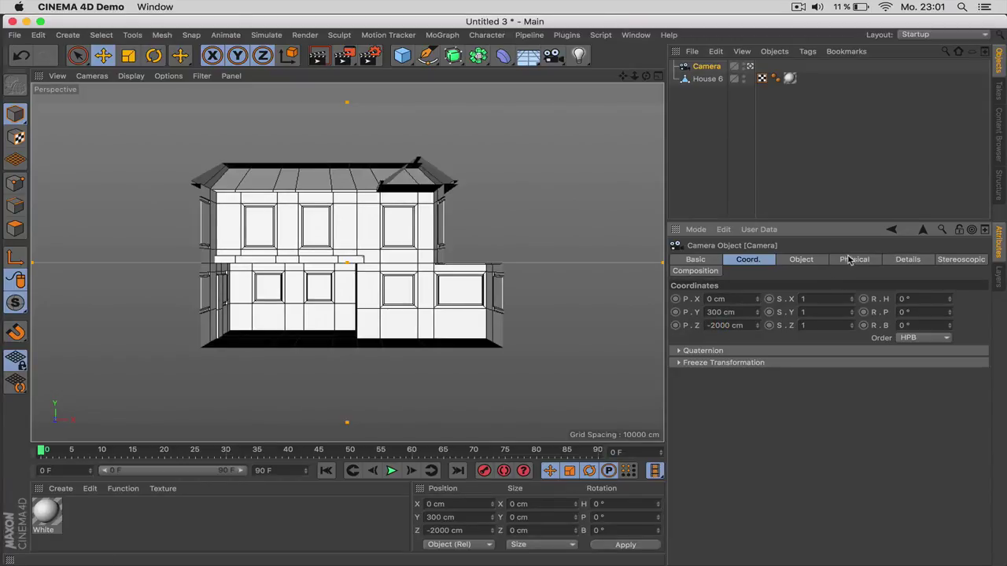
pyautogui.click(904, 261)
pyautogui.moveTo(816, 310); pyautogui.dragTo(816, 335)
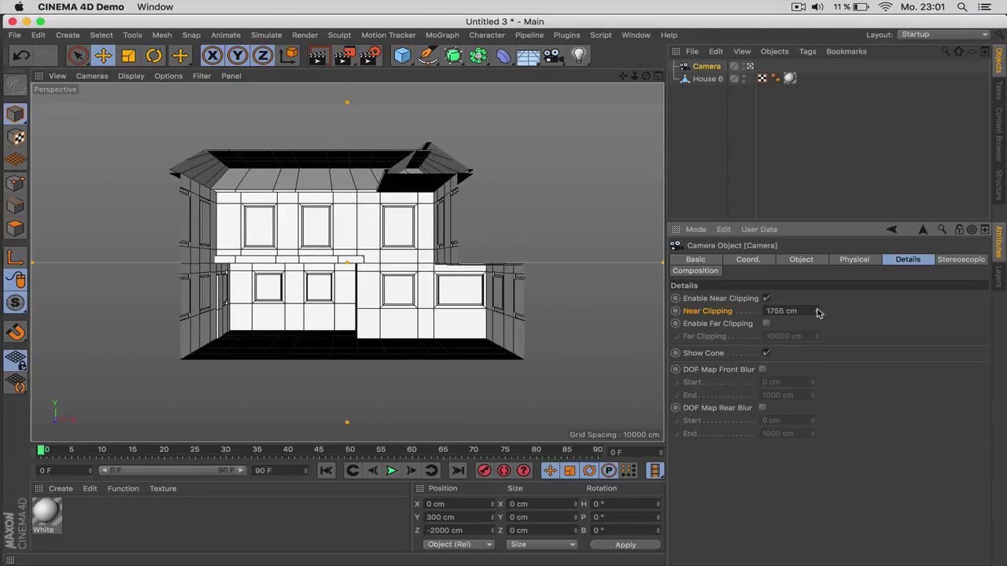
# Step: Delete the seven window pane polygons in the wall of House 6 facing the camera, three on the upper floor and four on the ground floor
pyautogui.click(710, 79)
pyautogui.click(77, 56)
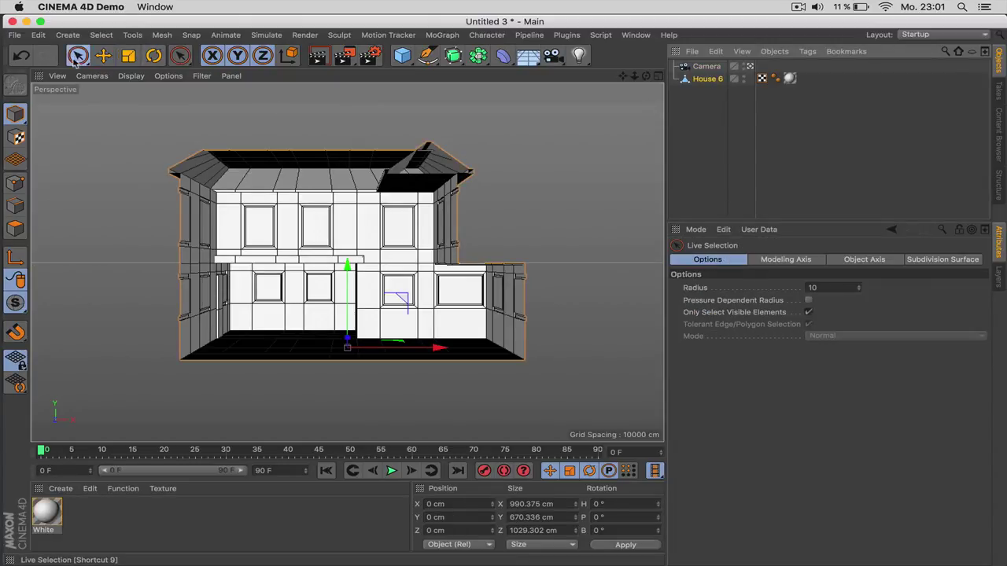
pyautogui.click(15, 228)
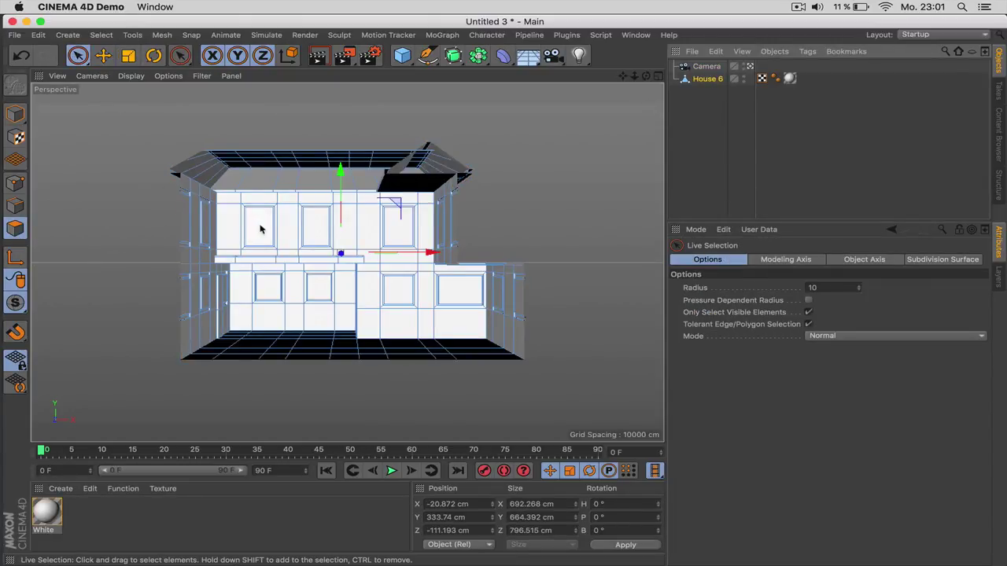
pyautogui.click(261, 229)
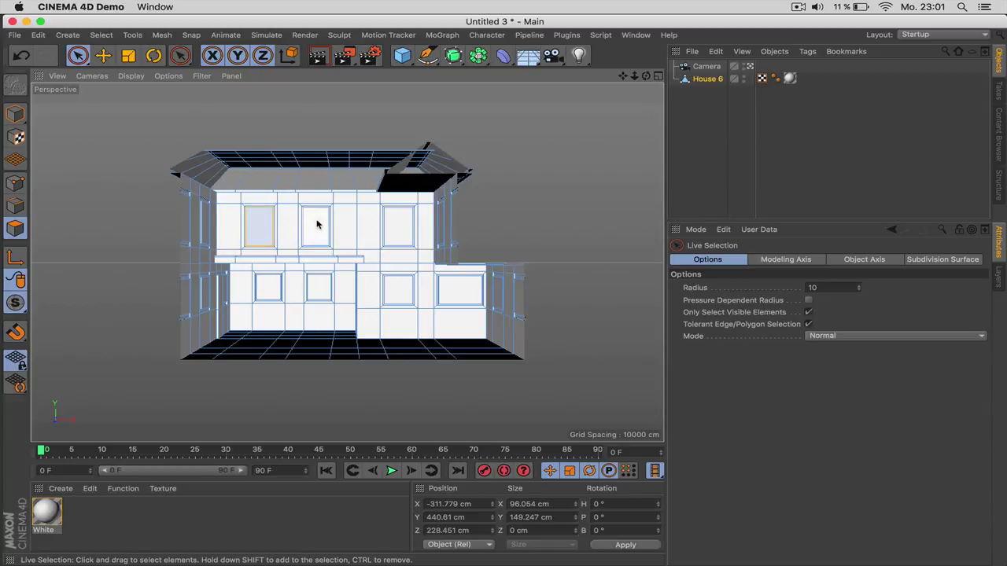
pyautogui.keyDown('shift'); pyautogui.click(318, 225); pyautogui.keyUp('shift')
pyautogui.keyDown('shift'); pyautogui.click(400, 230); pyautogui.keyUp('shift')
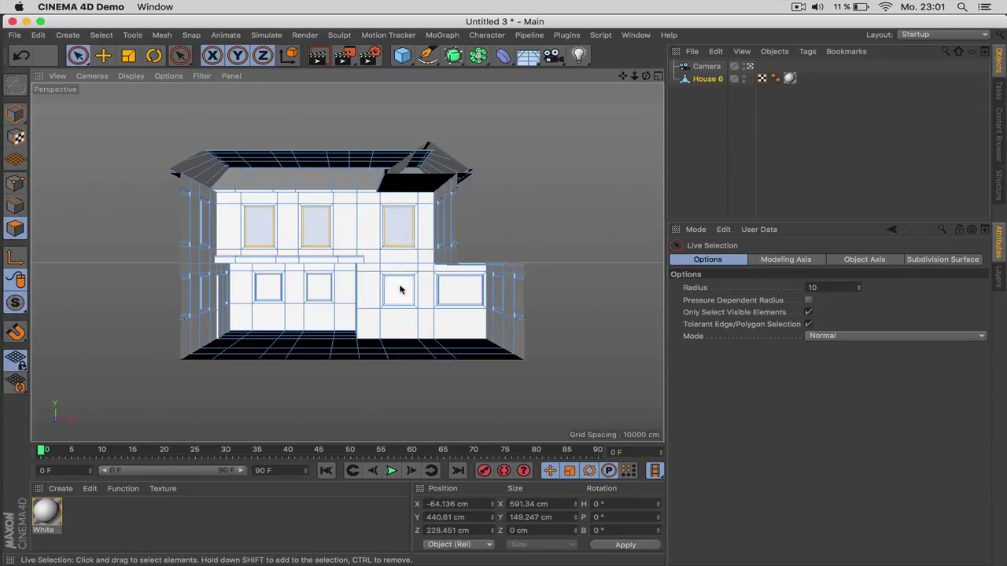
pyautogui.keyDown('shift'); pyautogui.click(400, 290); pyautogui.keyUp('shift')
pyautogui.keyDown('shift'); pyautogui.click(455, 294); pyautogui.keyUp('shift')
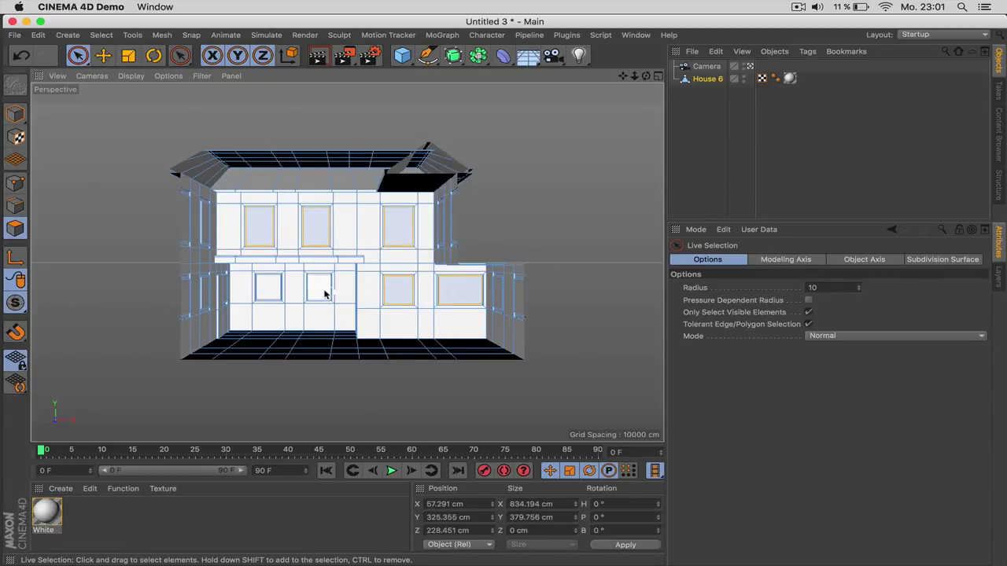
pyautogui.keyDown('shift'); pyautogui.click(319, 291); pyautogui.keyUp('shift')
pyautogui.keyDown('shift'); pyautogui.click(270, 291); pyautogui.keyUp('shift')
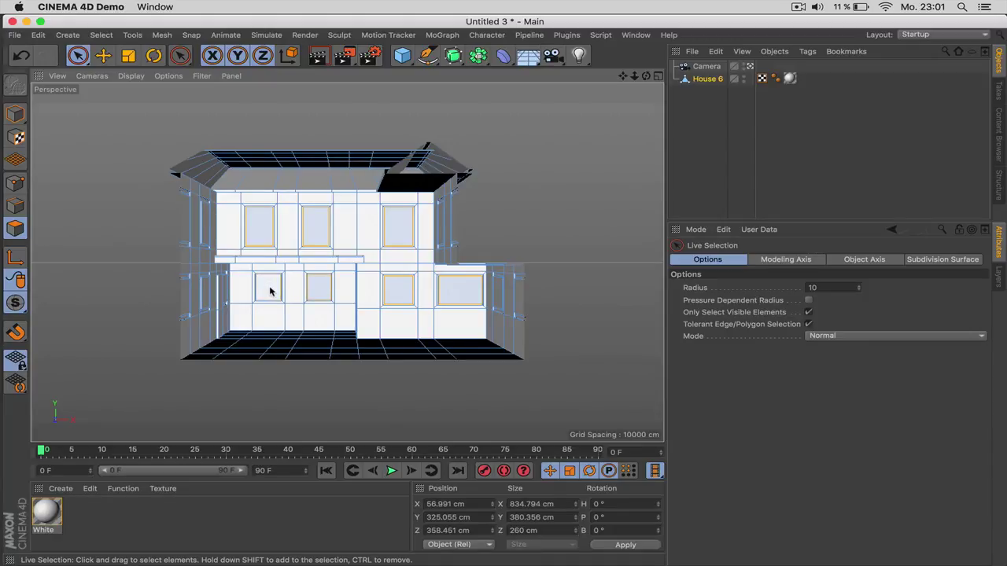
pyautogui.press('Delete')
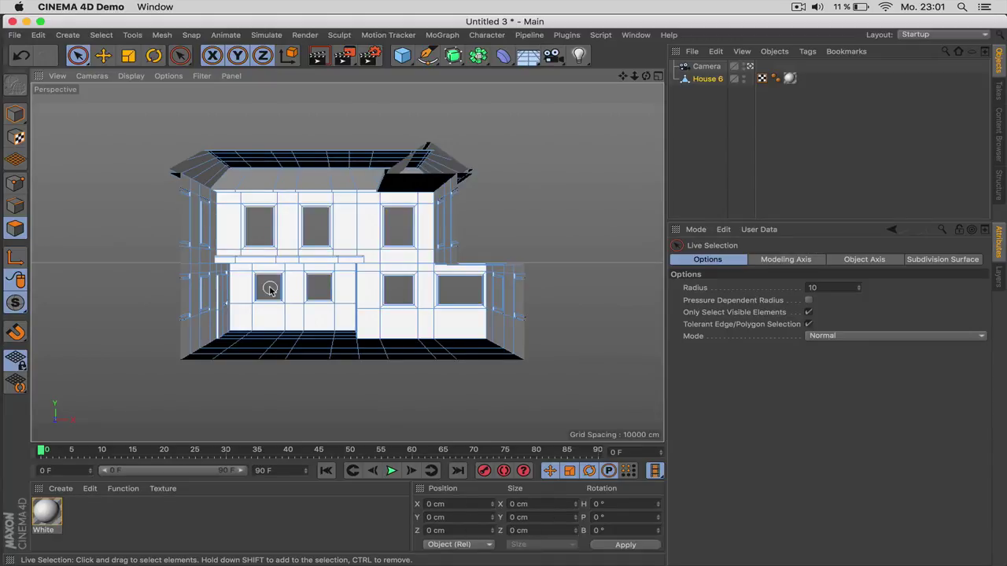
# Step: Add a Sky object to the scene and enable the Global Illumination effect in the render settings
pyautogui.click(528, 55)
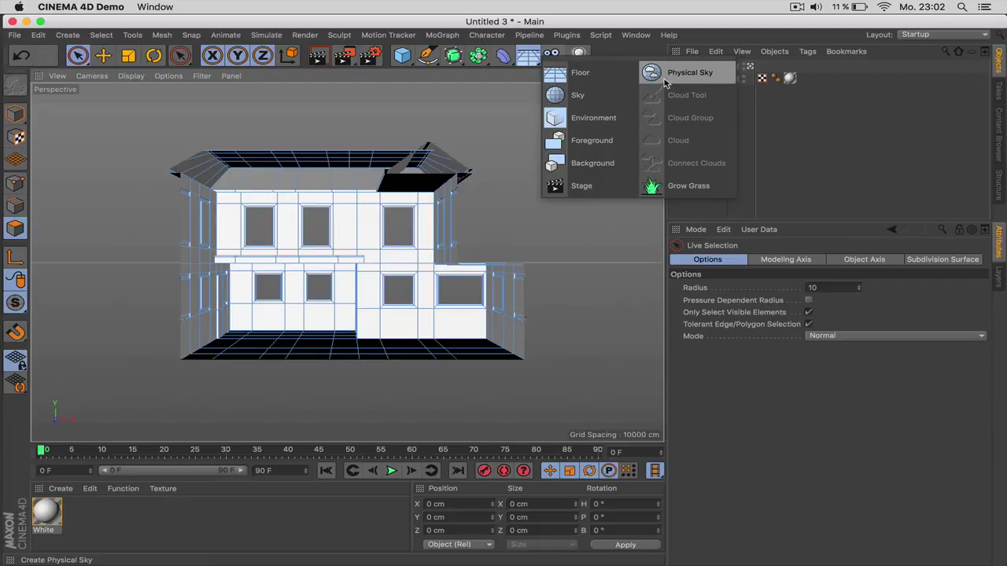
pyautogui.click(595, 93)
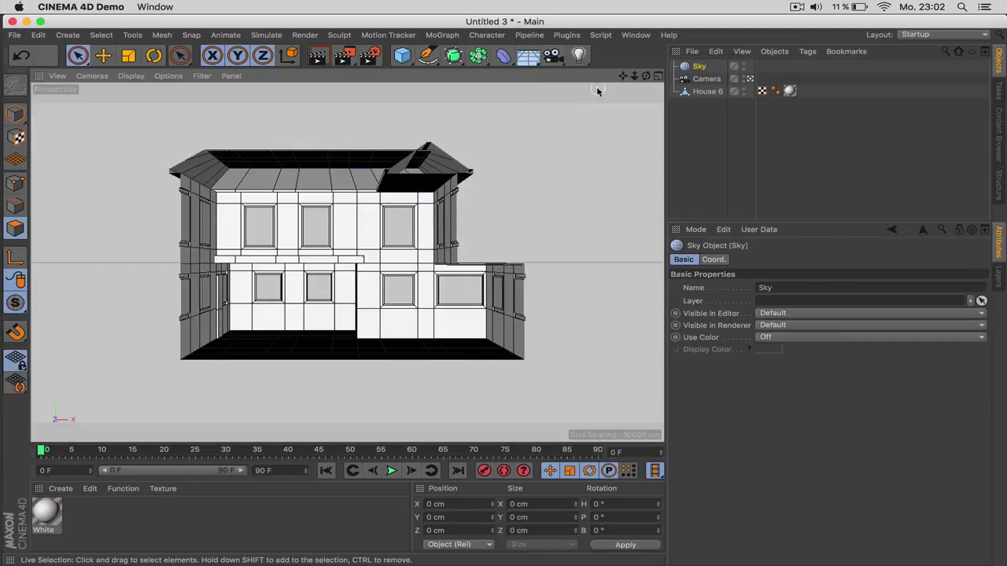
pyautogui.click(370, 56)
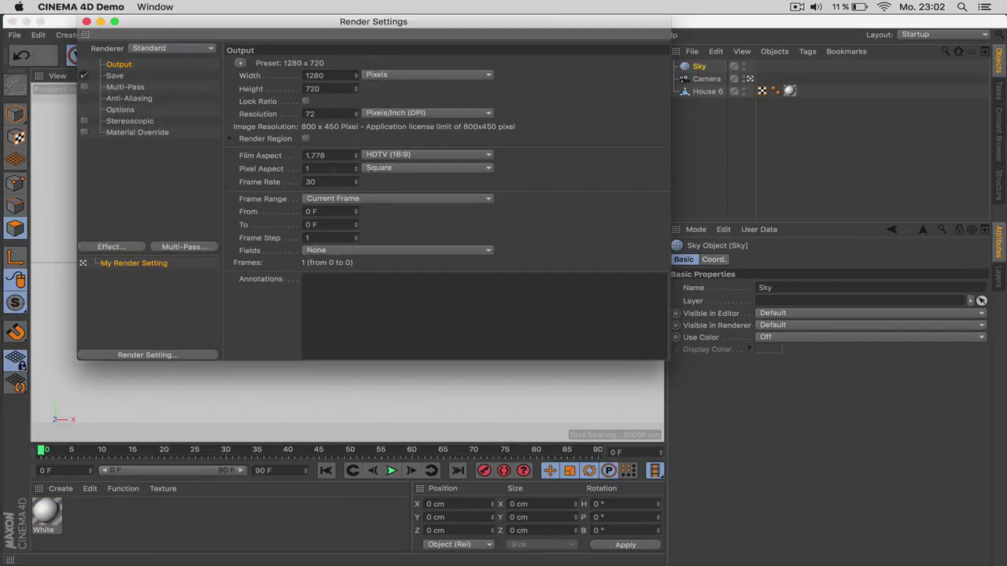
pyautogui.click(136, 254)
pyautogui.click(211, 346)
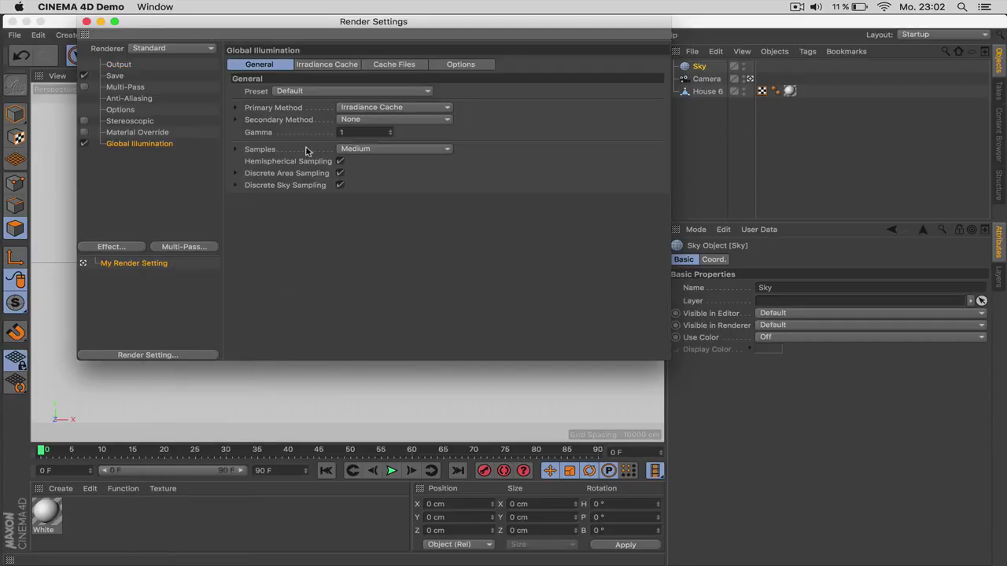
# Step: Set Global Illumination's secondary method to Light Mapping and its samples to Low, and render the view
pyautogui.click(363, 122)
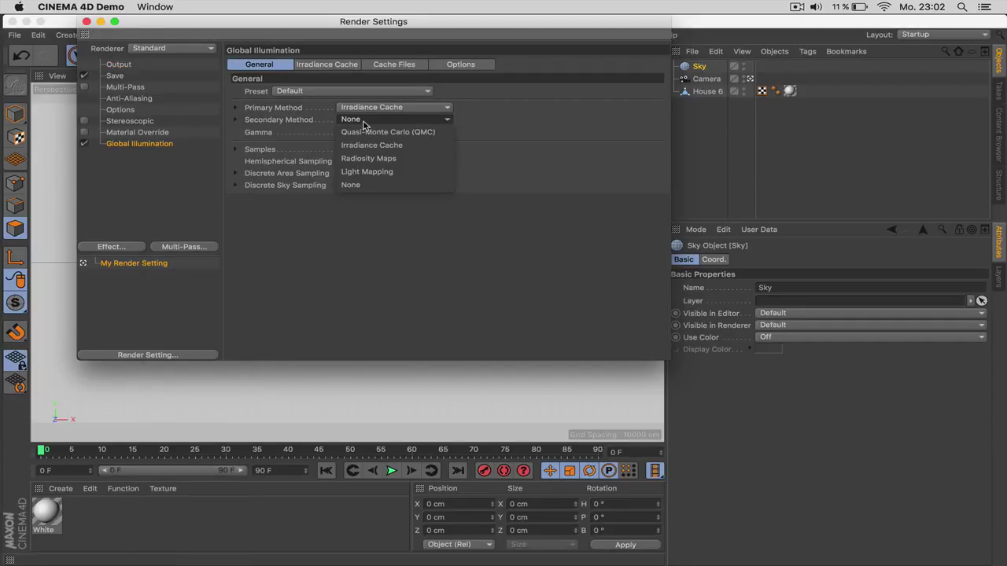
pyautogui.click(370, 171)
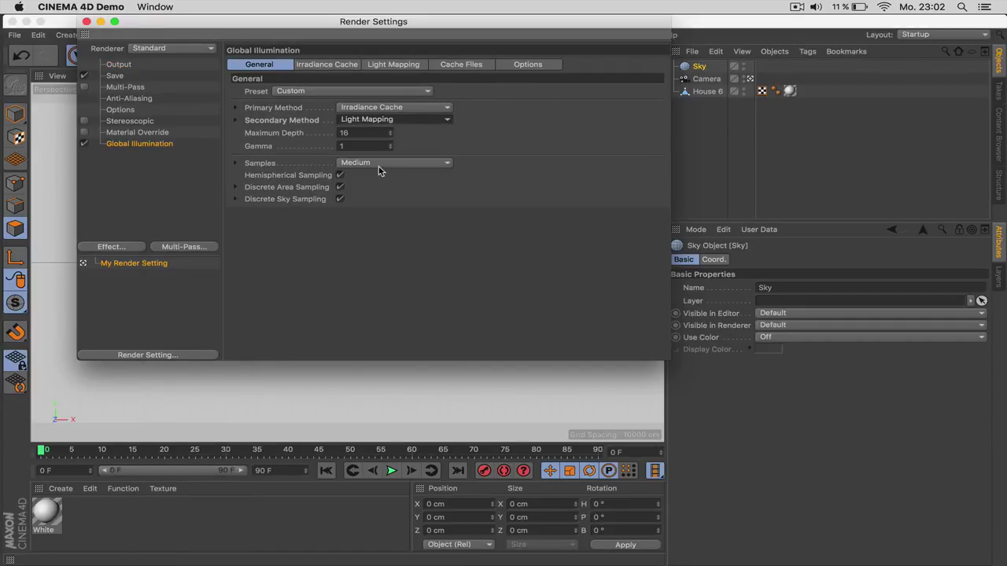
pyautogui.click(380, 163)
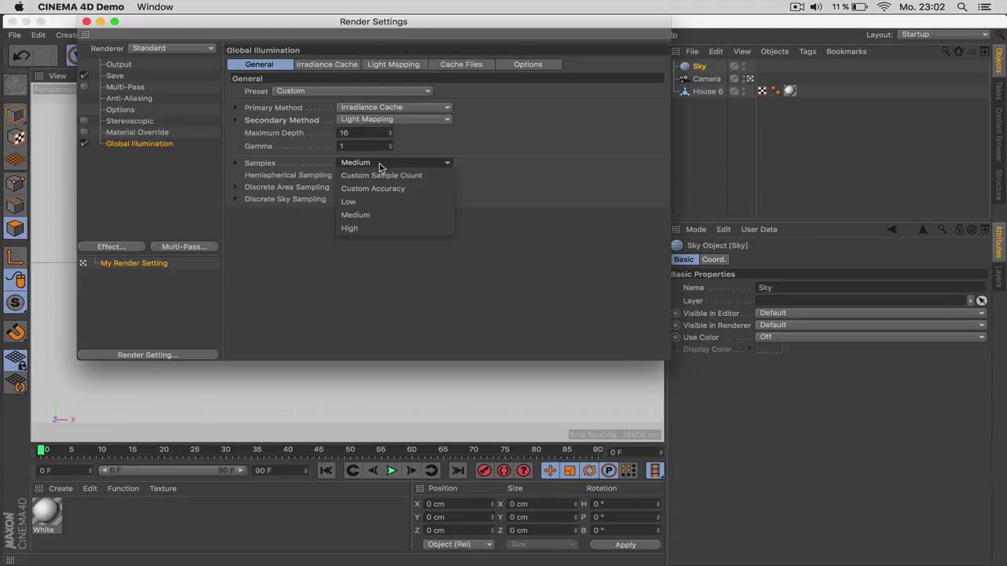
pyautogui.click(368, 203)
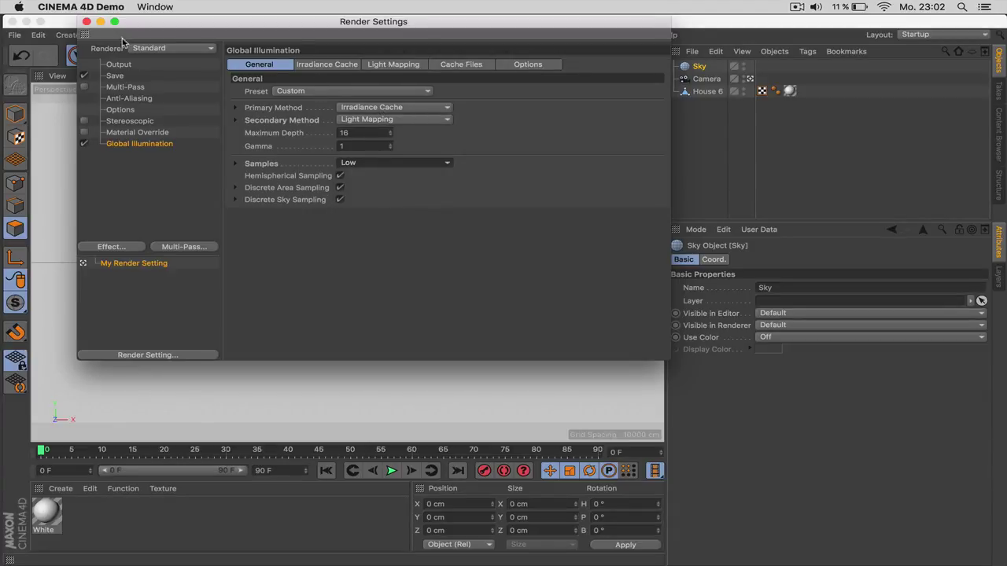
pyautogui.click(86, 21)
pyautogui.press('super+r')
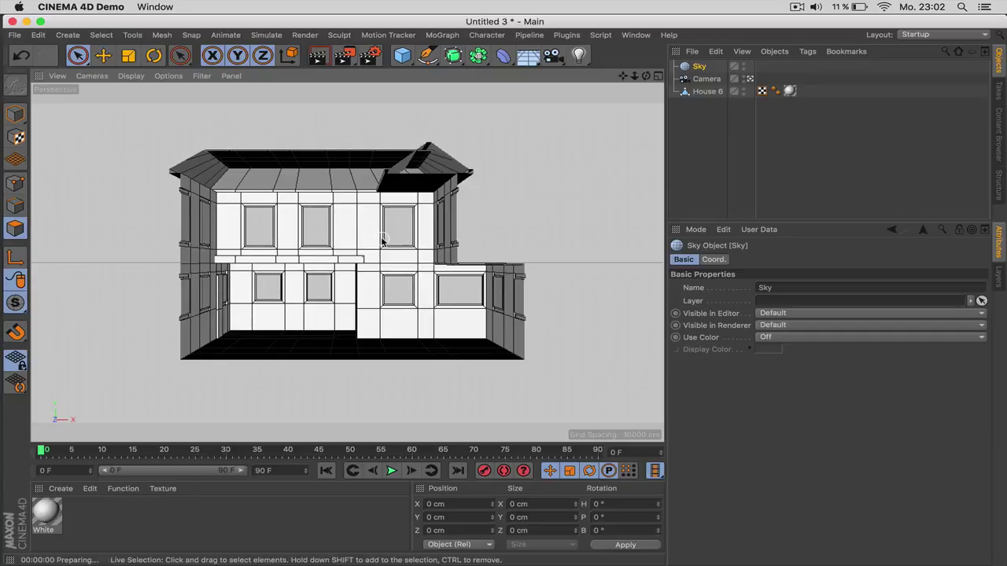
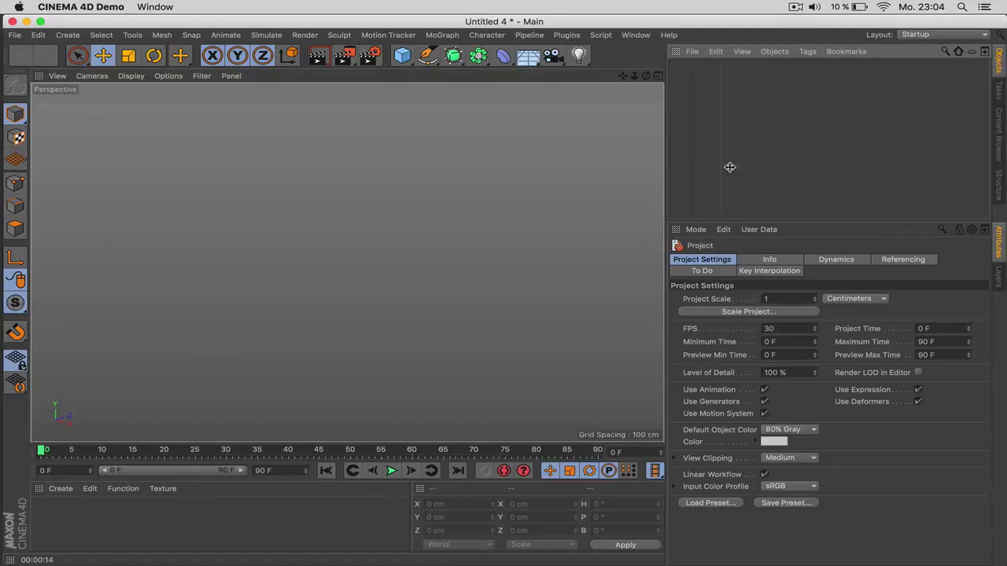
# Step: Add a cube to the empty project and reshape it into a flat slab of about 544 × 63 × 515 cm
pyautogui.moveTo(728, 164); pyautogui.dragTo(796, 169)
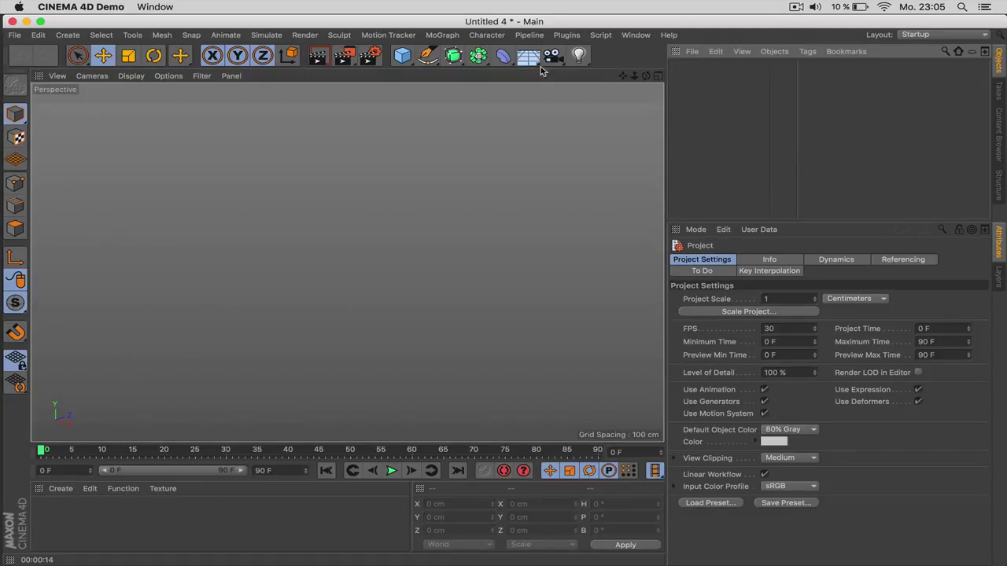
pyautogui.click(402, 56)
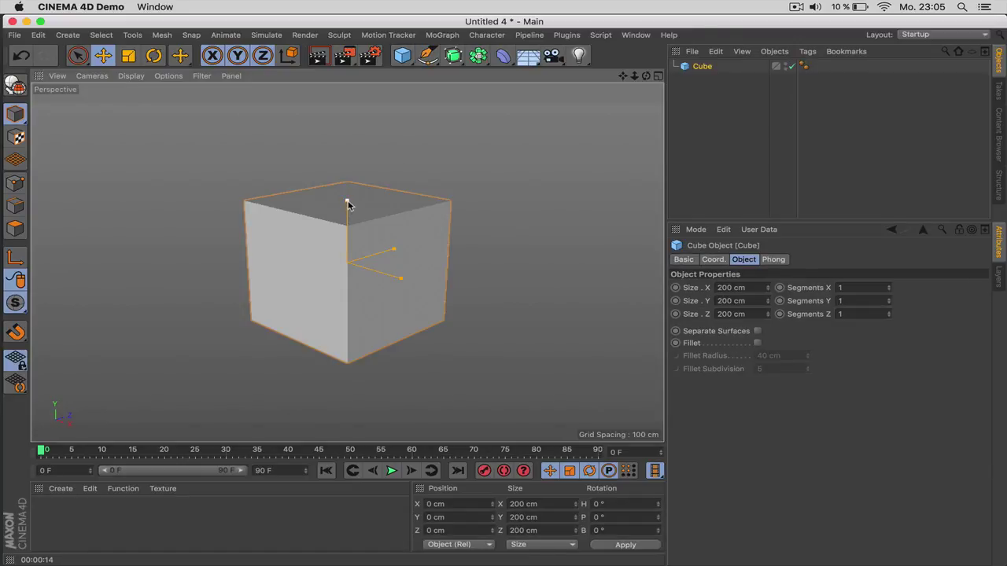
pyautogui.moveTo(348, 202); pyautogui.dragTo(371, 247)
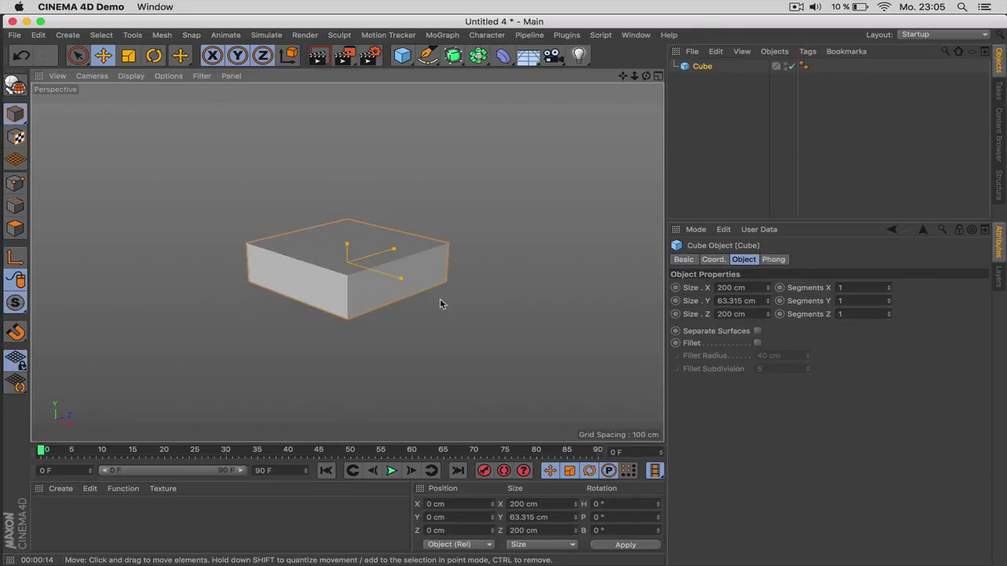
pyautogui.moveTo(402, 278); pyautogui.dragTo(515, 313)
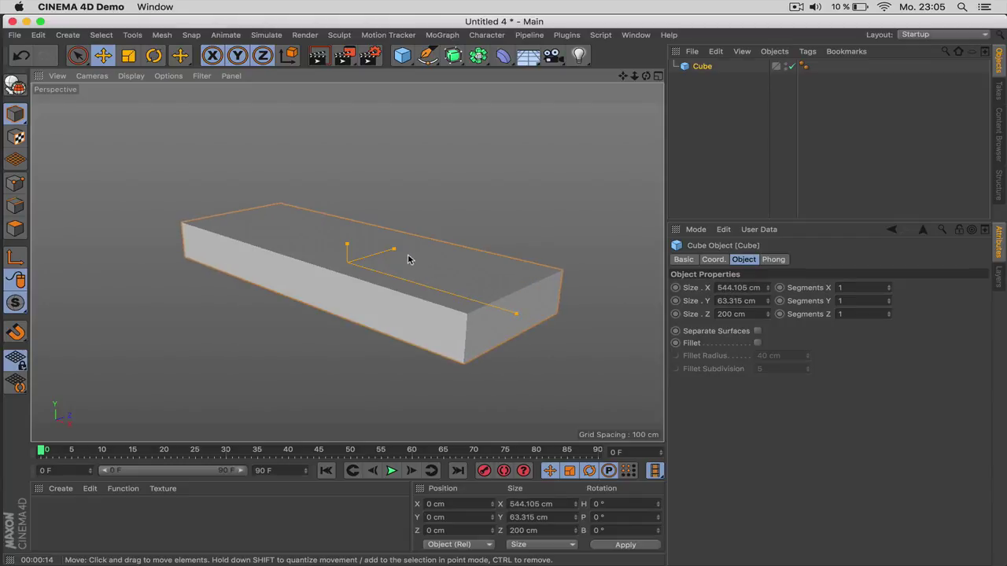
pyautogui.moveTo(395, 252); pyautogui.dragTo(454, 227)
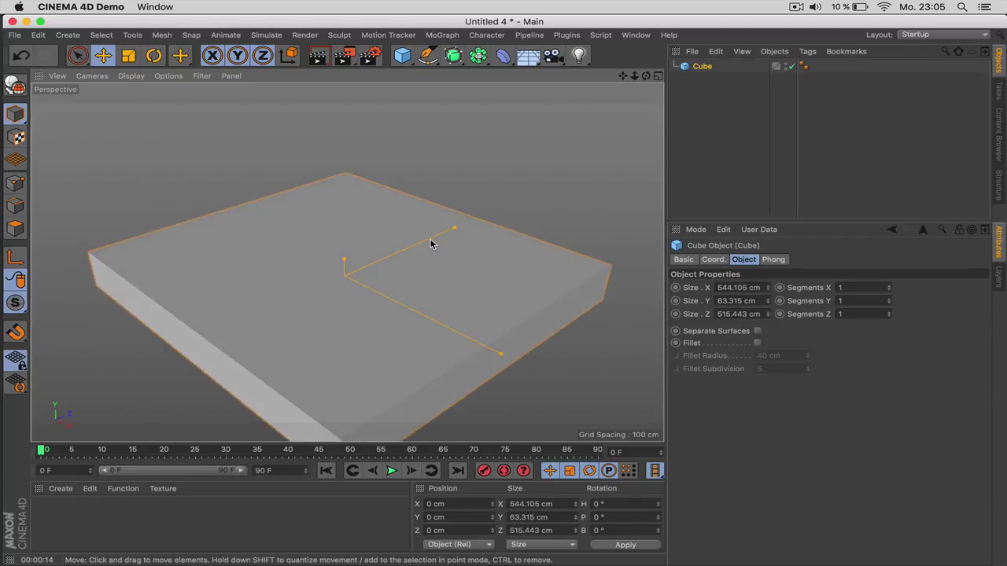
pyautogui.scroll(-4, 430, 244)
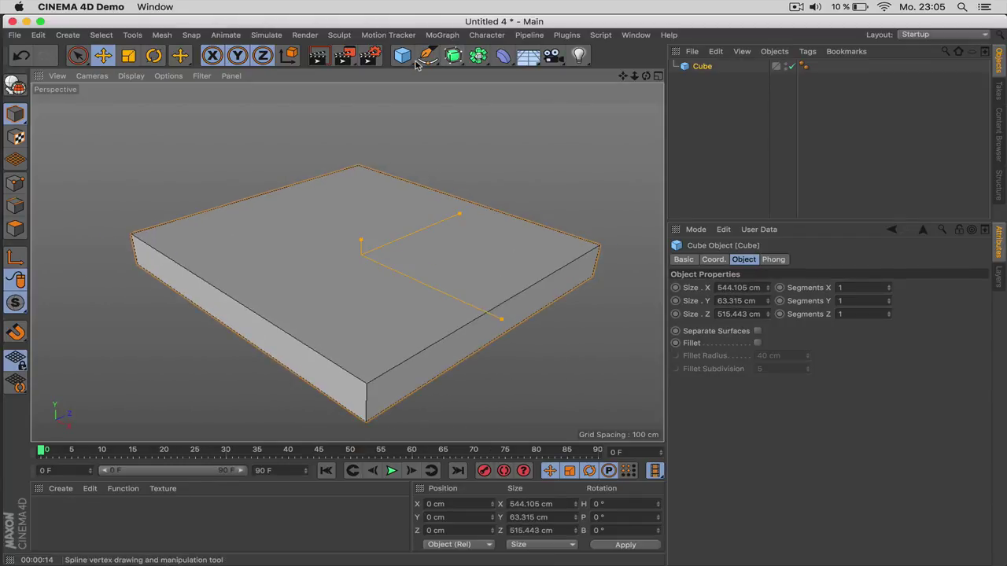
# Step: Add a cylinder and move it along the Z axis to about -334 cm, beside the slab
pyautogui.moveTo(402, 55); pyautogui.dragTo(682, 70)
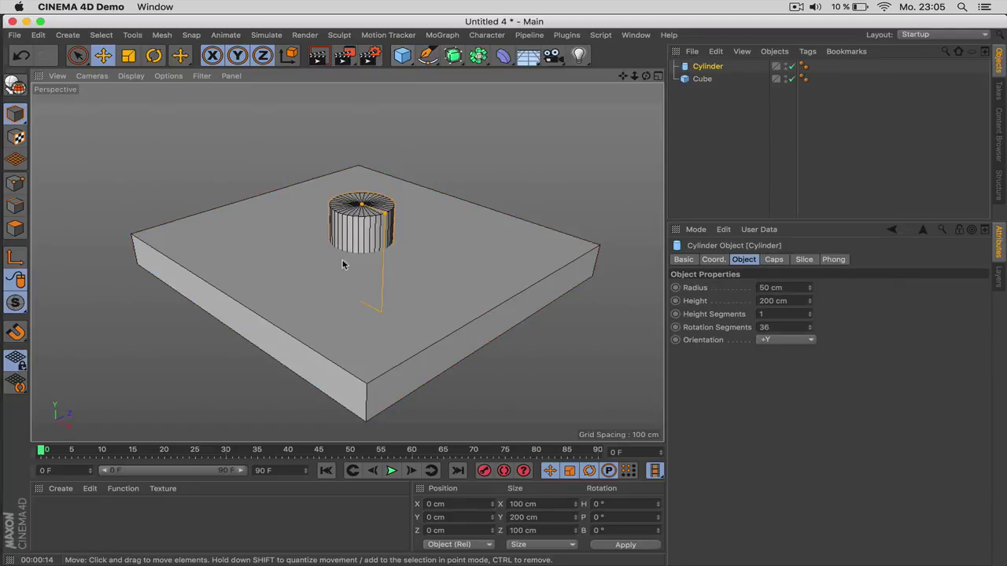
pyautogui.press('e')
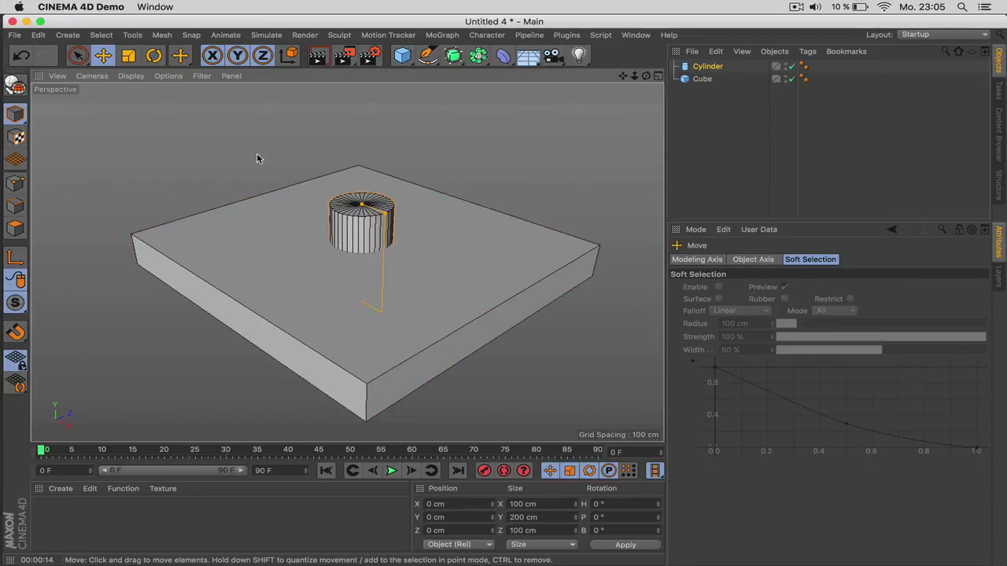
pyautogui.moveTo(346, 236); pyautogui.dragTo(312, 298)
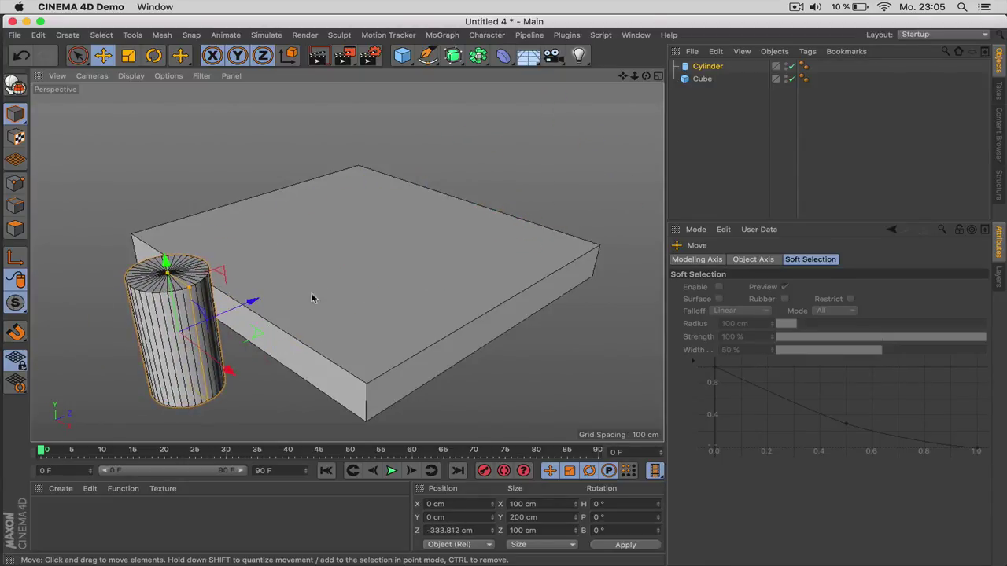
# Step: Add a Boole object and make the cube its first child and the cylinder its second child
pyautogui.click(477, 55)
pyautogui.click(724, 74)
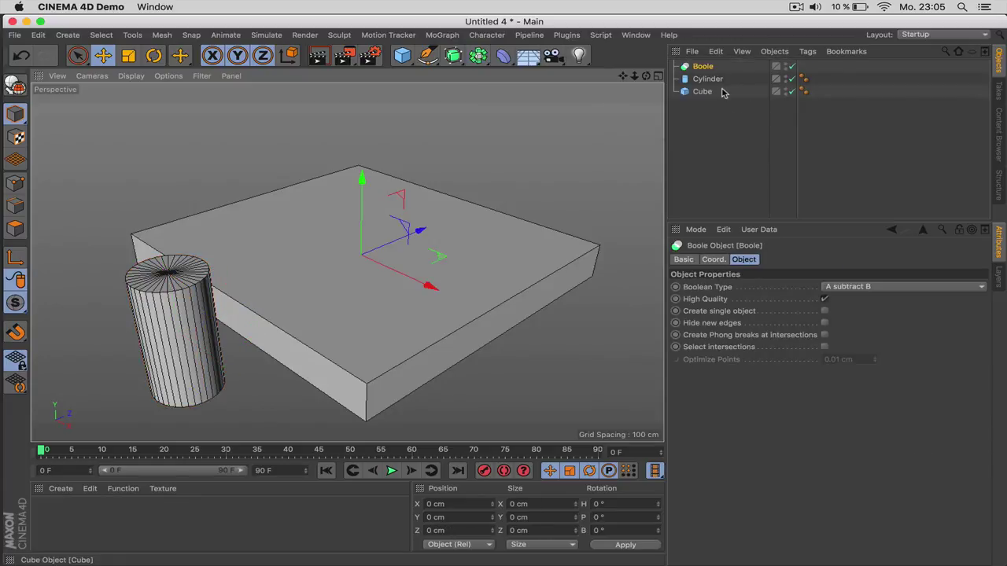
pyautogui.click(705, 93)
pyautogui.moveTo(700, 66); pyautogui.dragTo(710, 89)
pyautogui.click(717, 118)
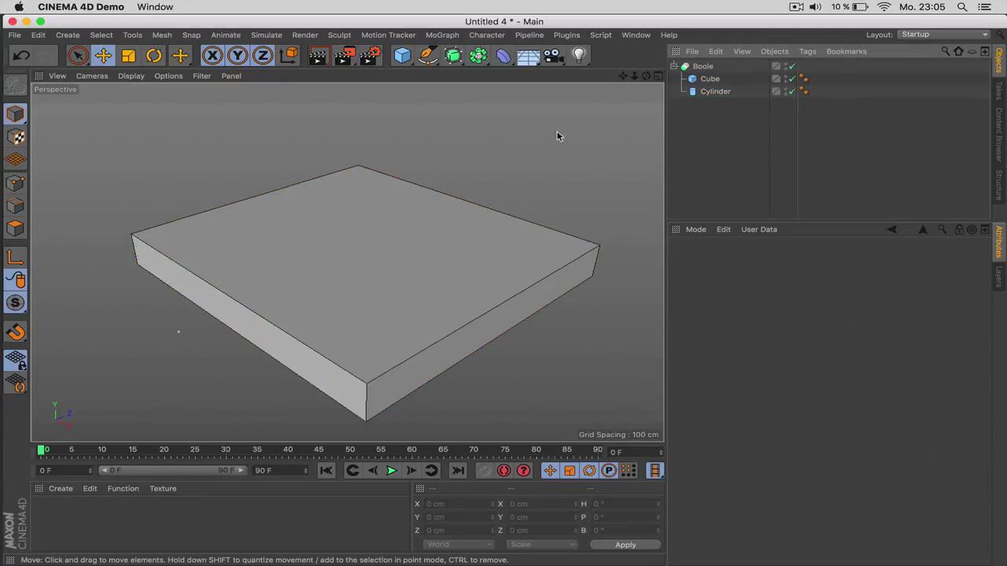
# Step: Move the cylinder along Z through the slab's centre and back to about -286 cm to cut a notch in the slab's edge
pyautogui.click(715, 92)
pyautogui.moveTo(250, 300); pyautogui.dragTo(433, 267)
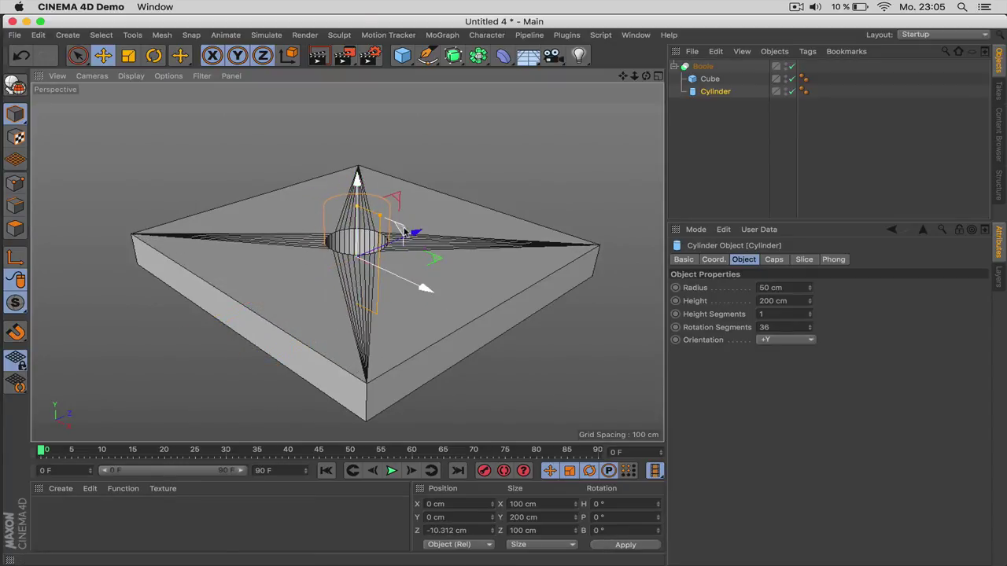
pyautogui.moveTo(415, 232); pyautogui.dragTo(395, 242)
pyautogui.moveTo(331, 257); pyautogui.dragTo(270, 258)
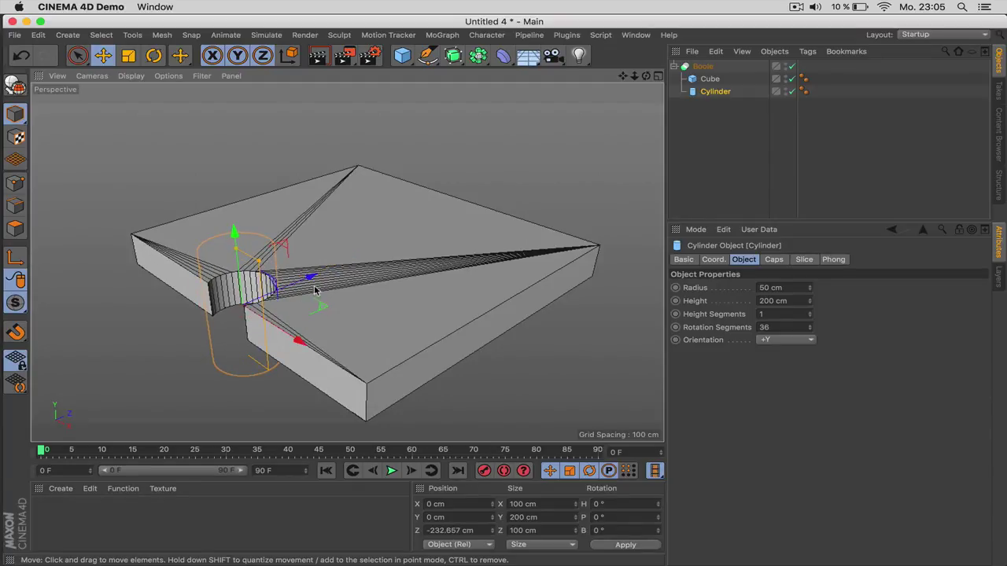
pyautogui.moveTo(313, 277); pyautogui.dragTo(292, 284)
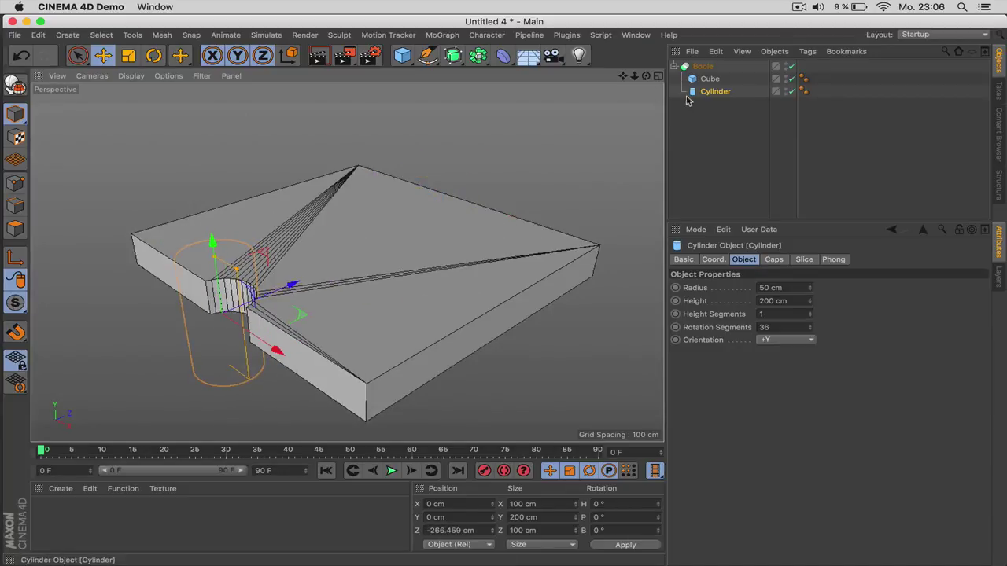
# Step: Disable the Boole, cube and cylinder together and delete them from the scene
pyautogui.moveTo(713, 114); pyautogui.dragTo(683, 63)
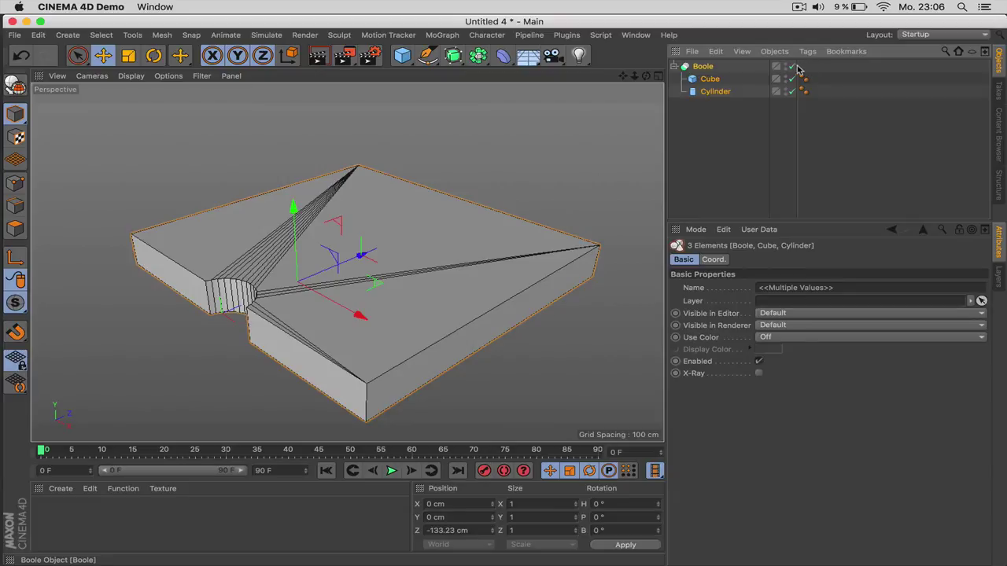
pyautogui.click(792, 67)
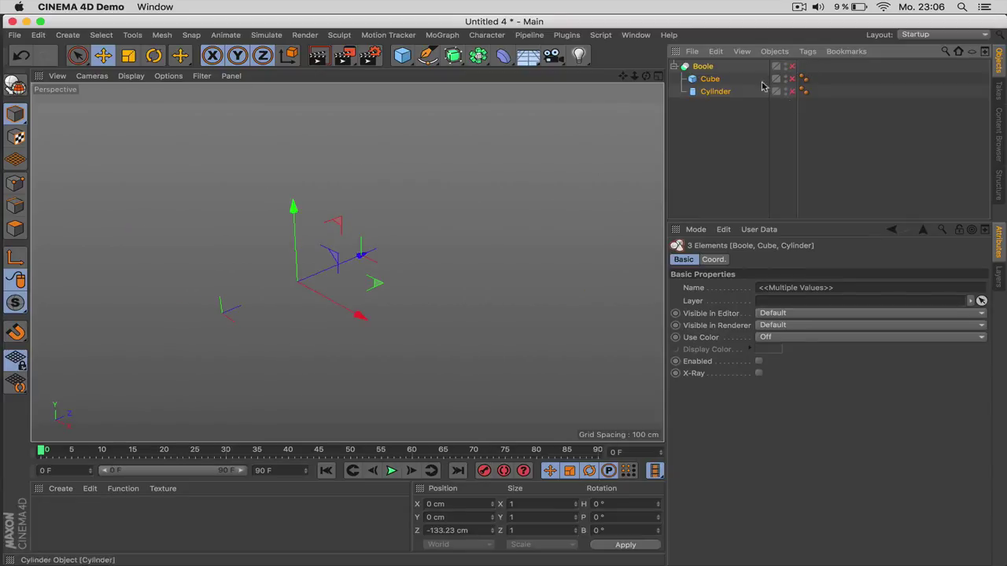
pyautogui.click(710, 69)
pyautogui.press('Delete')
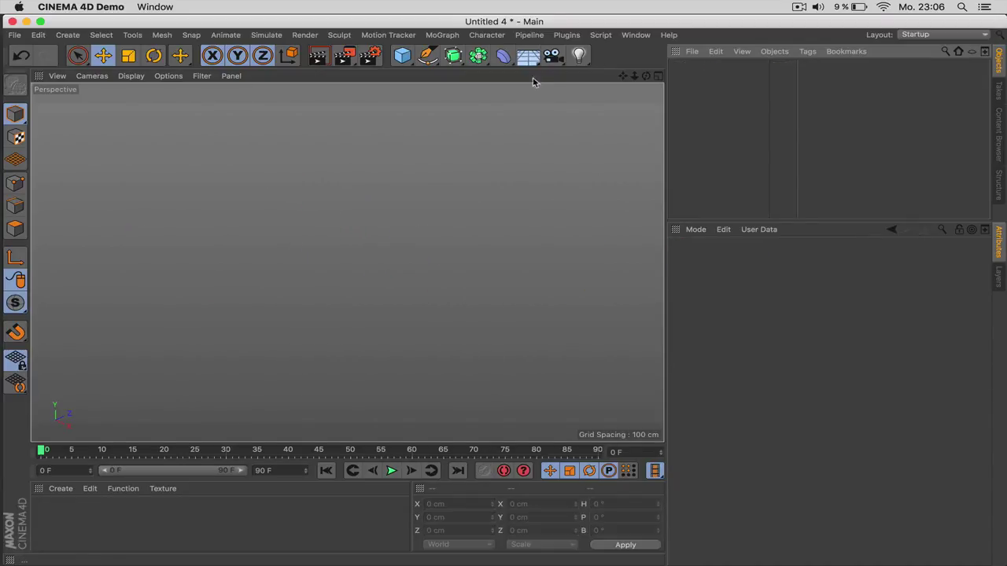
# Step: Add a rectangle spline and set its plane to XZ so it lies flat
pyautogui.moveTo(426, 66); pyautogui.dragTo(591, 165)
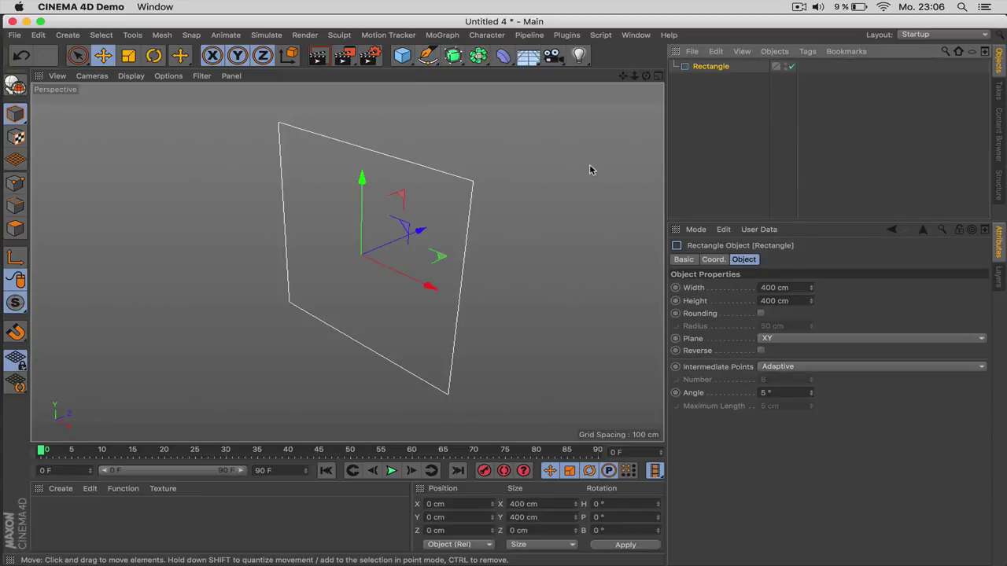
pyautogui.click(797, 338)
pyautogui.click(797, 363)
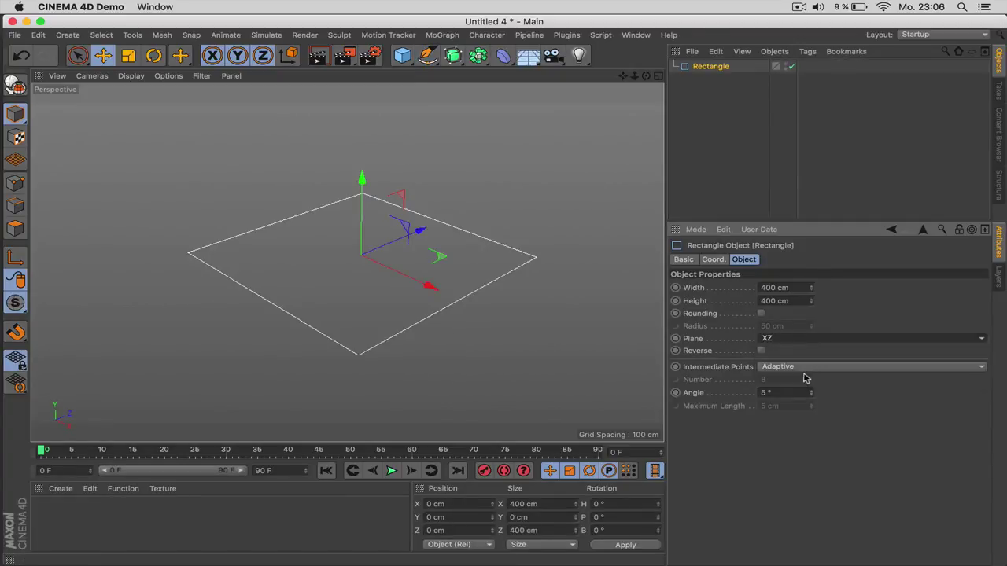
# Step: Add a circle spline with a 50 cm radius and set its plane to XZ
pyautogui.click(431, 63)
pyautogui.click(563, 96)
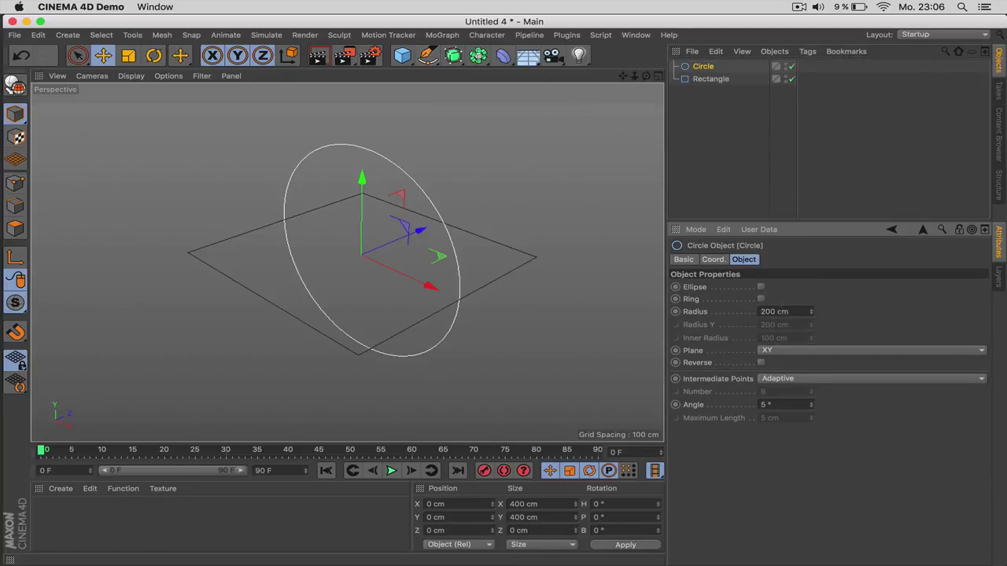
pyautogui.click(769, 311)
pyautogui.write('50')
pyautogui.press('Return')
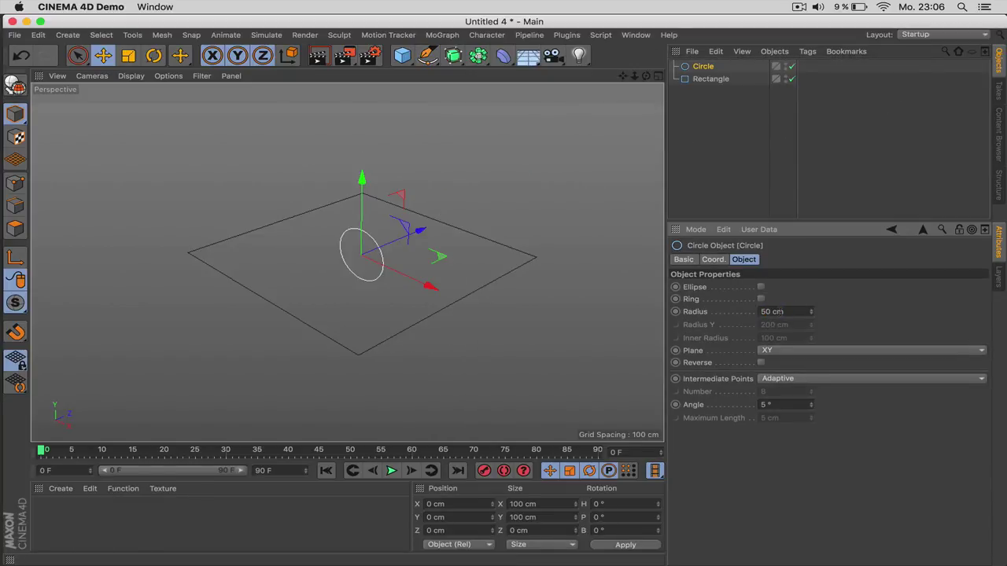
pyautogui.click(813, 351)
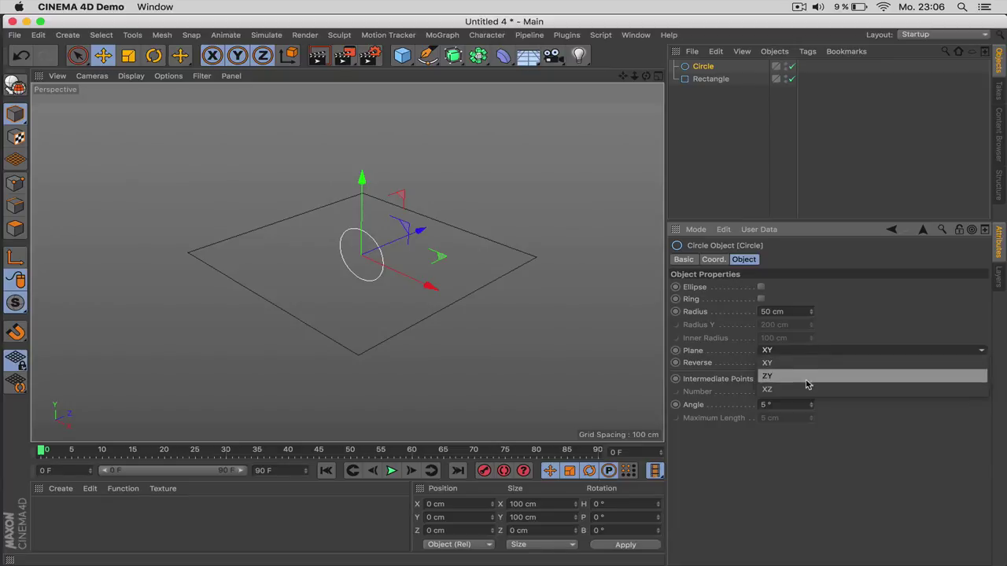
pyautogui.click(808, 384)
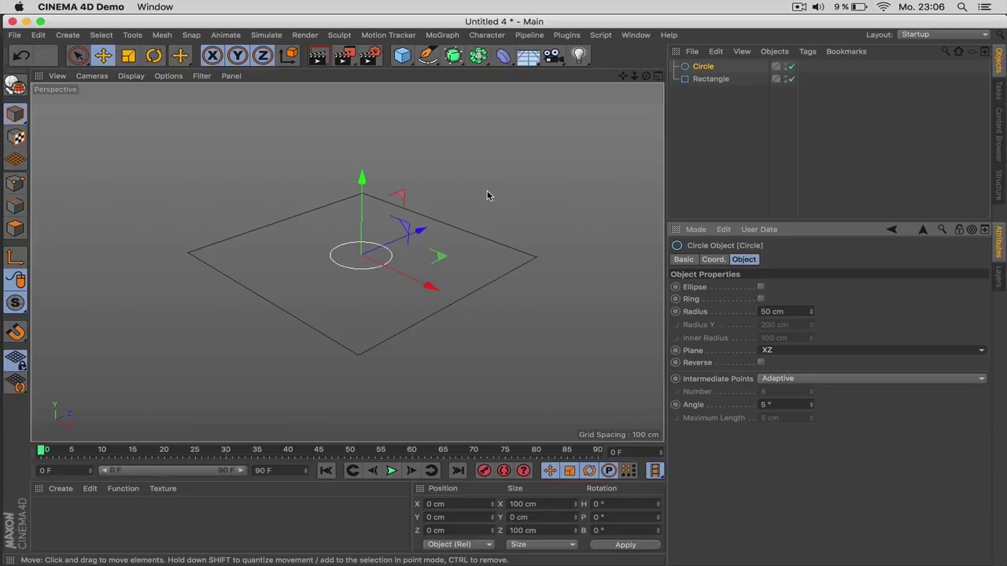
# Step: Add a Spline Mask object and make the rectangle its first child and the circle its second child
pyautogui.hotkey('shift', 'c')
pyautogui.write('spline')
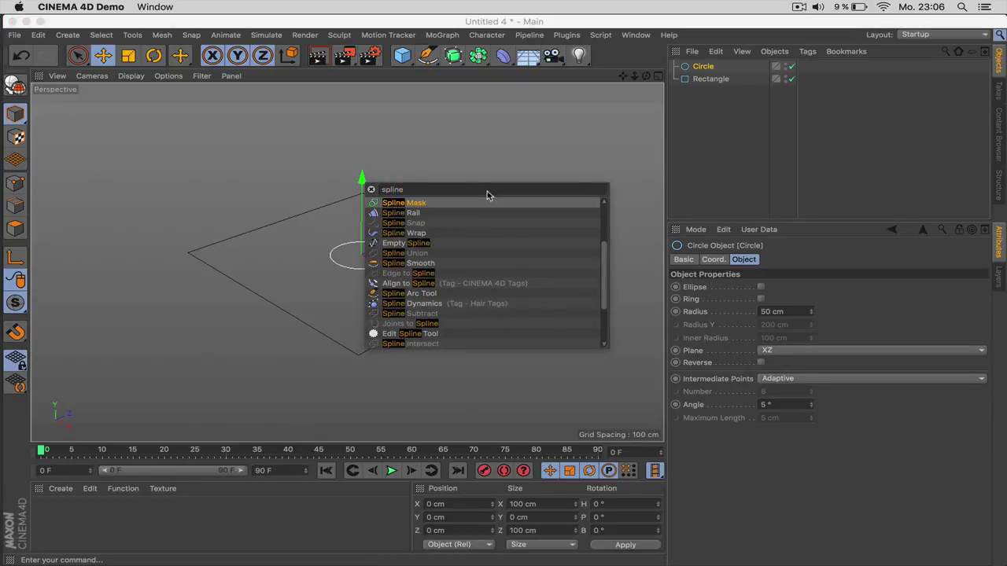
pyautogui.write(' mas')
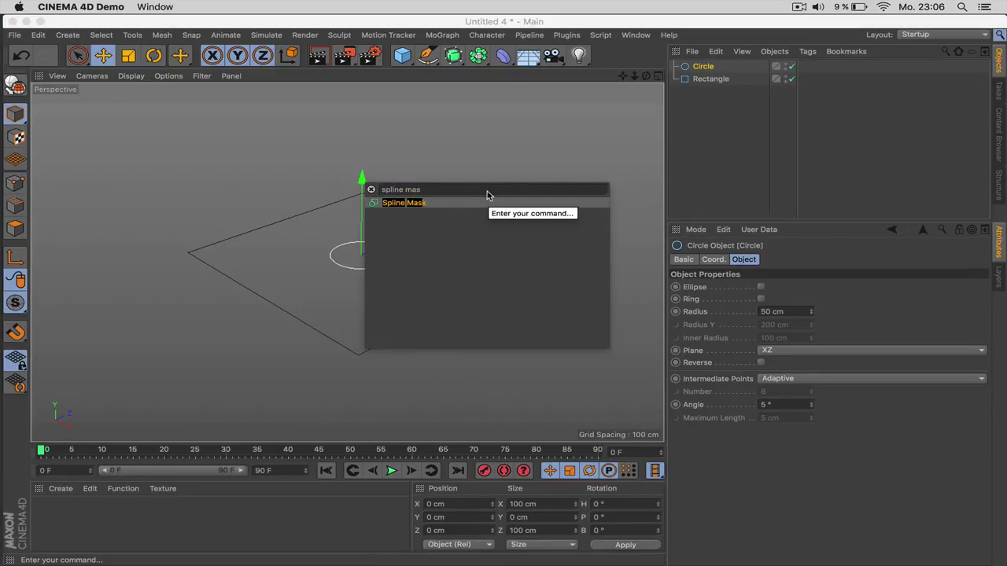
pyautogui.press('Return')
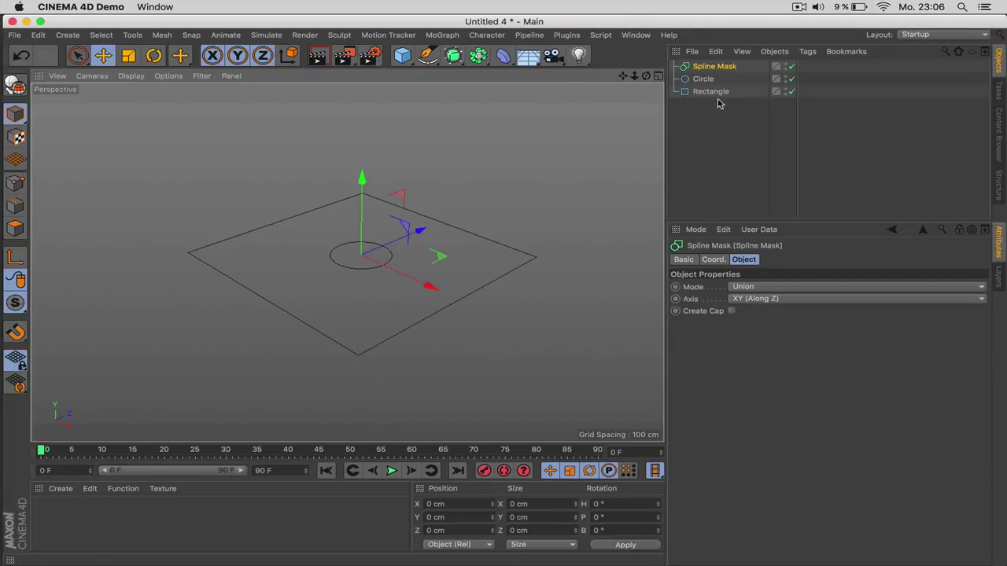
pyautogui.moveTo(712, 92)
pyautogui.mouseDown()
pyautogui.moveTo(713, 67)
pyautogui.moveTo(708, 86)
pyautogui.mouseUp()
pyautogui.click(714, 66)
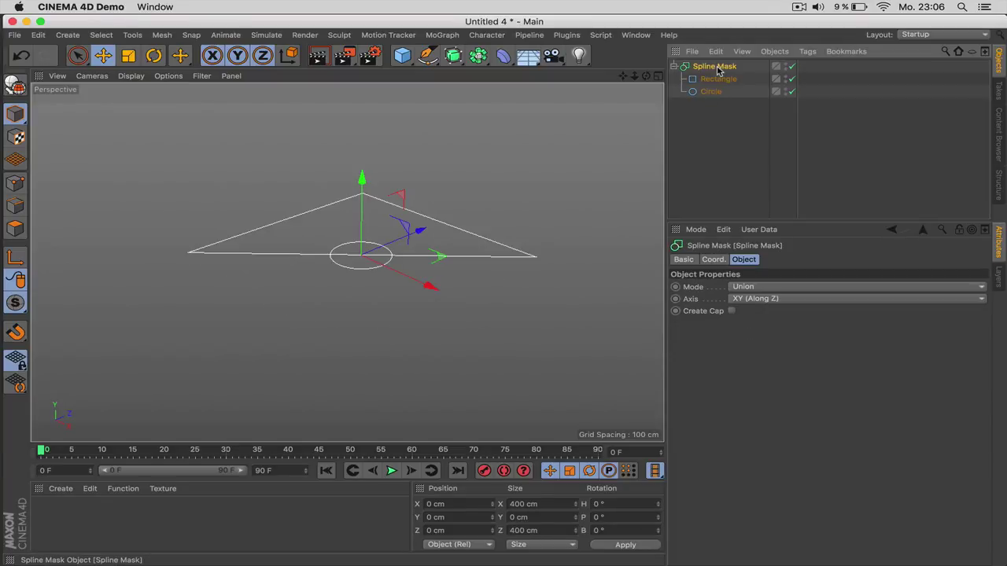
# Step: Set the Spline Mask to A subtract B with axis XZ (Along Y), and move the circle along Z to about -191 cm
pyautogui.click(753, 288)
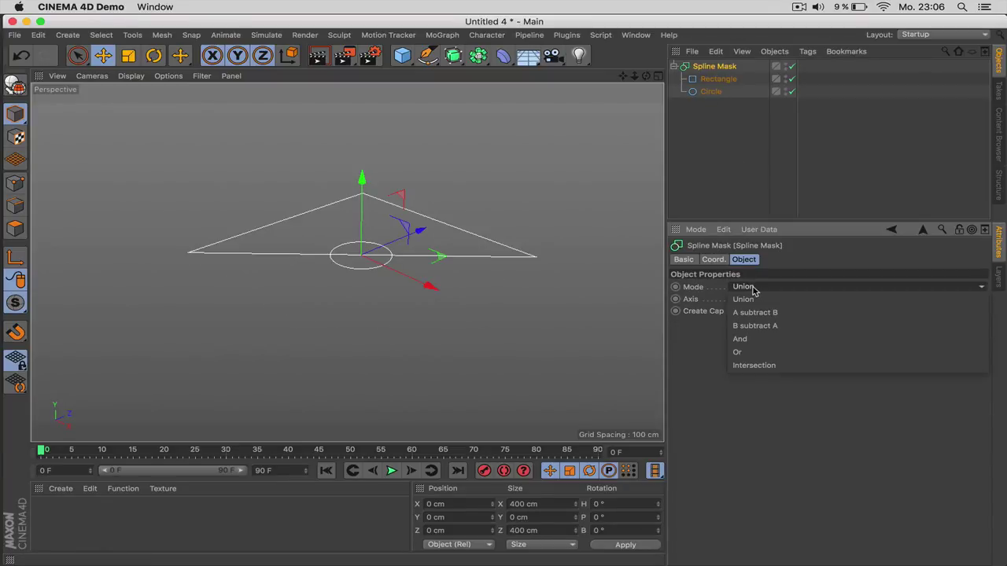
pyautogui.click(753, 311)
pyautogui.click(757, 300)
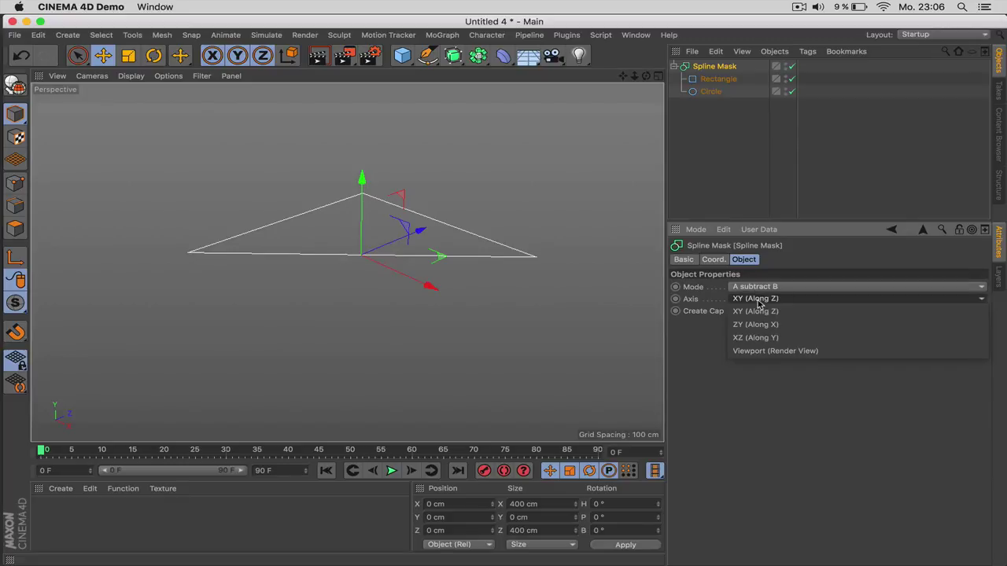
pyautogui.click(755, 337)
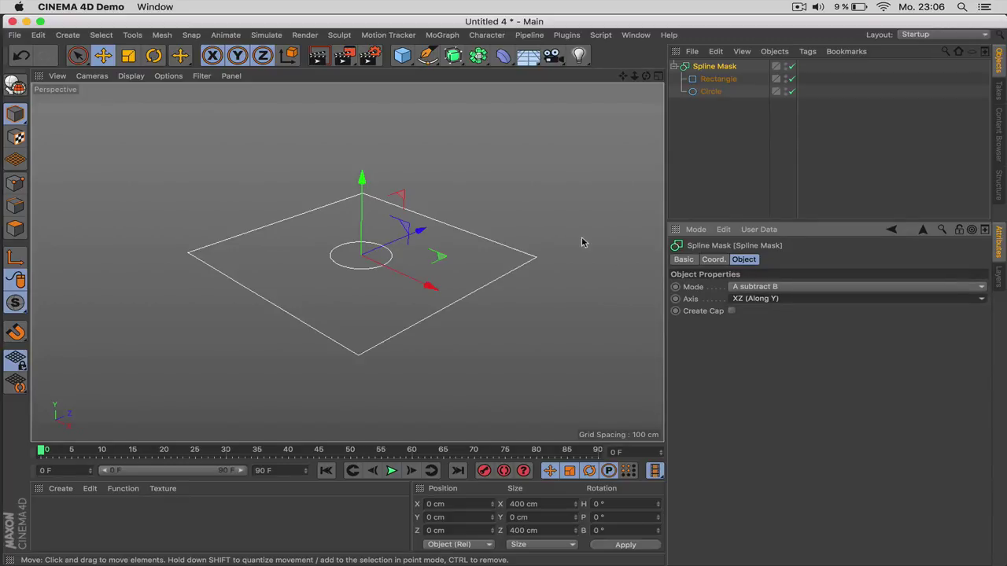
pyautogui.click(722, 94)
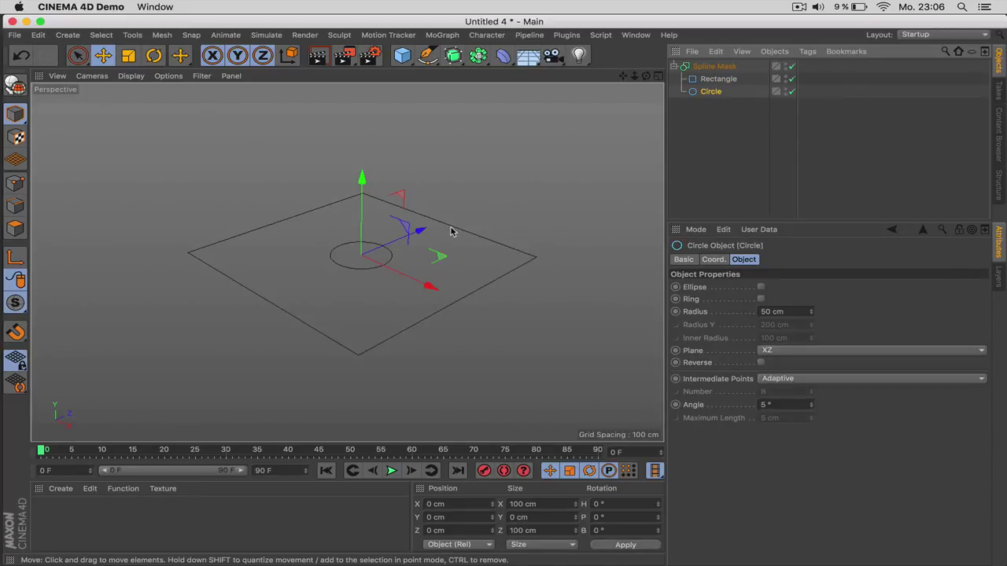
pyautogui.moveTo(415, 233); pyautogui.dragTo(288, 201)
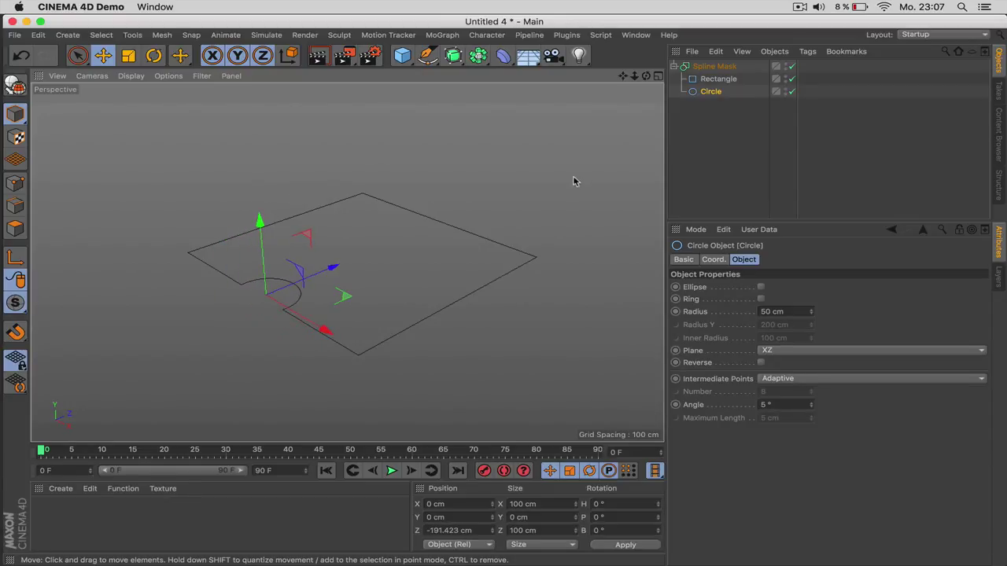
# Step: Add an Extrude object with the Spline Mask as its child and set its movement to 20 cm in Y and 0 cm in Z
pyautogui.click(461, 57)
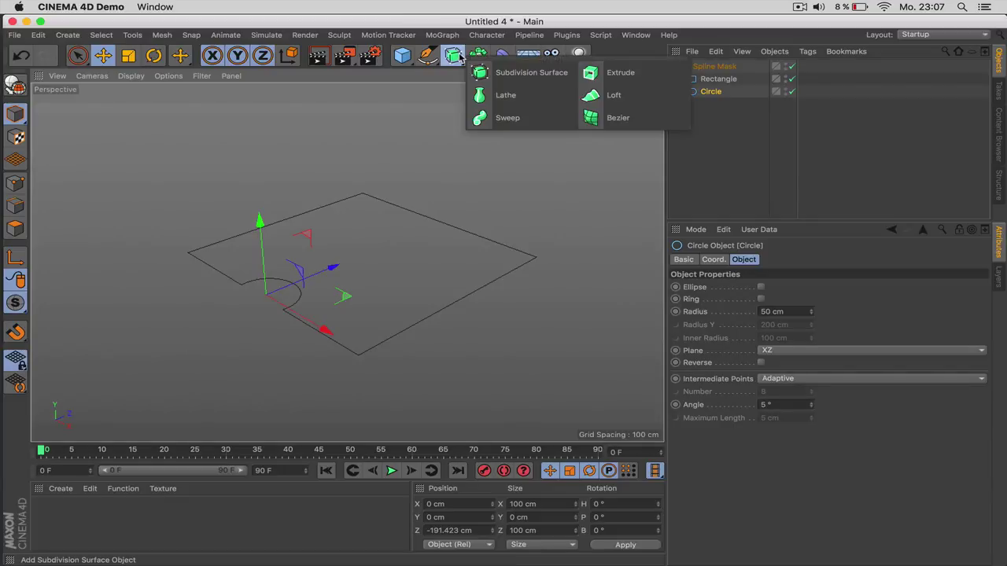
pyautogui.click(621, 72)
pyautogui.moveTo(707, 80); pyautogui.dragTo(709, 68)
pyautogui.click(823, 287)
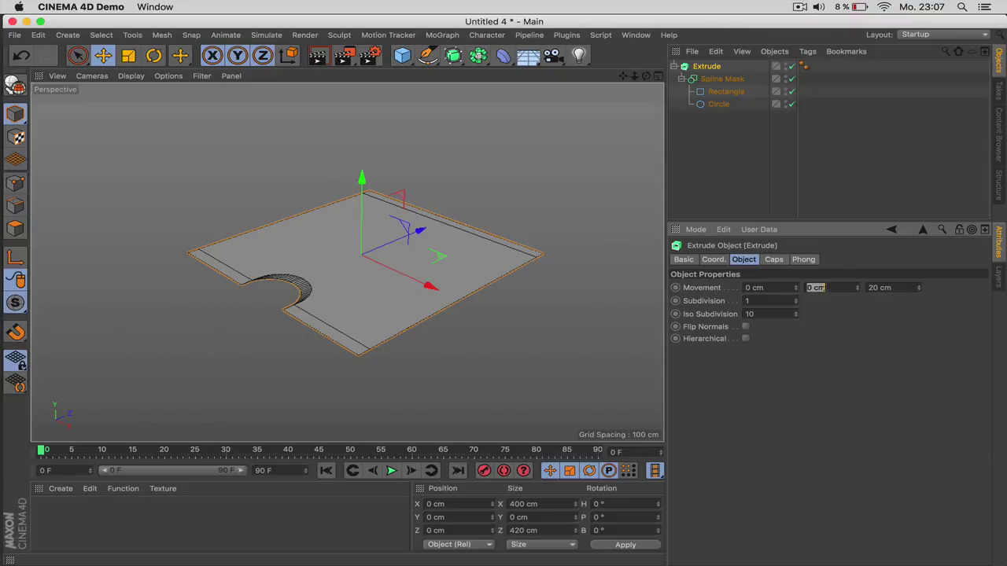
pyautogui.write('20')
pyautogui.press('Tab')
pyautogui.write('0')
pyautogui.press('Return')
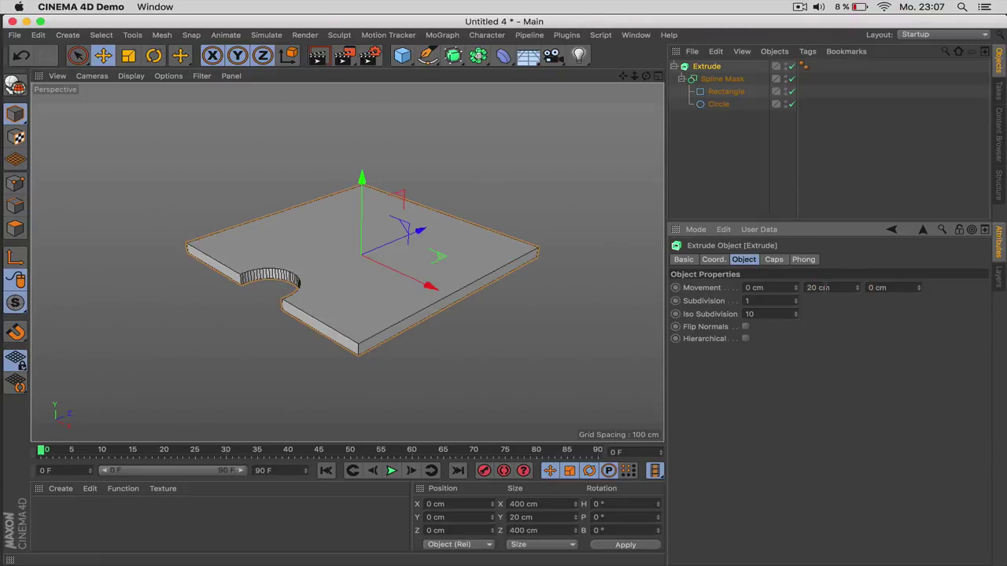
# Step: Set the circle's Z position to 0 cm to centre the hole in the slab
pyautogui.click(714, 106)
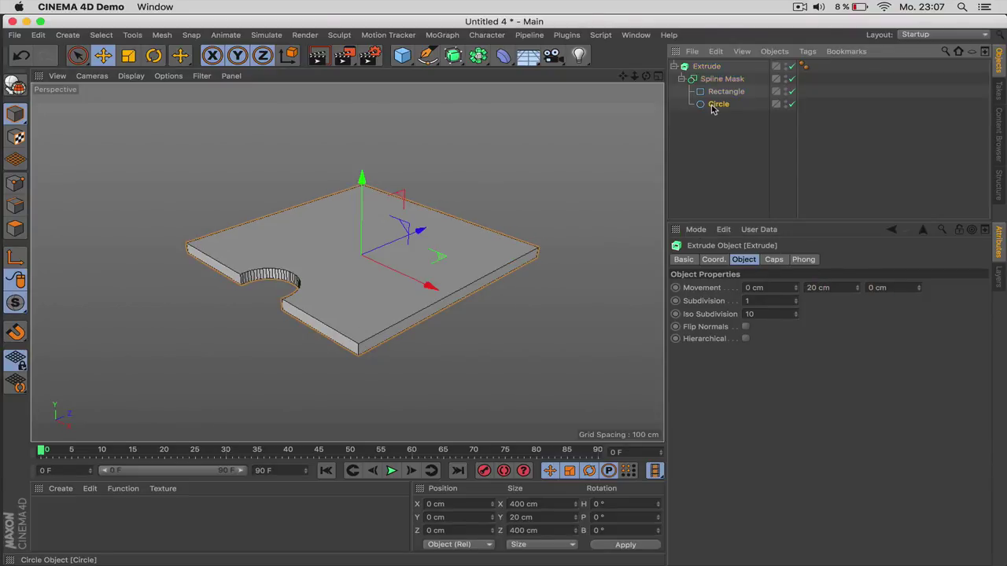
pyautogui.click(713, 260)
pyautogui.write('0')
pyautogui.press('Return')
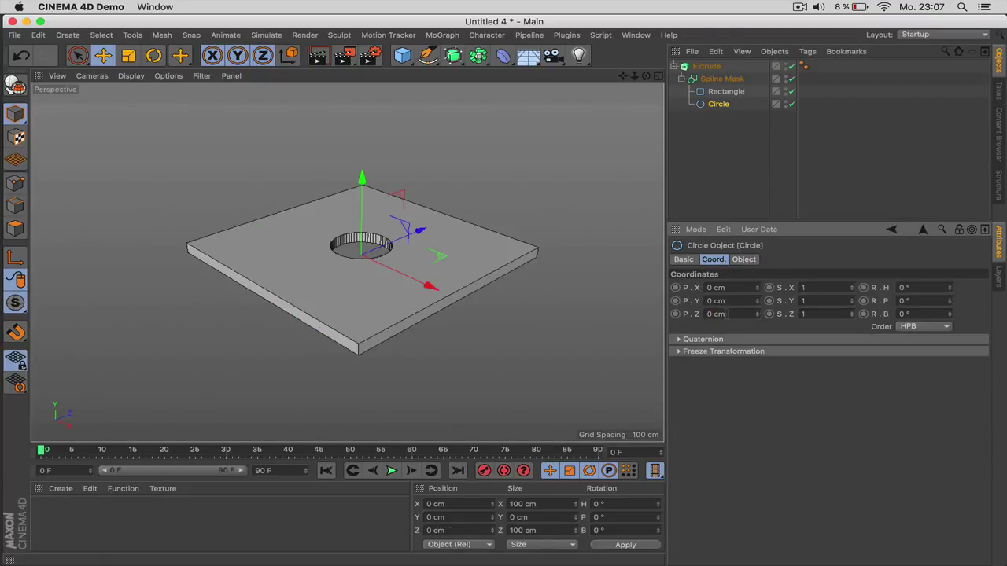
# Step: Add a Vibrate tag to the circle with Regular Pulse and position enabled, X amplitude 200 cm and frequency 0.3
pyautogui.rightClick(728, 115)
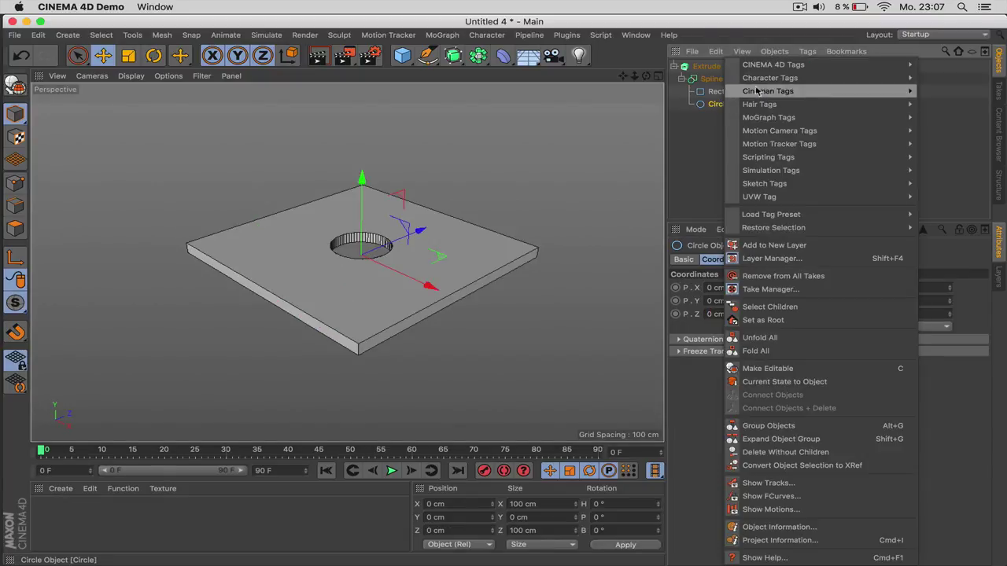
pyautogui.moveTo(768, 69)
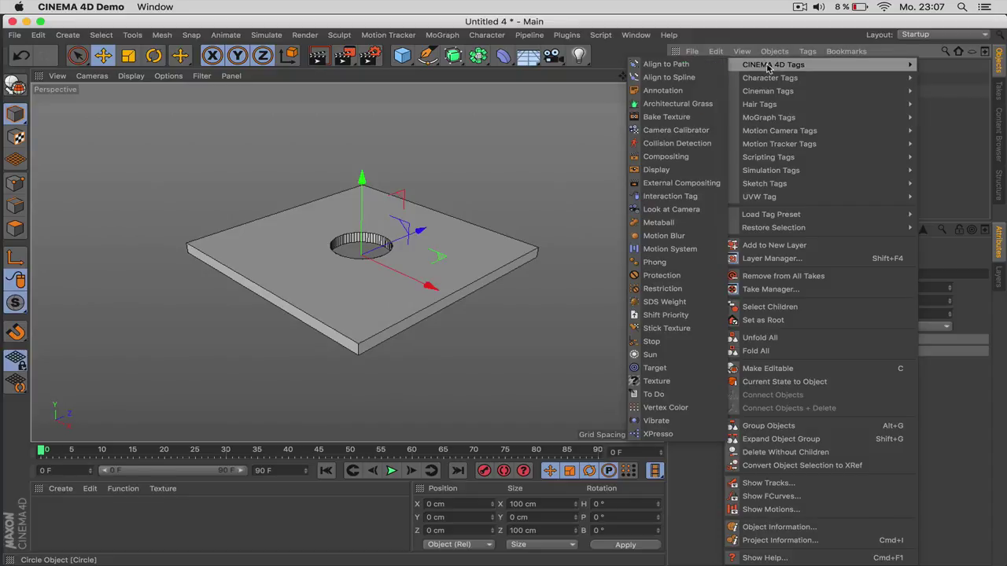
pyautogui.click(661, 420)
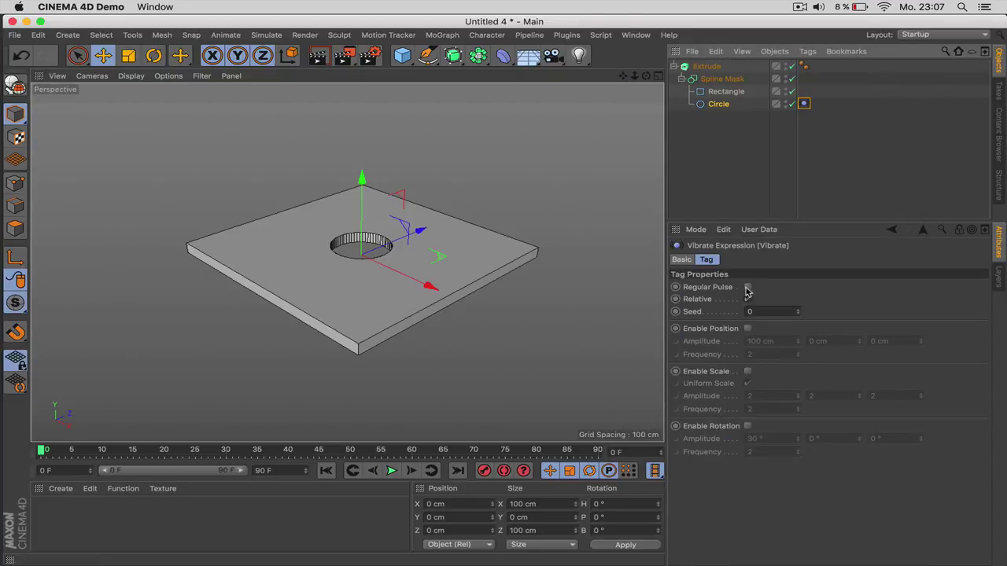
pyautogui.click(747, 288)
pyautogui.click(748, 328)
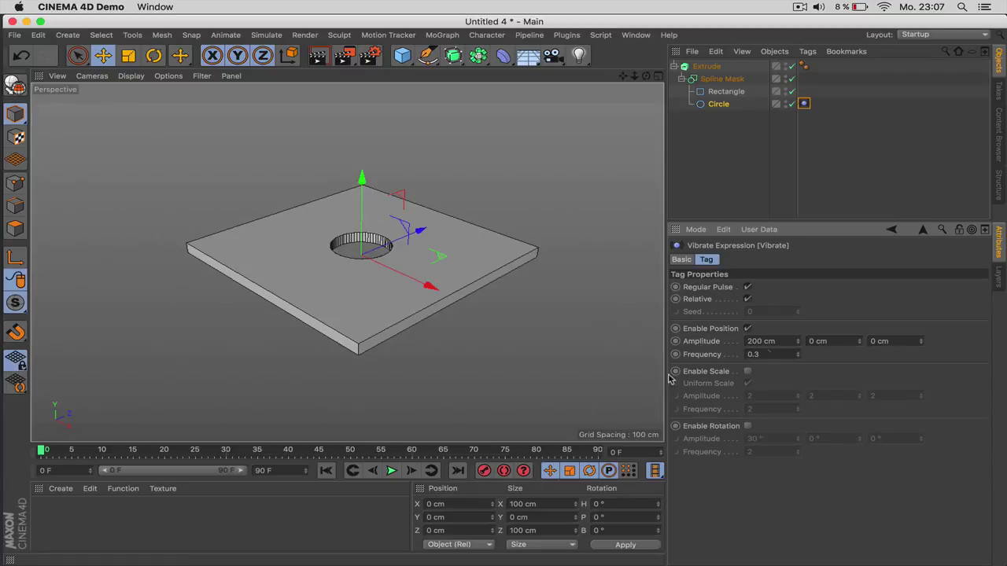
# Step: Extend the timeline and its preview range to 900 frames while playing the moving hole, and stop playback at about frame 307
pyautogui.click(390, 470)
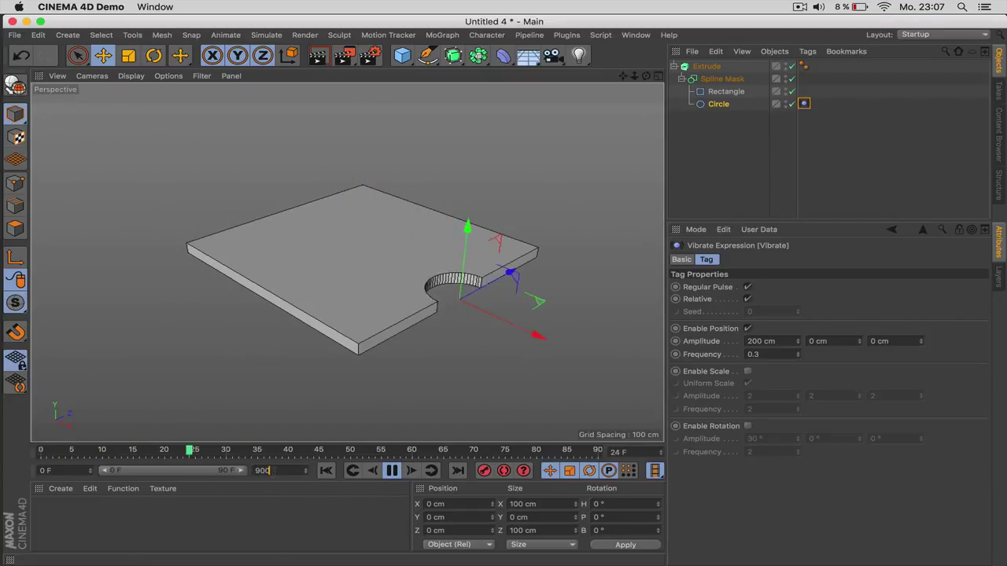
pyautogui.press('Return')
pyautogui.moveTo(196, 471); pyautogui.dragTo(240, 472)
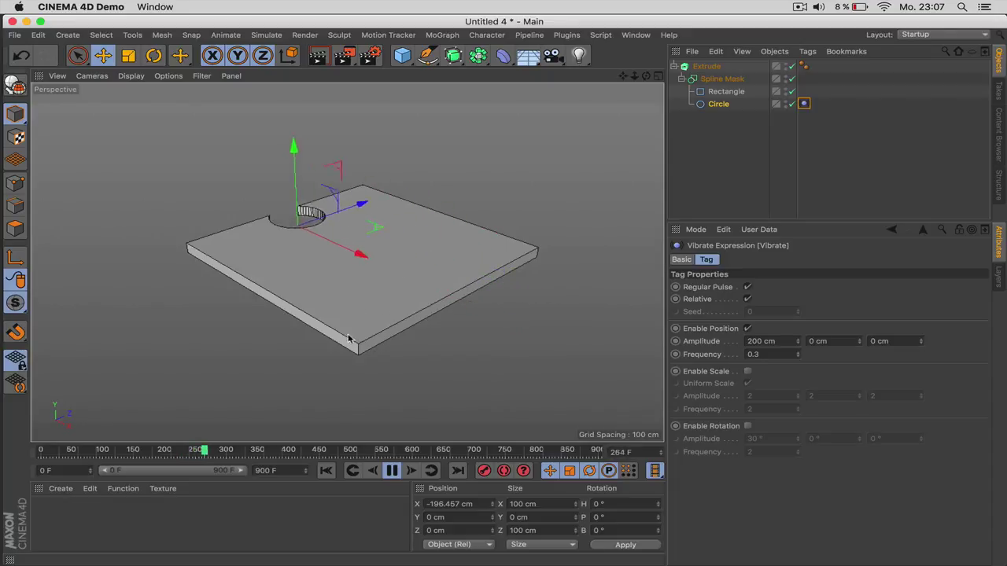
pyautogui.click(392, 471)
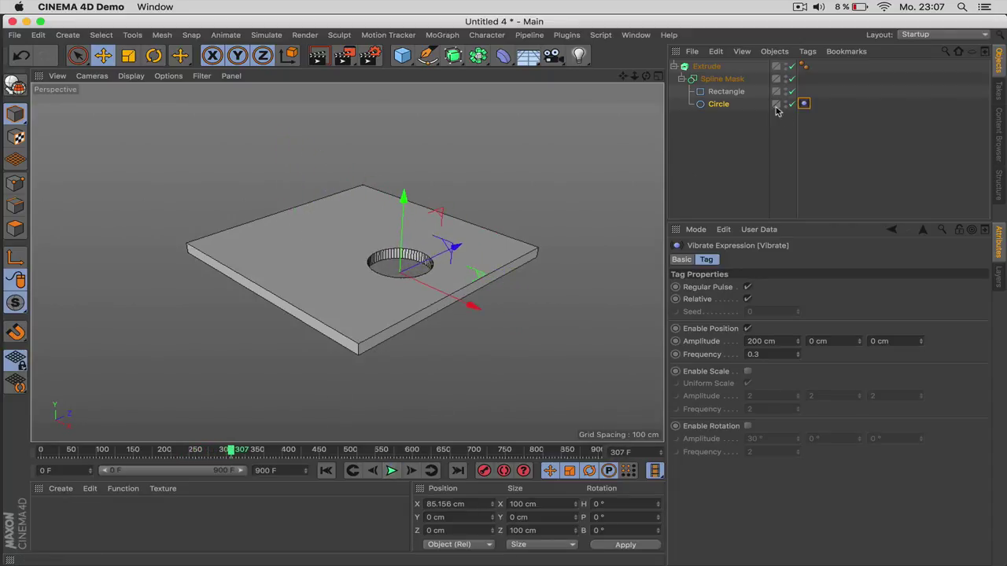
# Step: Increase the Extrude object's Y movement to 53 cm to thicken the slab
pyautogui.click(706, 66)
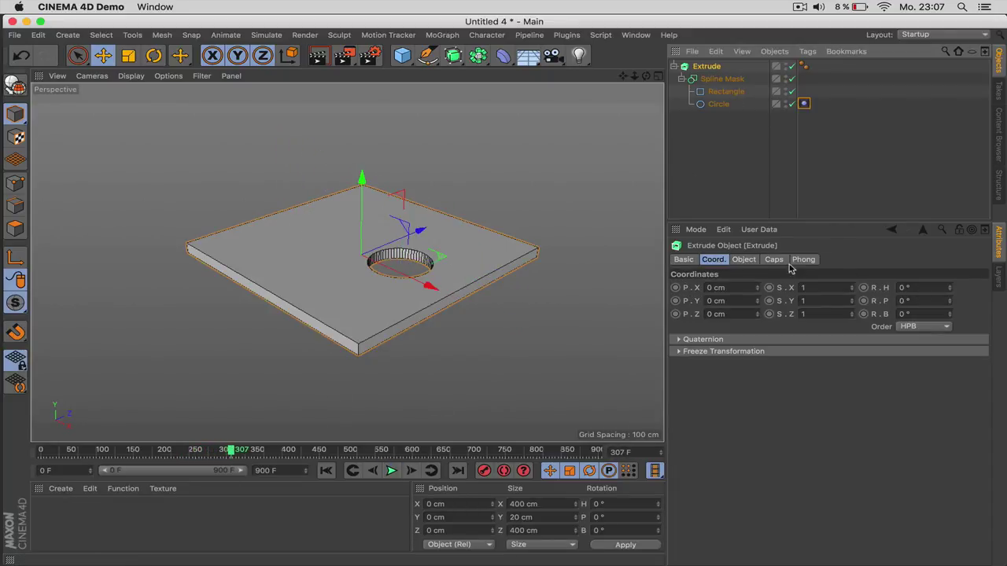
pyautogui.click(744, 259)
pyautogui.moveTo(855, 292); pyautogui.dragTo(827, 271)
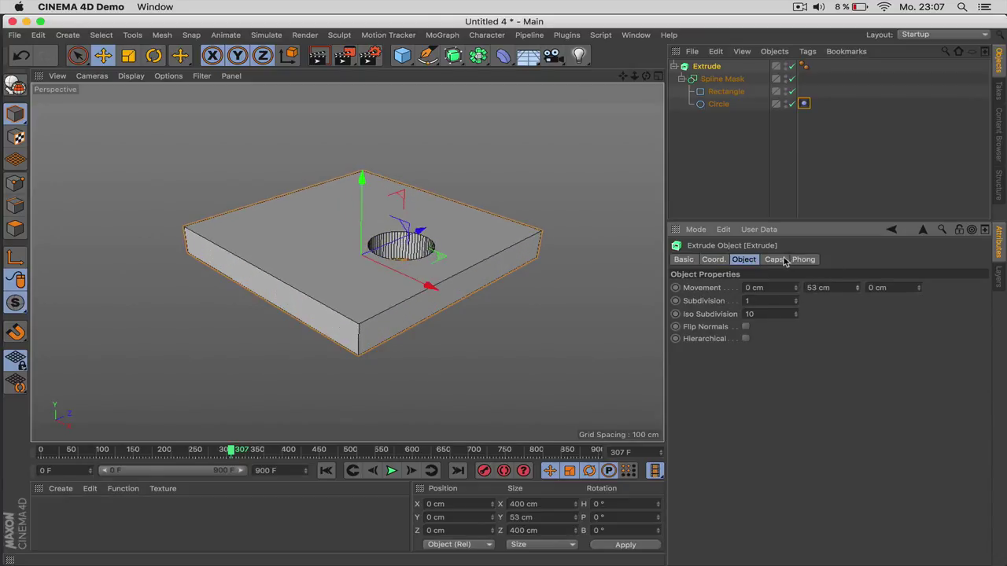
# Step: Set the Extrude's start and end caps to Fillet Cap with 3 steps each
pyautogui.click(784, 262)
pyautogui.click(799, 286)
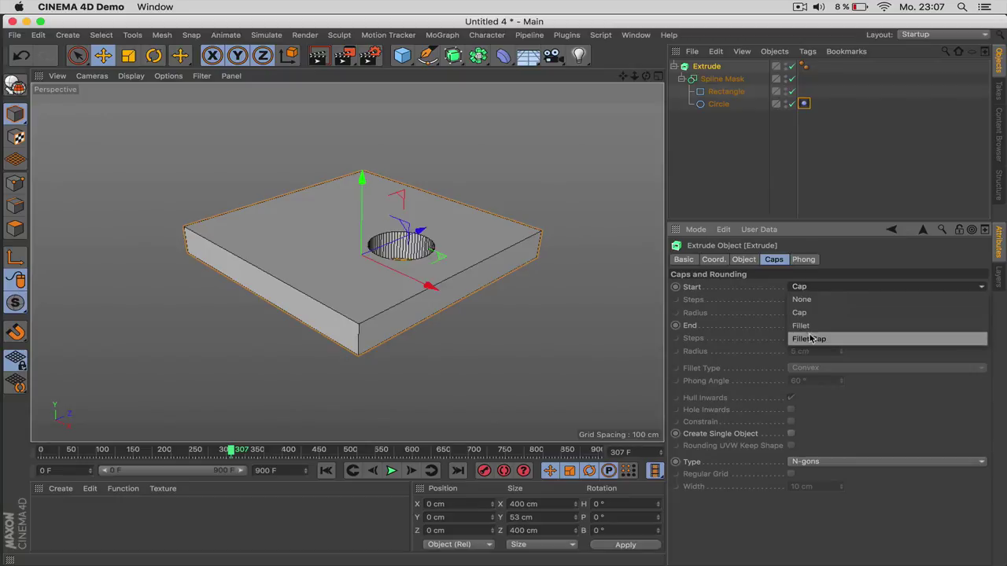
pyautogui.click(811, 339)
pyautogui.click(810, 324)
pyautogui.click(810, 377)
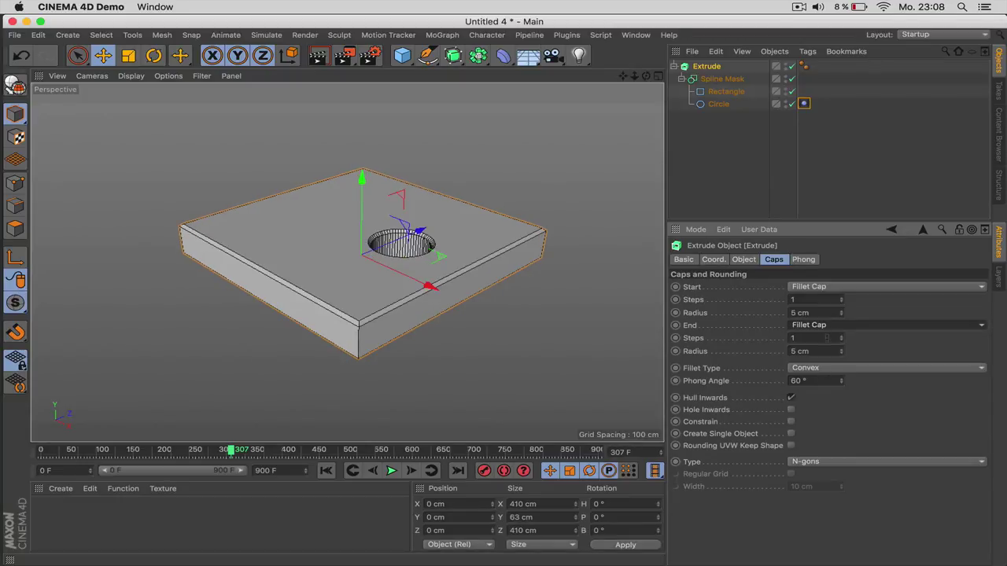
pyautogui.click(842, 300)
pyautogui.click(842, 300)
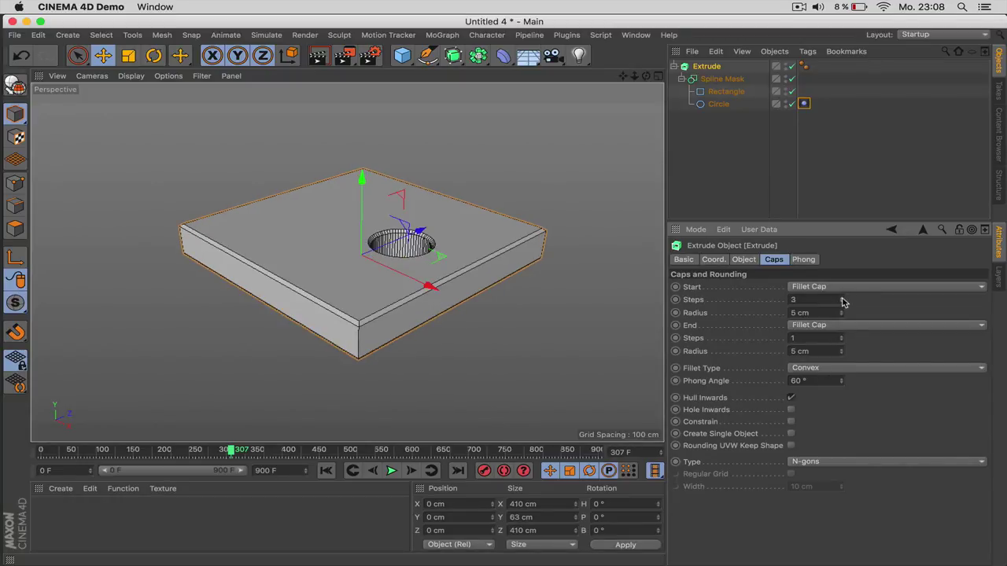
pyautogui.click(841, 338)
pyautogui.click(842, 338)
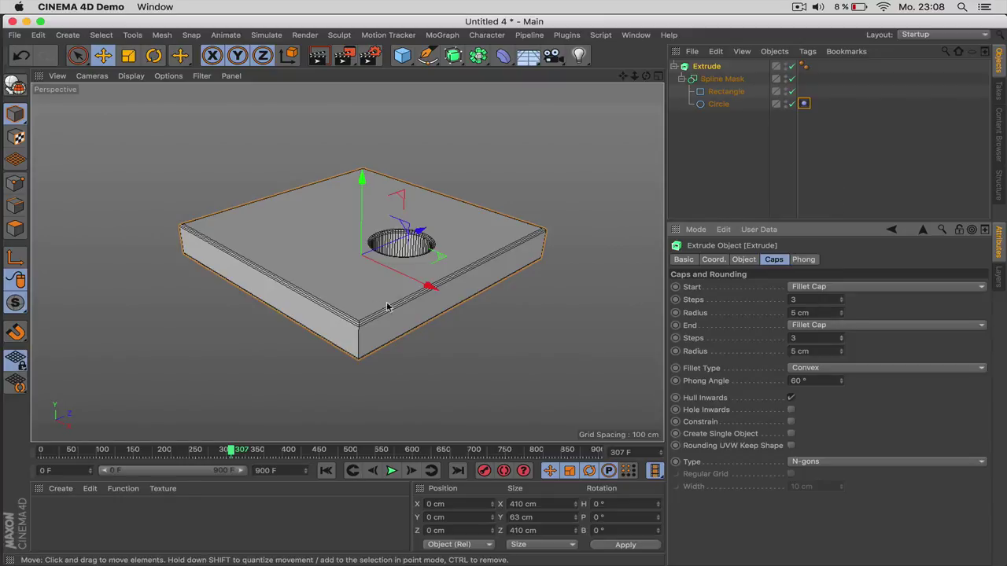
# Step: Play the hole animation and try intermediate-point angles of 1° and 90° on the circle spline
pyautogui.scroll(2, 403, 304)
pyautogui.click(392, 470)
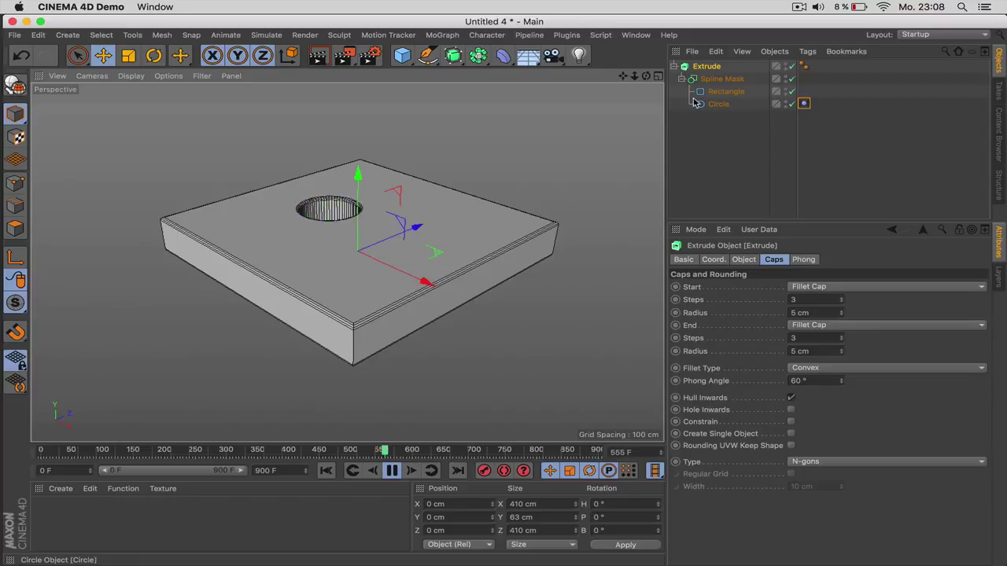
pyautogui.click(718, 104)
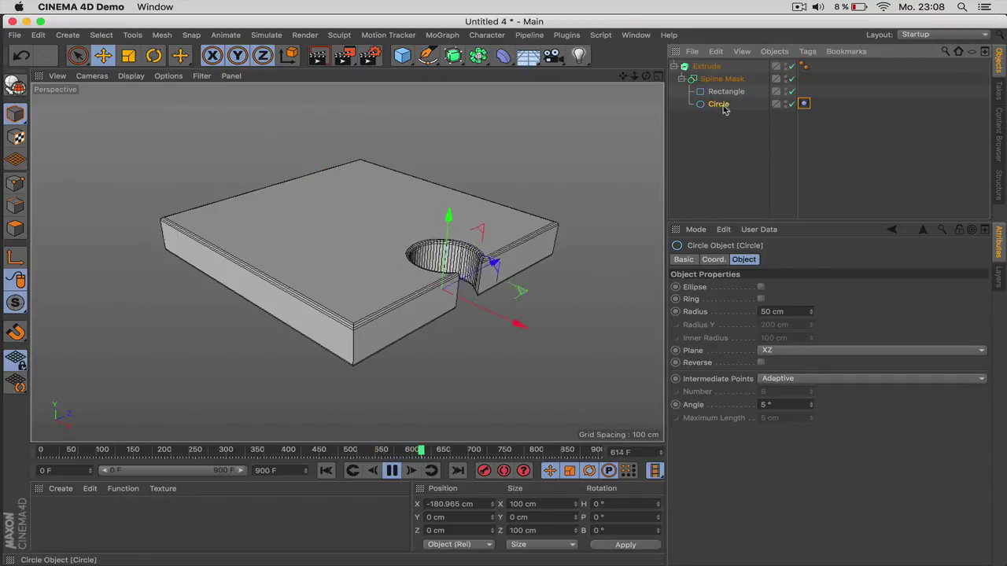
pyautogui.click(812, 408)
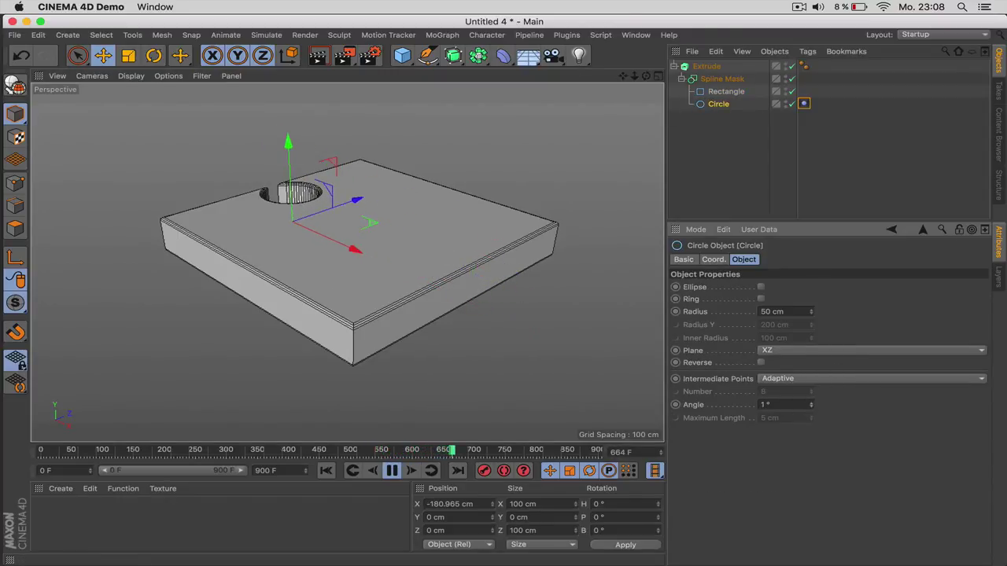
pyautogui.click(811, 408)
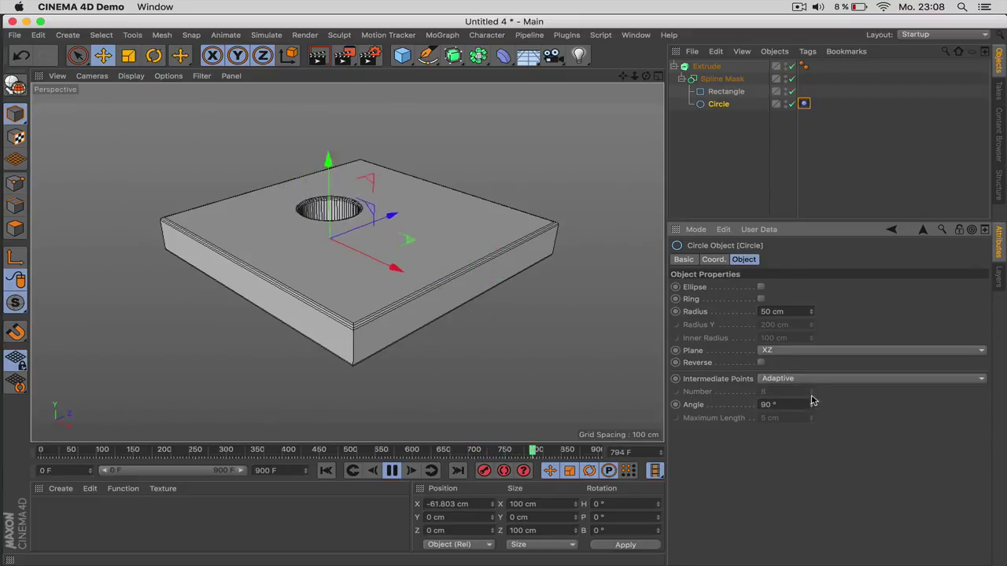
# Step: Switch the circle's intermediate points to Uniform and stop the playback at frame 18
pyautogui.click(810, 379)
pyautogui.click(801, 416)
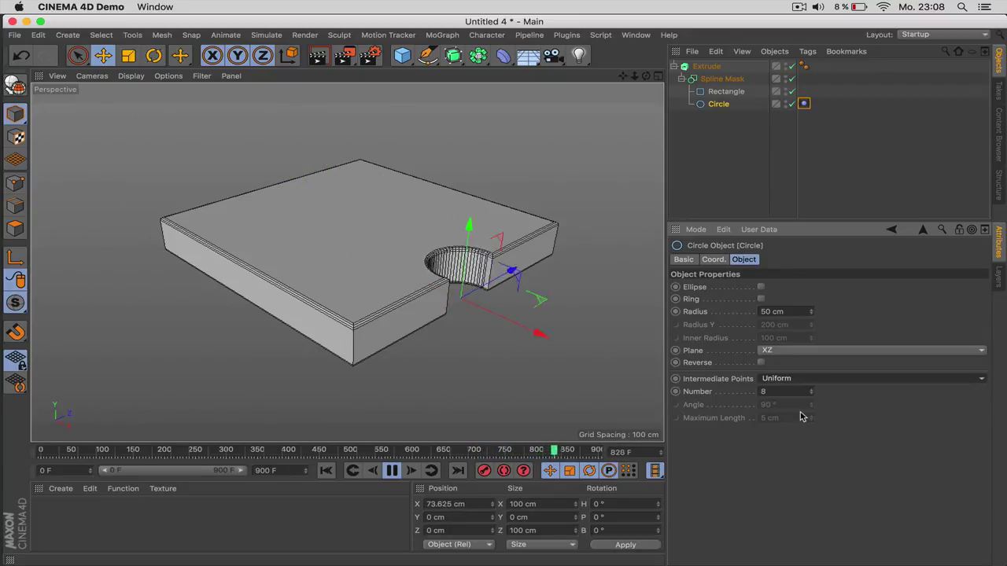
pyautogui.click(392, 470)
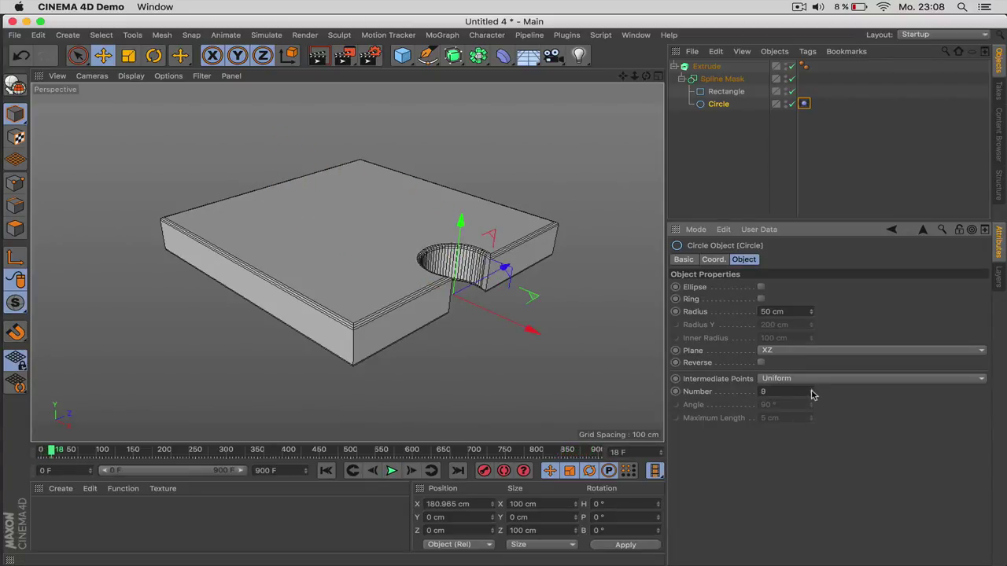
# Step: Try the circle with 0 uniform intermediate points, and change its intermediate points to Subdivided
pyautogui.moveTo(811, 391); pyautogui.dragTo(811, 441)
pyautogui.moveTo(811, 391); pyautogui.dragTo(810, 406)
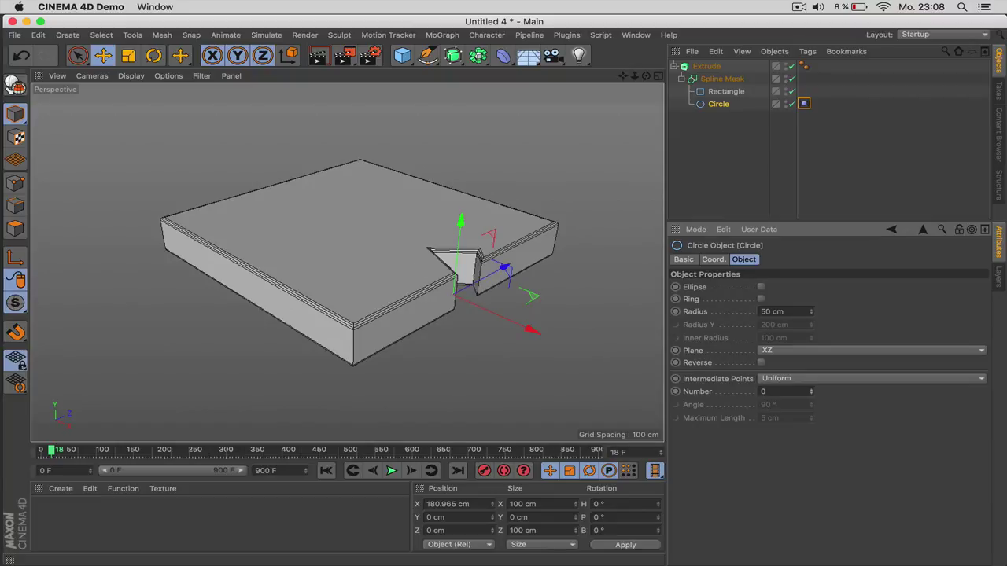
pyautogui.click(811, 389)
pyautogui.click(811, 380)
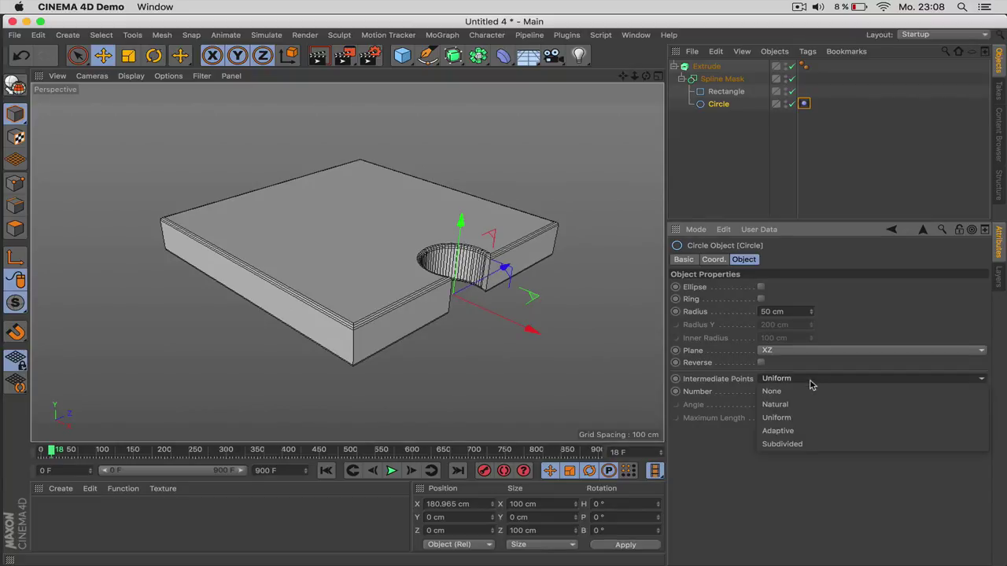
pyautogui.click(804, 443)
# Step: Examine the rectangle, circle and Spline Mask in the object hierarchy one after another
pyautogui.click(729, 130)
pyautogui.click(727, 92)
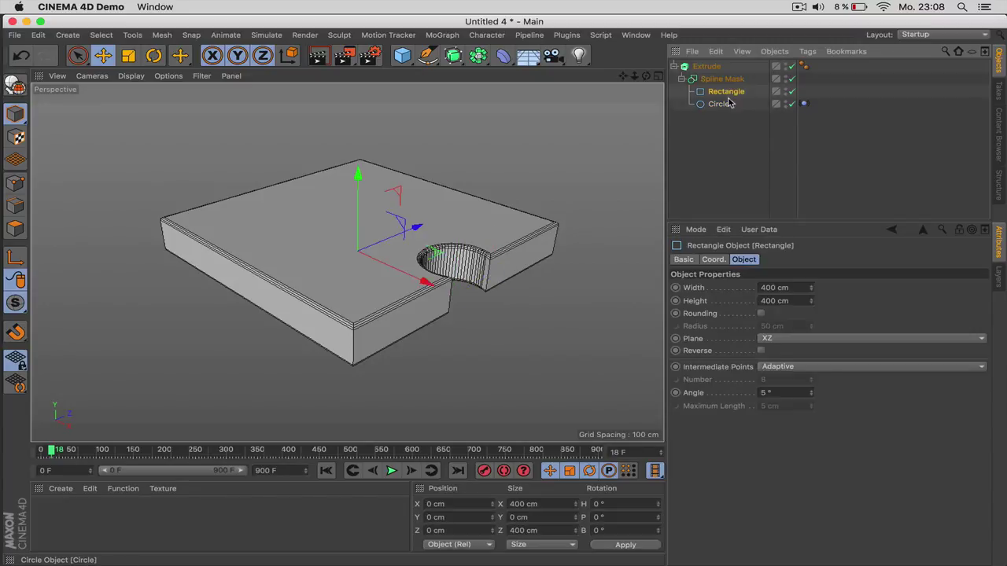
pyautogui.click(727, 104)
pyautogui.click(728, 92)
pyautogui.click(728, 81)
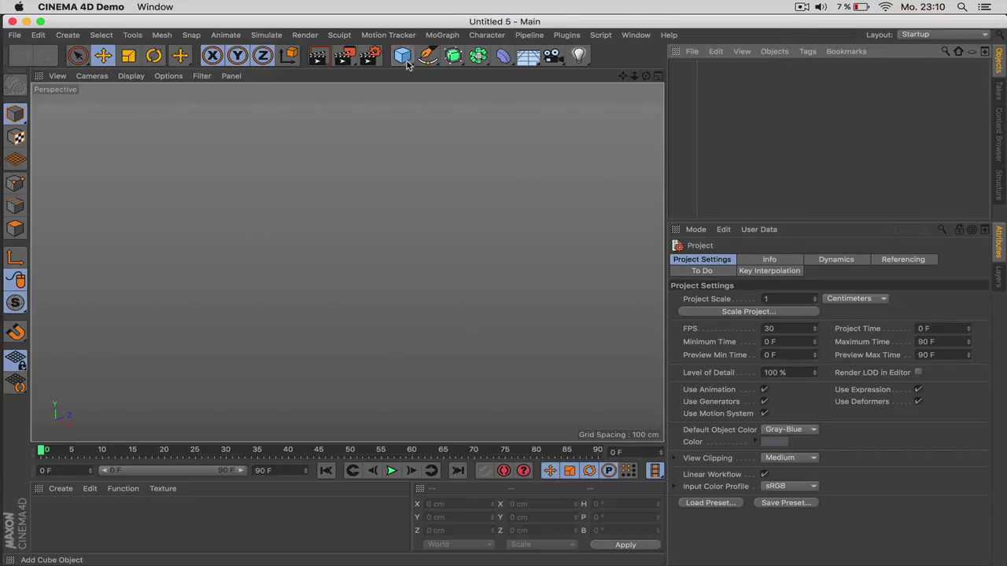
# Step: Add a cube to the empty scene and set the project's default object color to 80% Gray
pyautogui.click(404, 60)
pyautogui.click(924, 236)
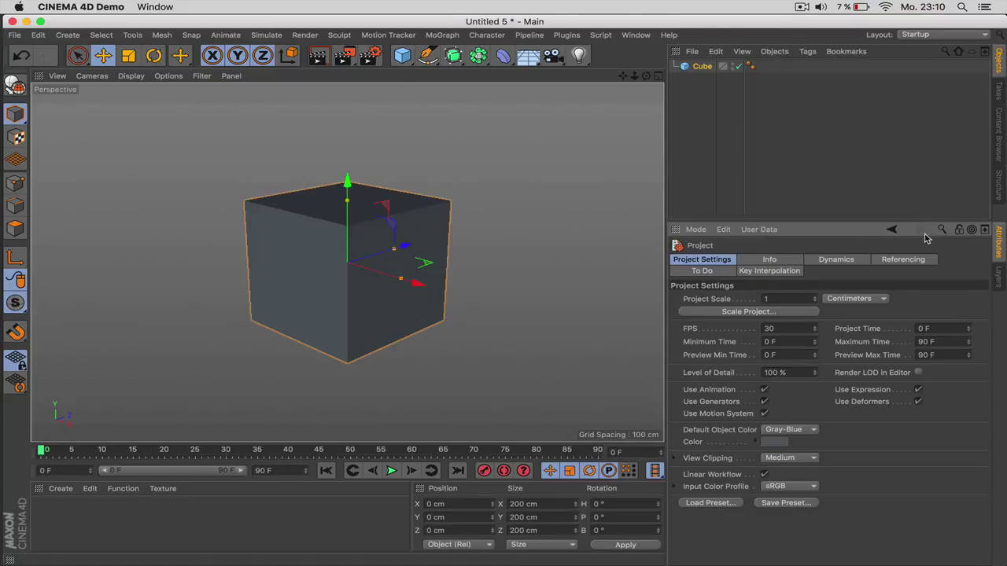
pyautogui.click(803, 429)
pyautogui.click(787, 441)
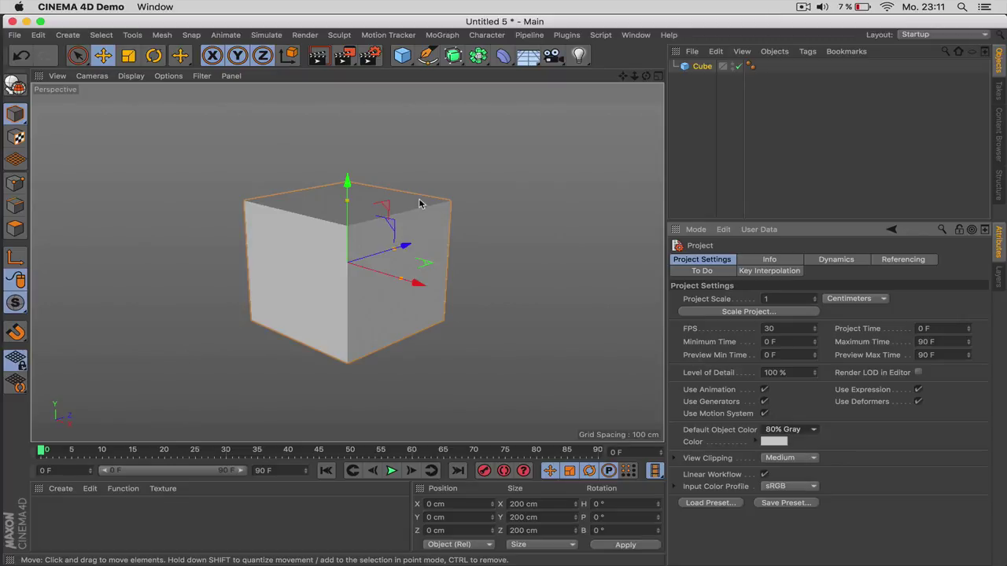
# Step: Display the model shaded with lines and flatten the cube into a slab of 400 × 40 × 400 cm
pyautogui.press('n')
pyautogui.press('b')
pyautogui.moveTo(345, 200); pyautogui.dragTo(371, 256)
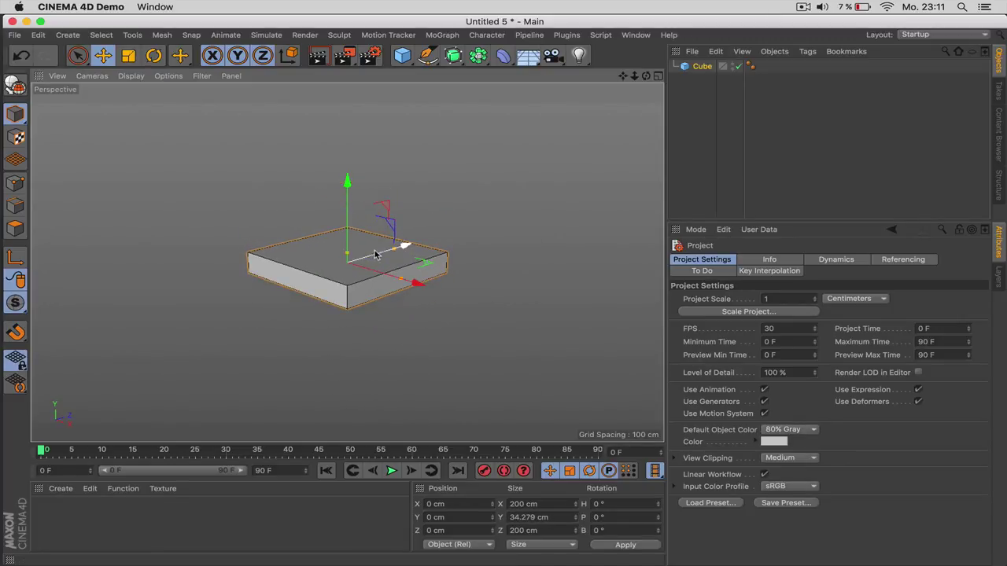
pyautogui.click(716, 91)
pyautogui.click(730, 287)
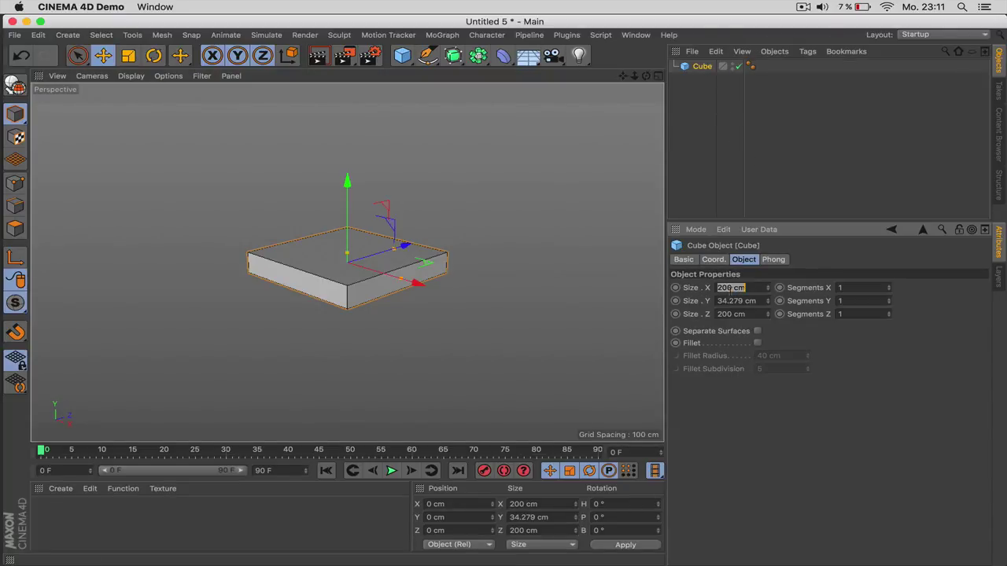
pyautogui.write('400')
pyautogui.press('Tab')
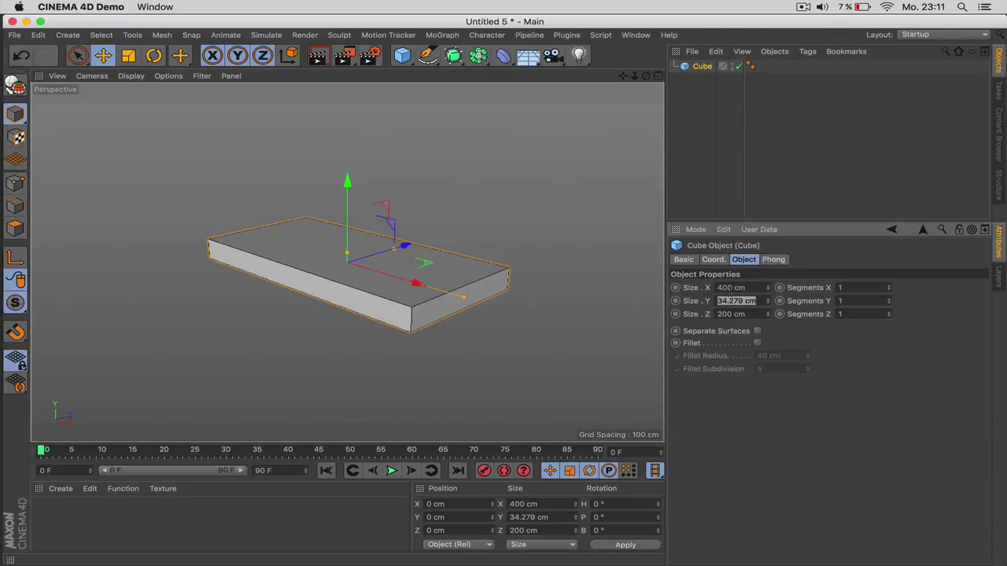
pyautogui.write('40')
pyautogui.press('Tab')
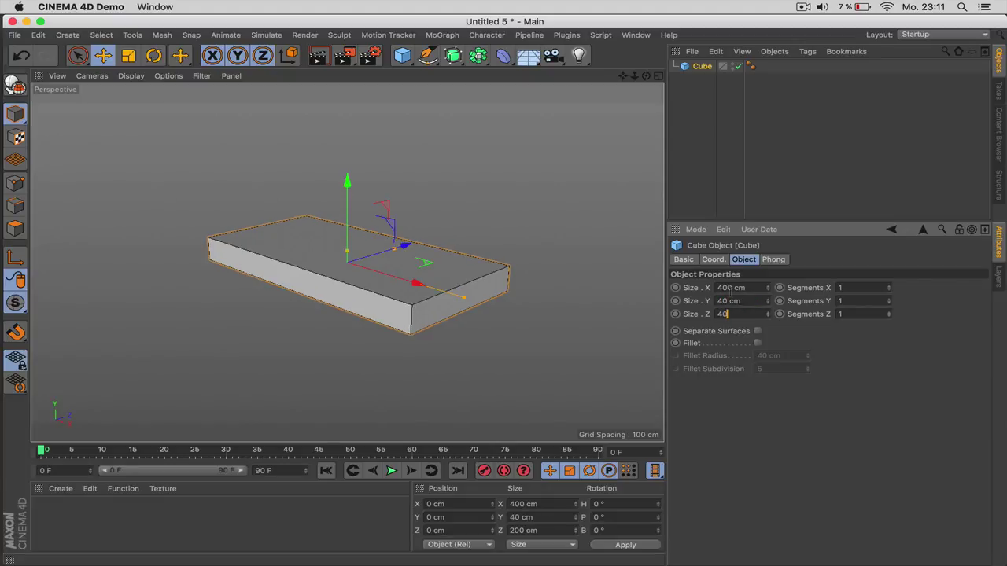
pyautogui.press('Return')
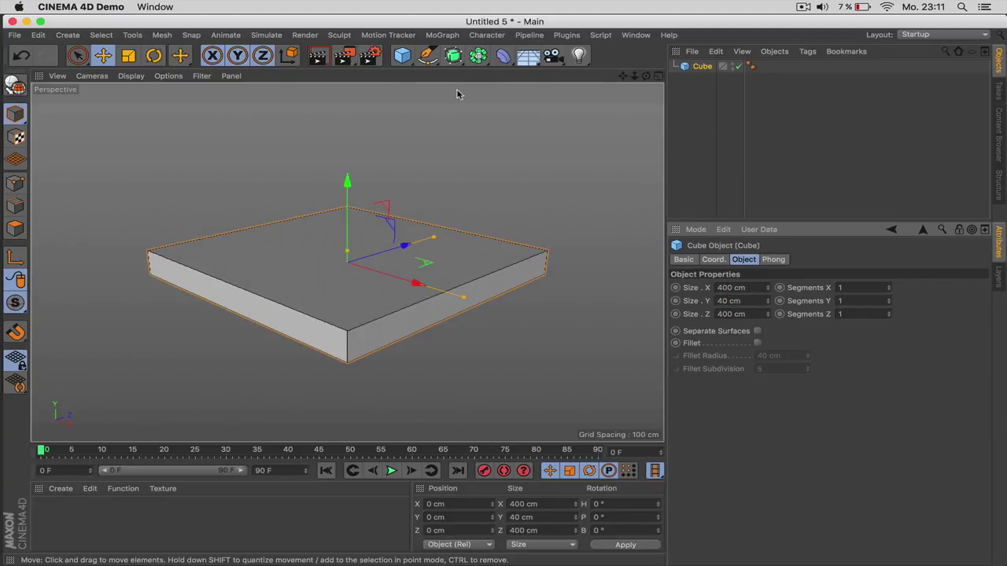
# Step: Add a cylinder at the slab's center, reduce its rotation segments to 8, and clear the selection
pyautogui.click(402, 55)
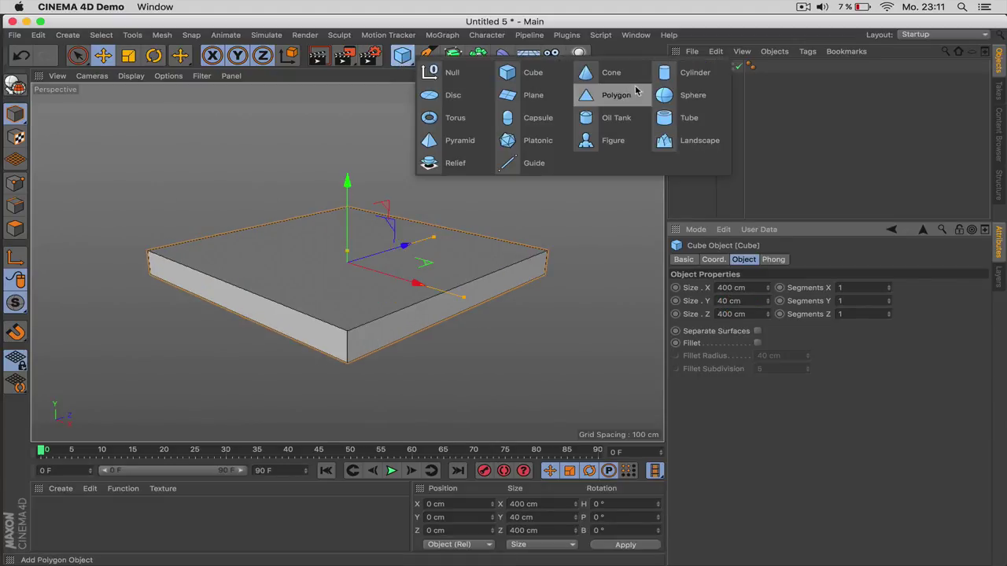
pyautogui.click(675, 75)
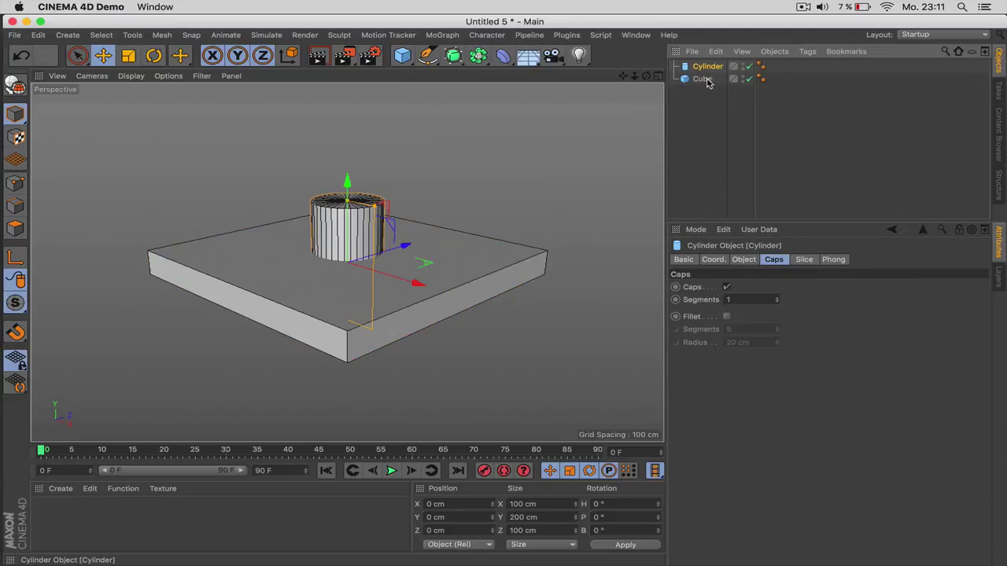
pyautogui.click(744, 260)
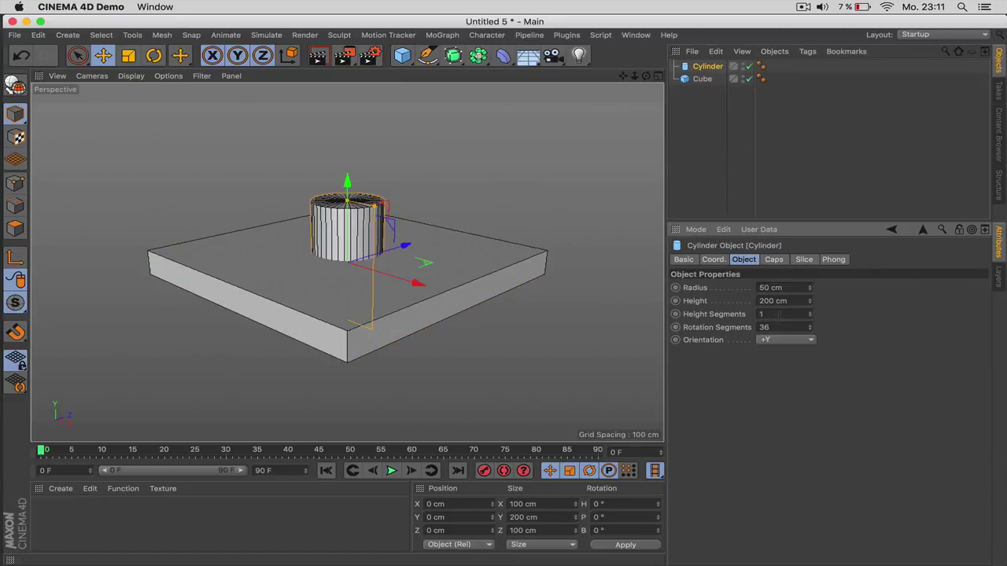
pyautogui.press('Return')
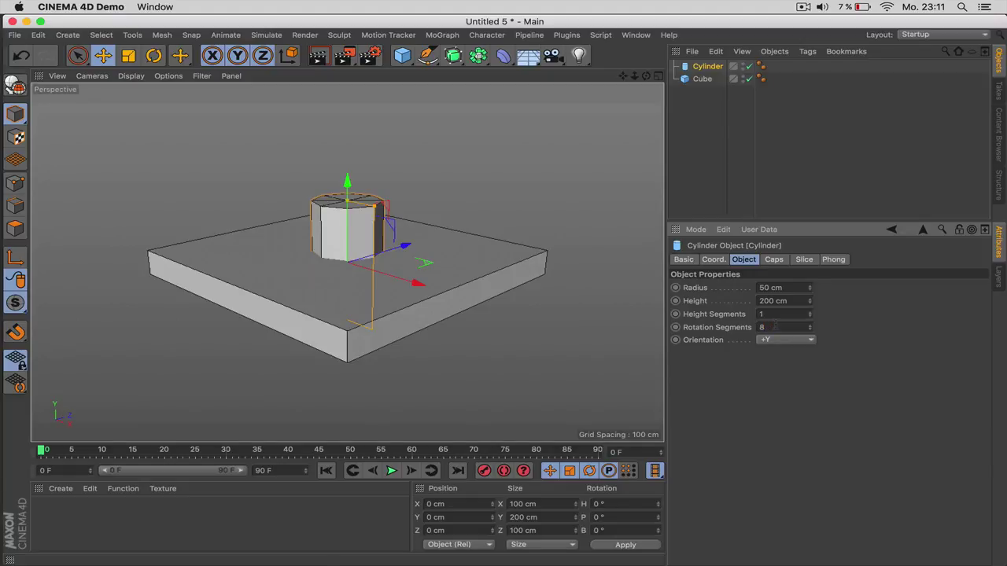
pyautogui.keyDown('alt'); pyautogui.moveTo(382, 188); pyautogui.dragTo(376, 238); pyautogui.keyUp('alt')
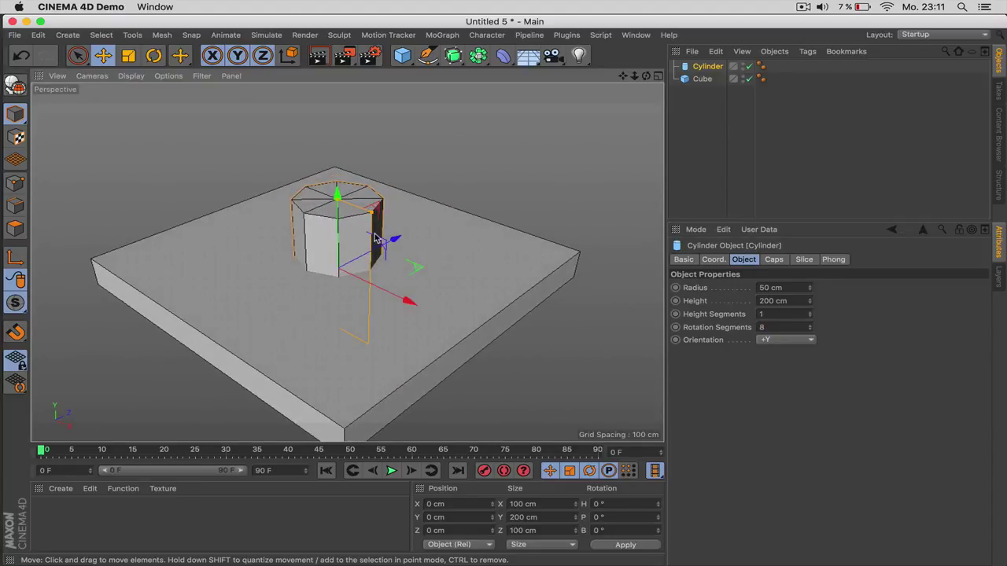
pyautogui.click(717, 144)
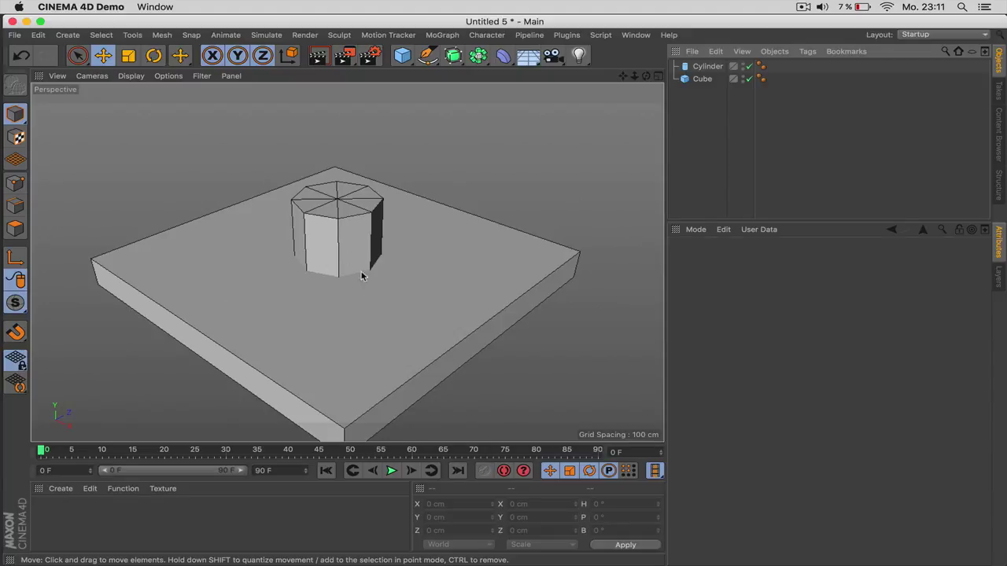
# Step: Subdivide the cube slab into 4 segments along X and 4 segments along Z
pyautogui.click(706, 68)
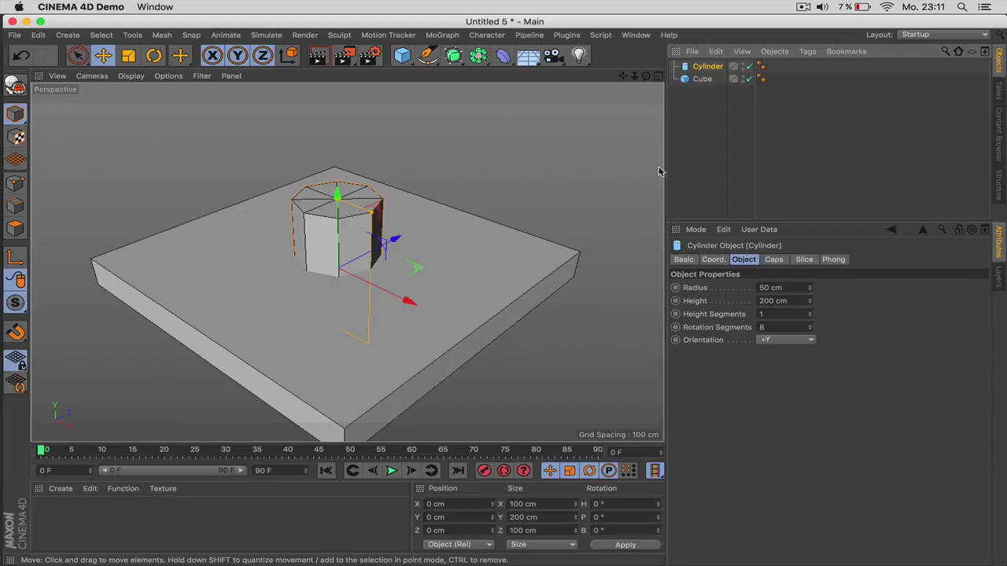
pyautogui.click(702, 80)
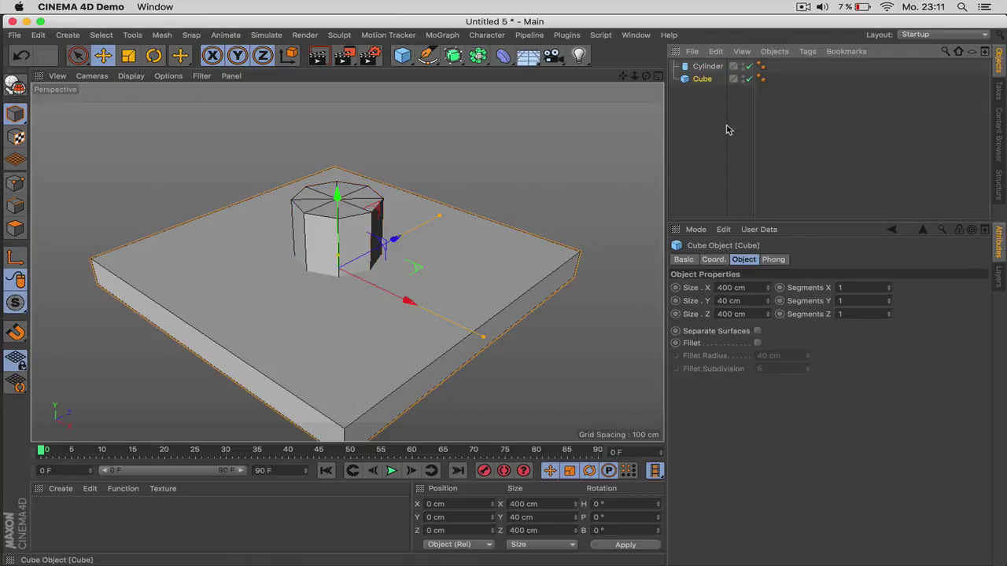
pyautogui.click(889, 287)
pyautogui.click(888, 286)
pyautogui.click(889, 286)
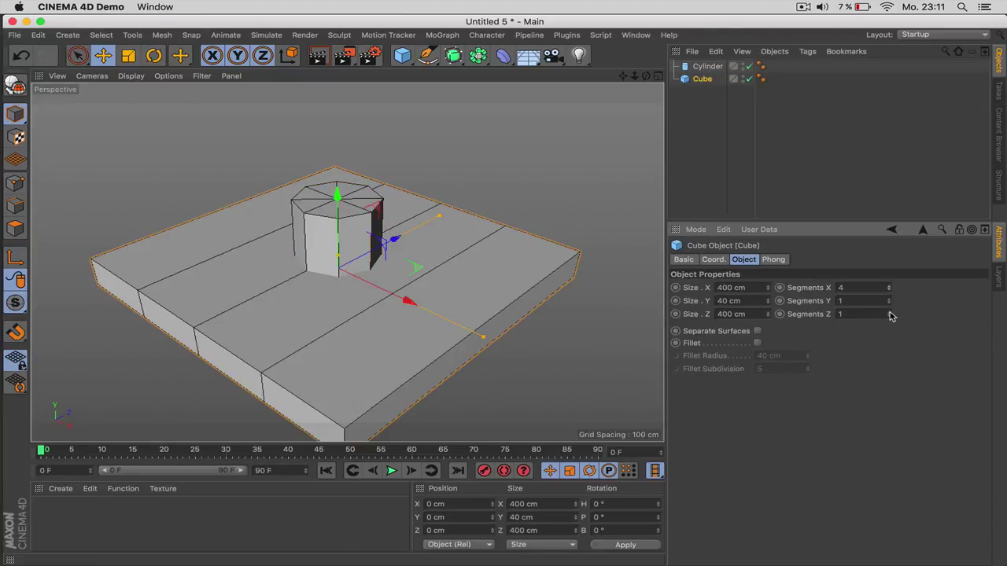
pyautogui.click(888, 312)
pyautogui.click(889, 312)
pyautogui.click(889, 312)
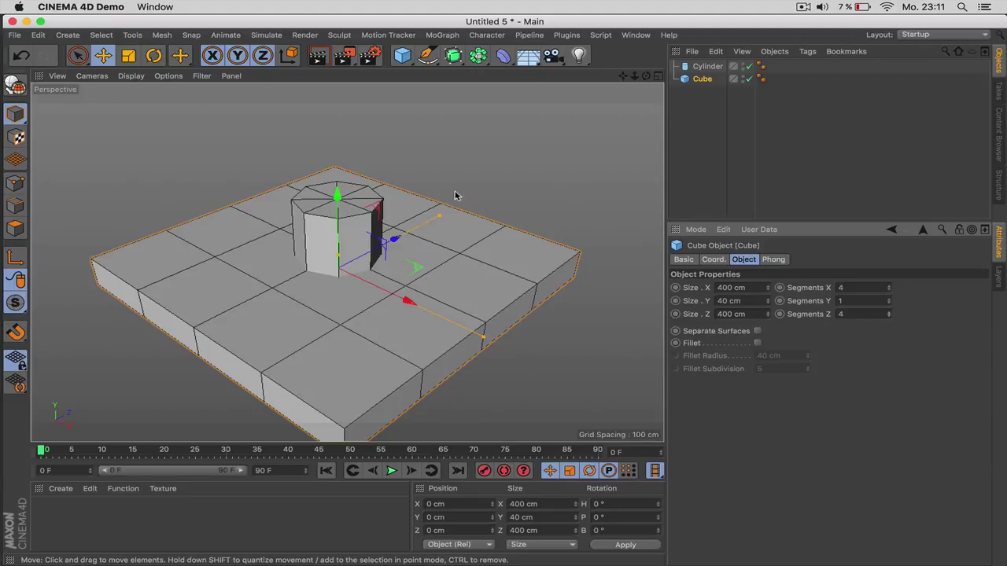
# Step: Add a Boole object and nest the cube and cylinder in it so the cylinder is subtracted from the slab
pyautogui.keyDown('alt'); pyautogui.moveTo(456, 195); pyautogui.dragTo(393, 232); pyautogui.keyUp('alt')
pyautogui.scroll(5, 333, 273)
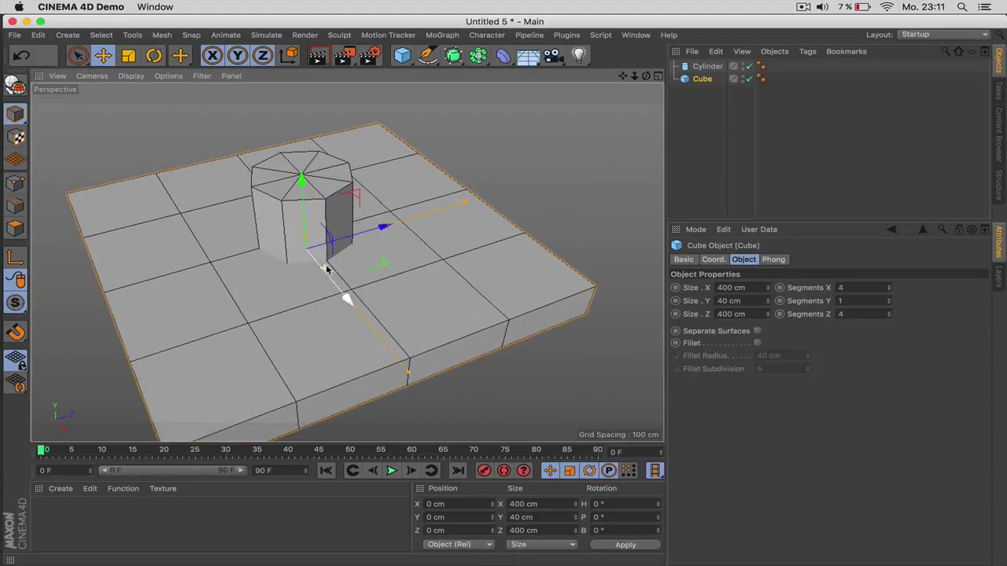
pyautogui.scroll(-3, 228, 243)
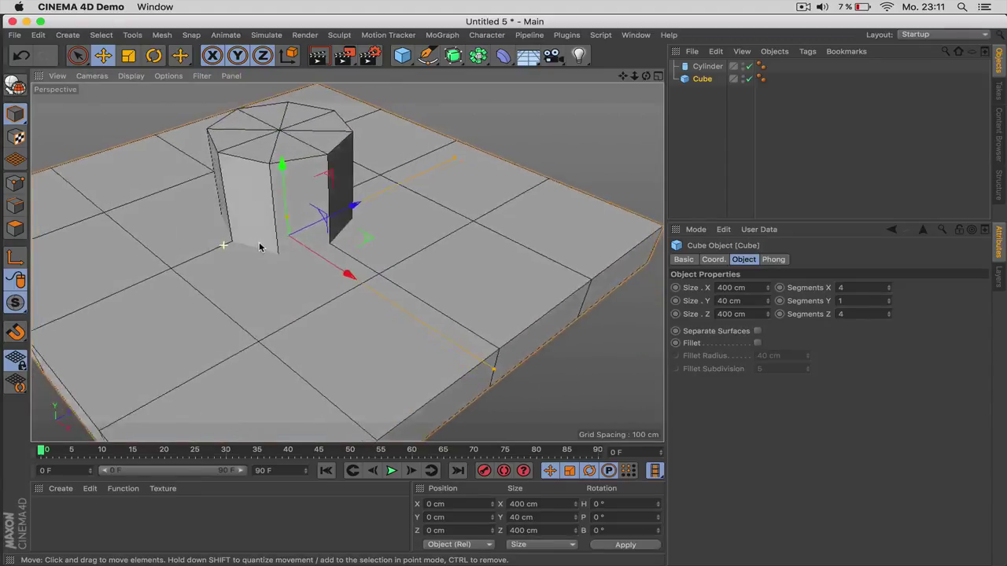
pyautogui.keyDown('alt'); pyautogui.moveTo(231, 241); pyautogui.dragTo(314, 249); pyautogui.keyUp('alt')
pyautogui.scroll(-2, 333, 236)
pyautogui.scroll(2, 268, 185)
pyautogui.scroll(2, 268, 184)
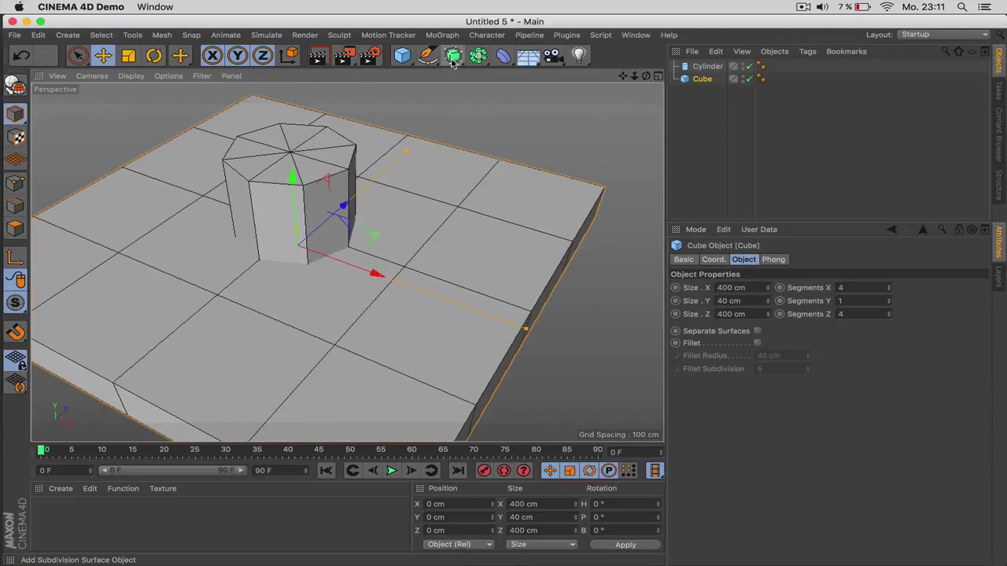
pyautogui.click(484, 61)
pyautogui.click(736, 71)
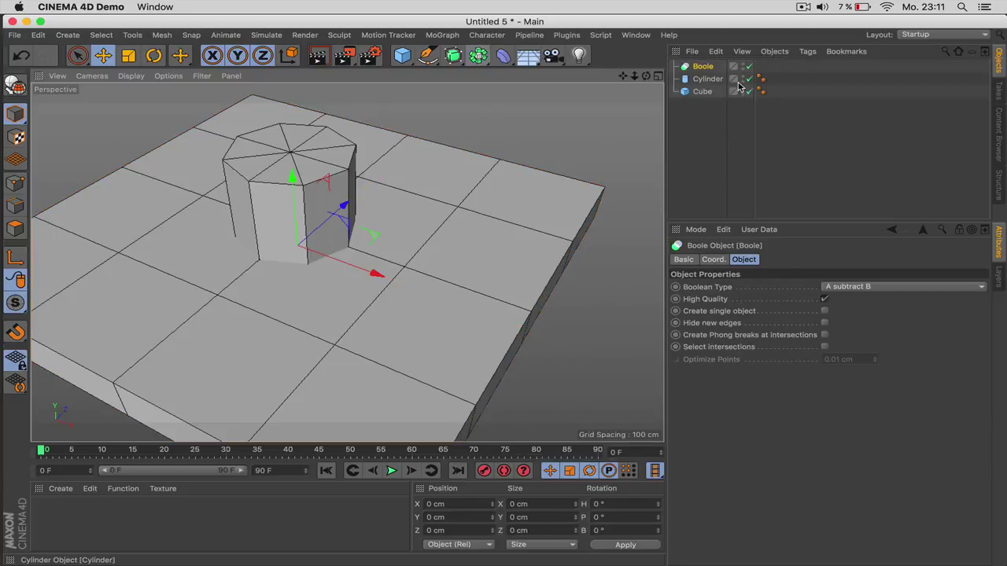
pyautogui.moveTo(705, 91)
pyautogui.mouseDown()
pyautogui.moveTo(699, 68)
pyautogui.moveTo(708, 93)
pyautogui.mouseUp()
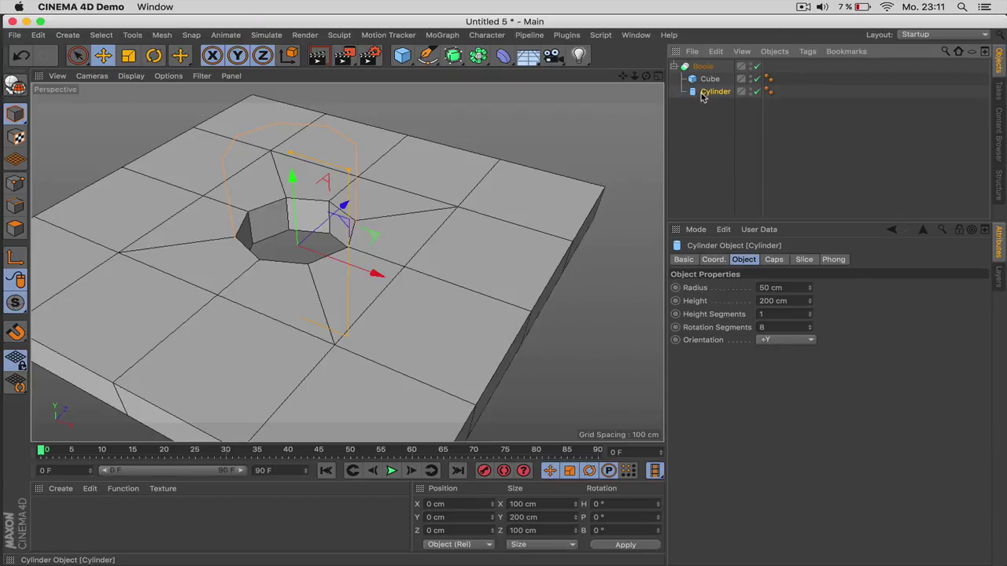
# Step: Try shifting the hole by moving the cylinder along its X and Z axes, and undo both moves
pyautogui.moveTo(376, 274); pyautogui.dragTo(355, 272)
pyautogui.moveTo(337, 236); pyautogui.dragTo(338, 222)
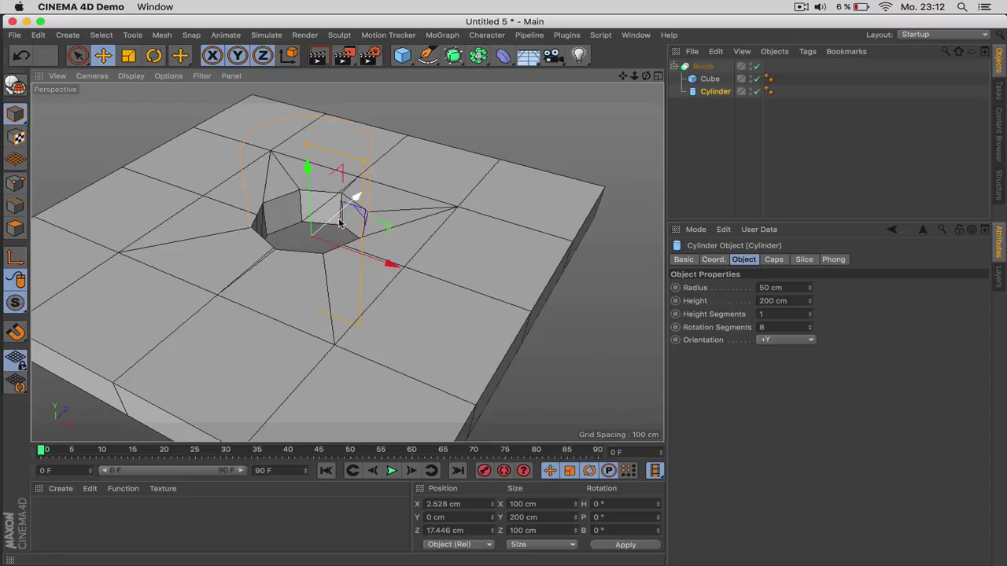
pyautogui.press('super+z')
pyautogui.press('super+z')
# Step: Try rotating the cylinder about its vertical axis by about -26°, undo the rotation, and clear the selection
pyautogui.press('r')
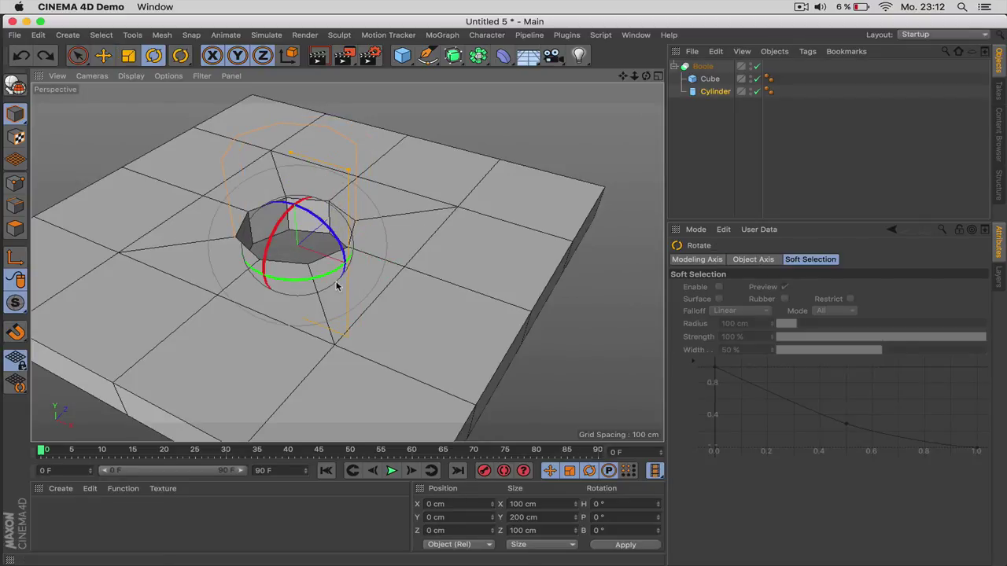
pyautogui.moveTo(328, 278); pyautogui.dragTo(264, 247)
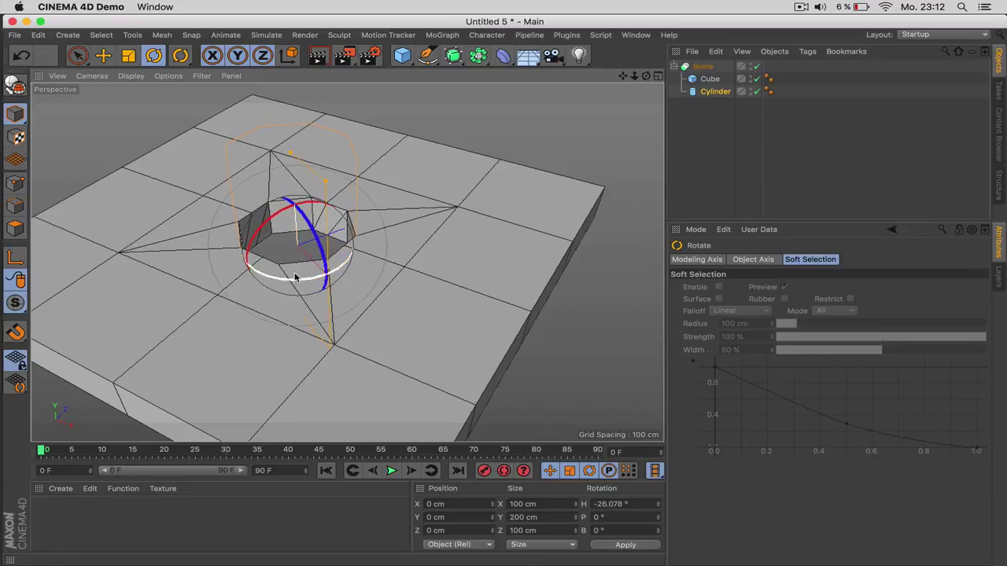
pyautogui.press('super+z')
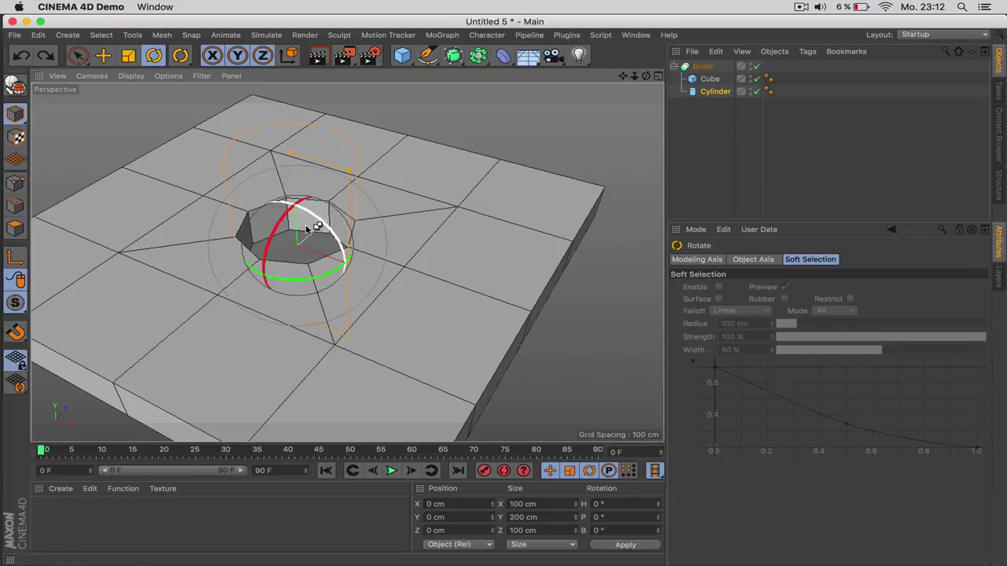
pyautogui.click(695, 152)
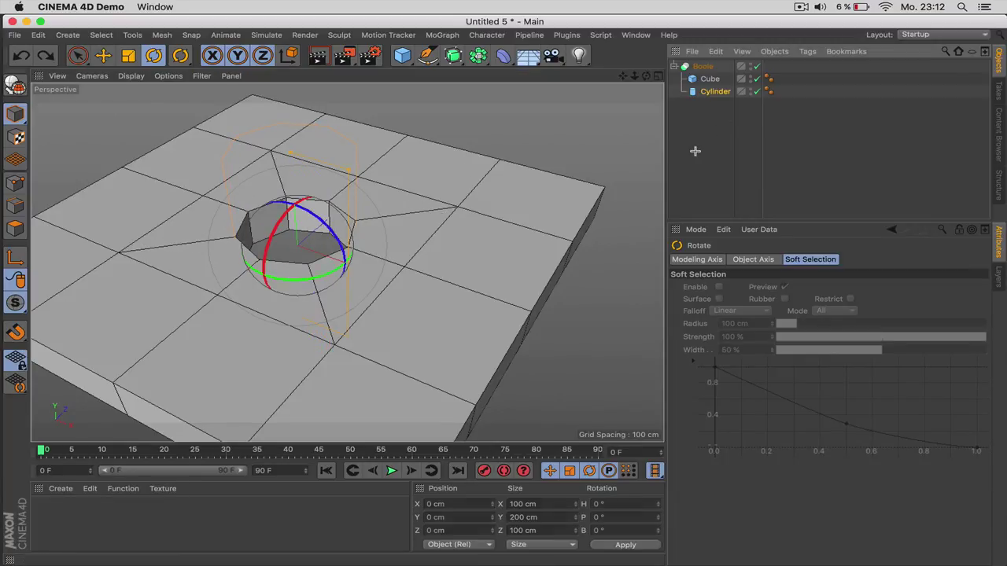
pyautogui.click(713, 92)
pyautogui.click(691, 130)
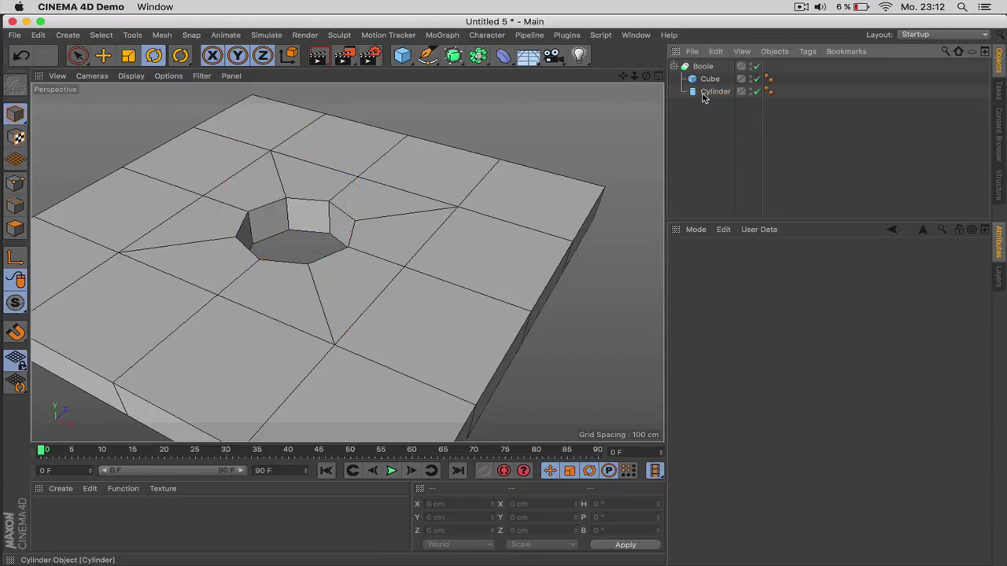
# Step: Try reducing the cube to 2 segments along X and Z, and restore 4 segments along both axes
pyautogui.click(710, 79)
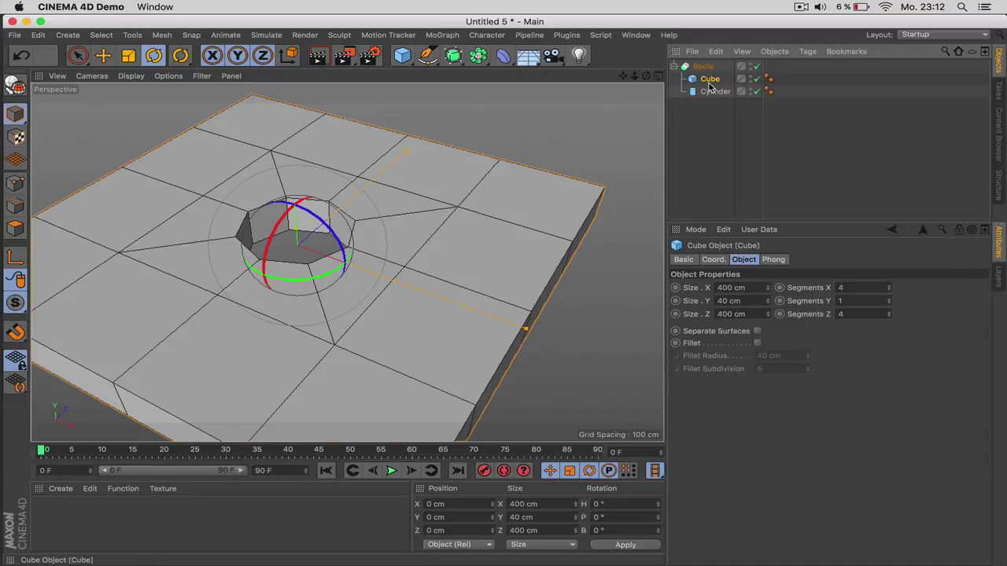
pyautogui.click(889, 291)
pyautogui.click(889, 291)
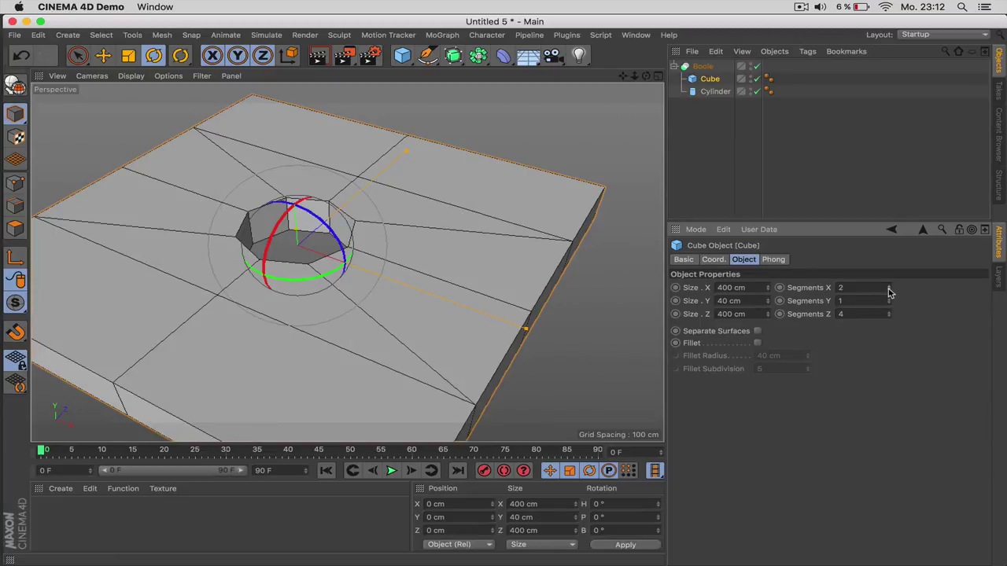
pyautogui.click(888, 316)
pyautogui.click(889, 317)
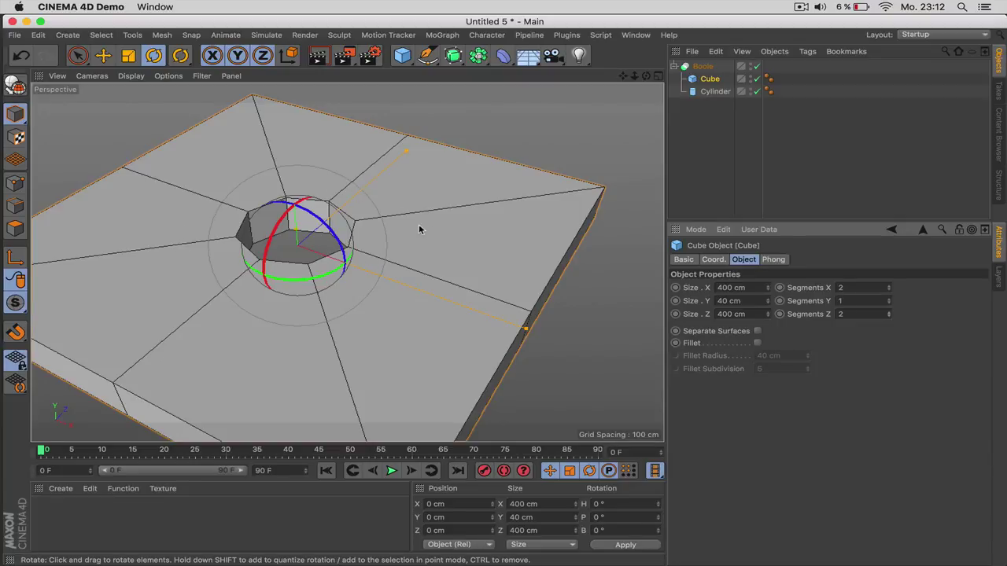
pyautogui.click(888, 286)
pyautogui.click(889, 286)
pyautogui.click(889, 311)
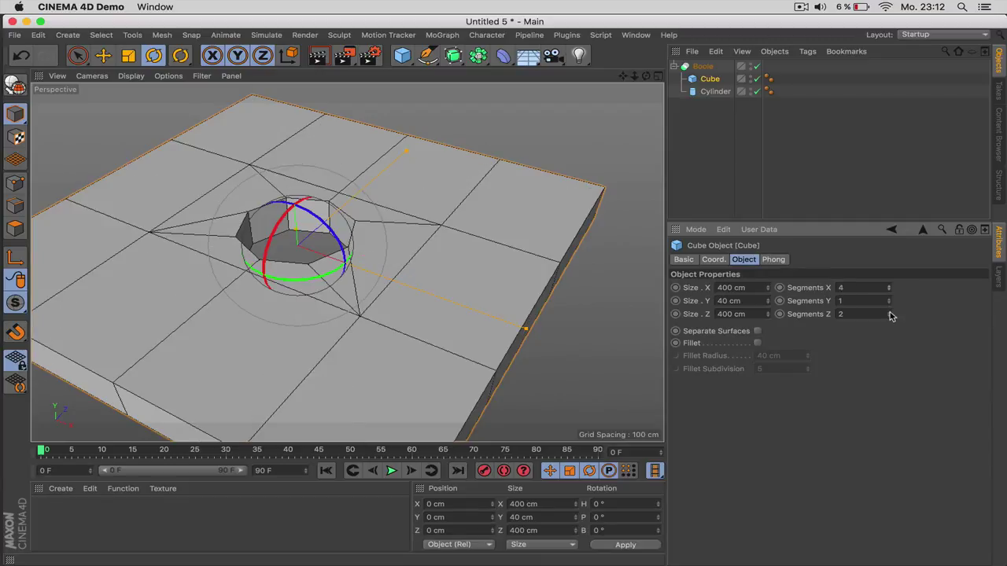
pyautogui.click(889, 311)
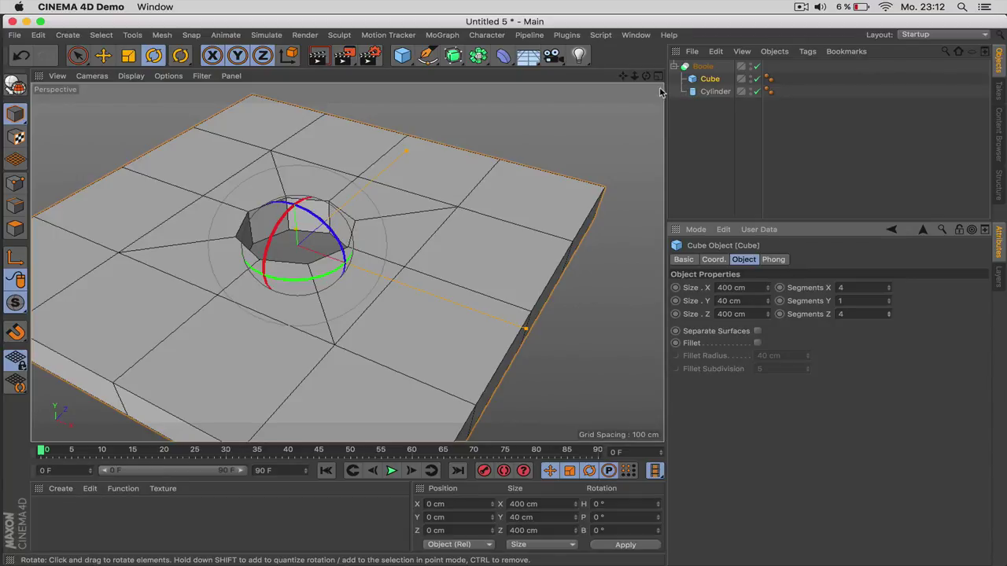
# Step: Add a Subdivision Surface, nest the Boole inside it to smooth the slab, and clear the selection
pyautogui.moveTo(640, 77); pyautogui.dragTo(641, 77)
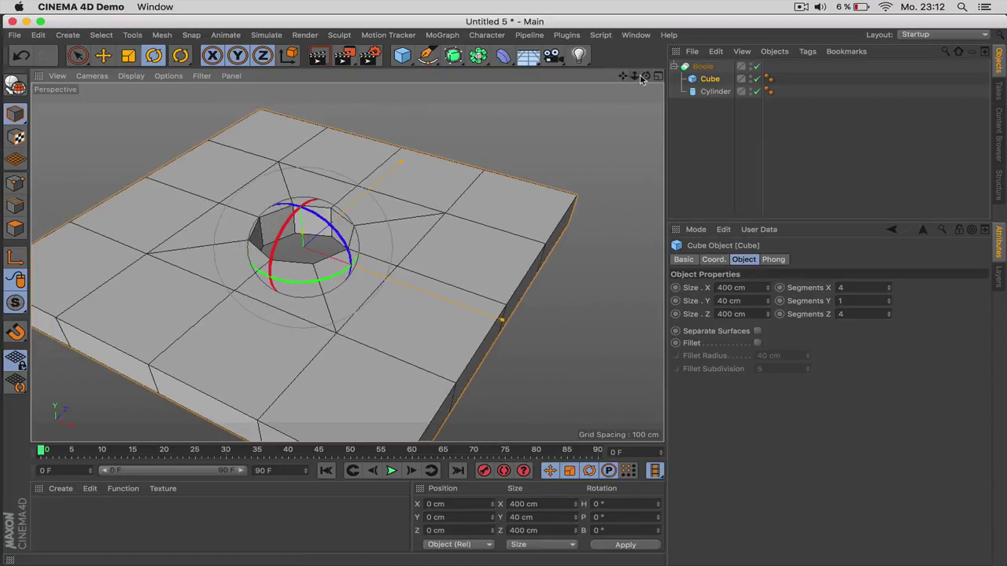
pyautogui.moveTo(525, 263); pyautogui.dragTo(527, 260)
pyautogui.click(453, 55)
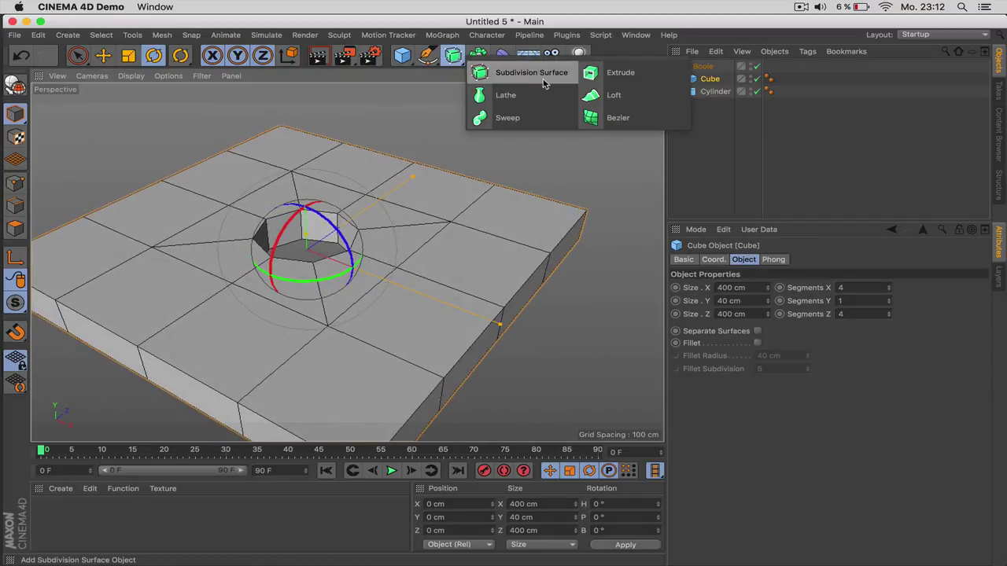
pyautogui.click(531, 72)
pyautogui.moveTo(703, 79); pyautogui.dragTo(720, 66)
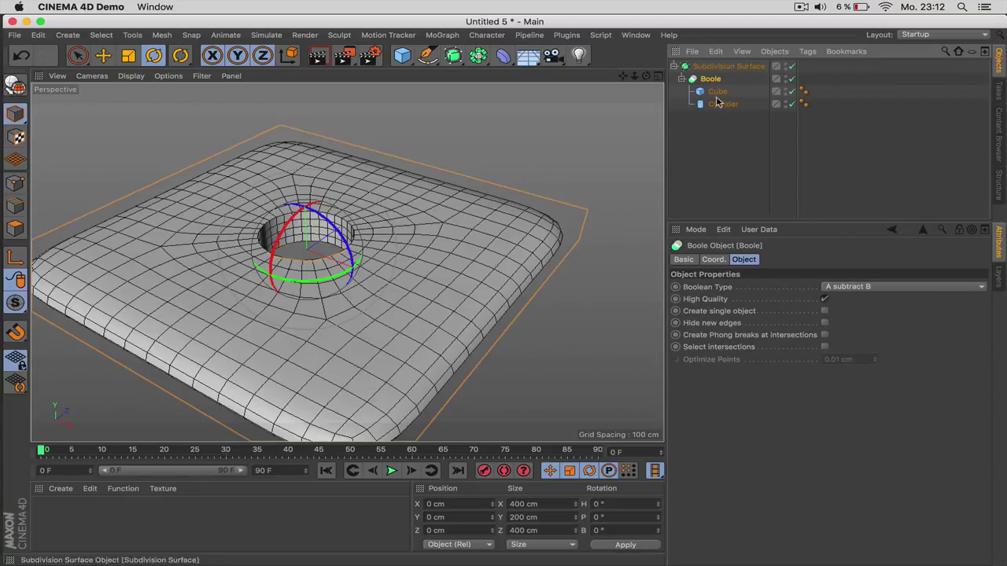
pyautogui.click(728, 144)
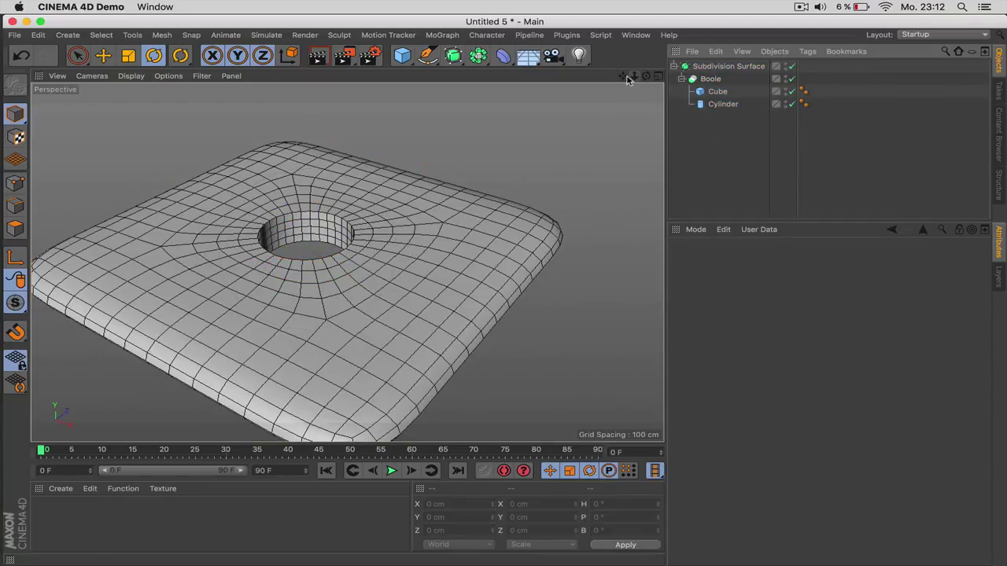
pyautogui.moveTo(645, 76); pyautogui.dragTo(645, 76)
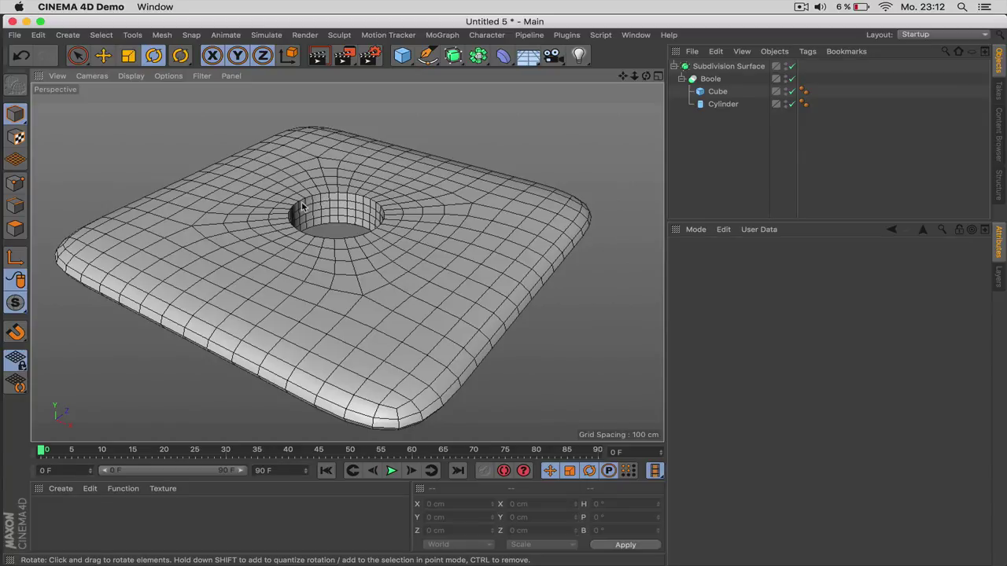
# Step: Enable Create single object on the Boole and set the viewport's wire display to Isoparms
pyautogui.click(713, 79)
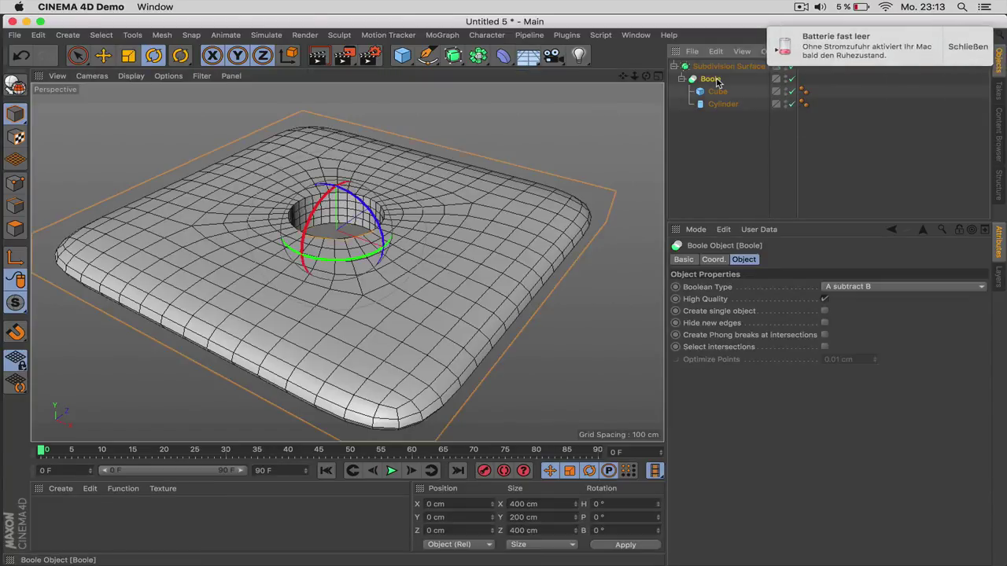
pyautogui.click(968, 47)
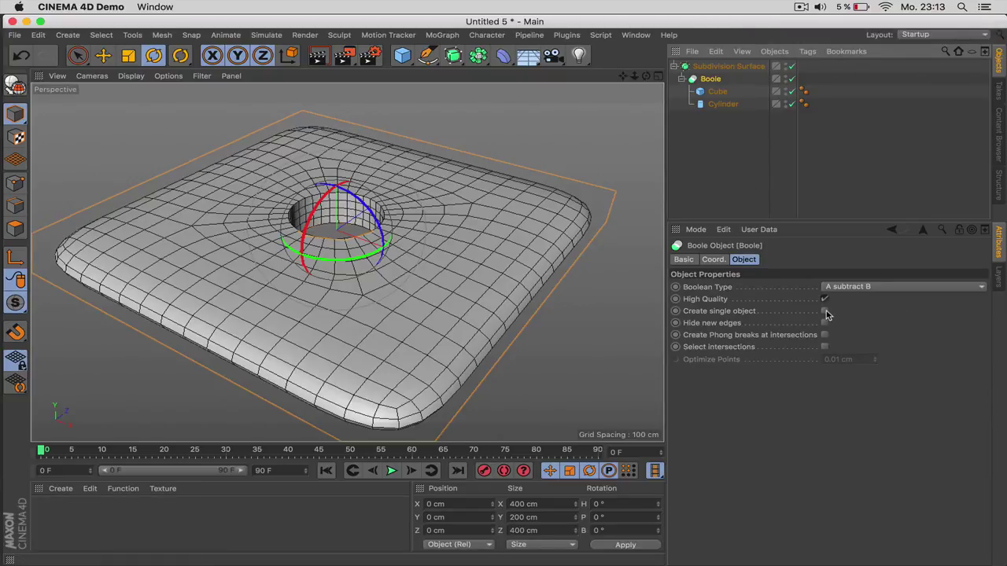
pyautogui.click(824, 312)
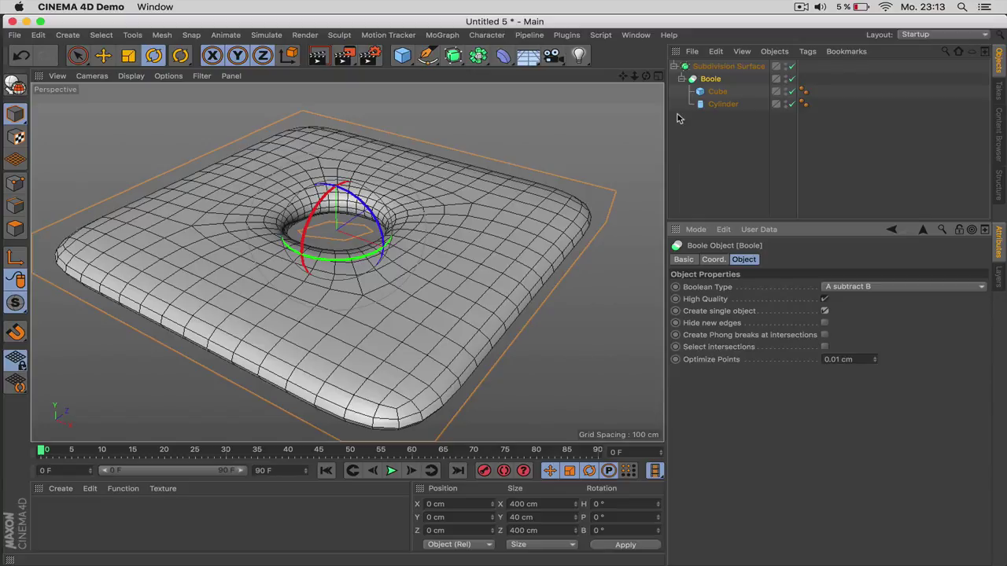
pyautogui.moveTo(645, 75); pyautogui.dragTo(623, 79)
pyautogui.click(134, 77)
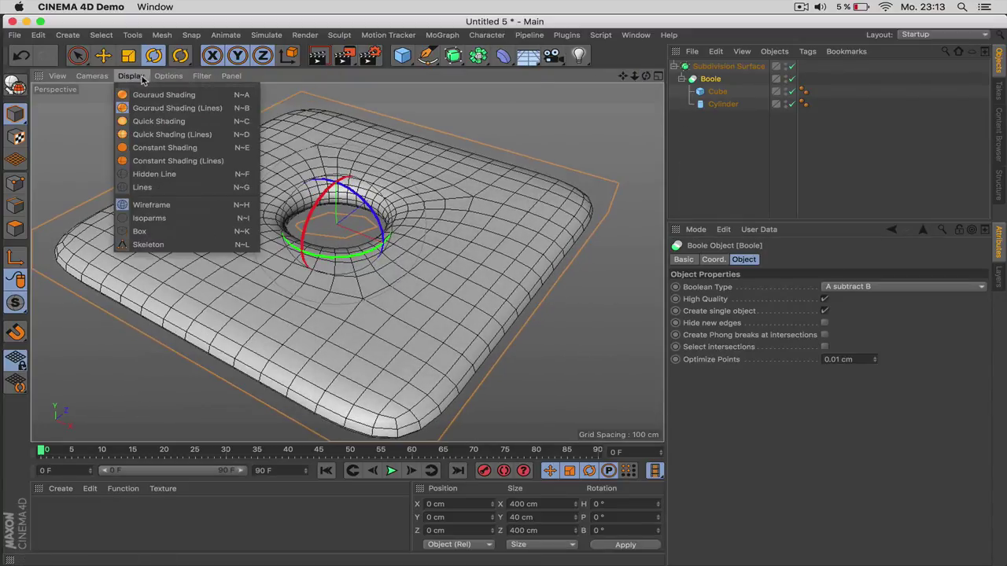
pyautogui.click(169, 218)
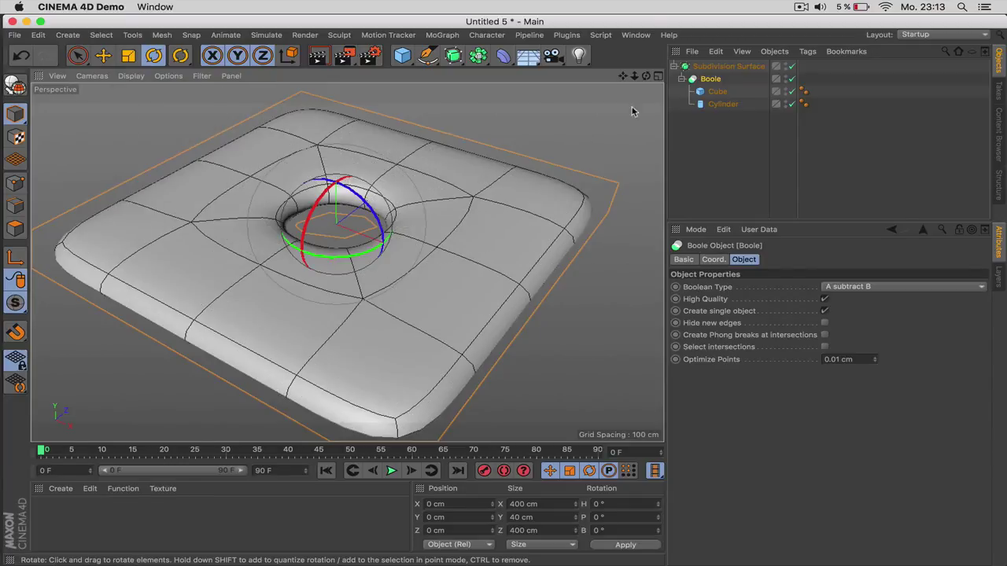
# Step: Enlarge the cylinder's radius to about 66 cm
pyautogui.click(722, 104)
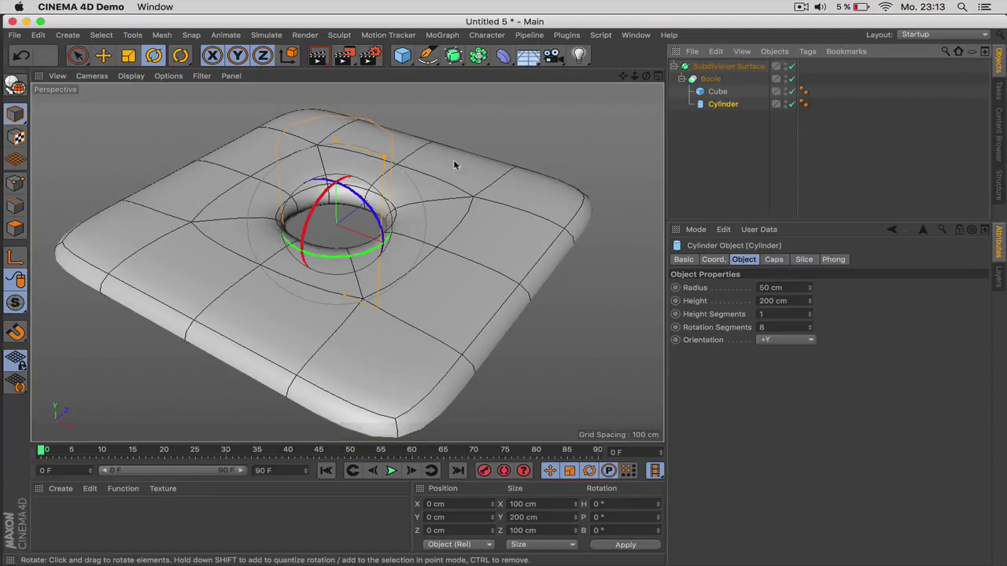
pyautogui.moveTo(379, 162); pyautogui.dragTo(401, 167)
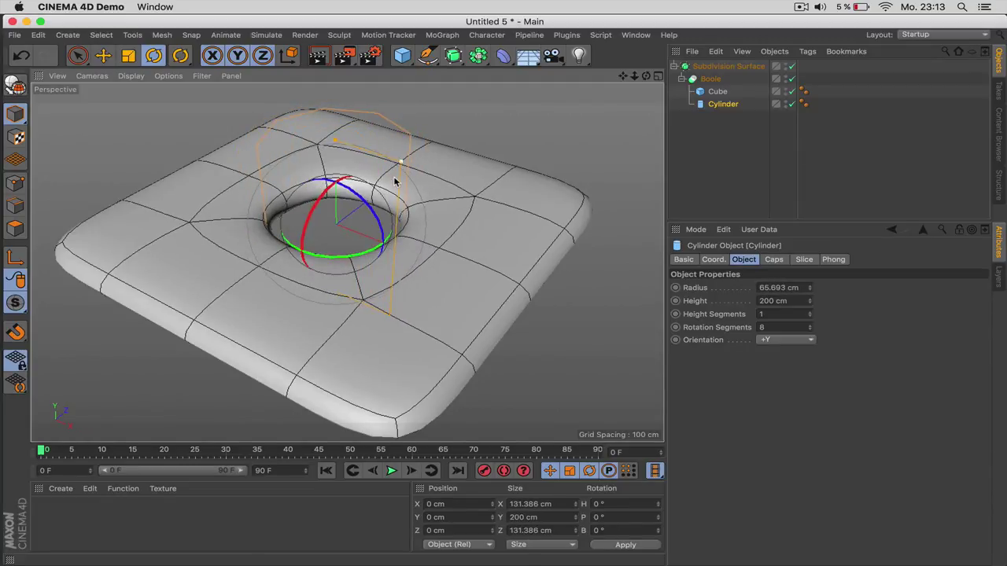
# Step: Disable the Subdivision Surface and set the cube's segments along Y to 2
pyautogui.press('q')
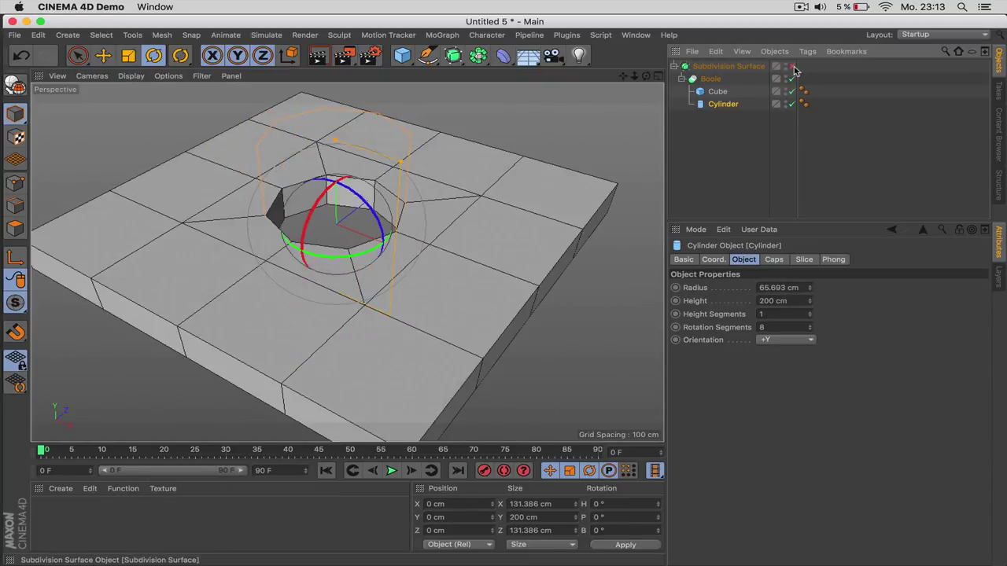
pyautogui.moveTo(646, 76); pyautogui.dragTo(634, 77)
pyautogui.click(712, 92)
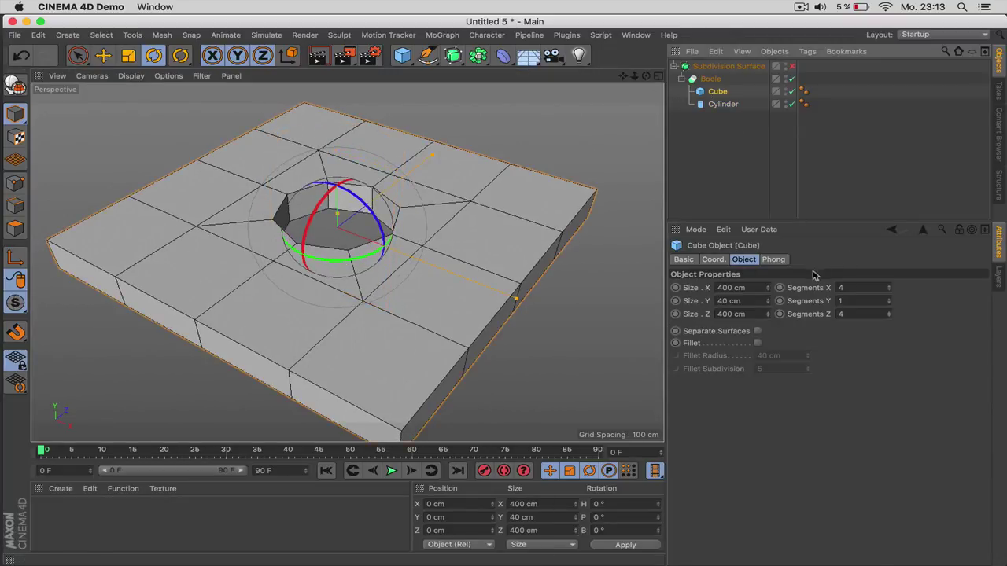
pyautogui.click(888, 298)
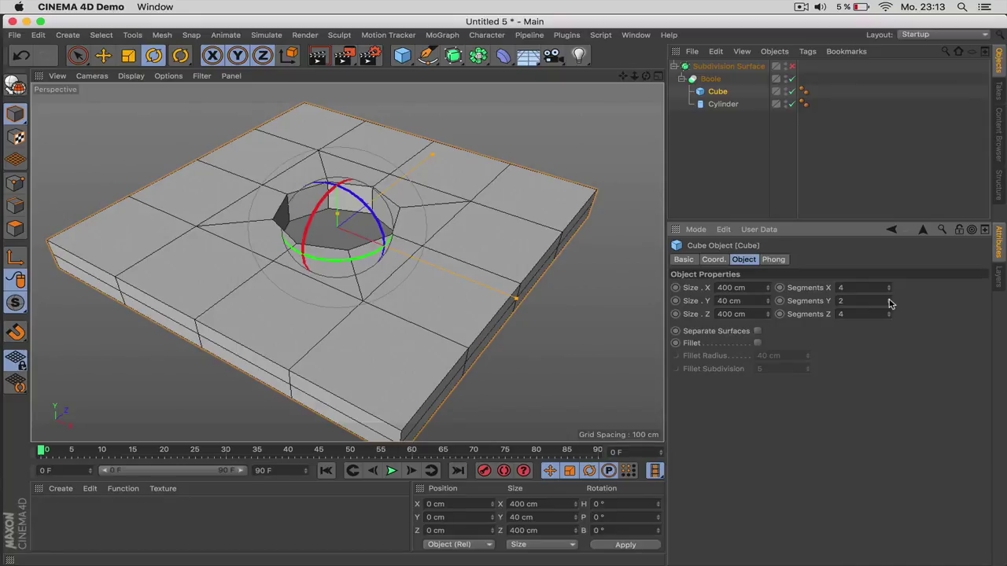
# Step: Set the cylinder's height segments to 2 and re-enable the Subdivision Surface
pyautogui.click(723, 104)
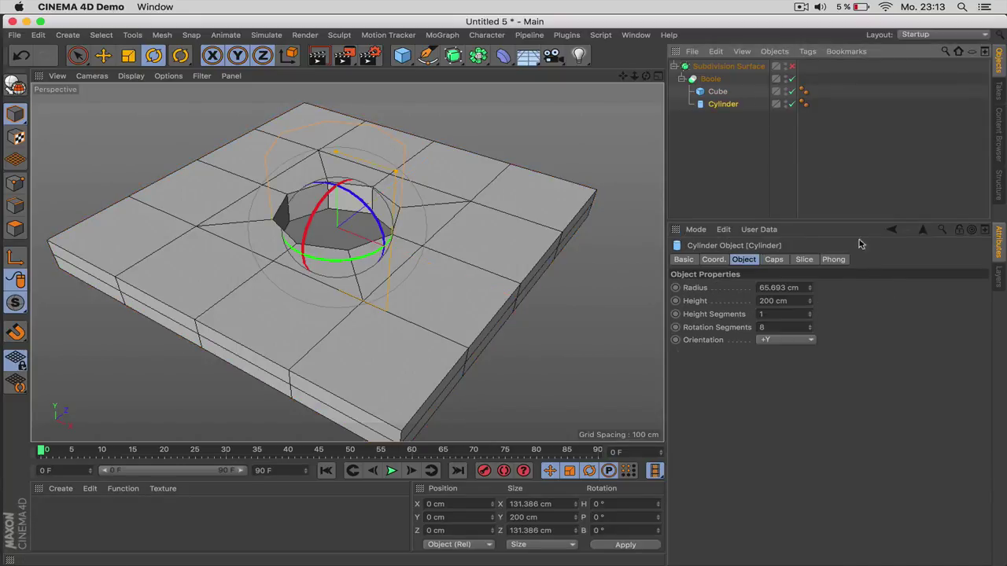
pyautogui.click(810, 312)
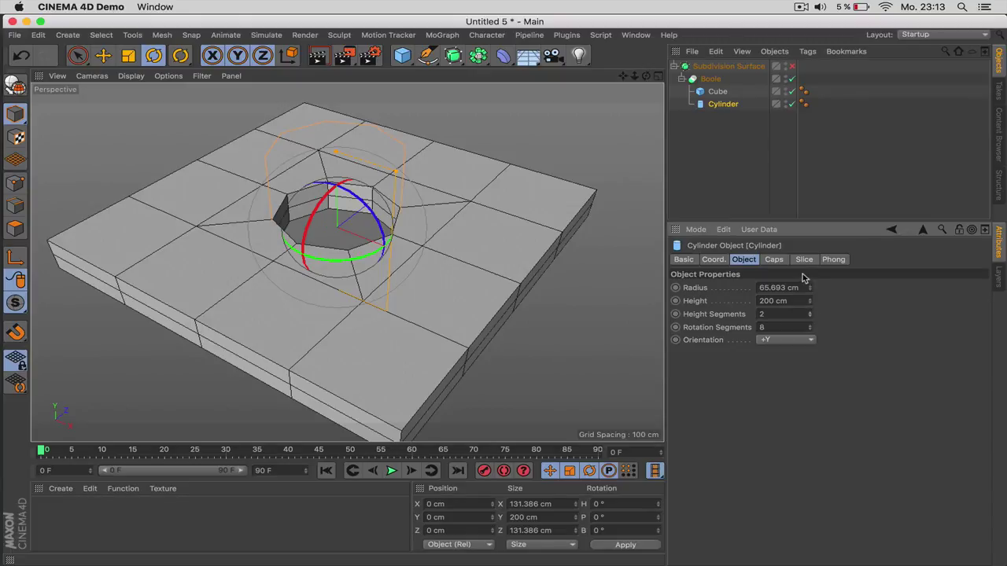
pyautogui.click(791, 67)
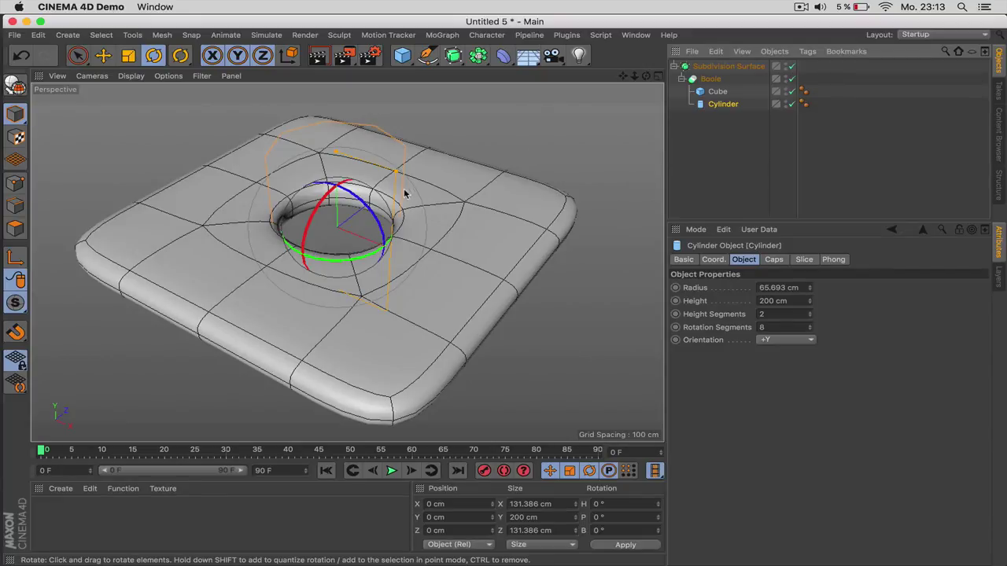
# Step: Try cylinder radii of about 50 cm, 20 cm and 100 cm to vary the size of the smoothed hole
pyautogui.moveTo(396, 170); pyautogui.dragTo(368, 202)
pyautogui.doubleClick(770, 288)
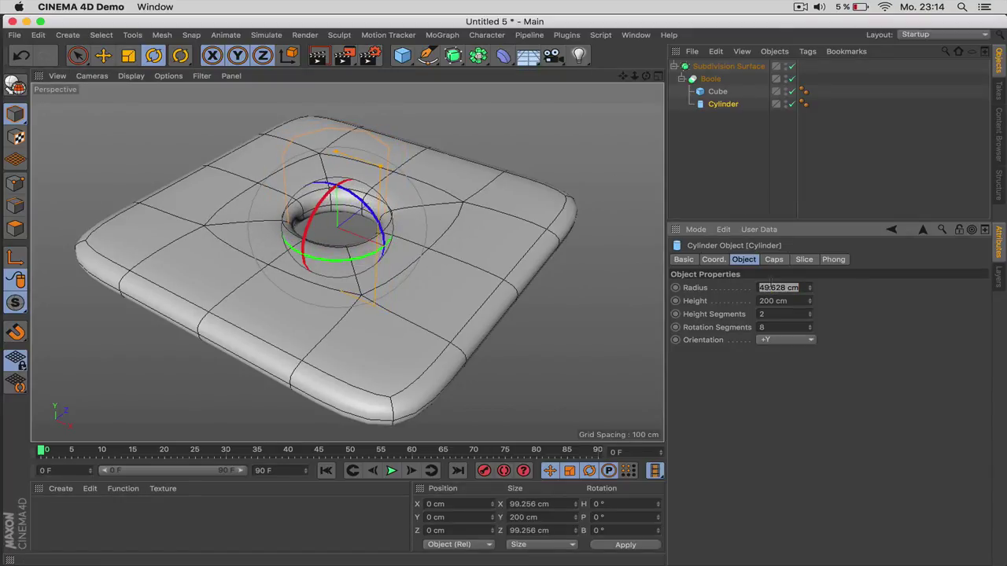
pyautogui.write('20')
pyautogui.press('Return')
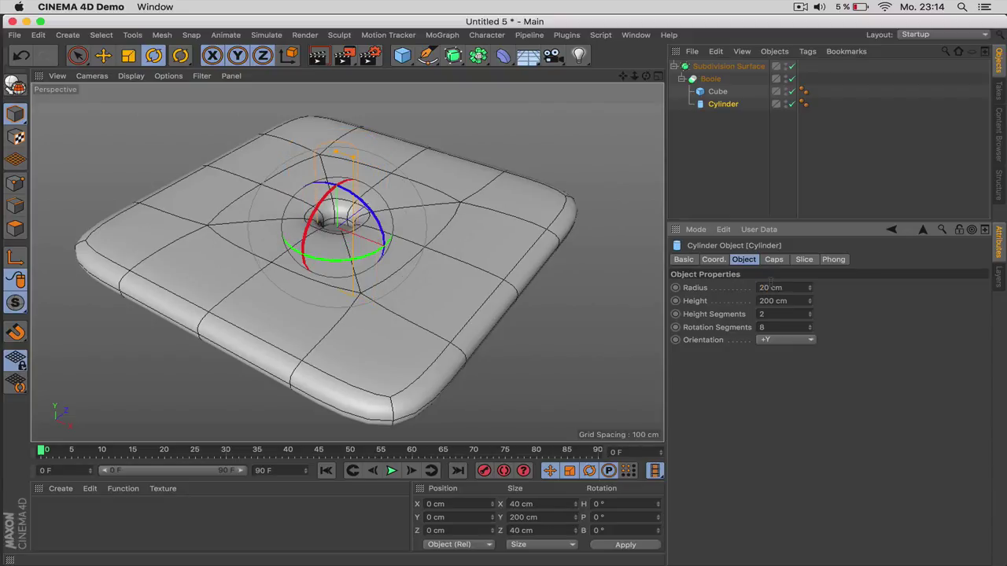
pyautogui.doubleClick(771, 287)
pyautogui.write('5')
pyautogui.press('Return')
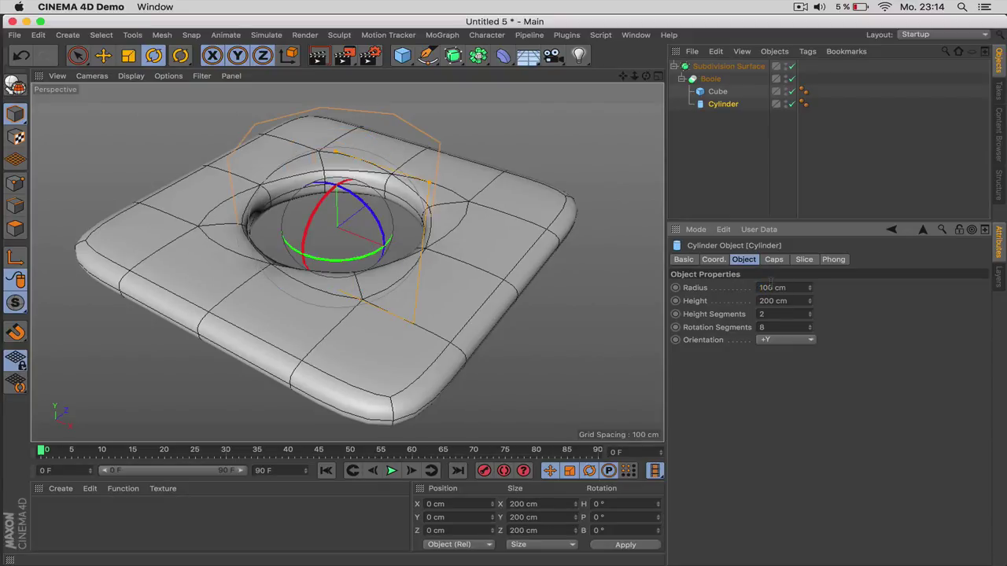
# Step: Set the cylinder's radius to 80 cm and clear the selection
pyautogui.doubleClick(770, 287)
pyautogui.write('80')
pyautogui.press('Return')
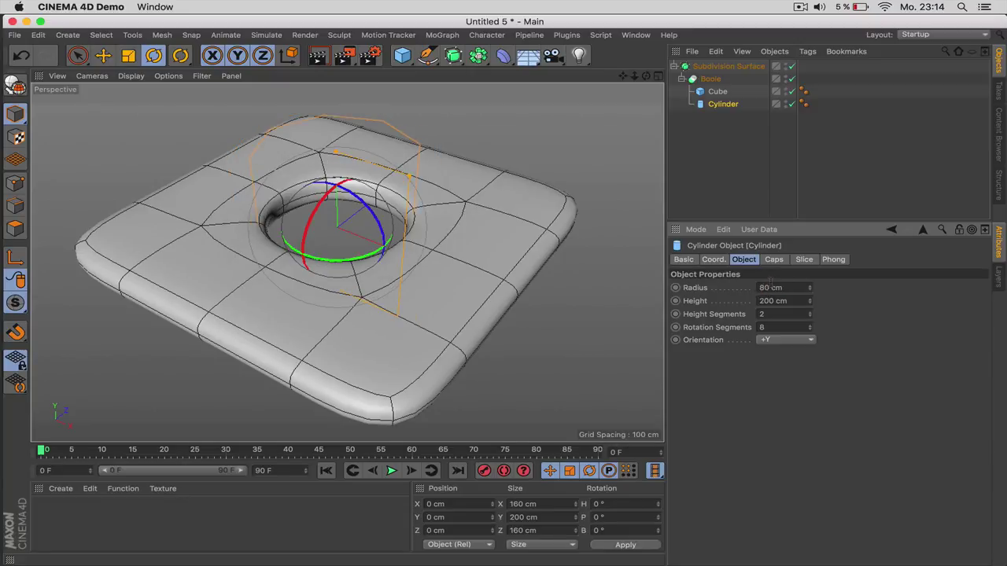
pyautogui.click(721, 134)
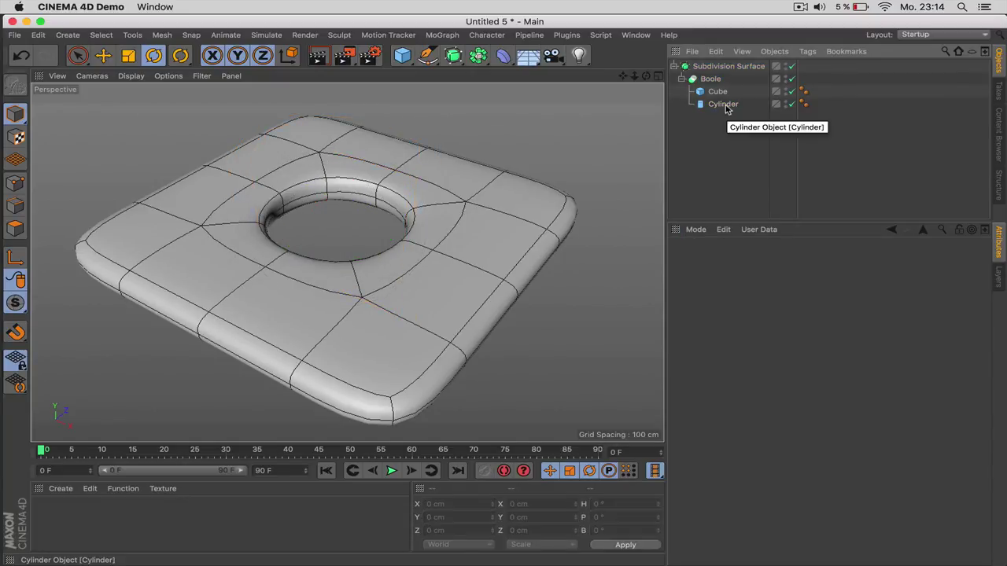
# Step: Add an XPresso tag to the Cylinder
pyautogui.rightClick(725, 109)
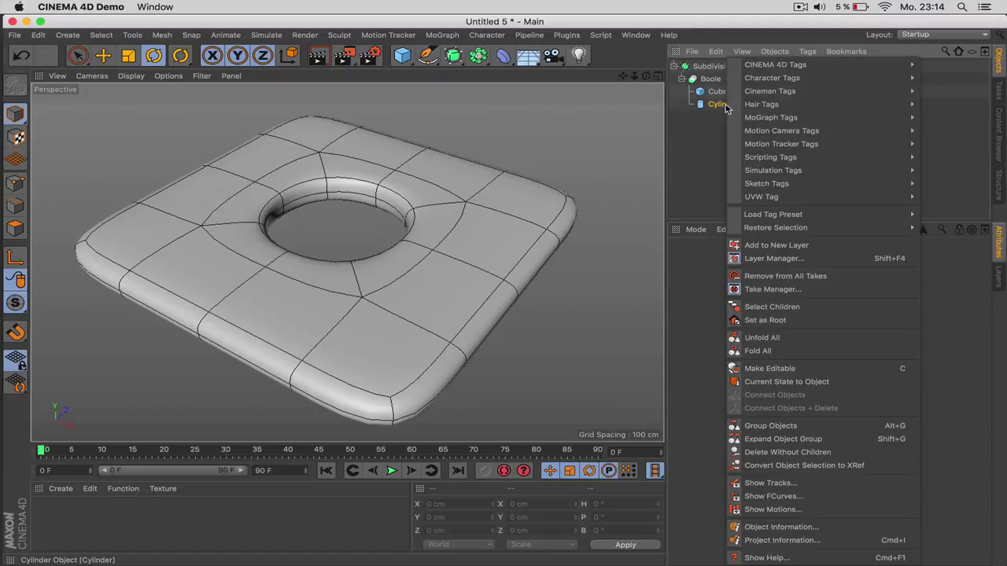
pyautogui.moveTo(767, 71)
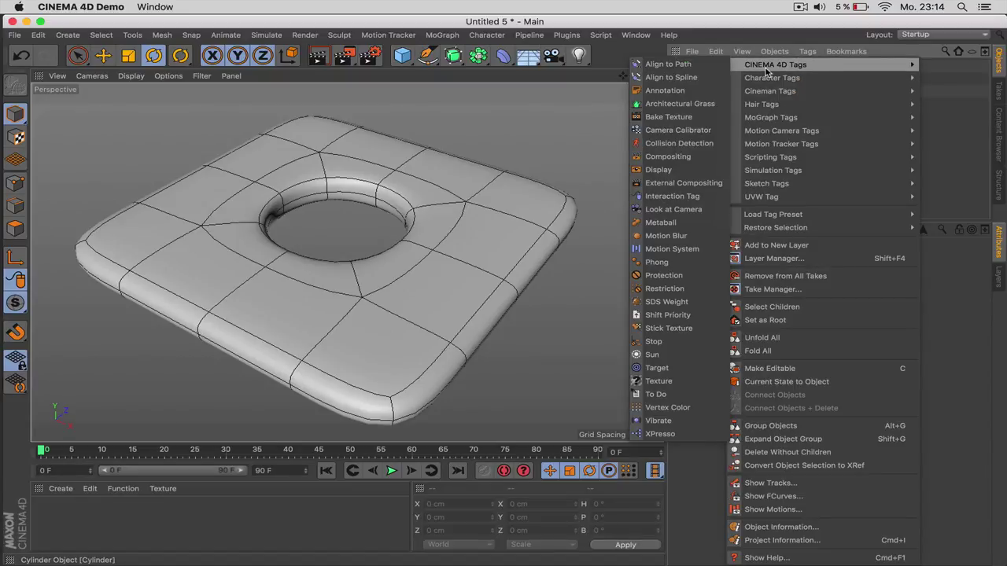
pyautogui.click(676, 438)
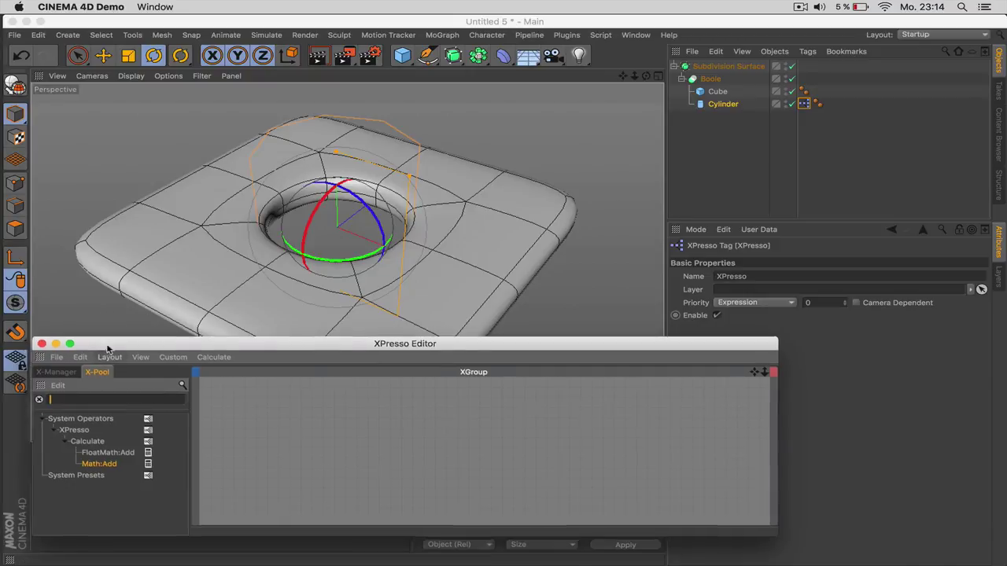
# Step: Dock the XPresso Editor beneath the perspective view, adjust its height and clear the object selection
pyautogui.moveTo(106, 348); pyautogui.dragTo(295, 349)
pyautogui.moveTo(221, 358); pyautogui.dragTo(242, 347)
pyautogui.moveTo(392, 368); pyautogui.dragTo(398, 447)
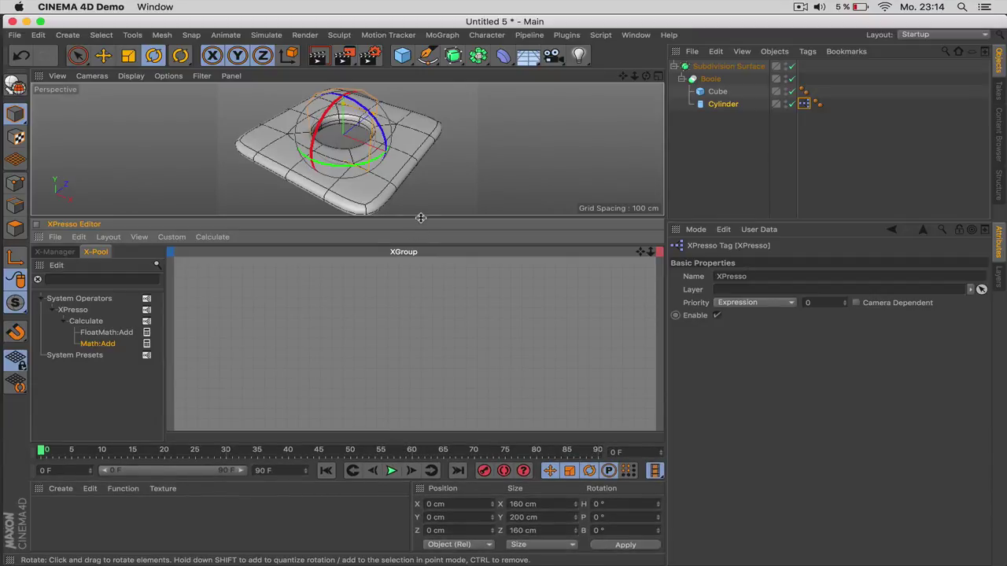
pyautogui.moveTo(422, 219)
pyautogui.mouseDown()
pyautogui.moveTo(425, 245)
pyautogui.moveTo(427, 237)
pyautogui.mouseUp()
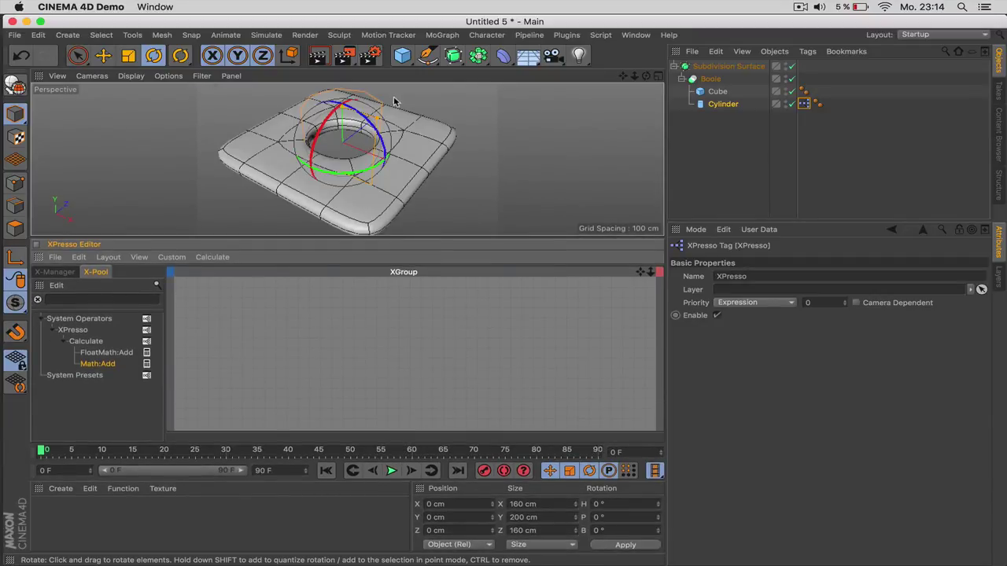
pyautogui.click(711, 156)
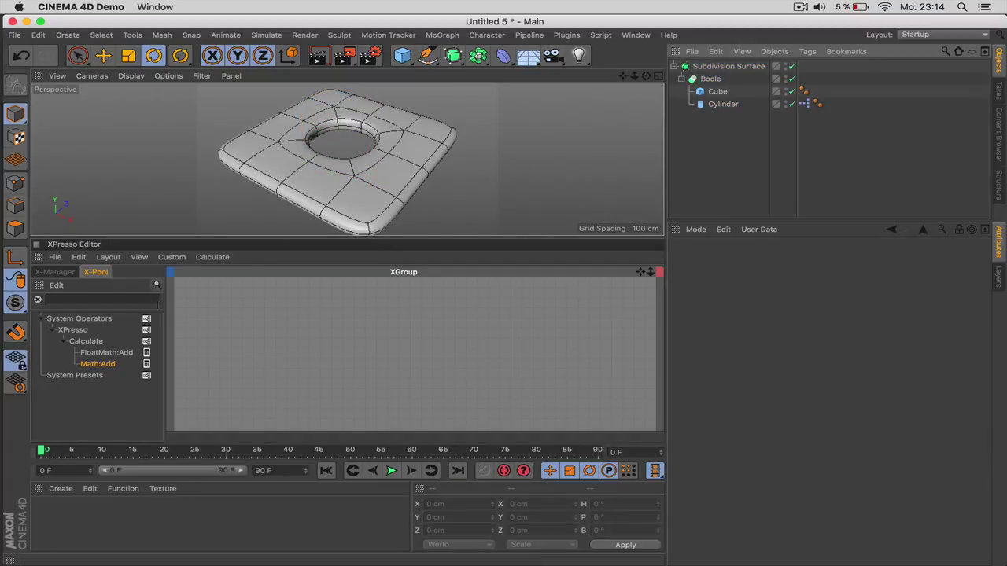
# Step: Toggle the X-Pool search field and search the node library for "time"
pyautogui.click(156, 286)
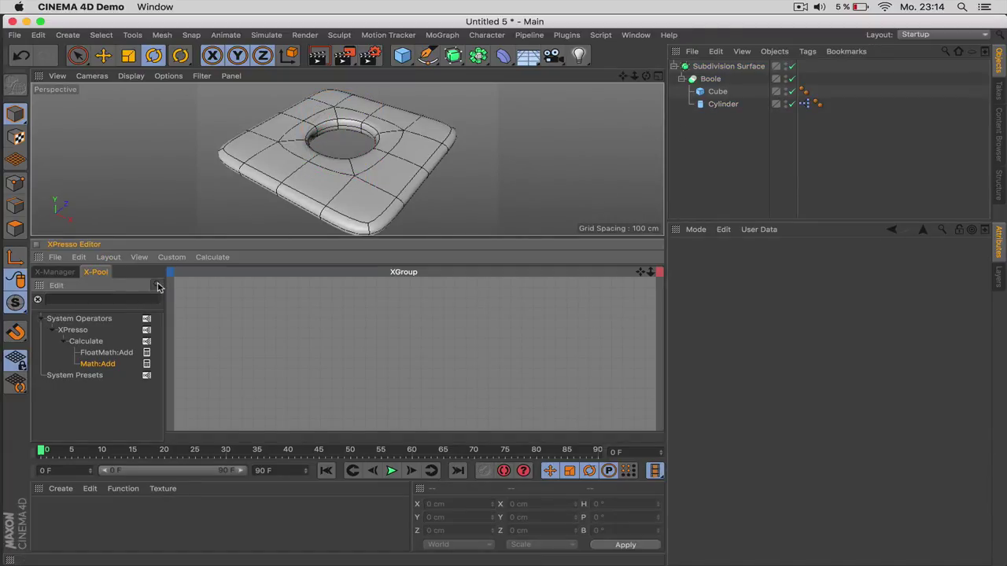
pyautogui.write('math')
pyautogui.click(156, 287)
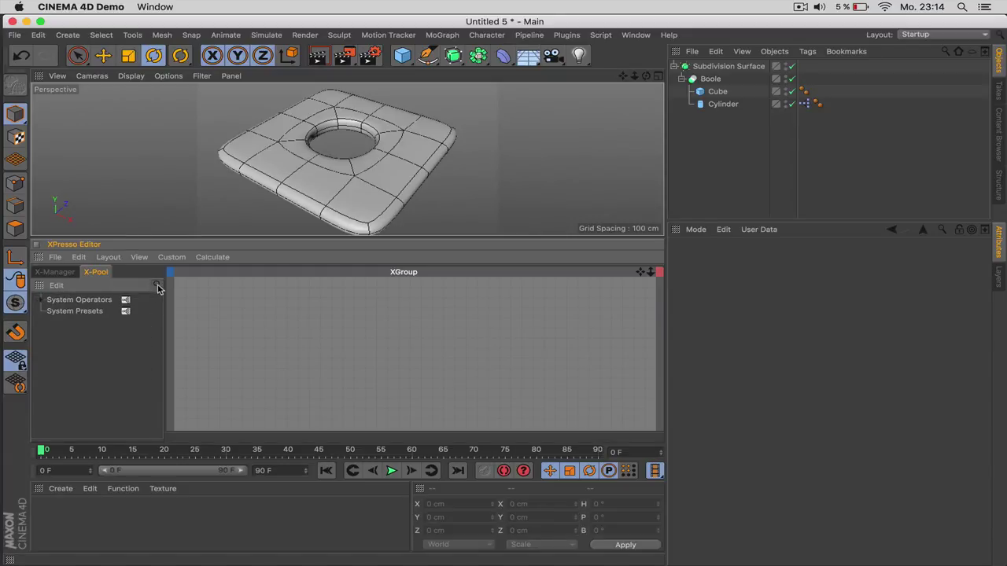
pyautogui.click(156, 286)
pyautogui.moveTo(3, 290)
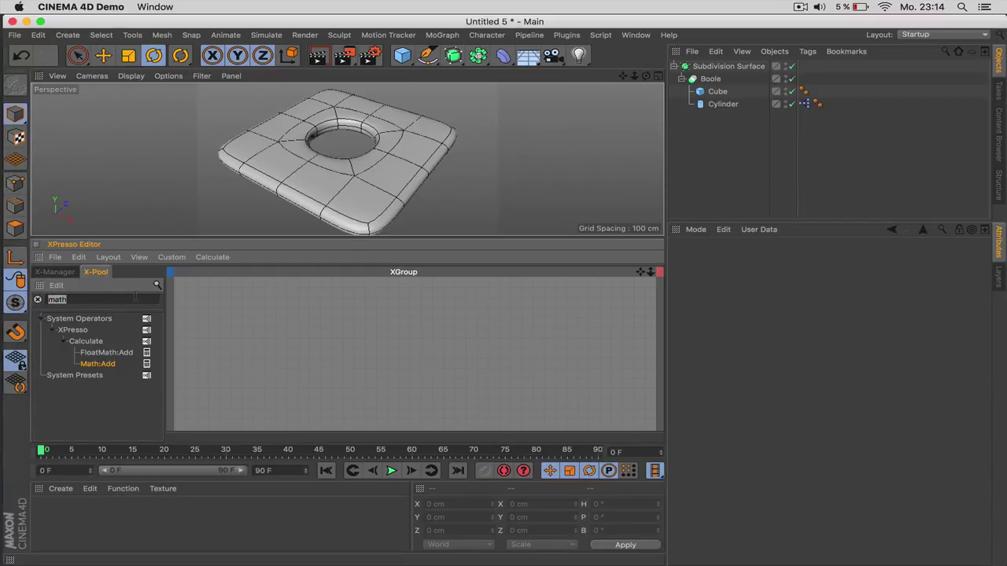
pyautogui.write('time')
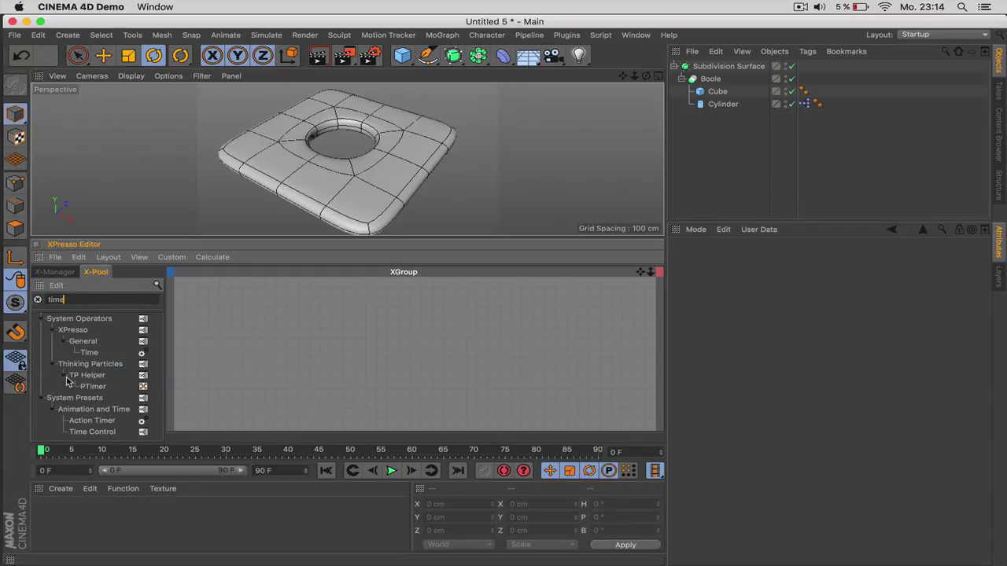
# Step: Add a Time node to the XGroup, widen it and place it near the left side of the graph
pyautogui.rightClick(292, 327)
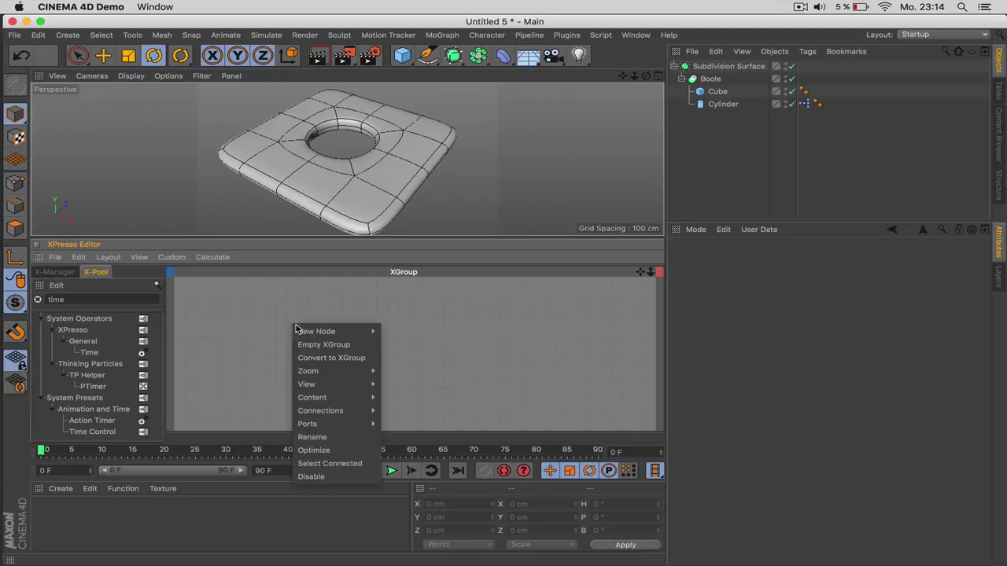
pyautogui.moveTo(318, 337)
pyautogui.moveTo(385, 334)
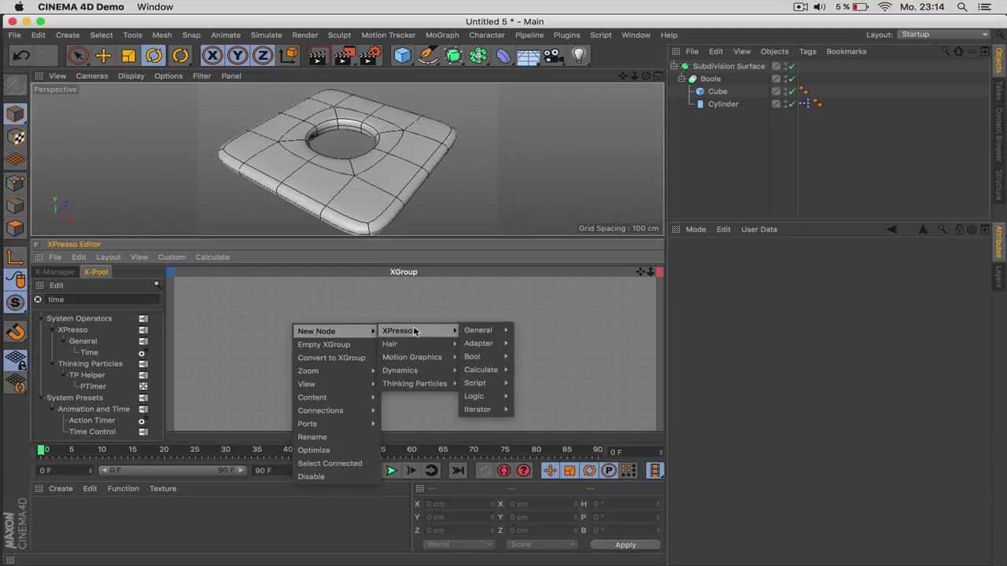
pyautogui.moveTo(485, 330)
pyautogui.click(527, 516)
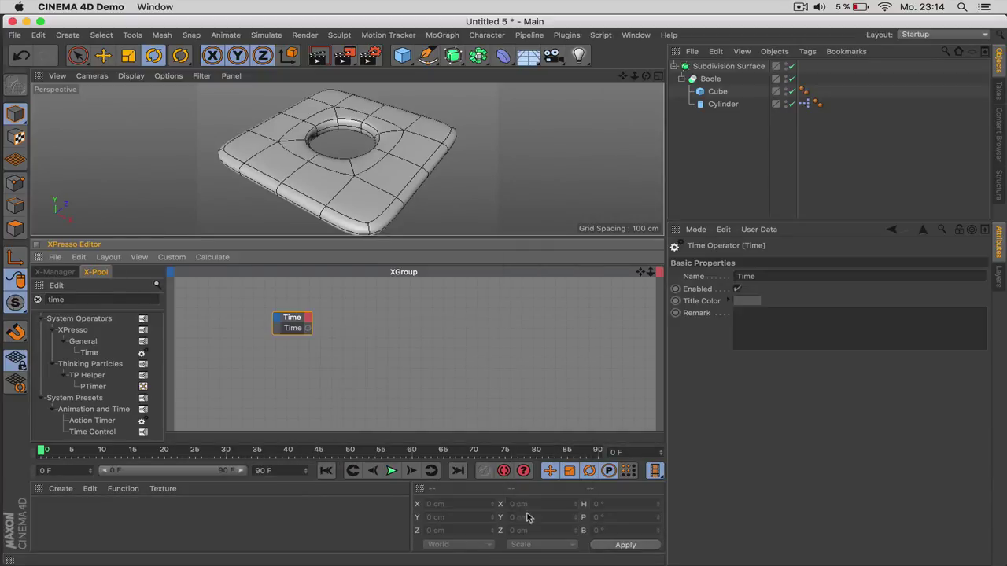
pyautogui.moveTo(288, 317)
pyautogui.mouseDown()
pyautogui.moveTo(247, 325)
pyautogui.moveTo(303, 336)
pyautogui.moveTo(290, 338)
pyautogui.mouseUp()
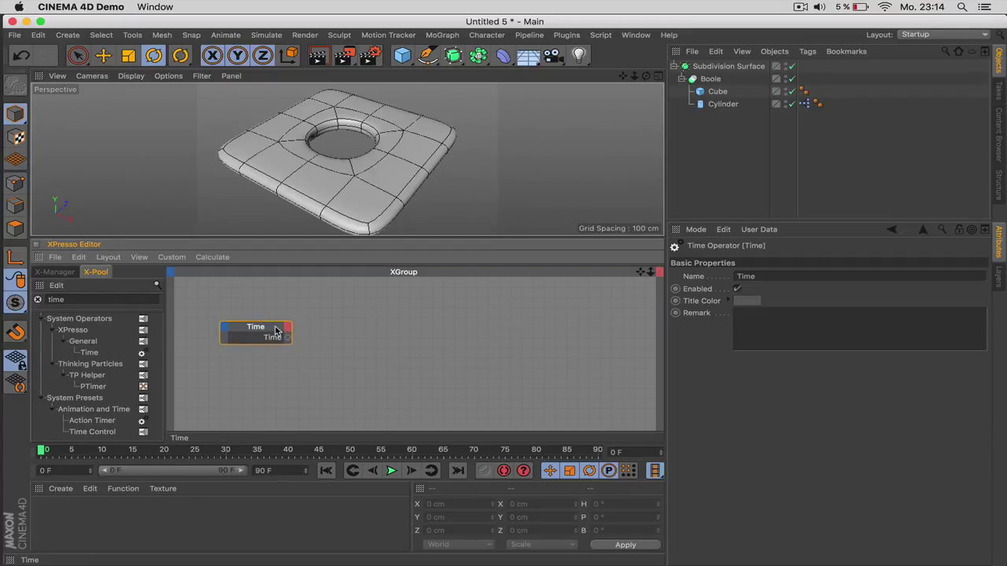
pyautogui.click(365, 343)
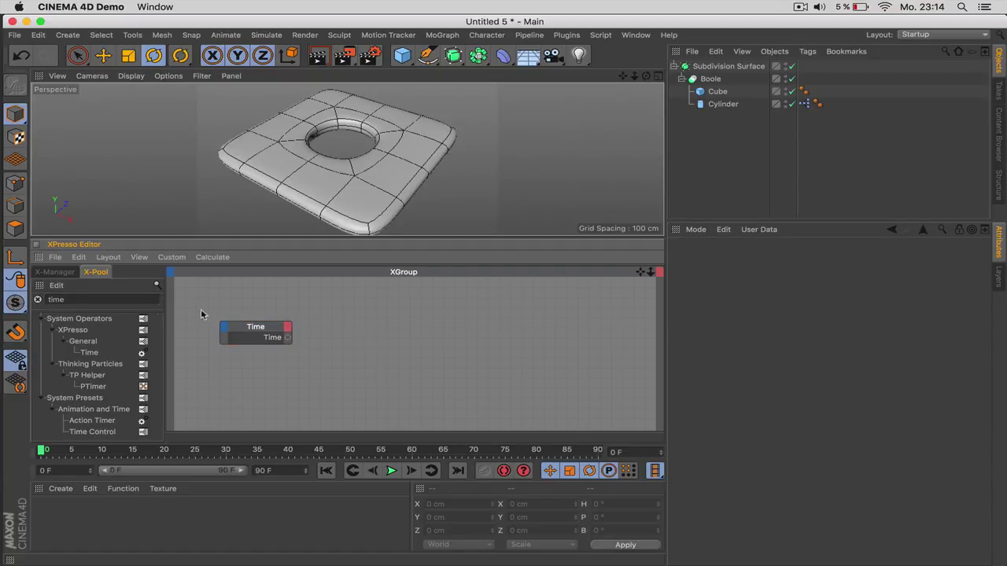
# Step: Add a Result node found by searching "resul" and connect the Time output to its input
pyautogui.doubleClick(92, 300)
pyautogui.write('resul')
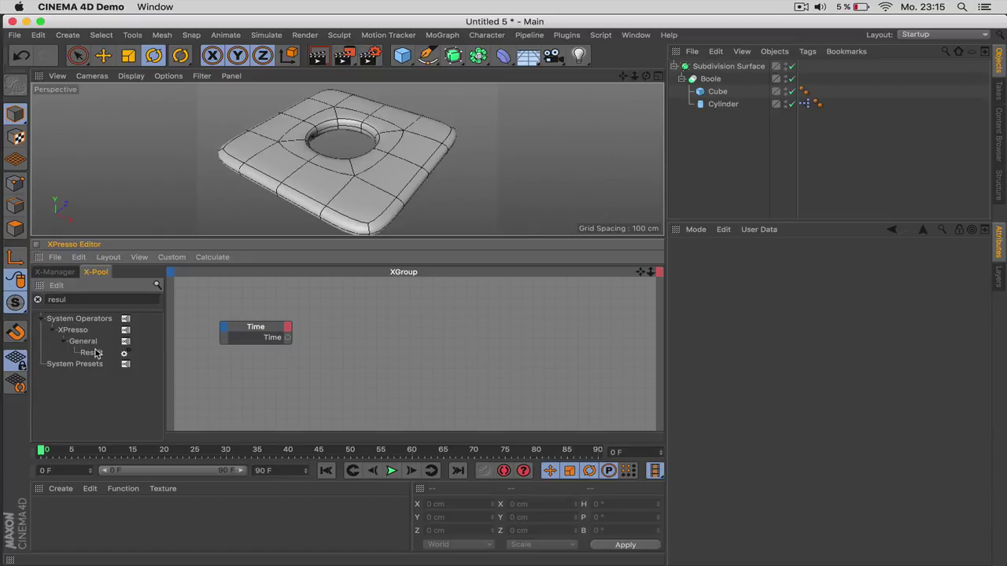
pyautogui.moveTo(95, 352); pyautogui.dragTo(382, 333)
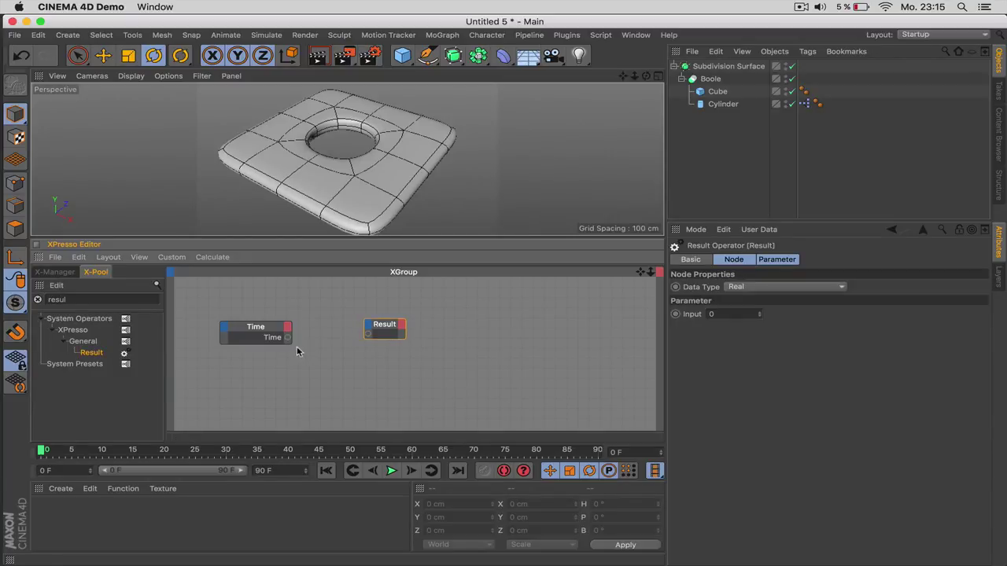
pyautogui.moveTo(289, 338); pyautogui.dragTo(367, 334)
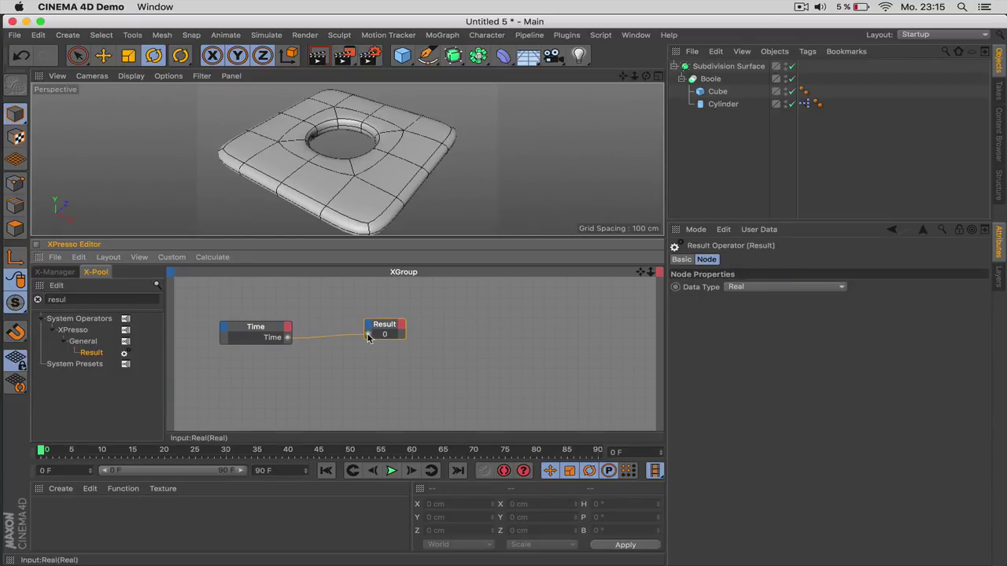
# Step: Play the animation to examine the Result node's value, switching Animation Refresh off and back on between playbacks
pyautogui.click(392, 470)
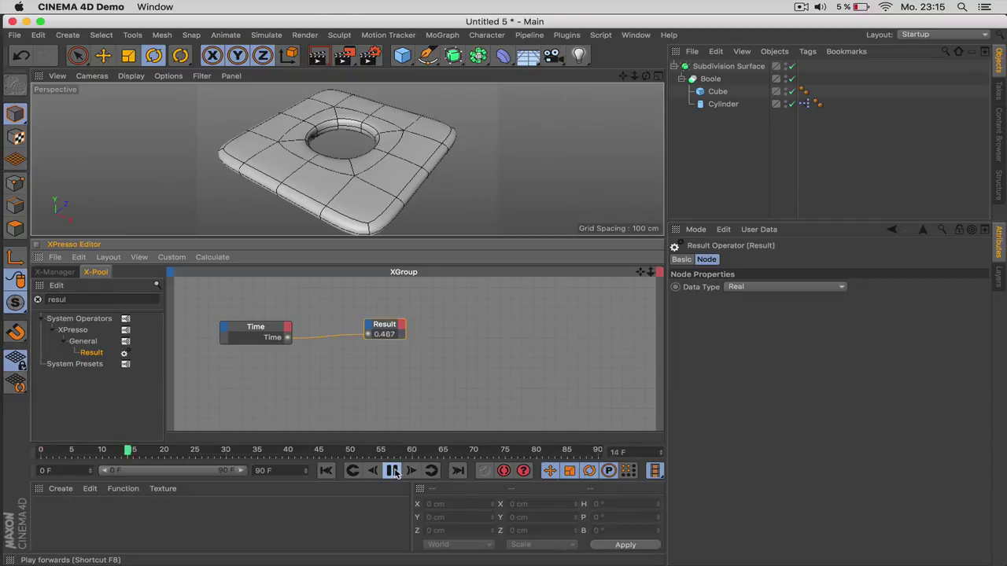
pyautogui.click(392, 470)
pyautogui.click(214, 257)
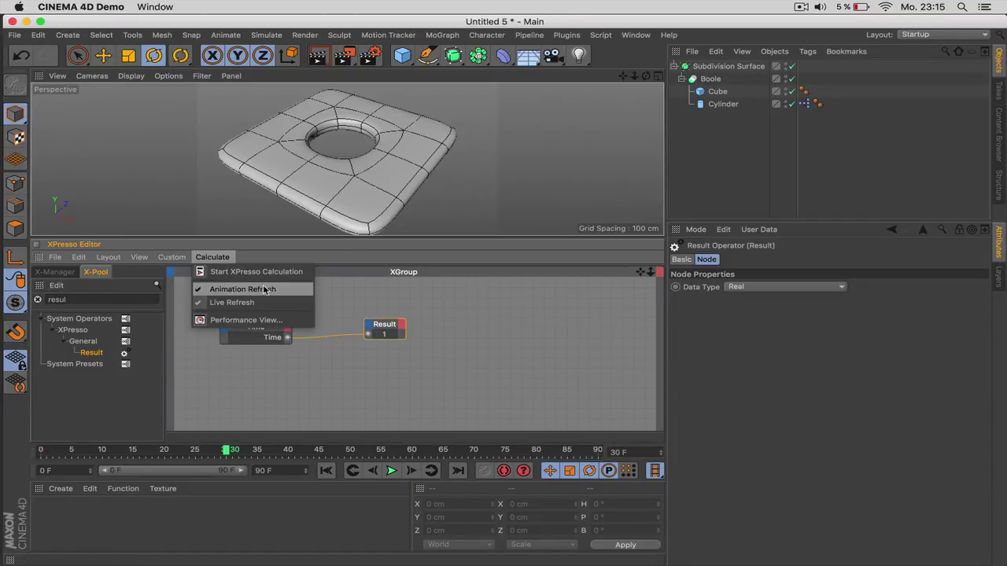
pyautogui.click(238, 291)
pyautogui.click(225, 258)
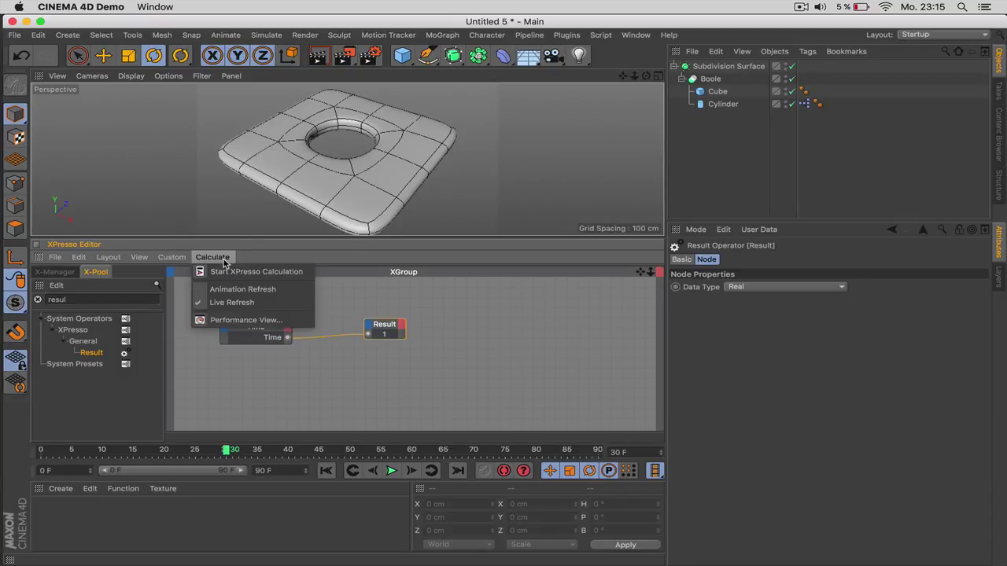
pyautogui.click(253, 290)
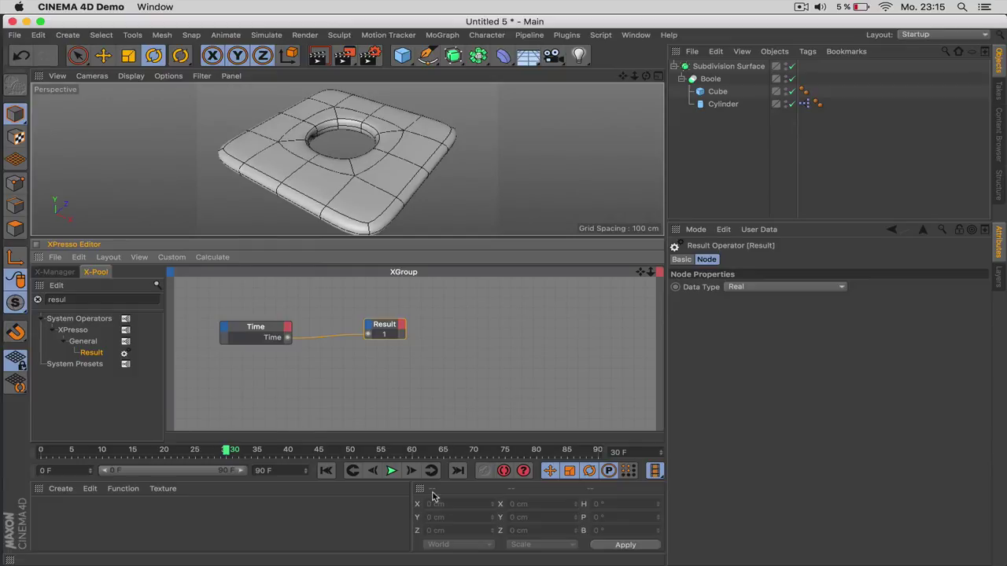
pyautogui.click(398, 474)
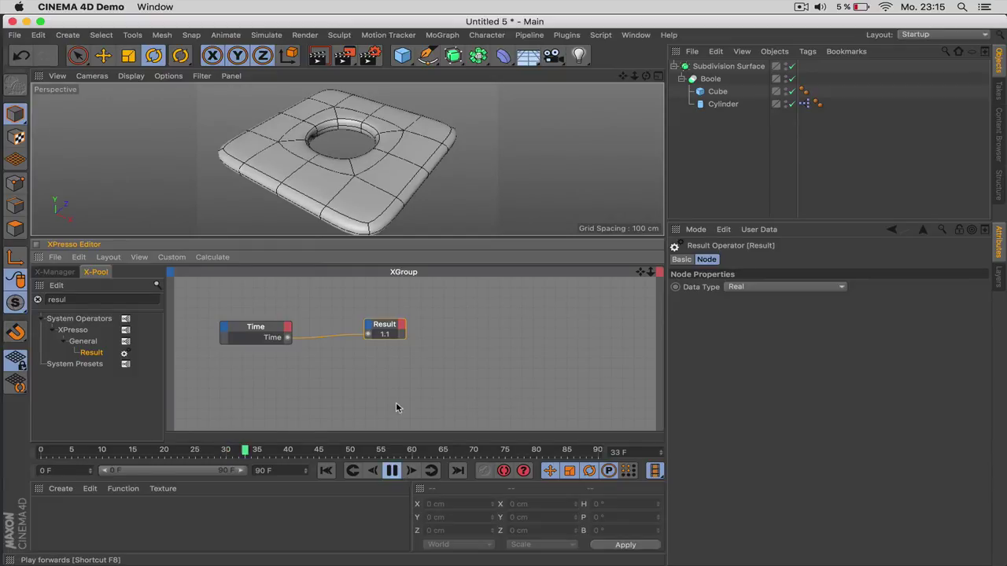
pyautogui.click(391, 470)
# Step: Move the Result node farther from the Time node and place a Trigonometric node between them, found by searching "trig"
pyautogui.moveTo(401, 334); pyautogui.dragTo(474, 335)
pyautogui.click(371, 312)
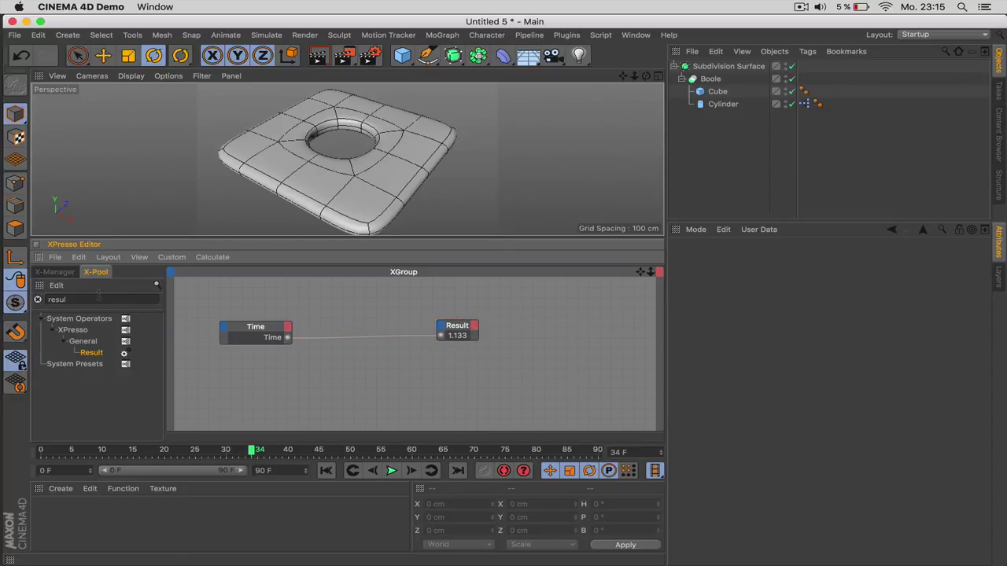
pyautogui.click(96, 299)
pyautogui.press('BackSpace')
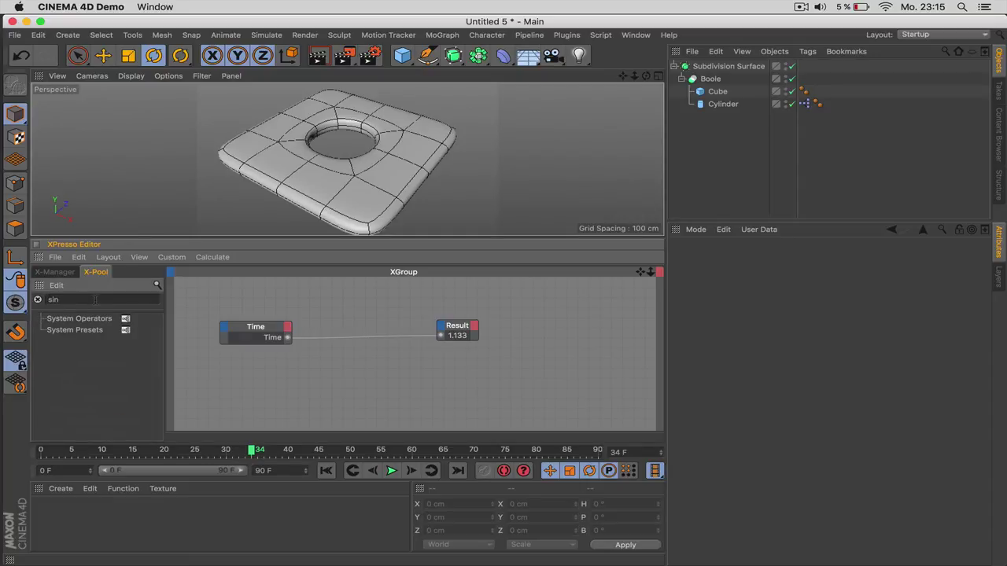
pyautogui.write('trig')
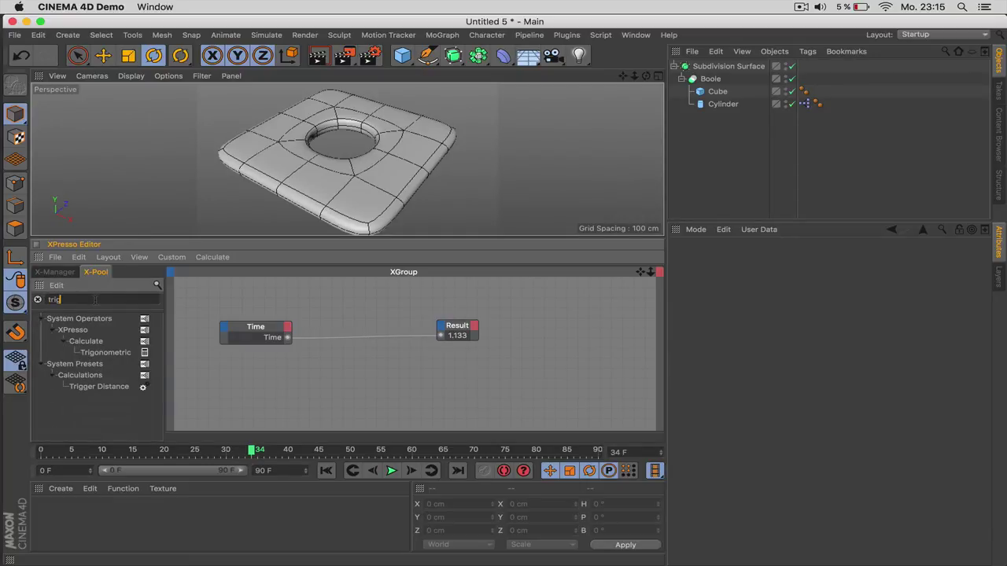
pyautogui.moveTo(110, 353); pyautogui.dragTo(350, 321)
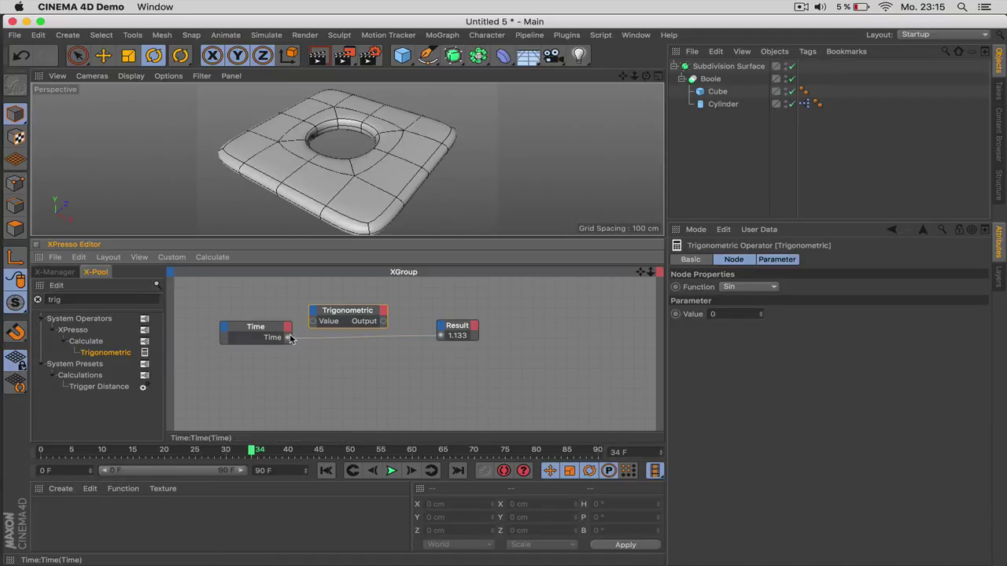
# Step: Connect Time to the Trigonometric node's Value and its Output to Result, and align the node with the others
pyautogui.moveTo(312, 327); pyautogui.dragTo(313, 320)
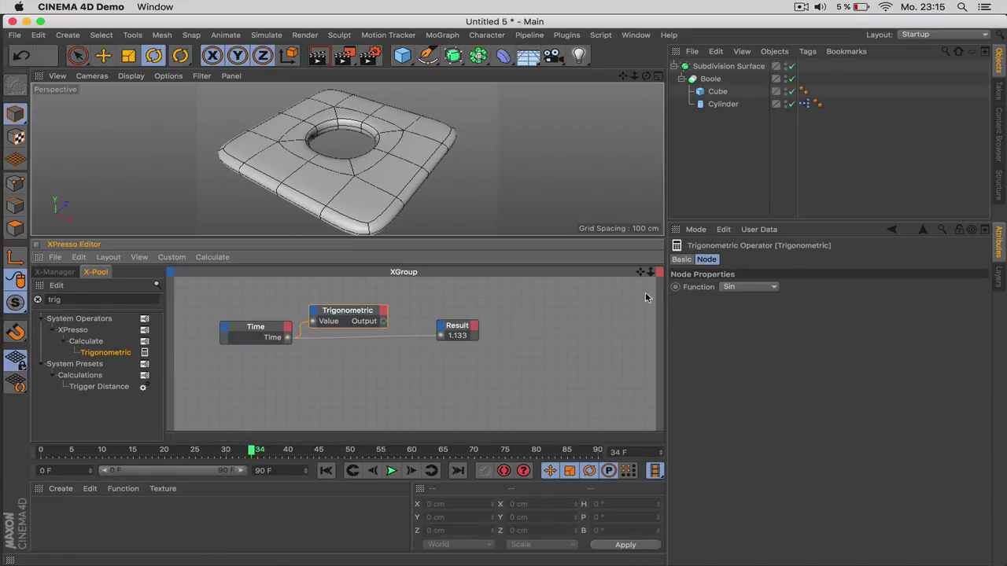
pyautogui.moveTo(383, 327); pyautogui.dragTo(440, 336)
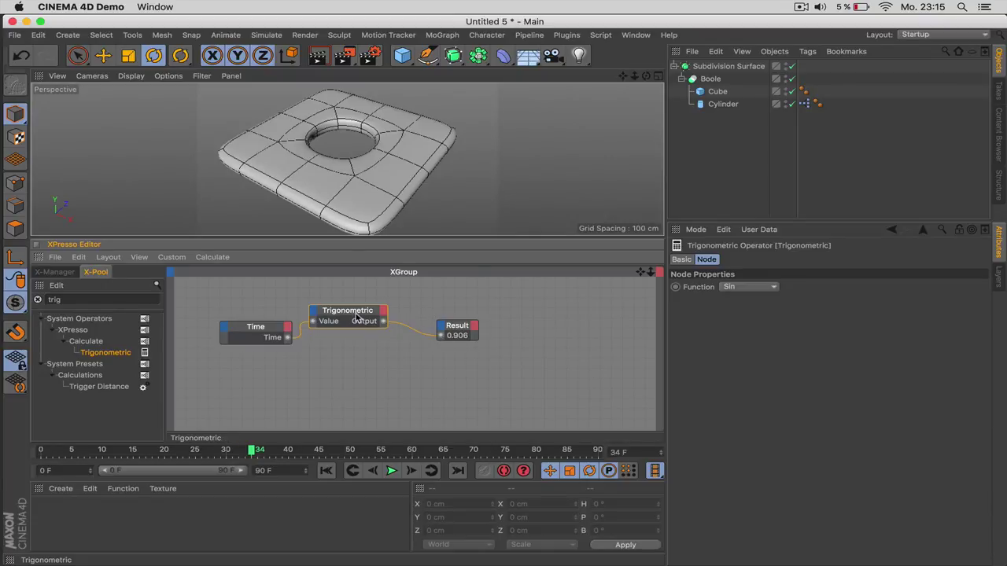
pyautogui.moveTo(348, 311); pyautogui.dragTo(355, 322)
# Step: Play the animation from the first frame to examine the sine output in the Result node
pyautogui.click(326, 471)
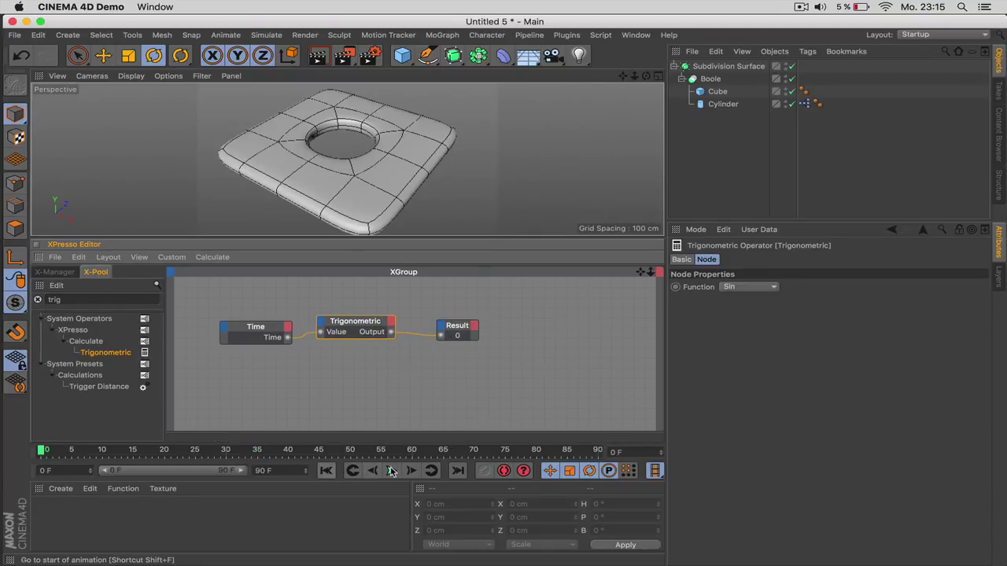
pyautogui.click(390, 470)
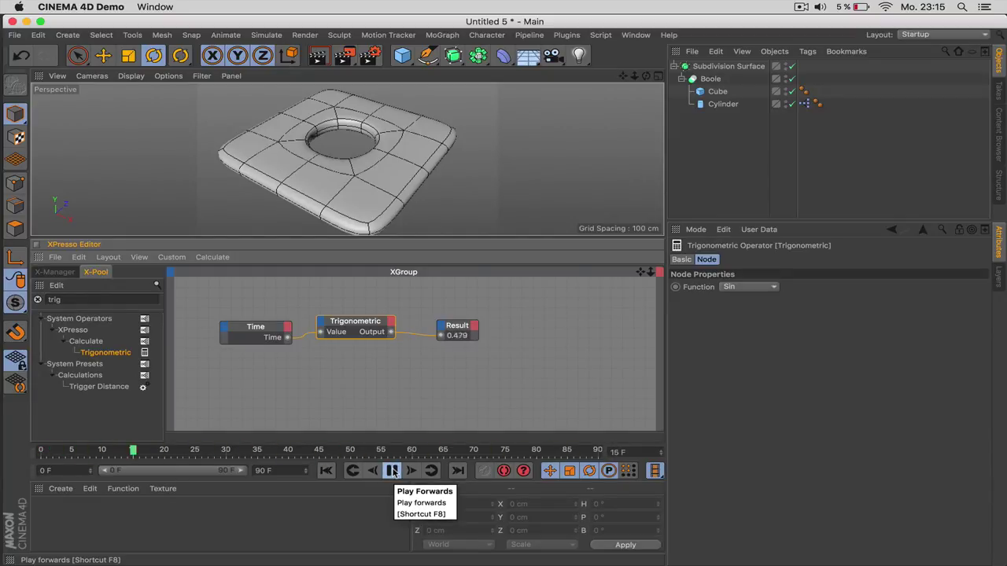
pyautogui.click(392, 471)
# Step: Set the animation end to 900 frames, extend the preview range to 900 F and play the timeline
pyautogui.doubleClick(296, 470)
pyautogui.write('9')
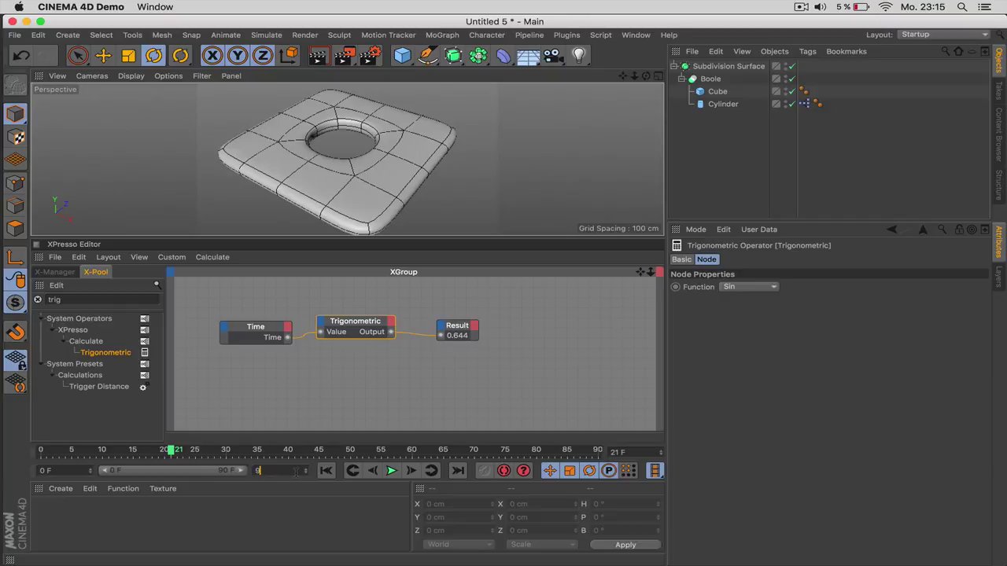
pyautogui.press('Return')
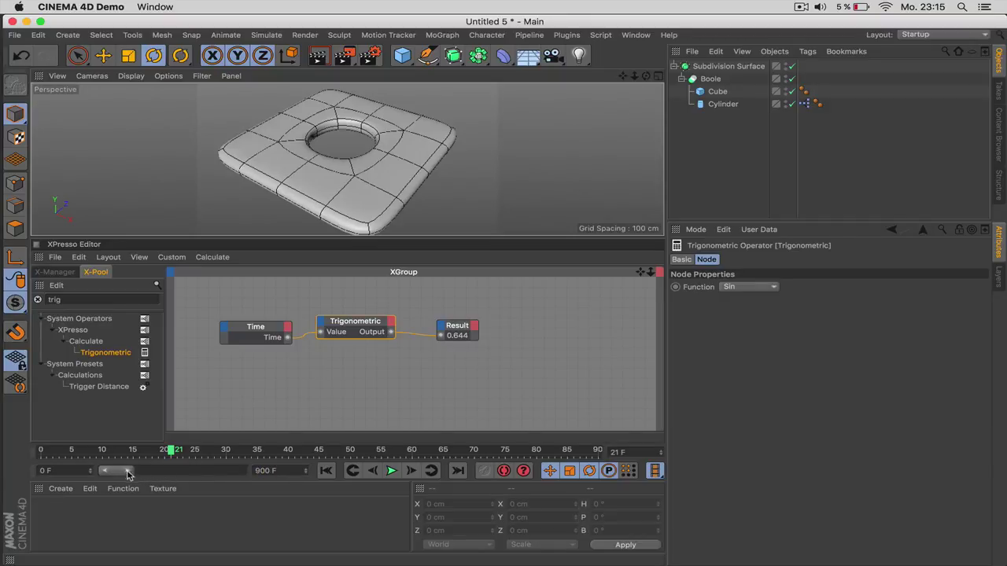
pyautogui.moveTo(131, 471); pyautogui.dragTo(248, 473)
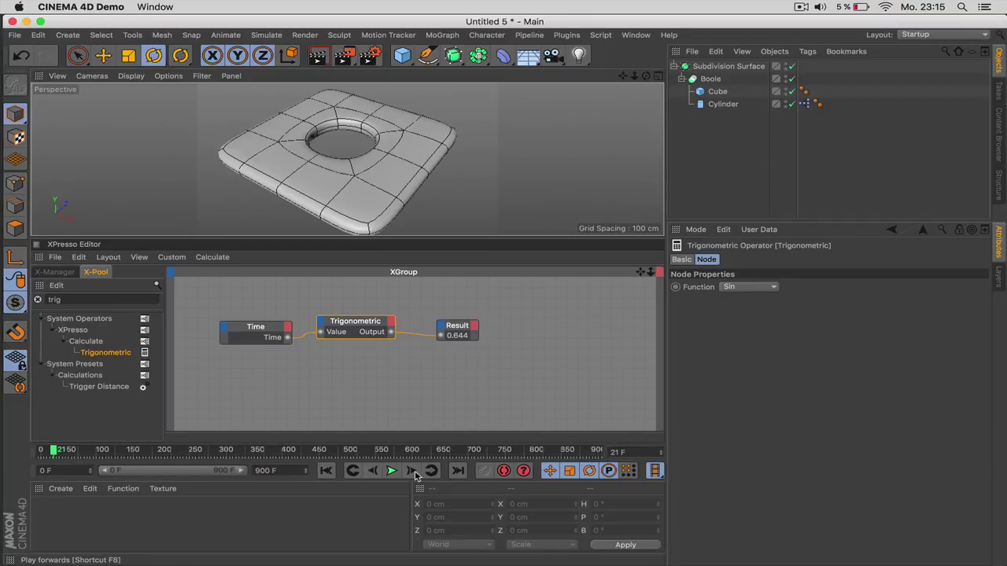
pyautogui.click(388, 471)
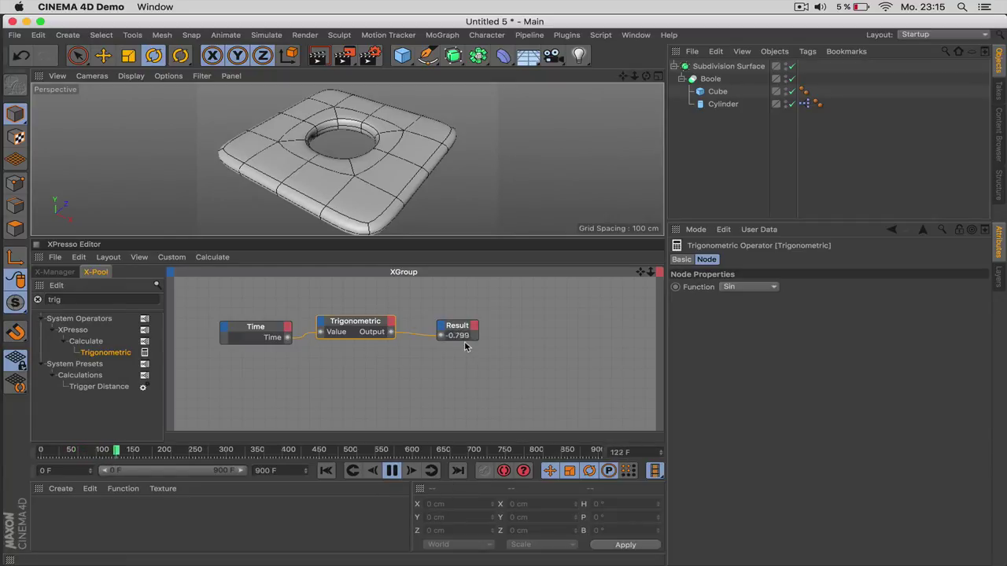
# Step: Stop the playback, move the Result node below the node row and align the Trigonometric node with Time
pyautogui.click(391, 470)
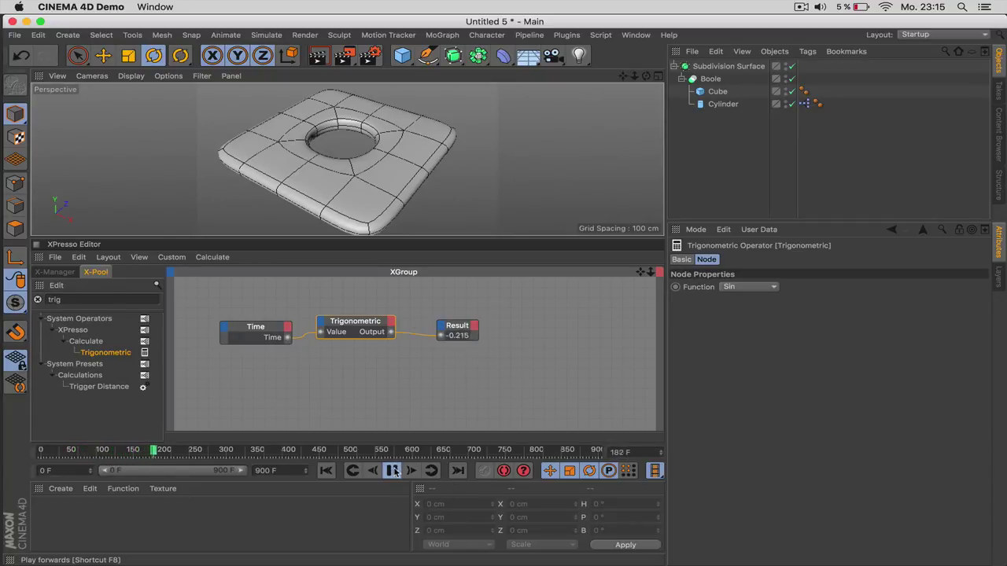
pyautogui.click(458, 320)
pyautogui.moveTo(458, 320); pyautogui.dragTo(464, 371)
pyautogui.moveTo(382, 334); pyautogui.dragTo(367, 335)
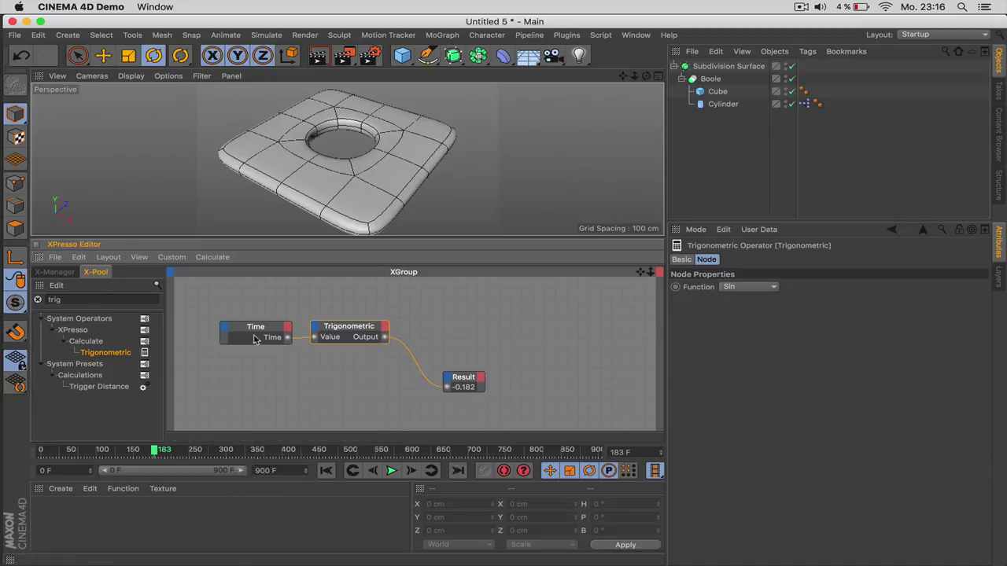
# Step: Search for "range", add a Range Mapper fed by the Trigonometric Output, and map input -1 to 1 onto output 20 to 80
pyautogui.click(102, 300)
pyautogui.write('range')
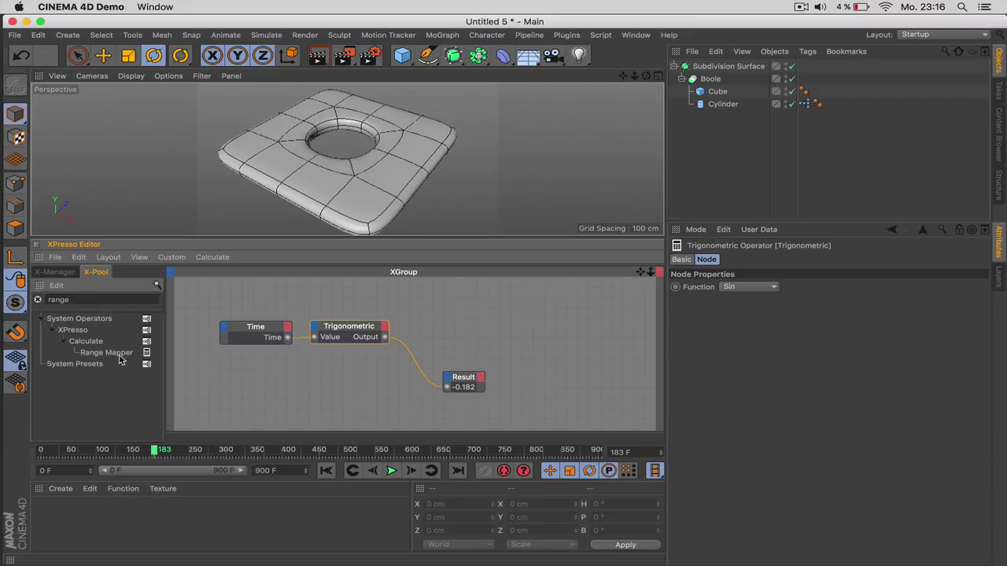
pyautogui.moveTo(121, 354); pyautogui.dragTo(473, 327)
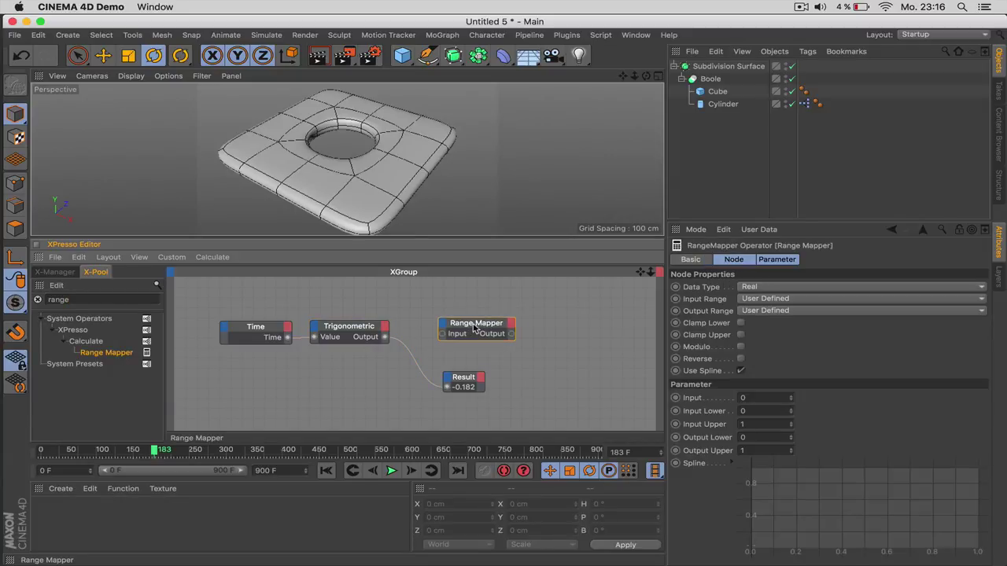
pyautogui.moveTo(386, 341); pyautogui.dragTo(442, 334)
pyautogui.click(763, 400)
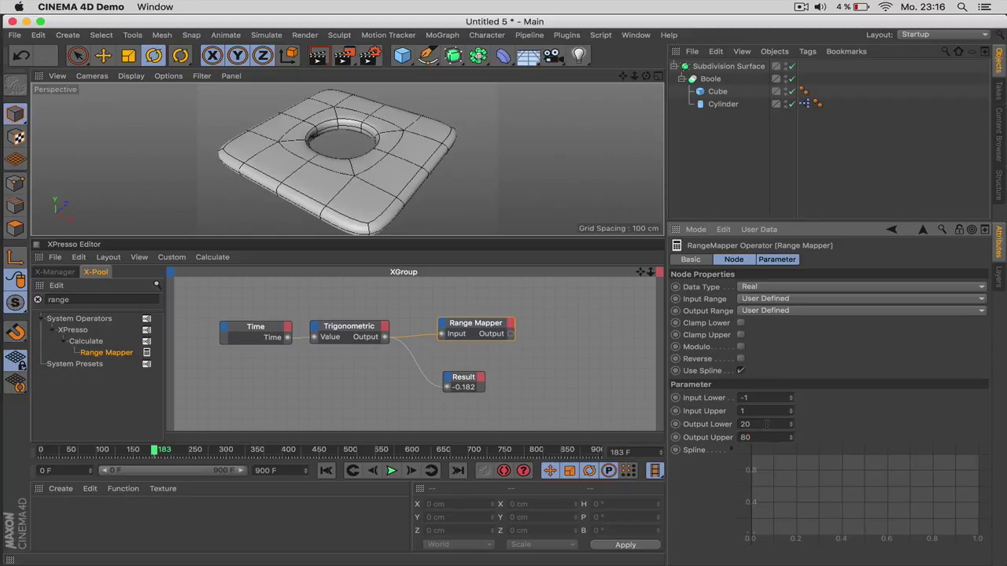
# Step: Add a Cylinder node with a Radius input to the XGroup and connect the Range Mapper's Output to it, keeping the nodes aligned
pyautogui.moveTo(485, 327); pyautogui.dragTo(476, 330)
pyautogui.moveTo(717, 112); pyautogui.dragTo(576, 327)
pyautogui.click(553, 325)
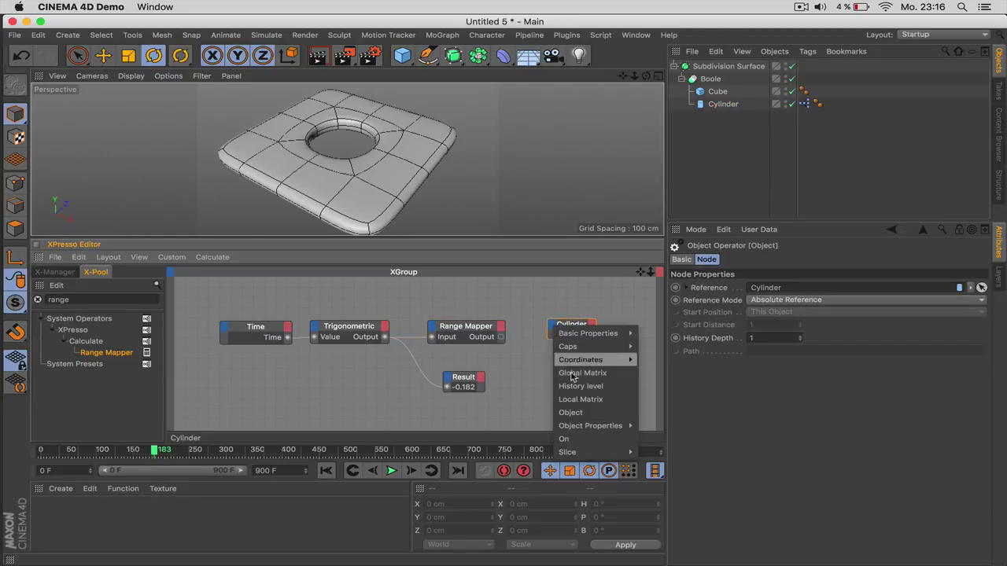
pyautogui.moveTo(614, 425)
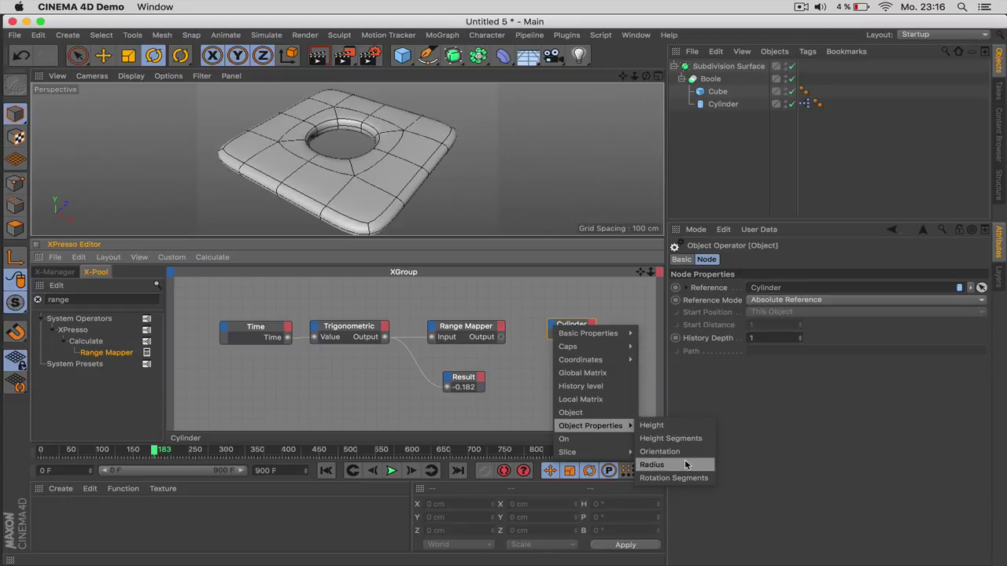
pyautogui.click(653, 465)
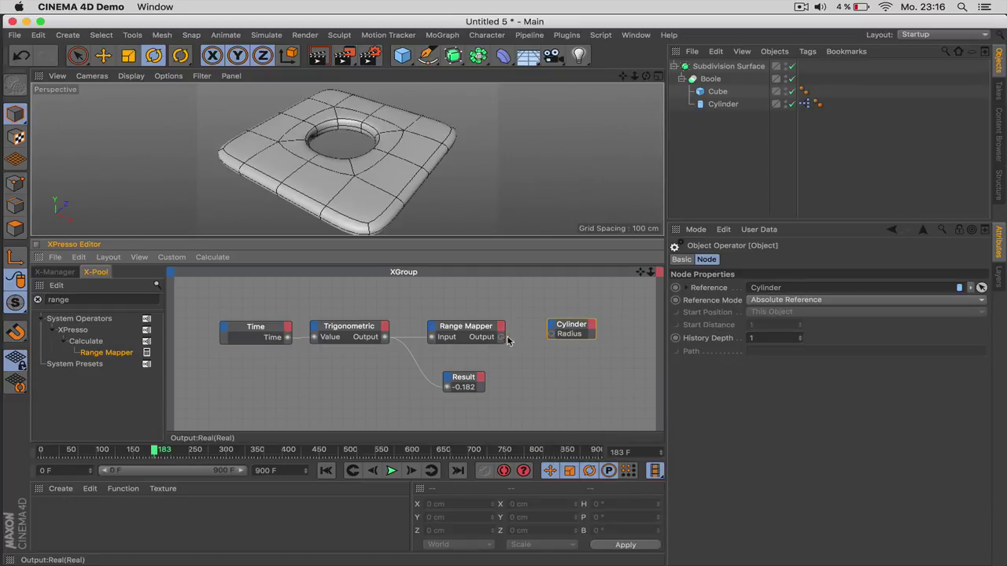
pyautogui.moveTo(507, 339); pyautogui.dragTo(552, 336)
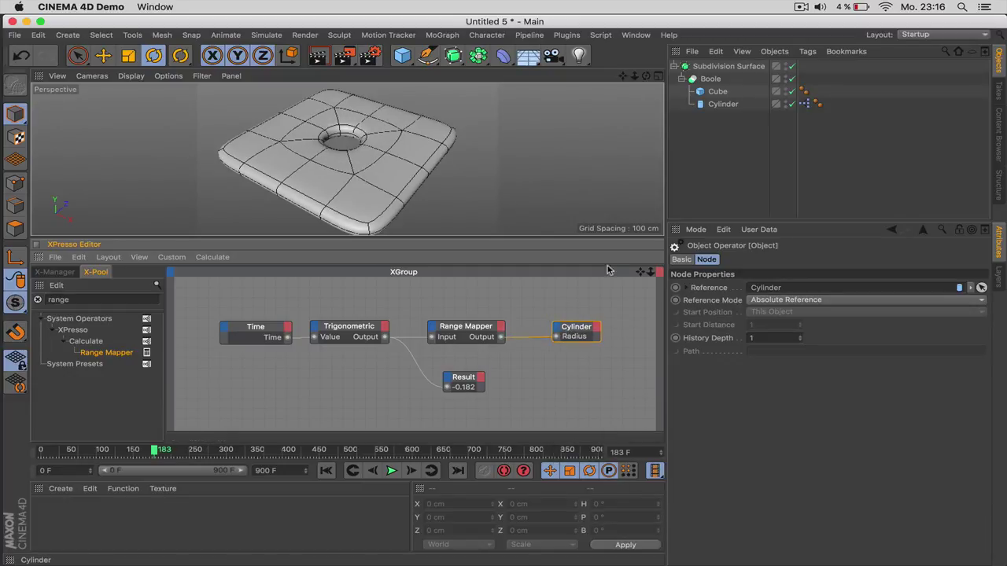
# Step: Play the animation to examine how the expression drives the cylinder's radius and the hole, and stop it
pyautogui.click(717, 106)
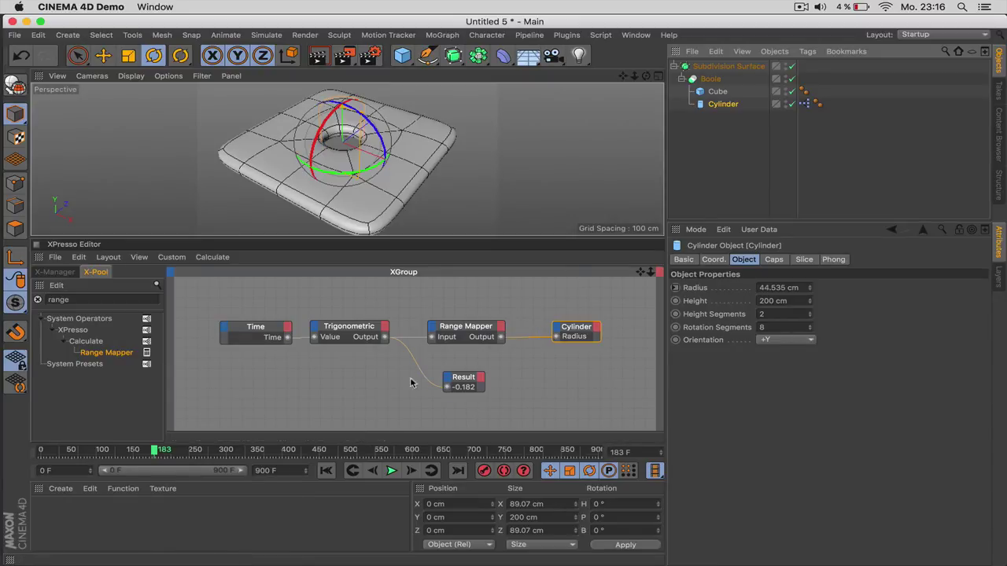
pyautogui.click(391, 470)
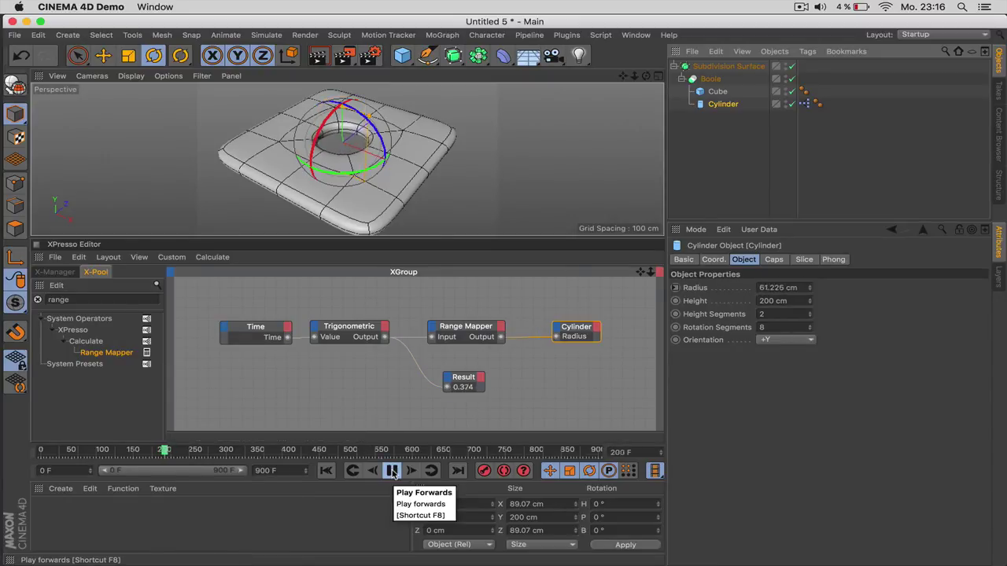
pyautogui.click(579, 127)
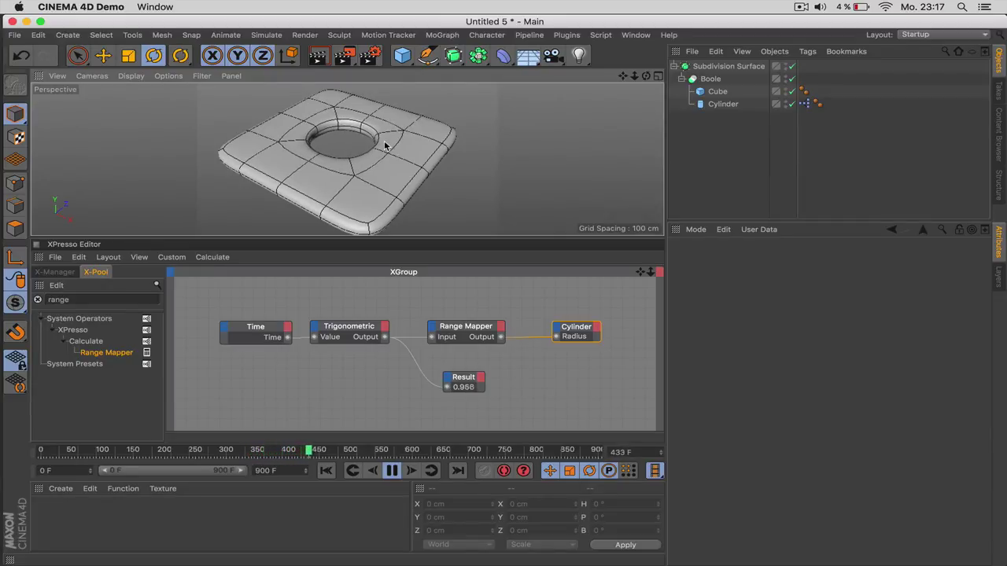
pyautogui.click(391, 470)
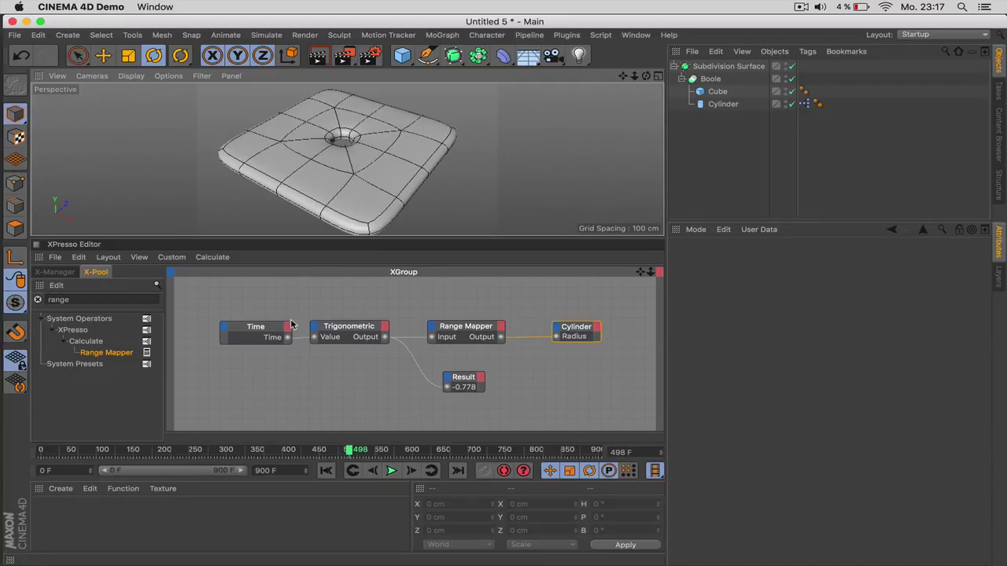
# Step: Move Time away from the Trigonometric, Range Mapper and Cylinder nodes to leave a gap for another node
pyautogui.moveTo(254, 331); pyautogui.dragTo(205, 330)
pyautogui.moveTo(340, 303)
pyautogui.mouseDown()
pyautogui.moveTo(515, 353)
pyautogui.moveTo(583, 346)
pyautogui.mouseUp()
pyautogui.moveTo(363, 331); pyautogui.dragTo(390, 331)
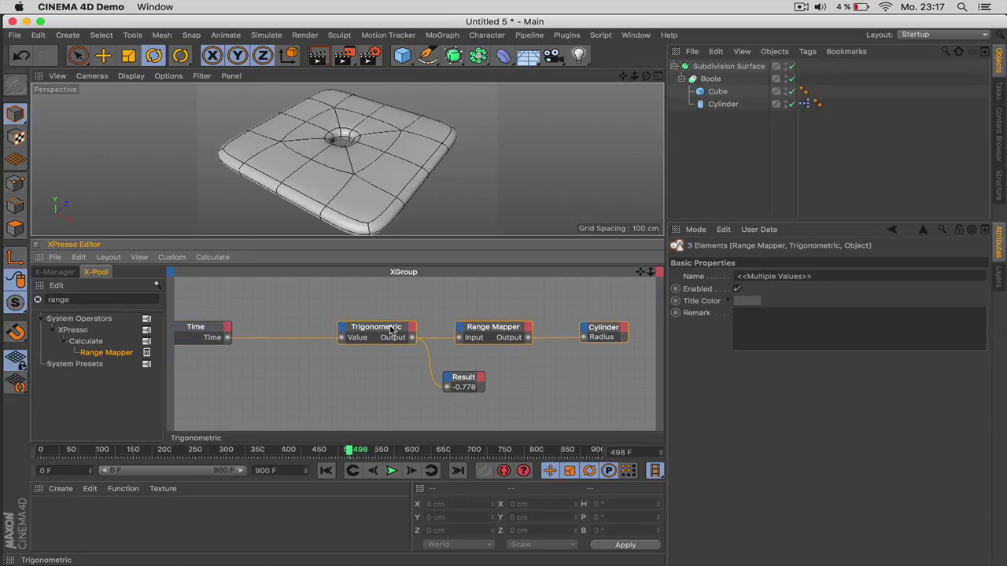
pyautogui.click(374, 302)
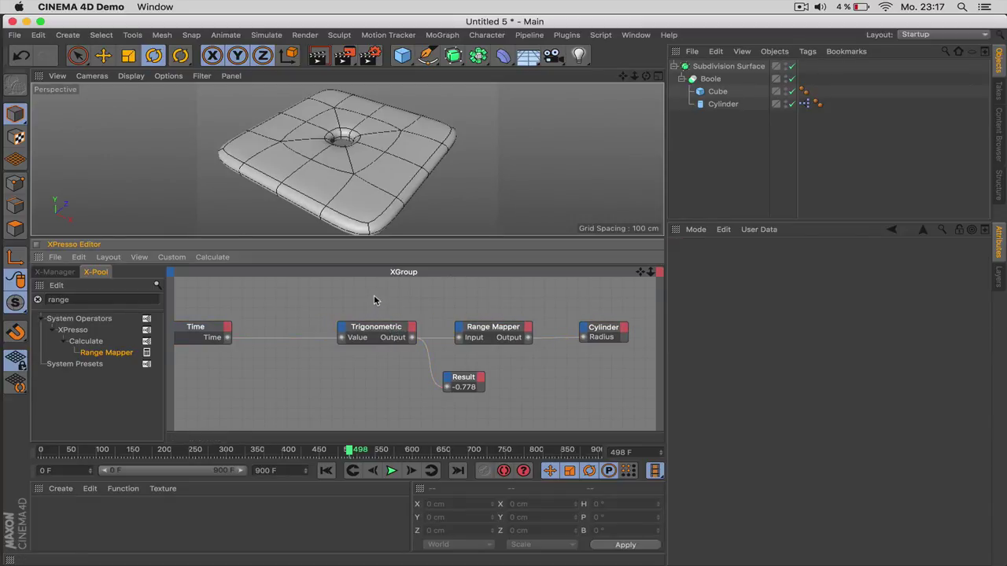
# Step: Create a user data entry on the cylinder with the name and short name Speed
pyautogui.click(758, 229)
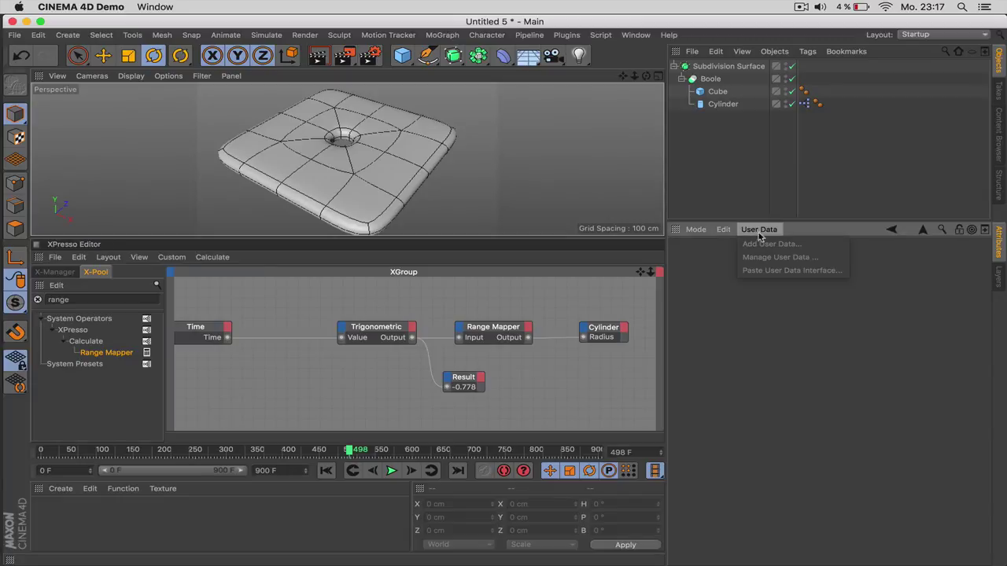
pyautogui.click(722, 104)
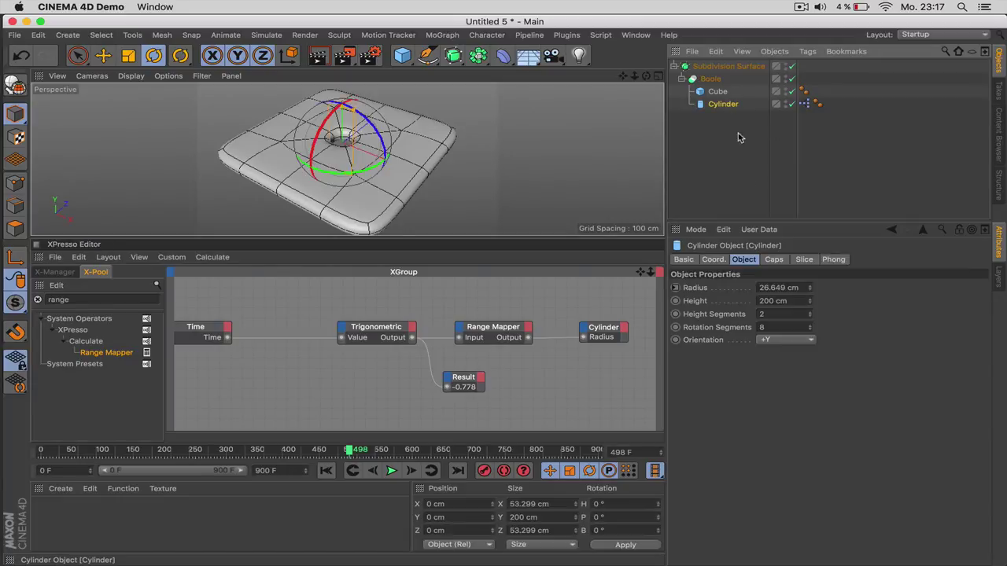
pyautogui.click(760, 229)
pyautogui.click(790, 258)
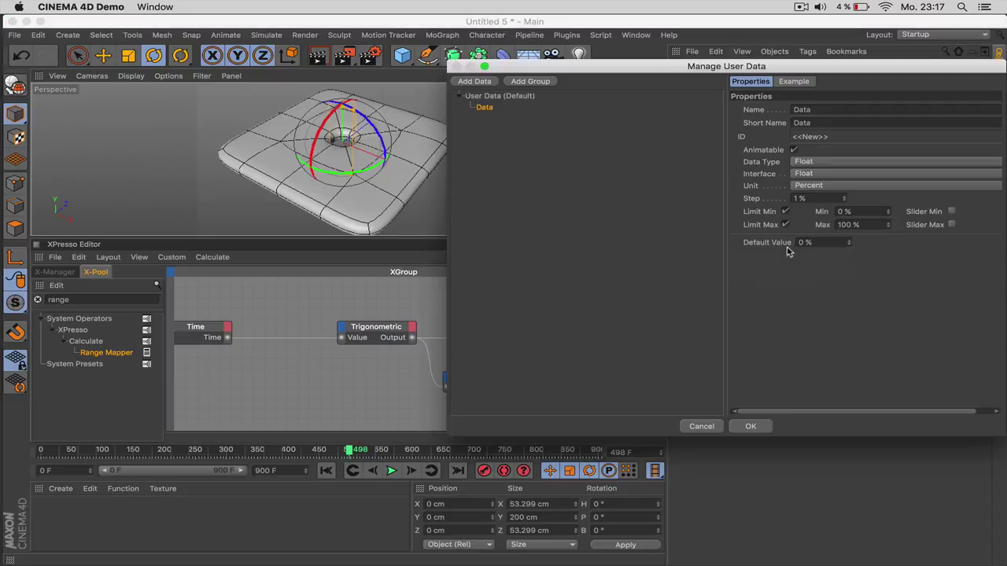
pyautogui.doubleClick(816, 111)
pyautogui.write('Speed')
pyautogui.click(882, 124)
# Step: Set the Speed data's unit to Real with a step of 0.1, and try a Speed of 0.7 on the cylinder
pyautogui.click(826, 189)
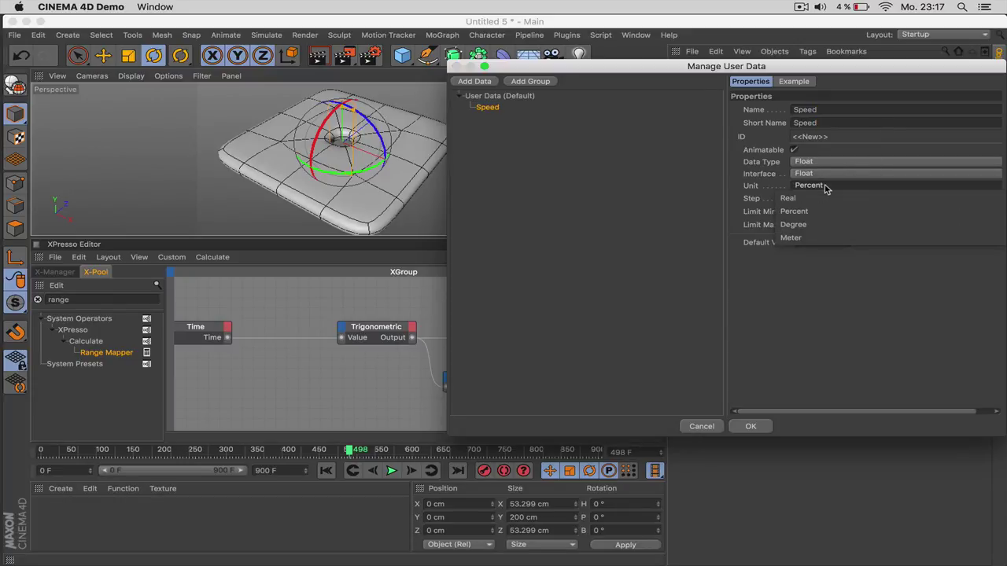
pyautogui.click(816, 198)
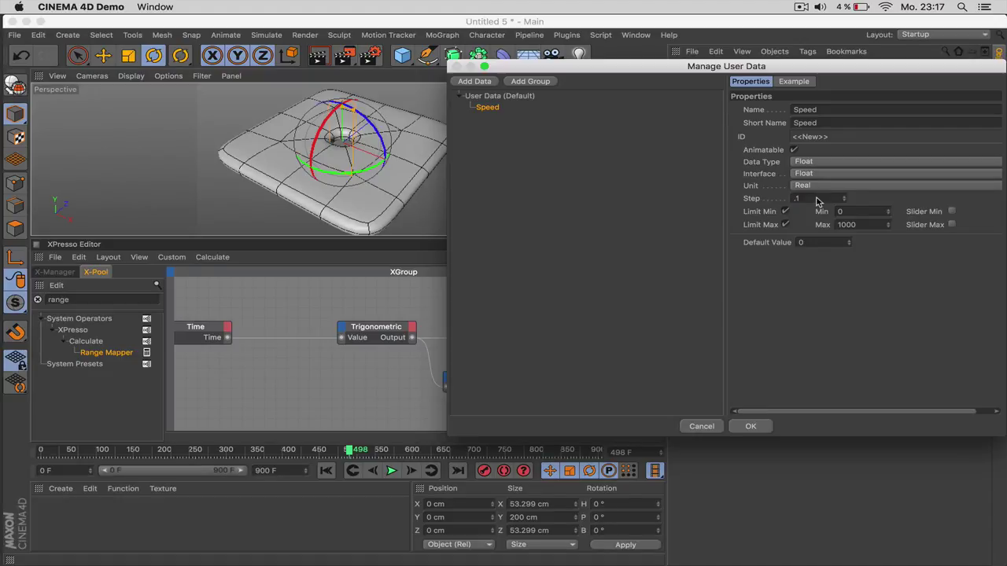
pyautogui.press('Return')
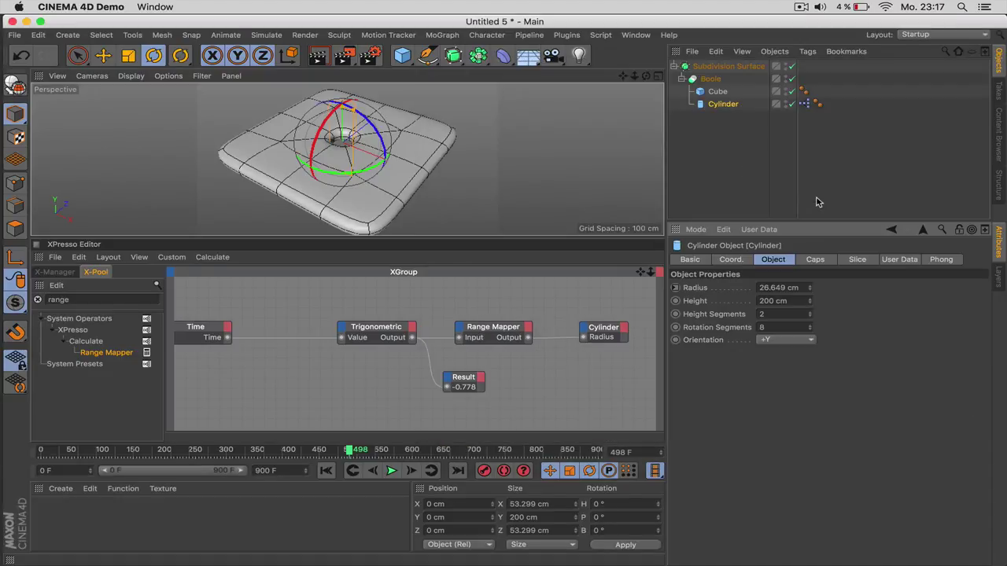
pyautogui.click(888, 265)
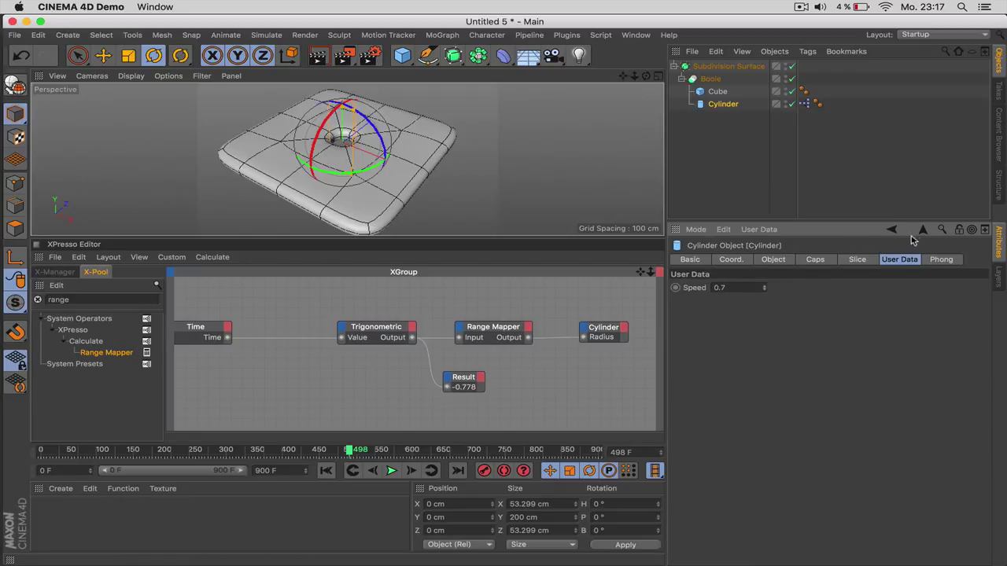
# Step: Reopen the cylinder's user data for editing and change the Speed interface to Float Slider
pyautogui.click(760, 229)
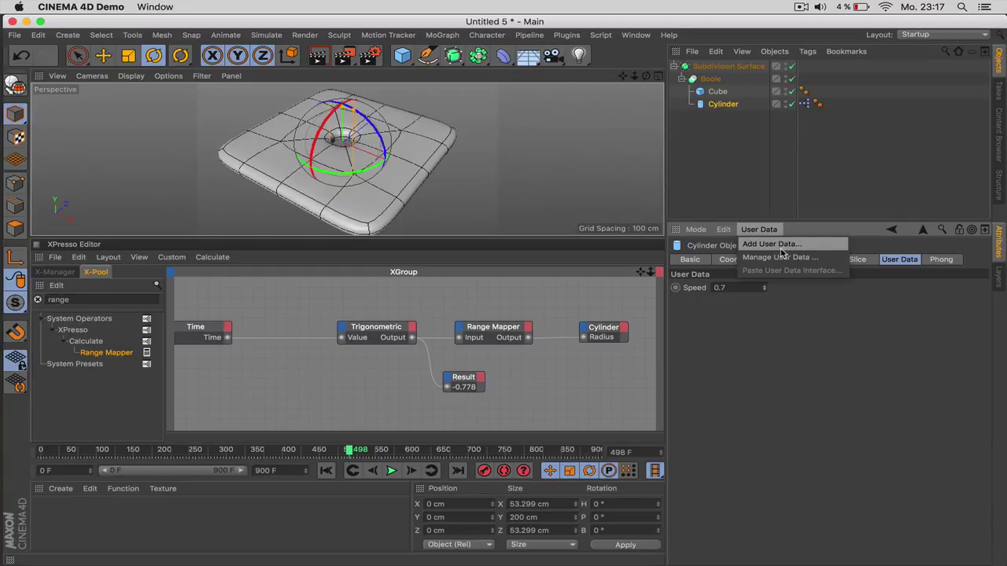
pyautogui.click(779, 257)
pyautogui.click(500, 113)
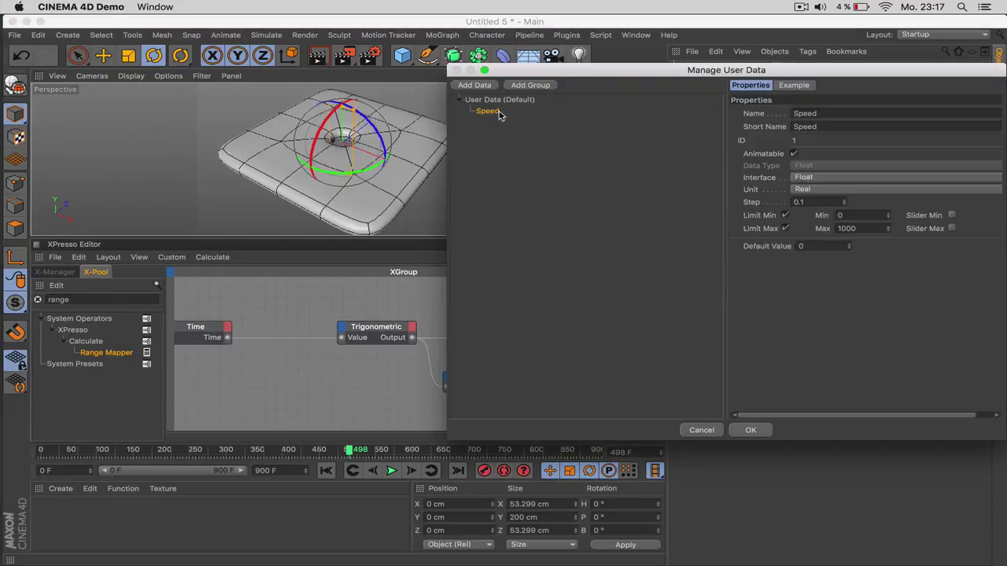
pyautogui.click(823, 181)
pyautogui.click(820, 203)
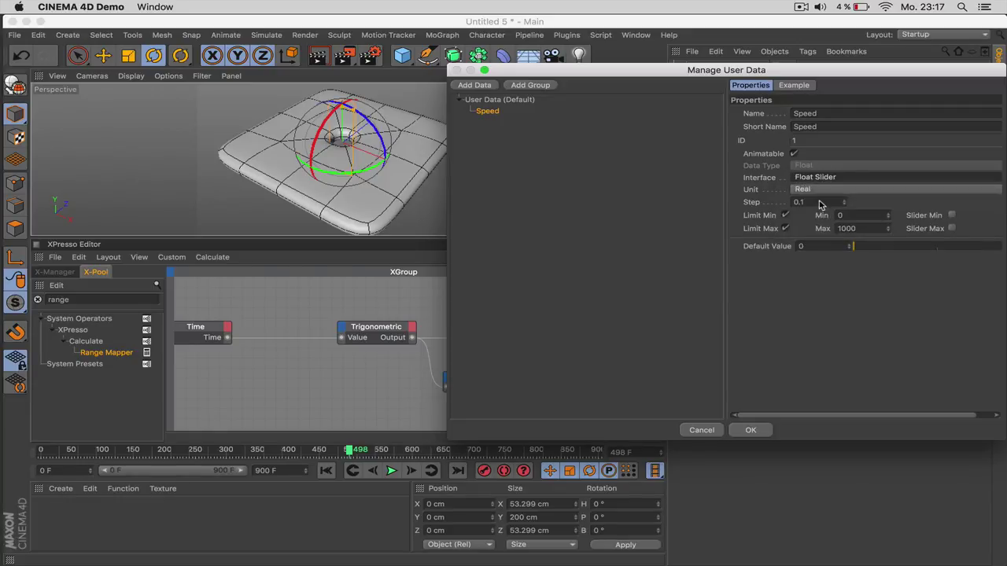
# Step: Adjust the Speed slider's range limits in the user data settings and set the cylinder's Speed to 2
pyautogui.doubleClick(848, 228)
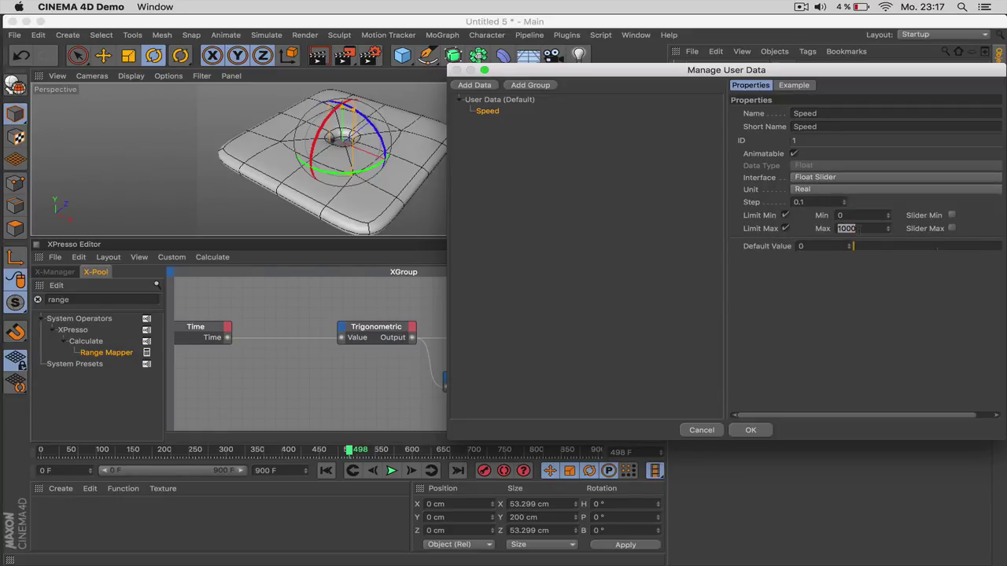
pyautogui.doubleClick(860, 216)
pyautogui.press('Return')
pyautogui.press('Tab')
pyautogui.write('1')
pyautogui.press('Return')
pyautogui.click(753, 430)
pyautogui.moveTo(781, 289); pyautogui.dragTo(811, 290)
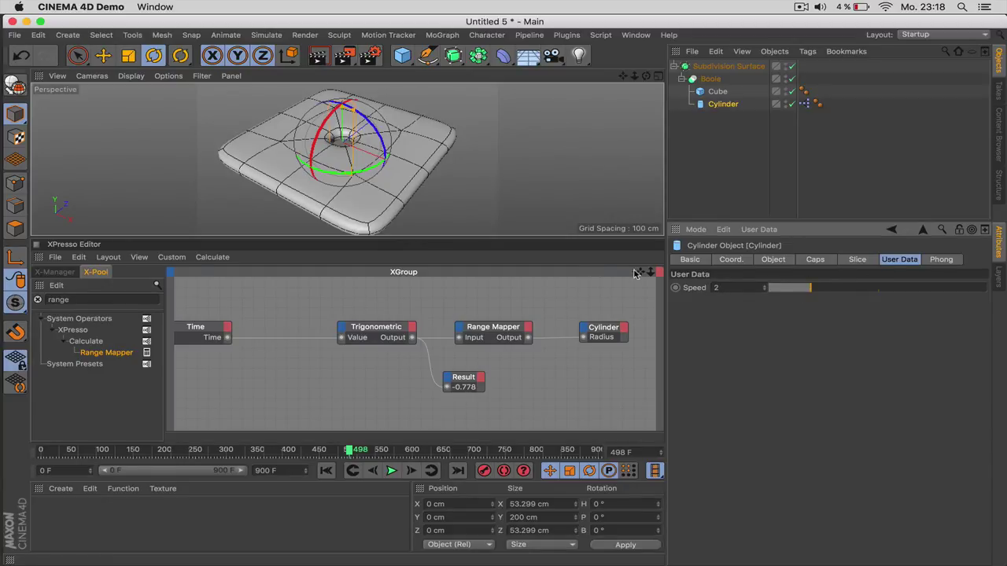
# Step: Add a second Cylinder node below Time and give it an output port for the Speed user data
pyautogui.click(728, 105)
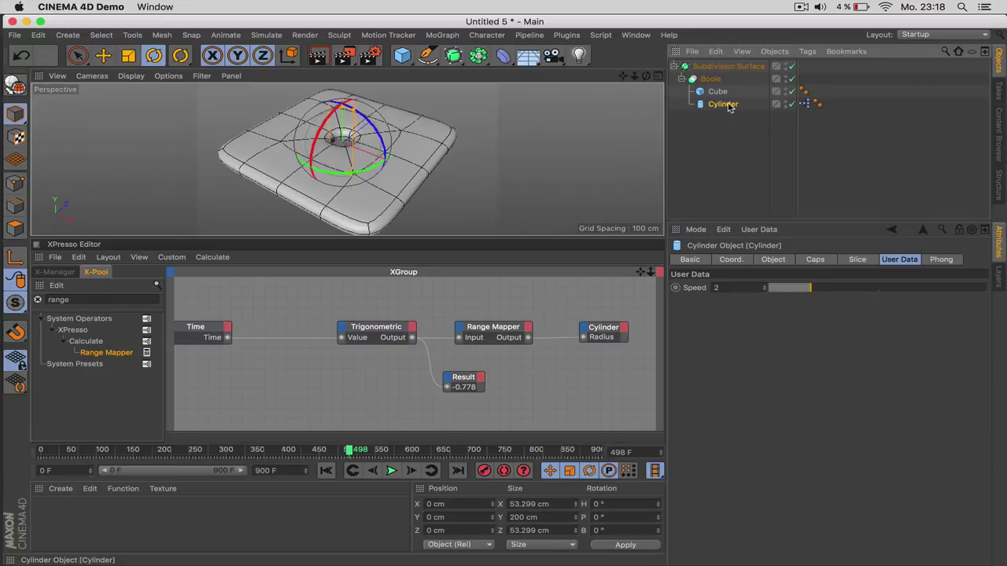
pyautogui.moveTo(189, 387); pyautogui.dragTo(192, 382)
pyautogui.click(206, 381)
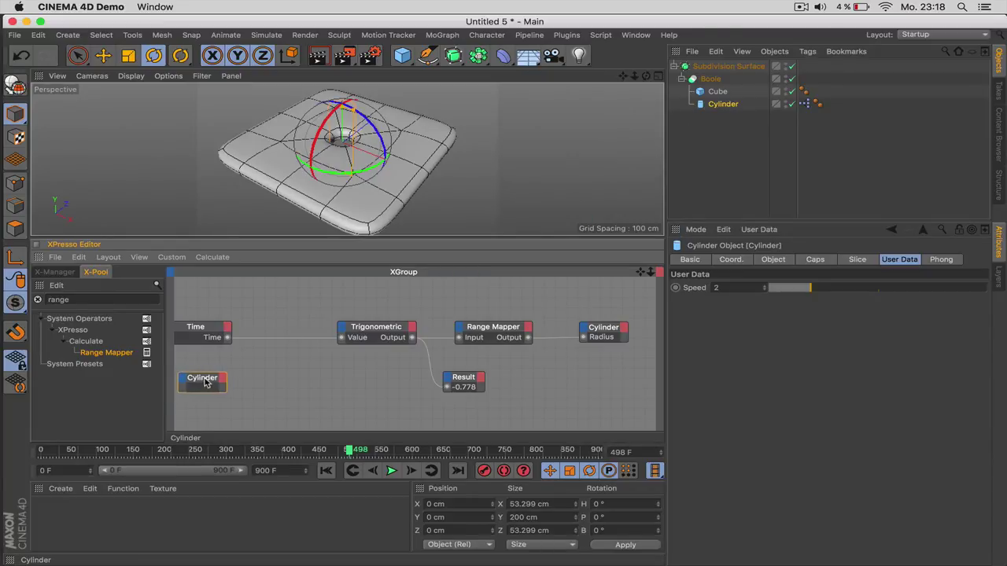
pyautogui.click(227, 378)
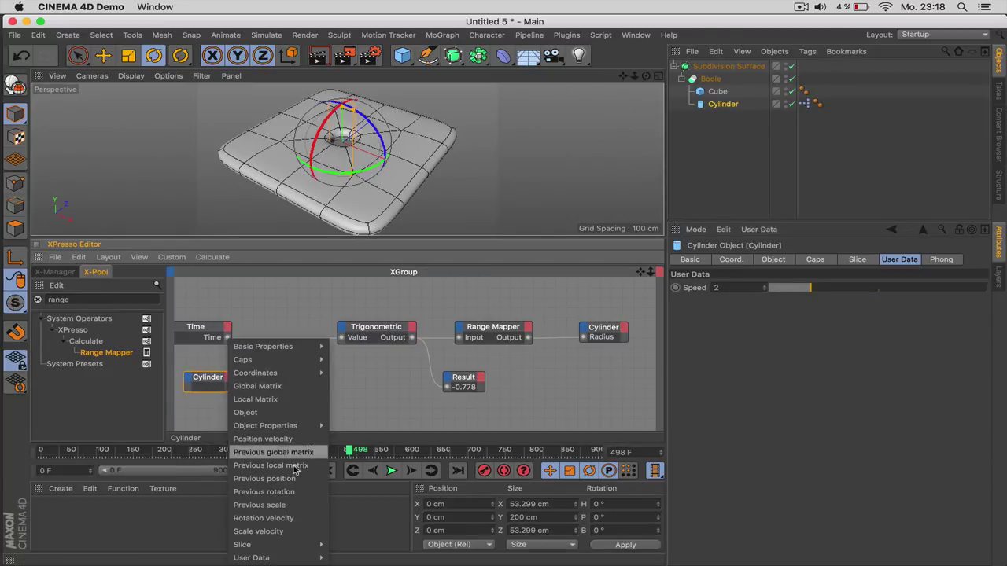
pyautogui.moveTo(292, 560)
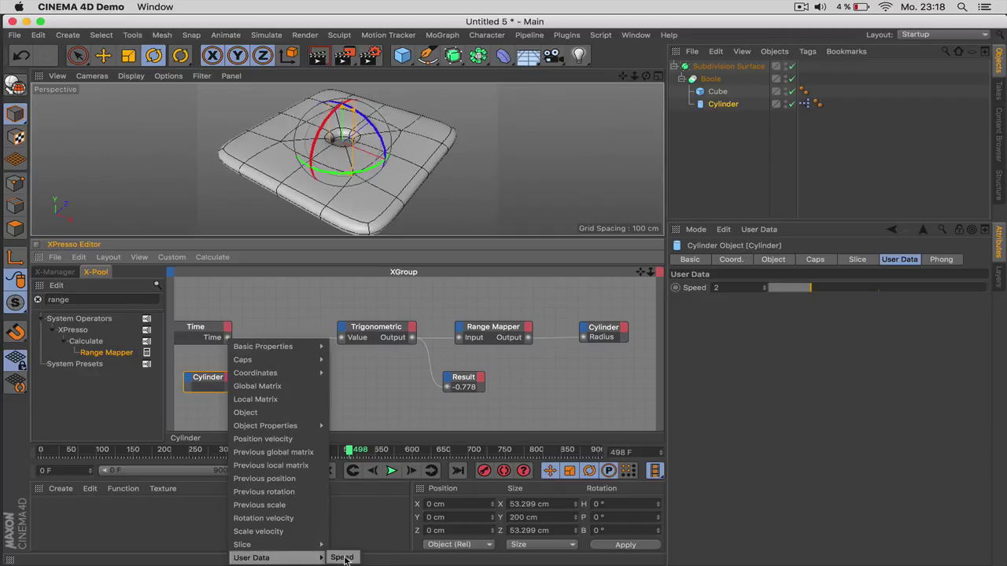
pyautogui.click(339, 557)
pyautogui.click(282, 362)
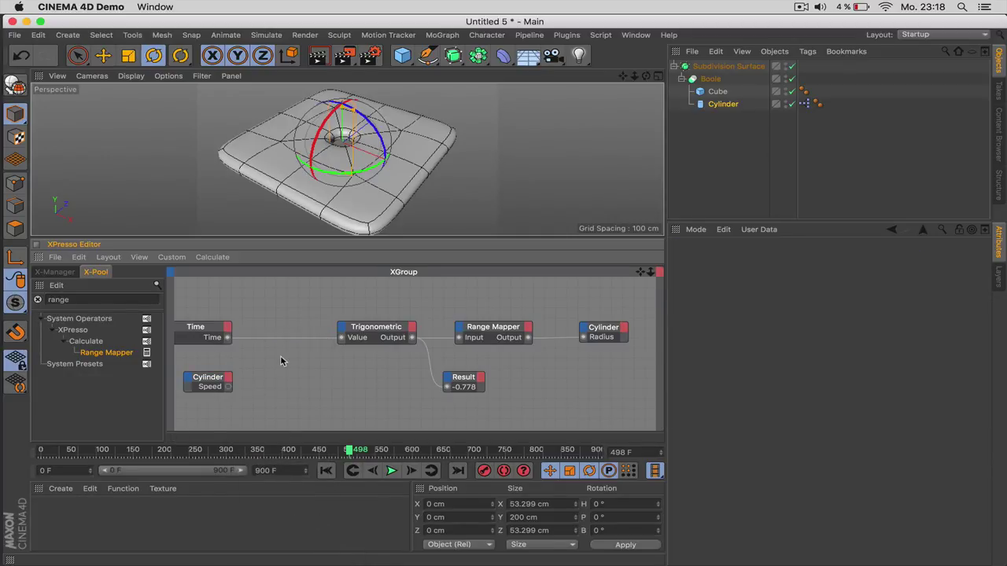
# Step: Find the Math:Add operator in the XPresso node library and add it above the connection between the Time and Trigonometric nodes
pyautogui.click(293, 302)
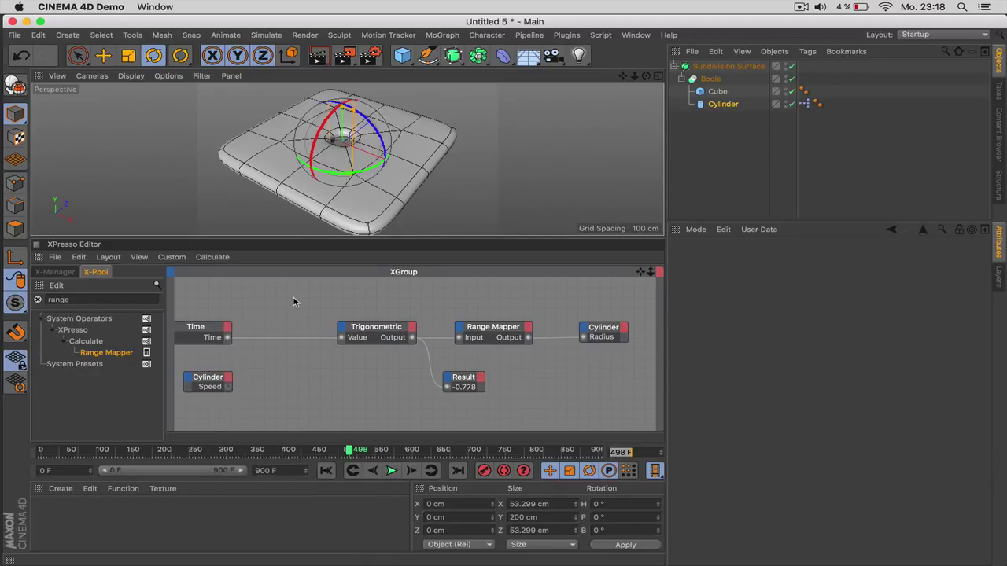
pyautogui.click(94, 300)
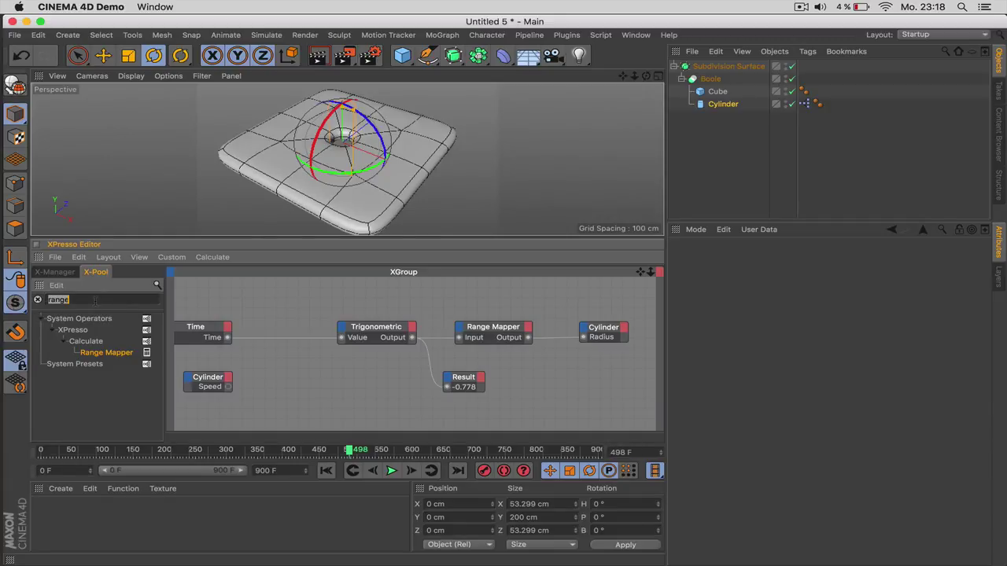
pyautogui.write('math')
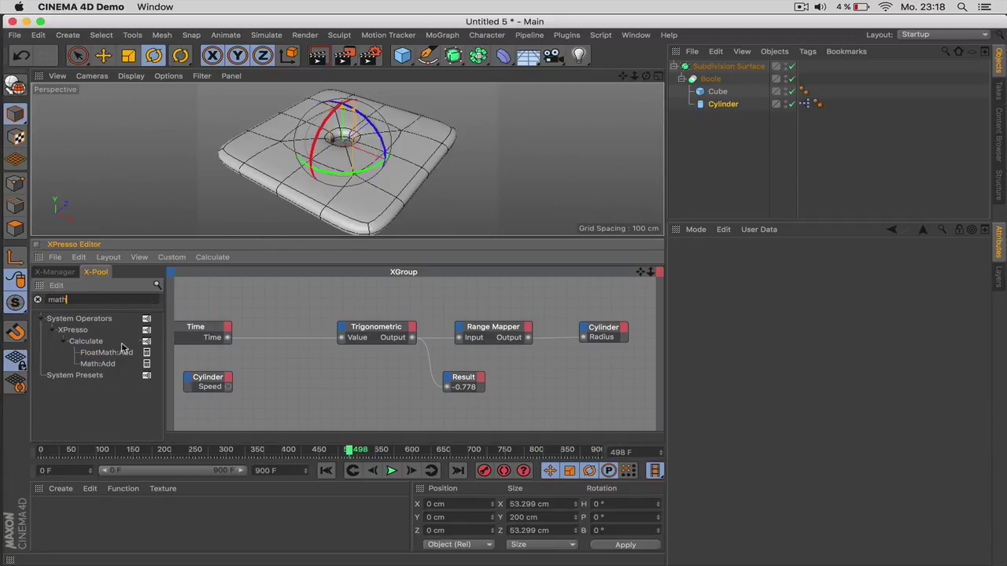
pyautogui.moveTo(100, 364); pyautogui.dragTo(169, 346)
pyautogui.moveTo(298, 309); pyautogui.dragTo(298, 309)
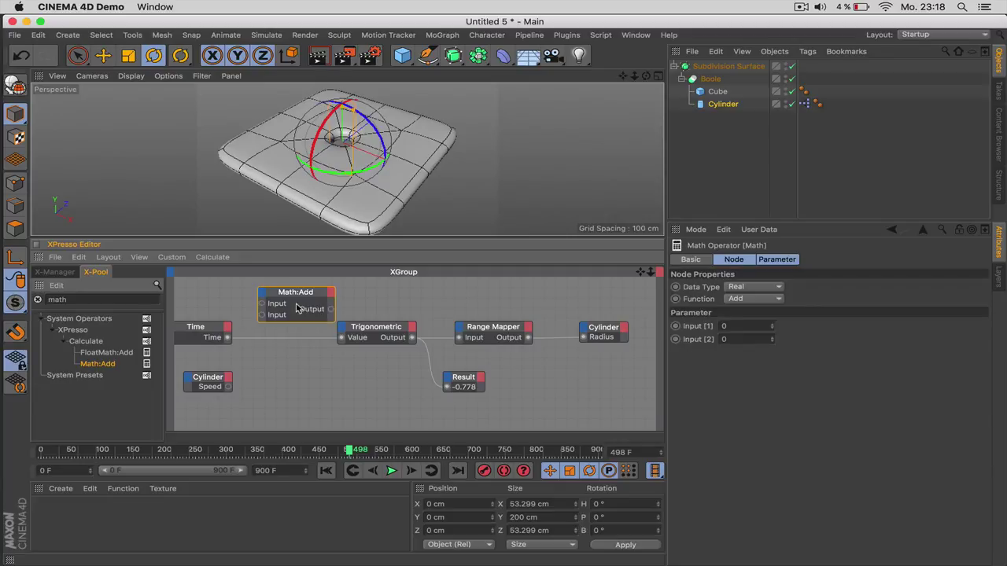
# Step: Set the Math node's function to Multiply and wire it between the Time and Speed outputs and the Trigonometric Value input
pyautogui.click(739, 299)
pyautogui.click(754, 338)
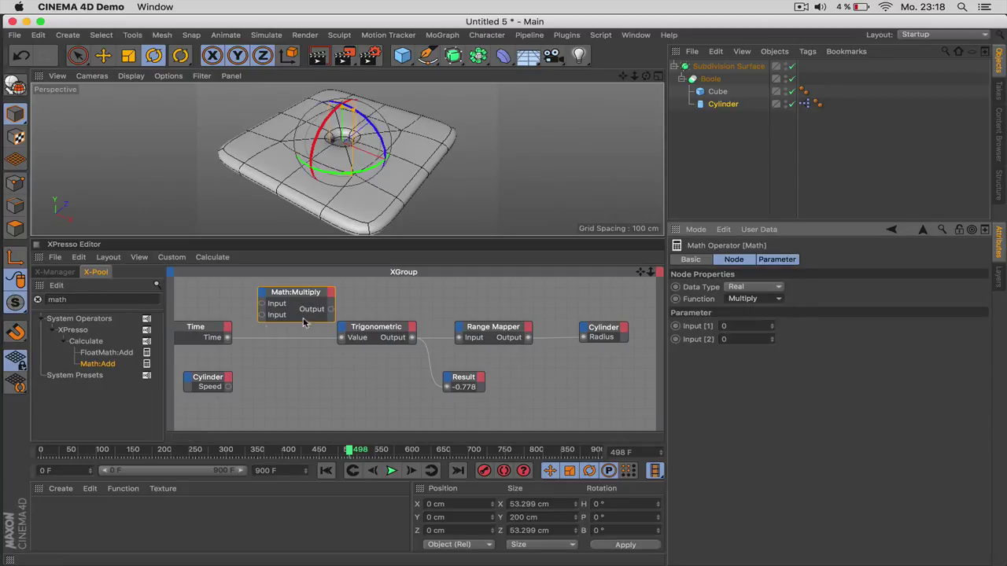
pyautogui.moveTo(228, 337); pyautogui.dragTo(229, 387)
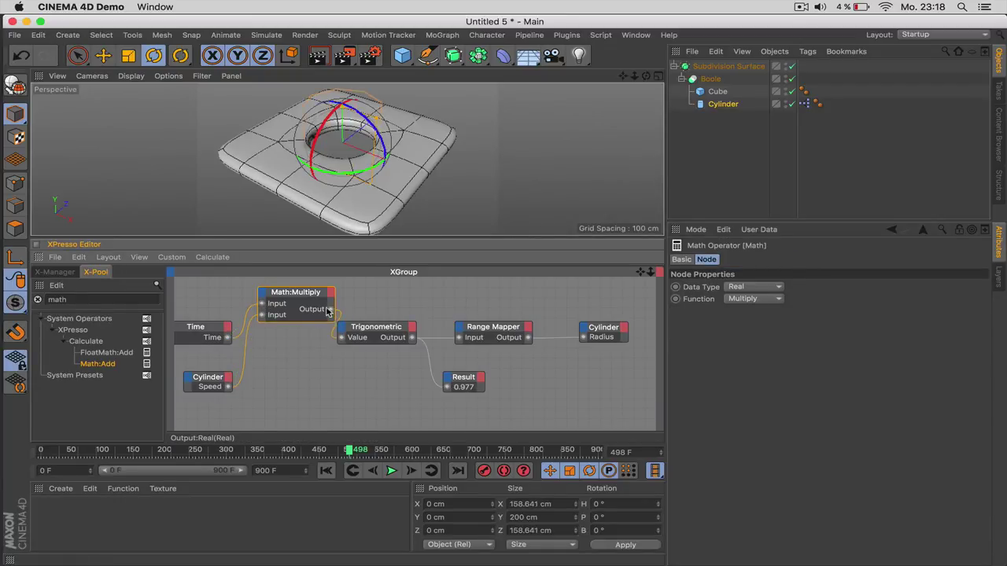
pyautogui.moveTo(305, 293); pyautogui.dragTo(295, 323)
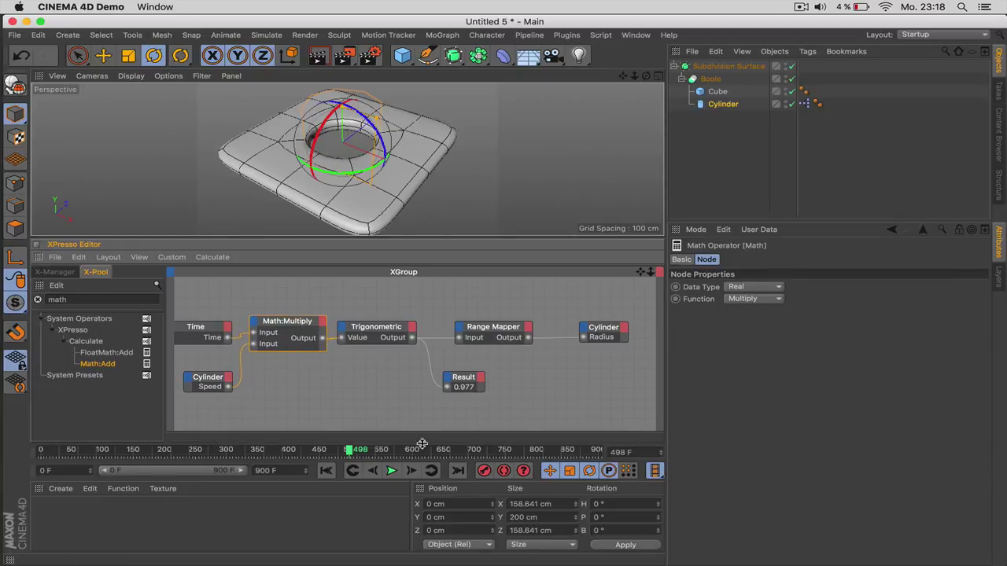
# Step: Play the animation while trying a cylinder Speed of 9.3, and set the Speed to 1.5
pyautogui.click(391, 470)
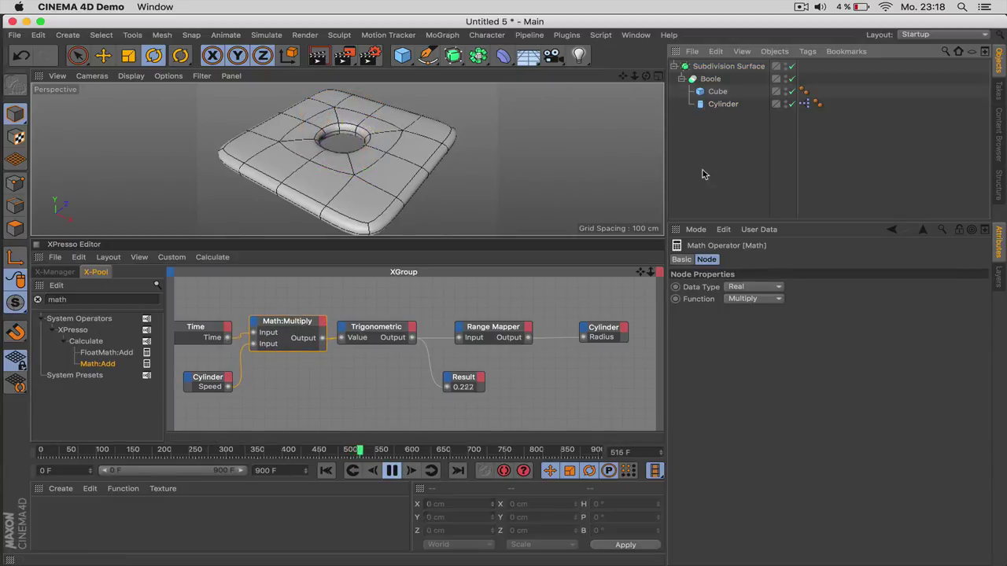
pyautogui.click(717, 105)
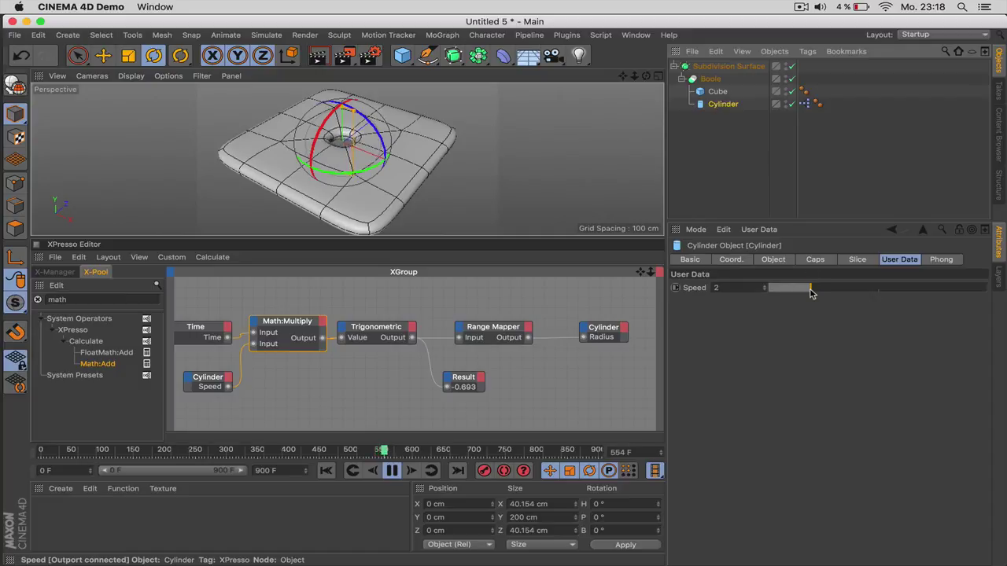
pyautogui.moveTo(810, 288); pyautogui.dragTo(973, 290)
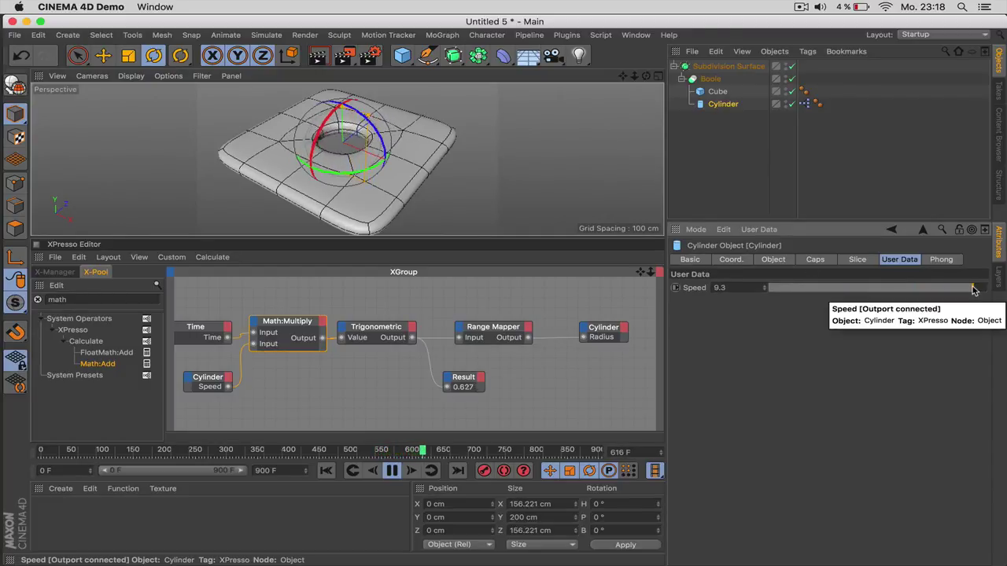
pyautogui.click(798, 289)
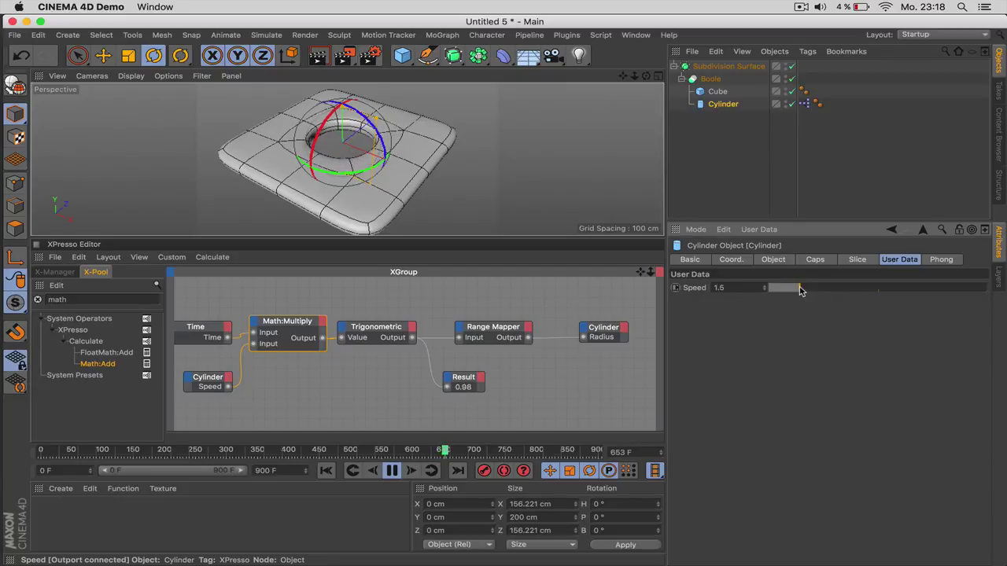
pyautogui.click(742, 171)
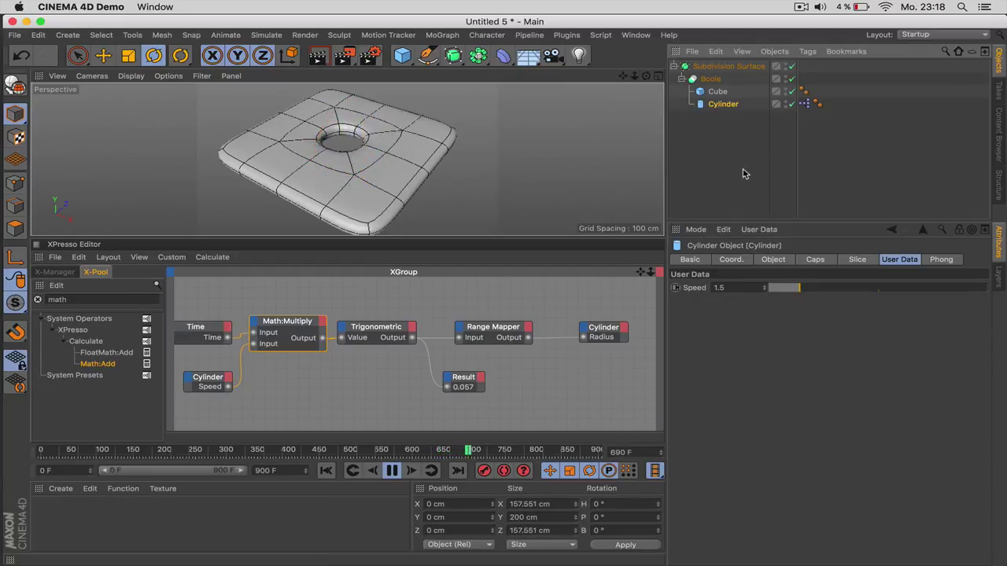